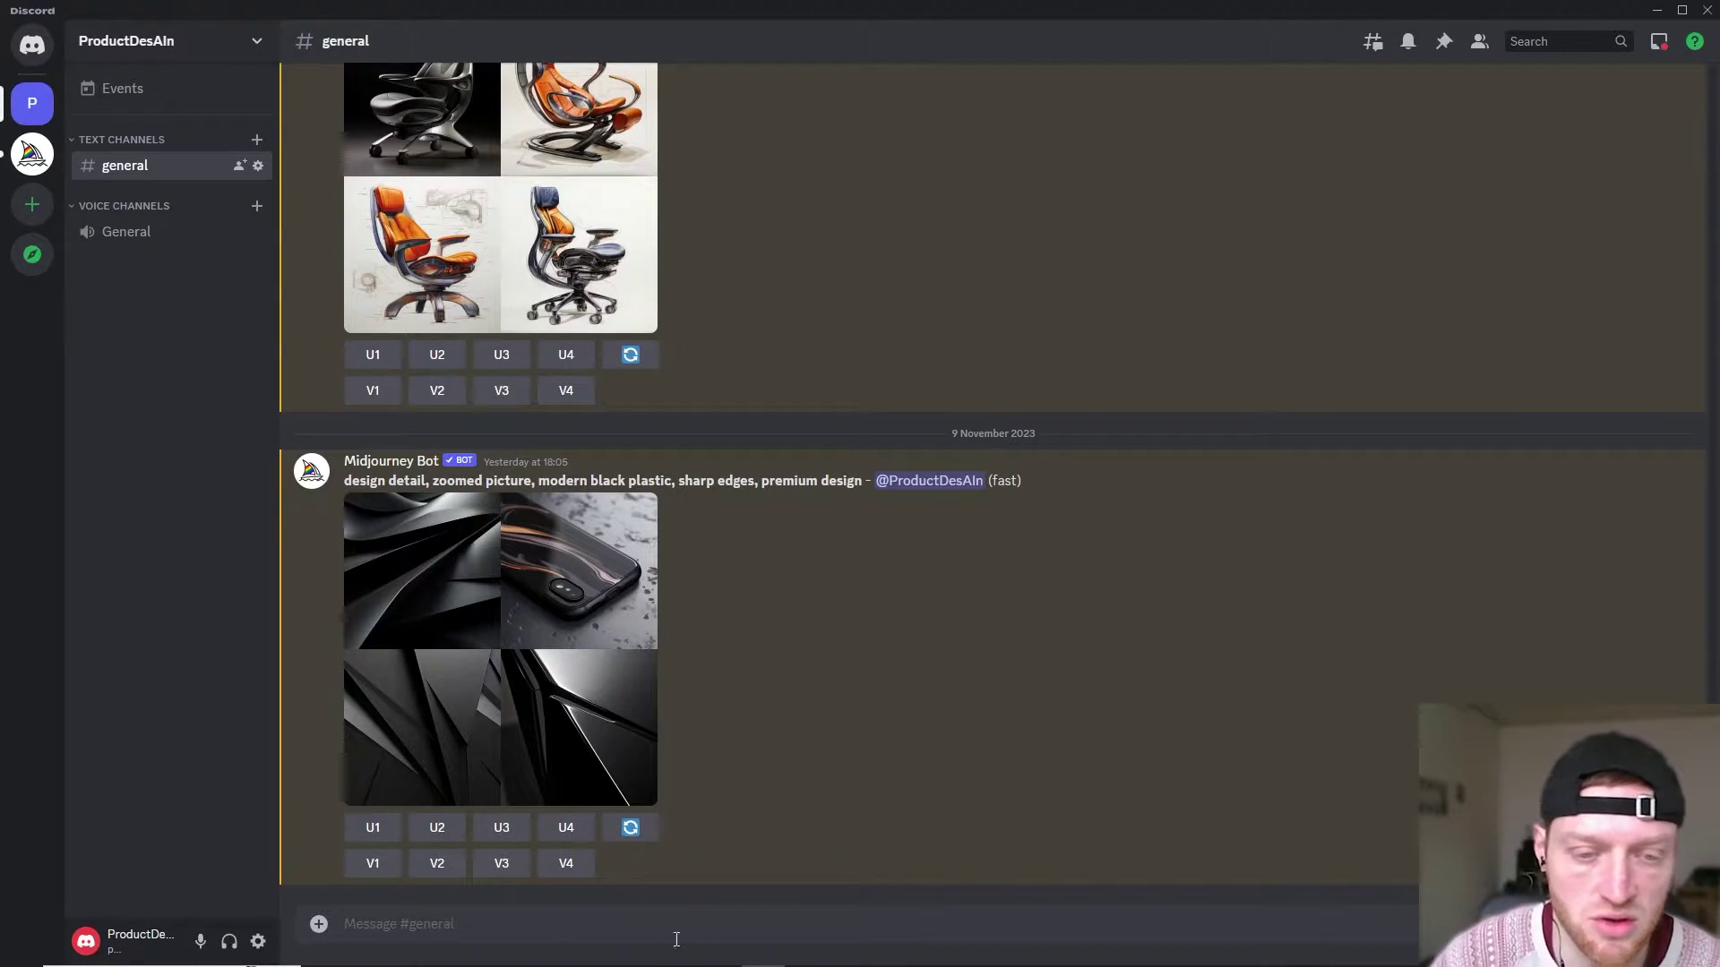
Submit an /imagine prompt reading "design detail, zoomed picture, white plastic, sharp lines, premium design"
{"action": "type", "text": "/imagine"}
{"action": "left_click", "coordinate": [568, 867]}
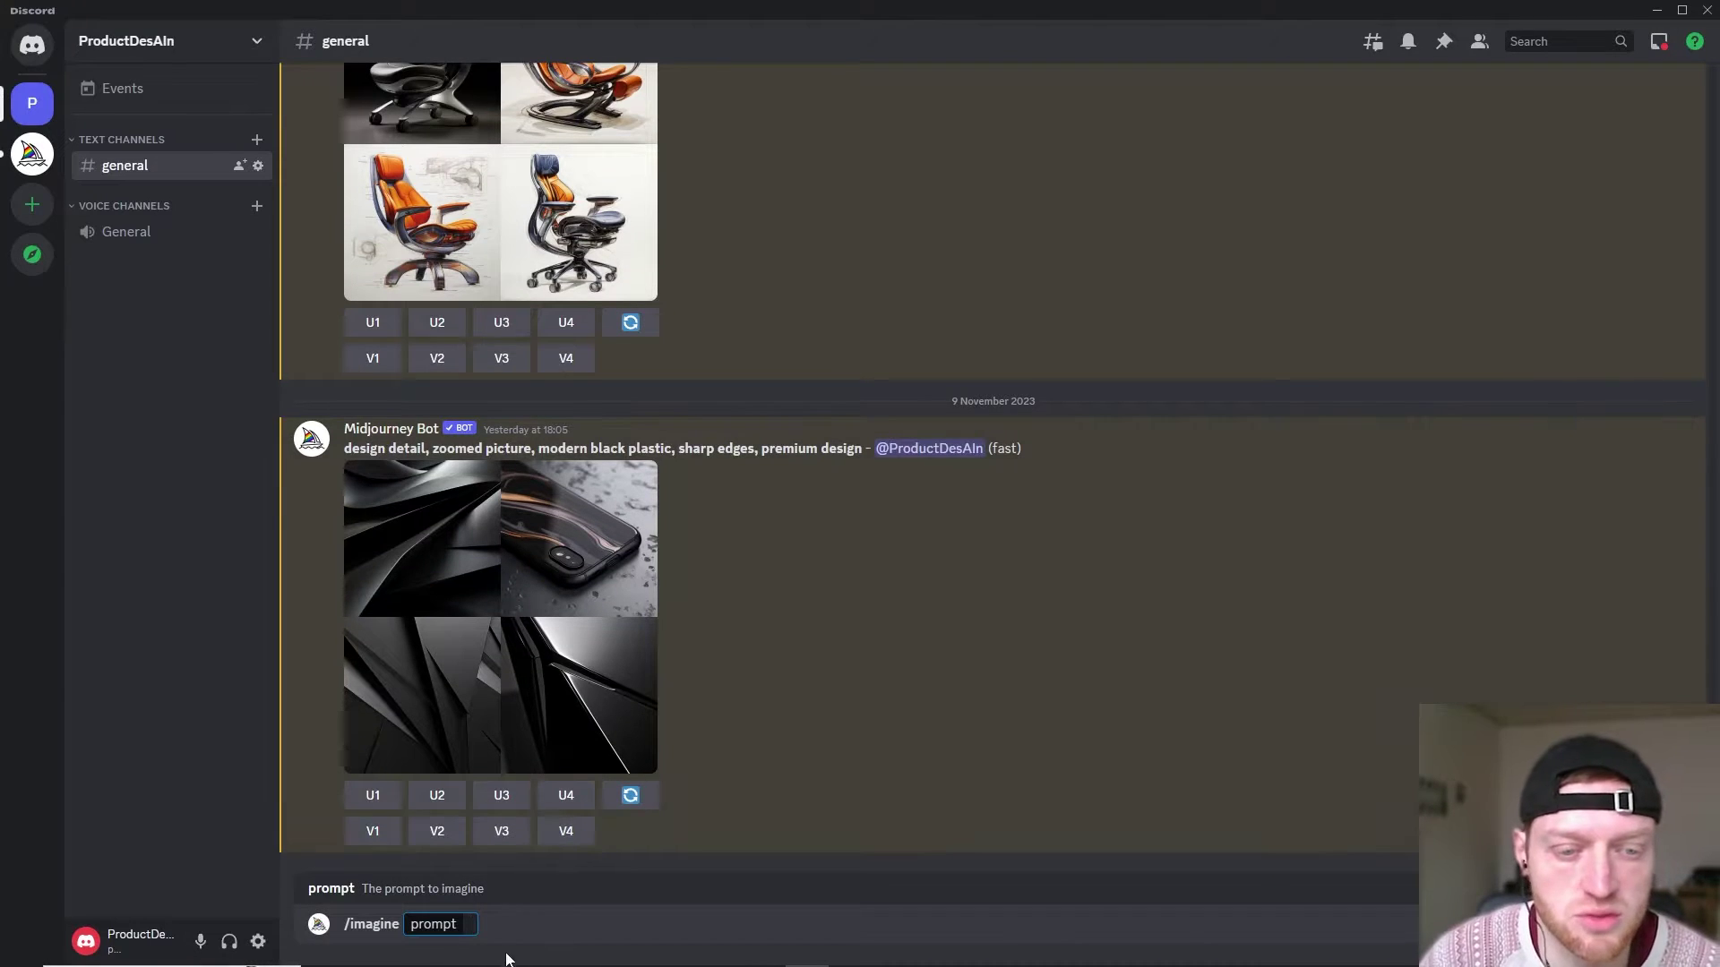
{"action": "type", "text": "d"}
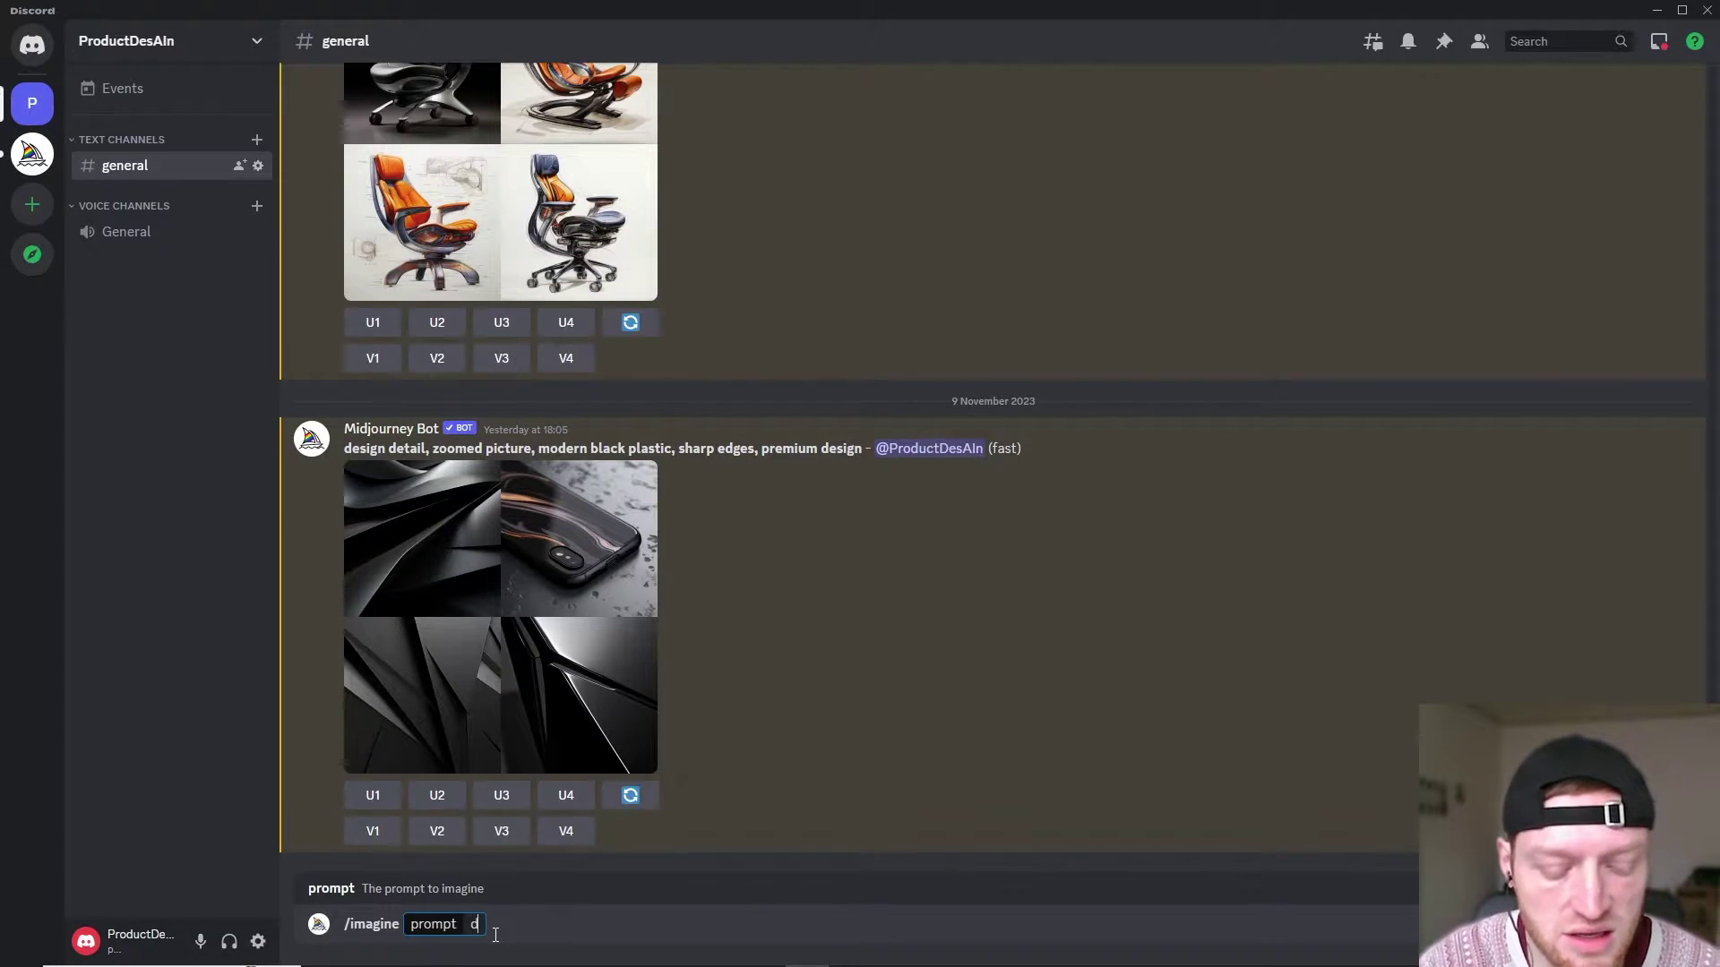
{"action": "type", "text": "esign d"}
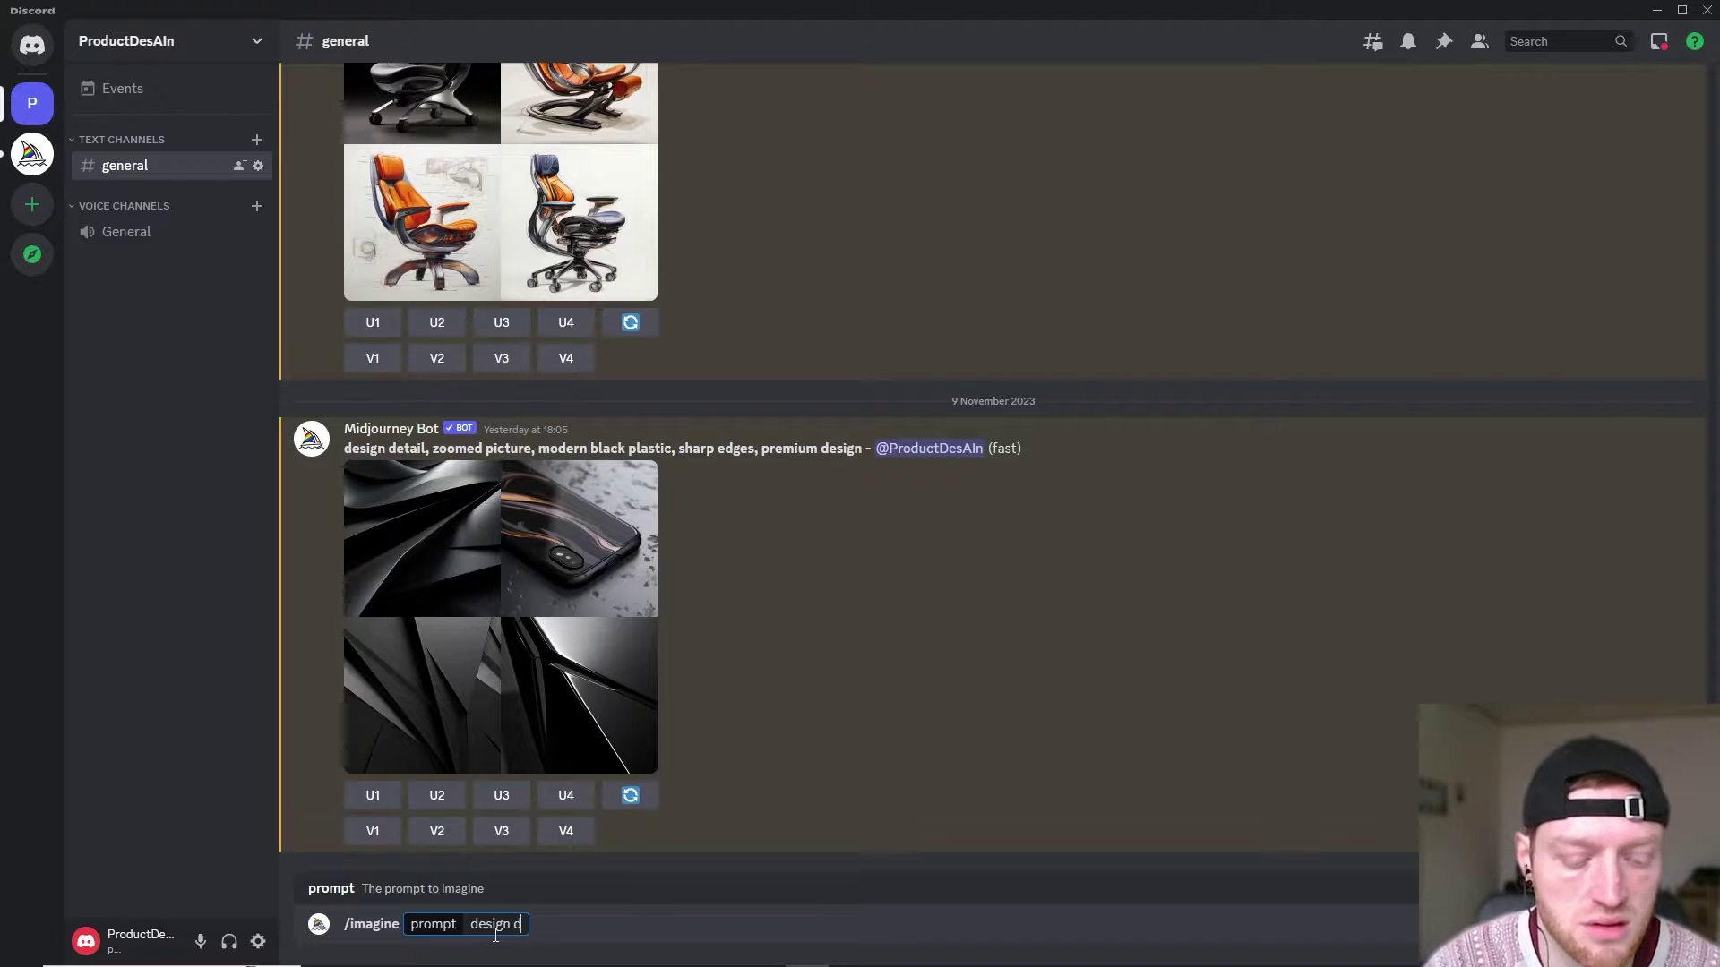
{"action": "type", "text": "etail, zoome"}
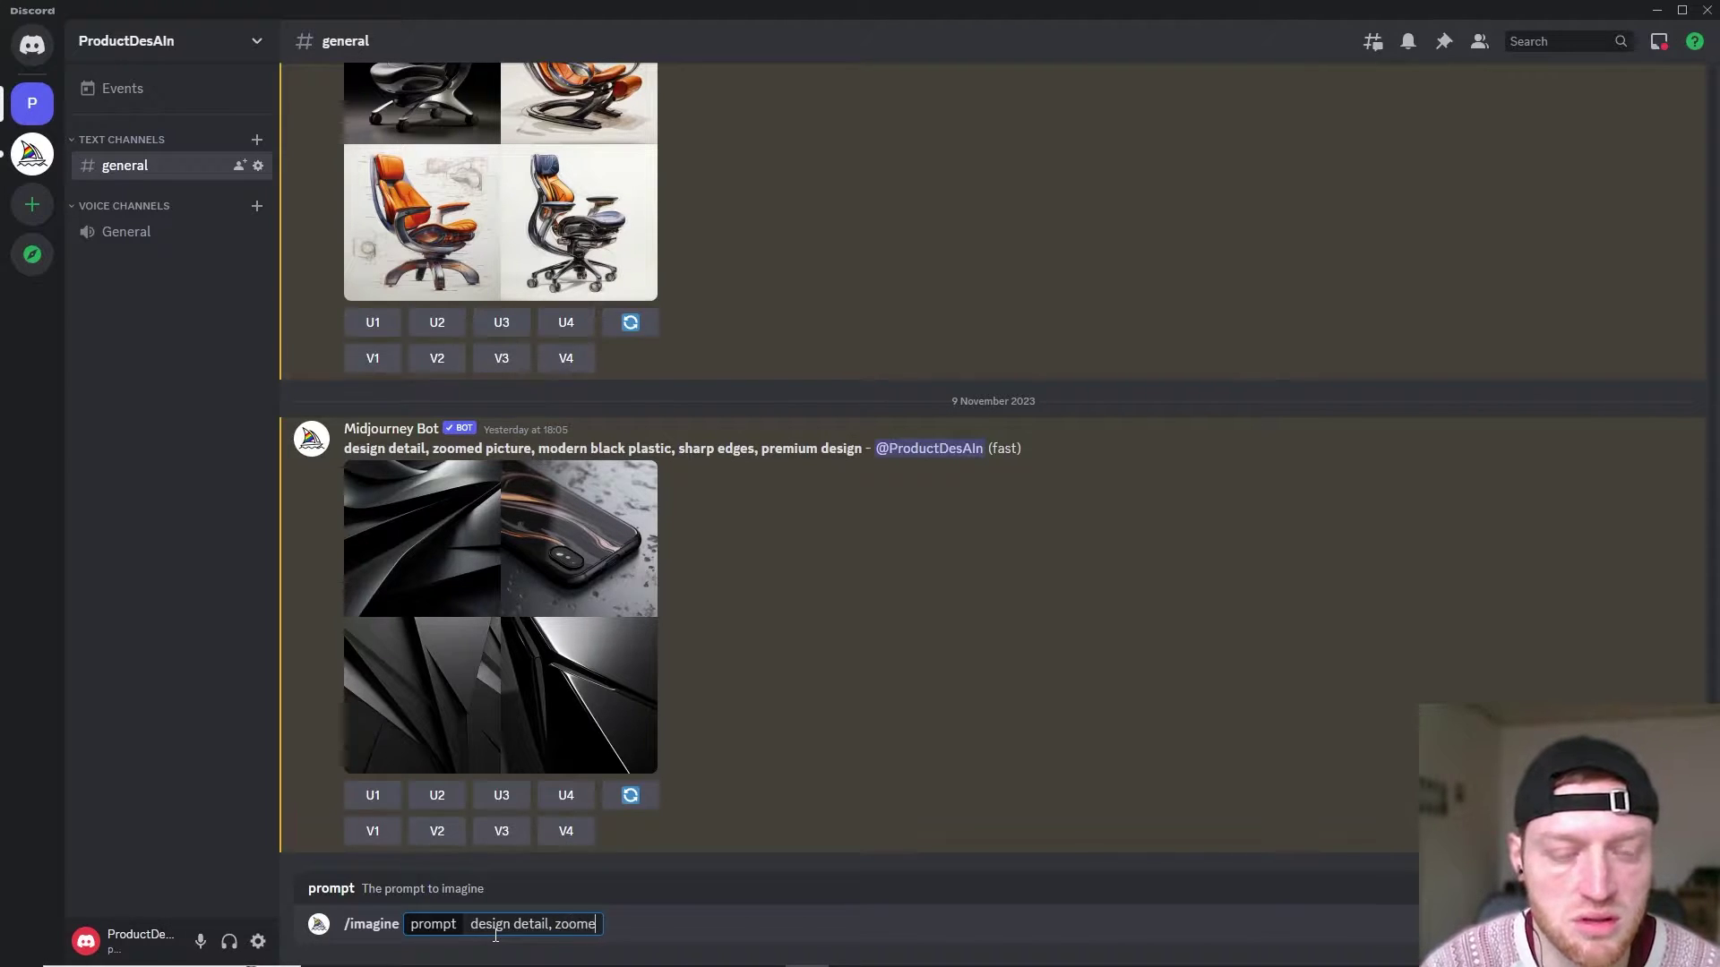
{"action": "type", "text": "d picture"}
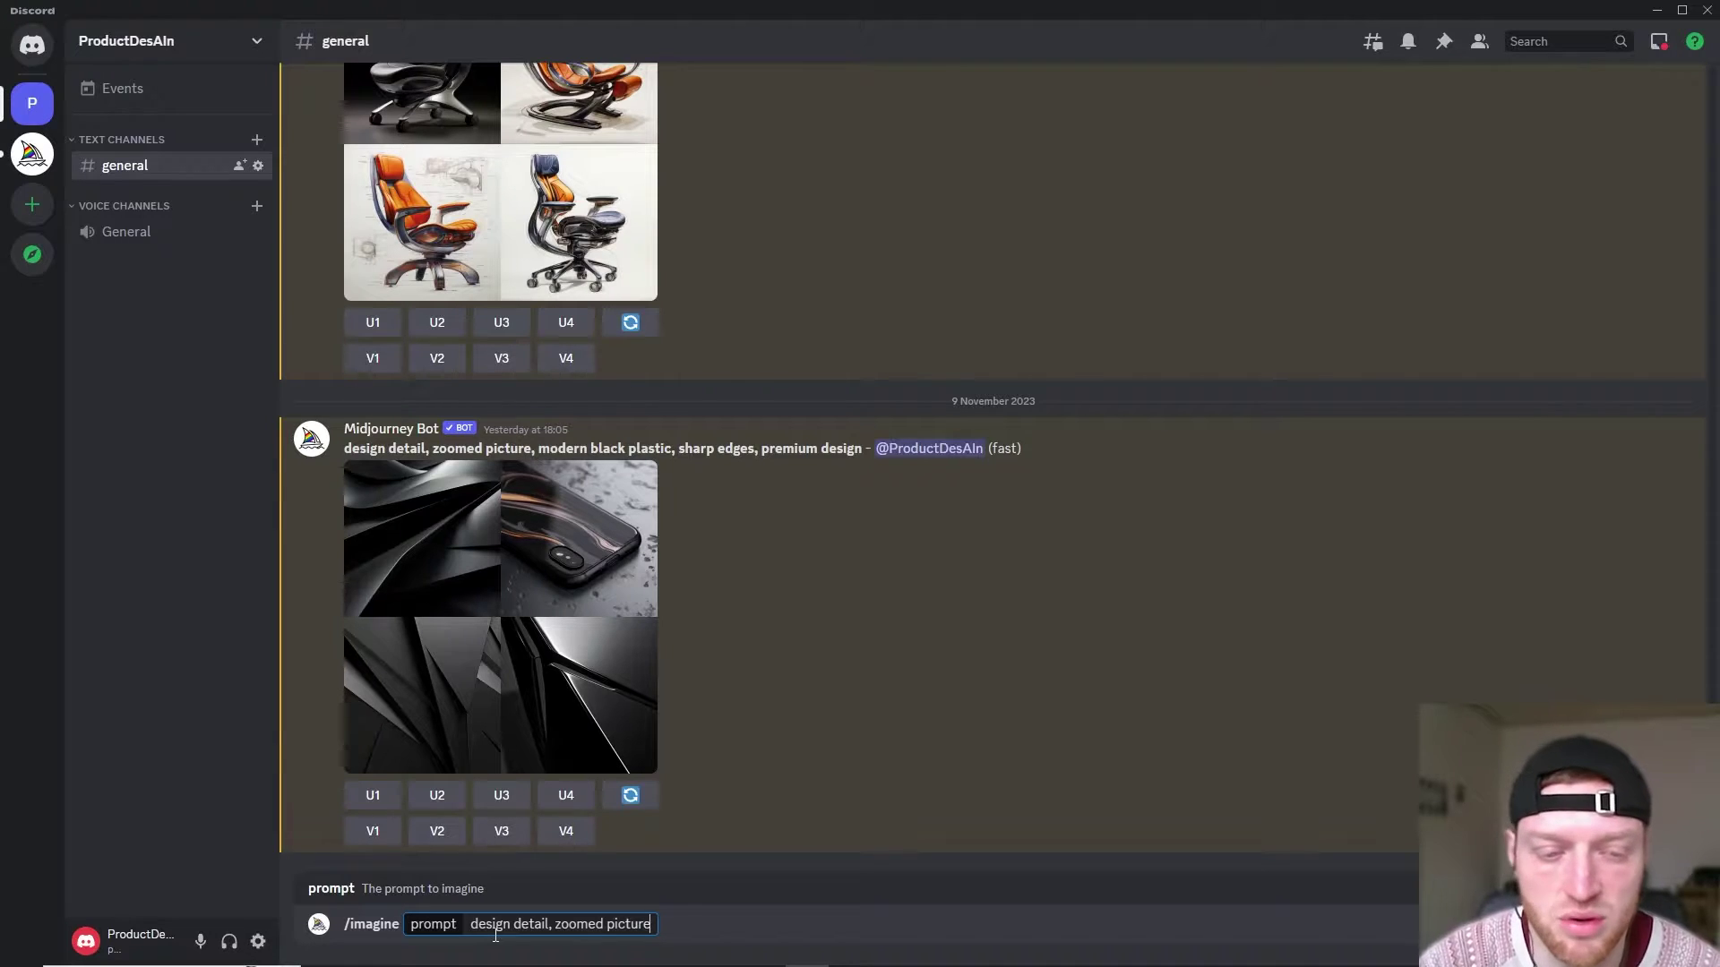
{"action": "type", "text": ","}
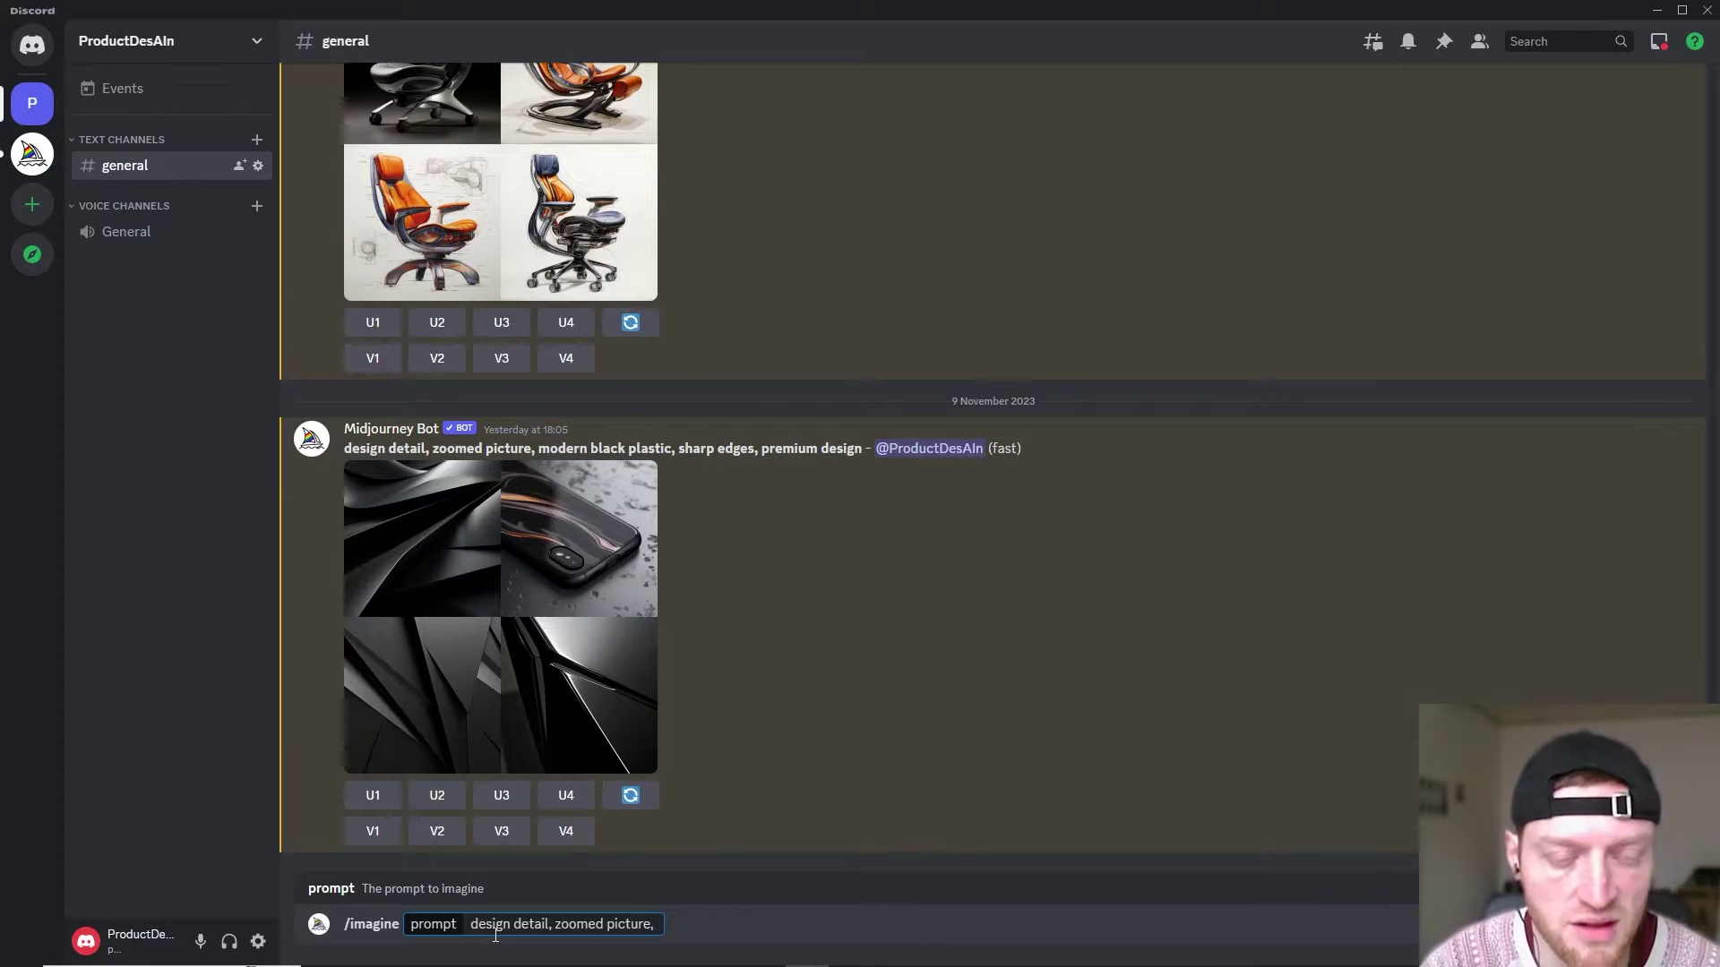
{"action": "type", "text": "white"}
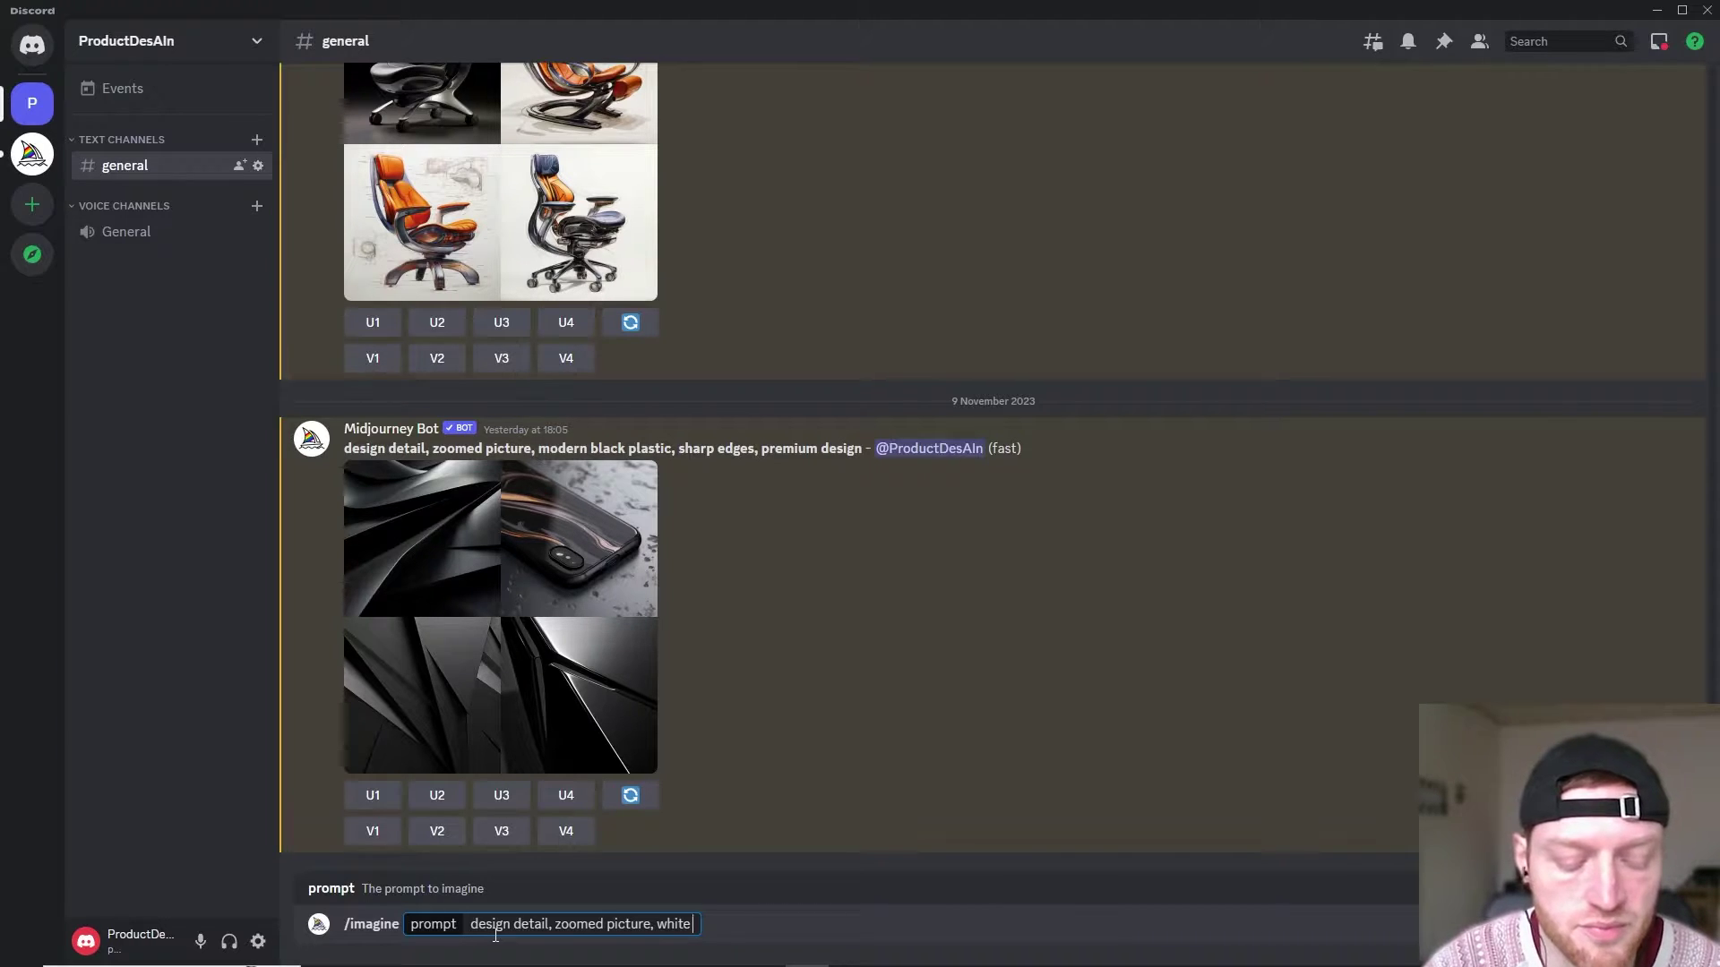
{"action": "type", "text": " plastic,"}
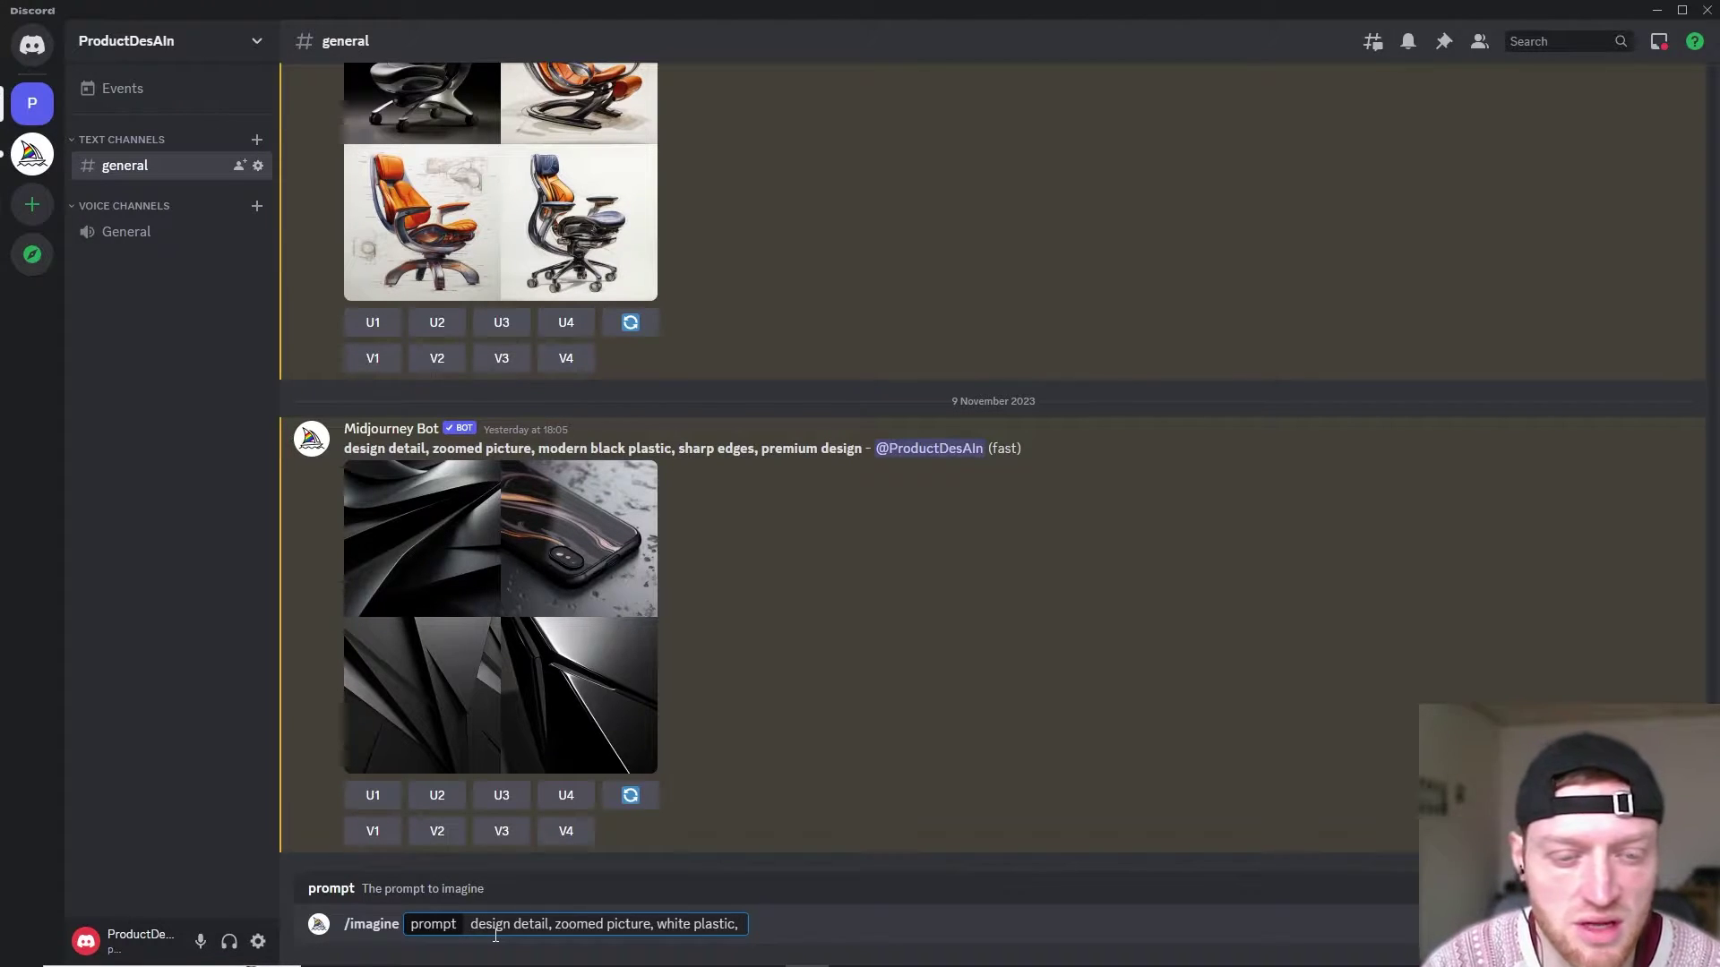
{"action": "type", "text": "sha"}
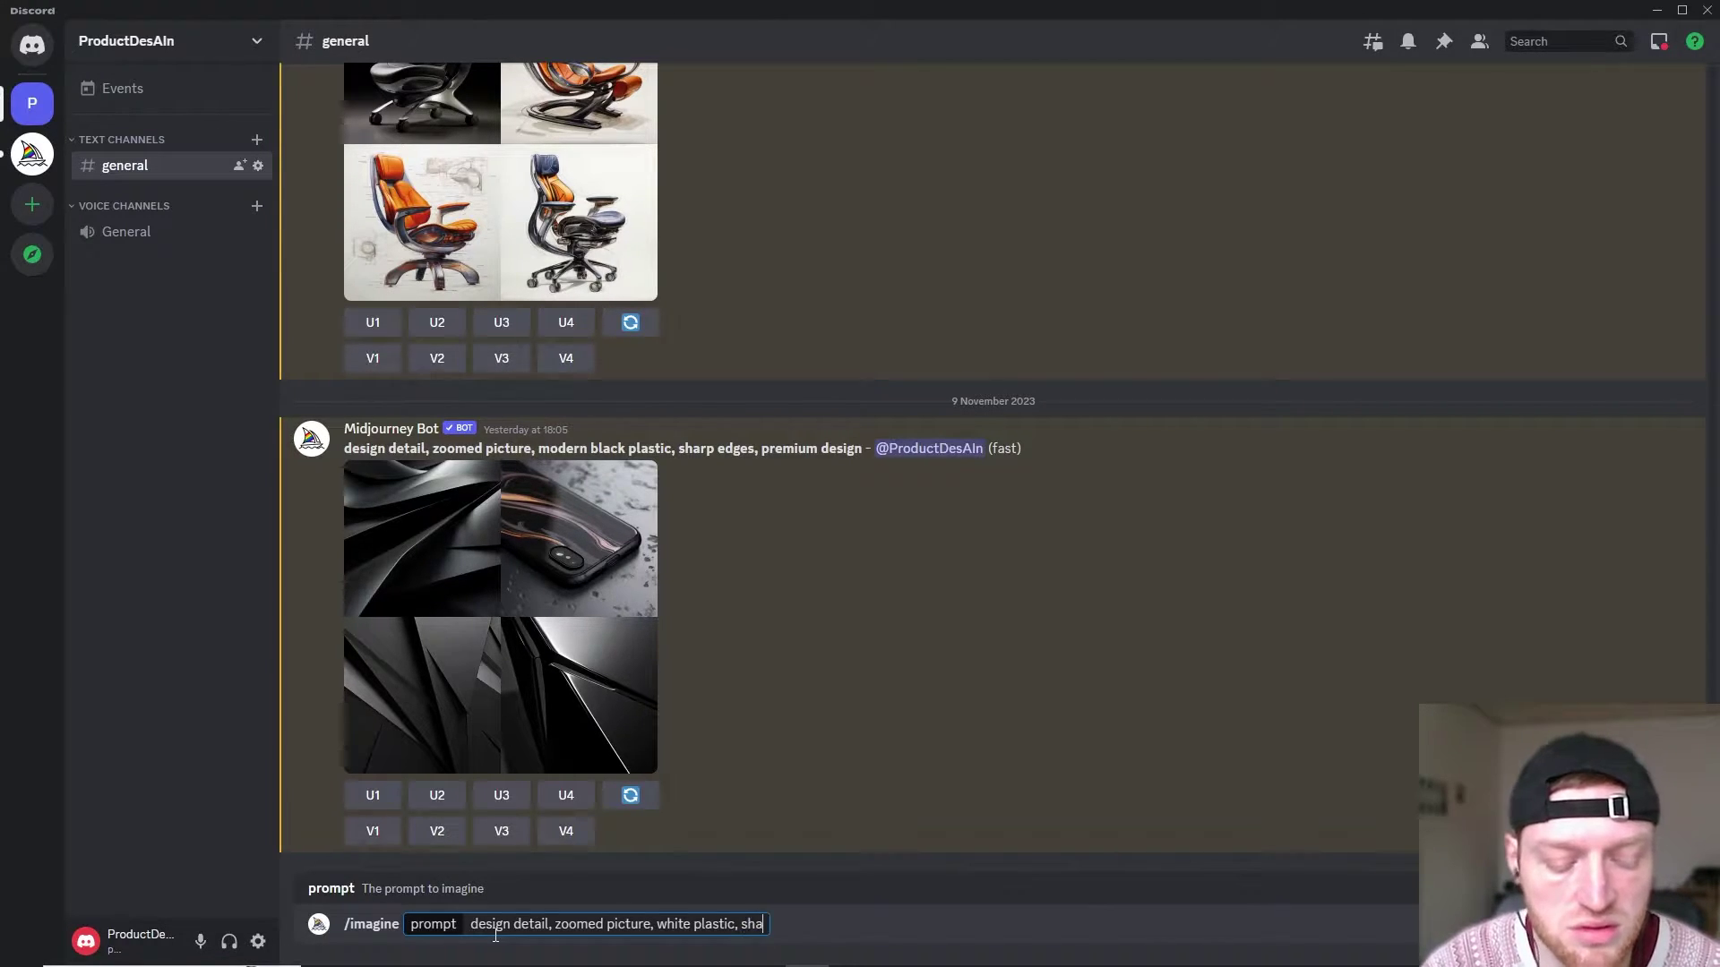
{"action": "type", "text": "rp lines, "}
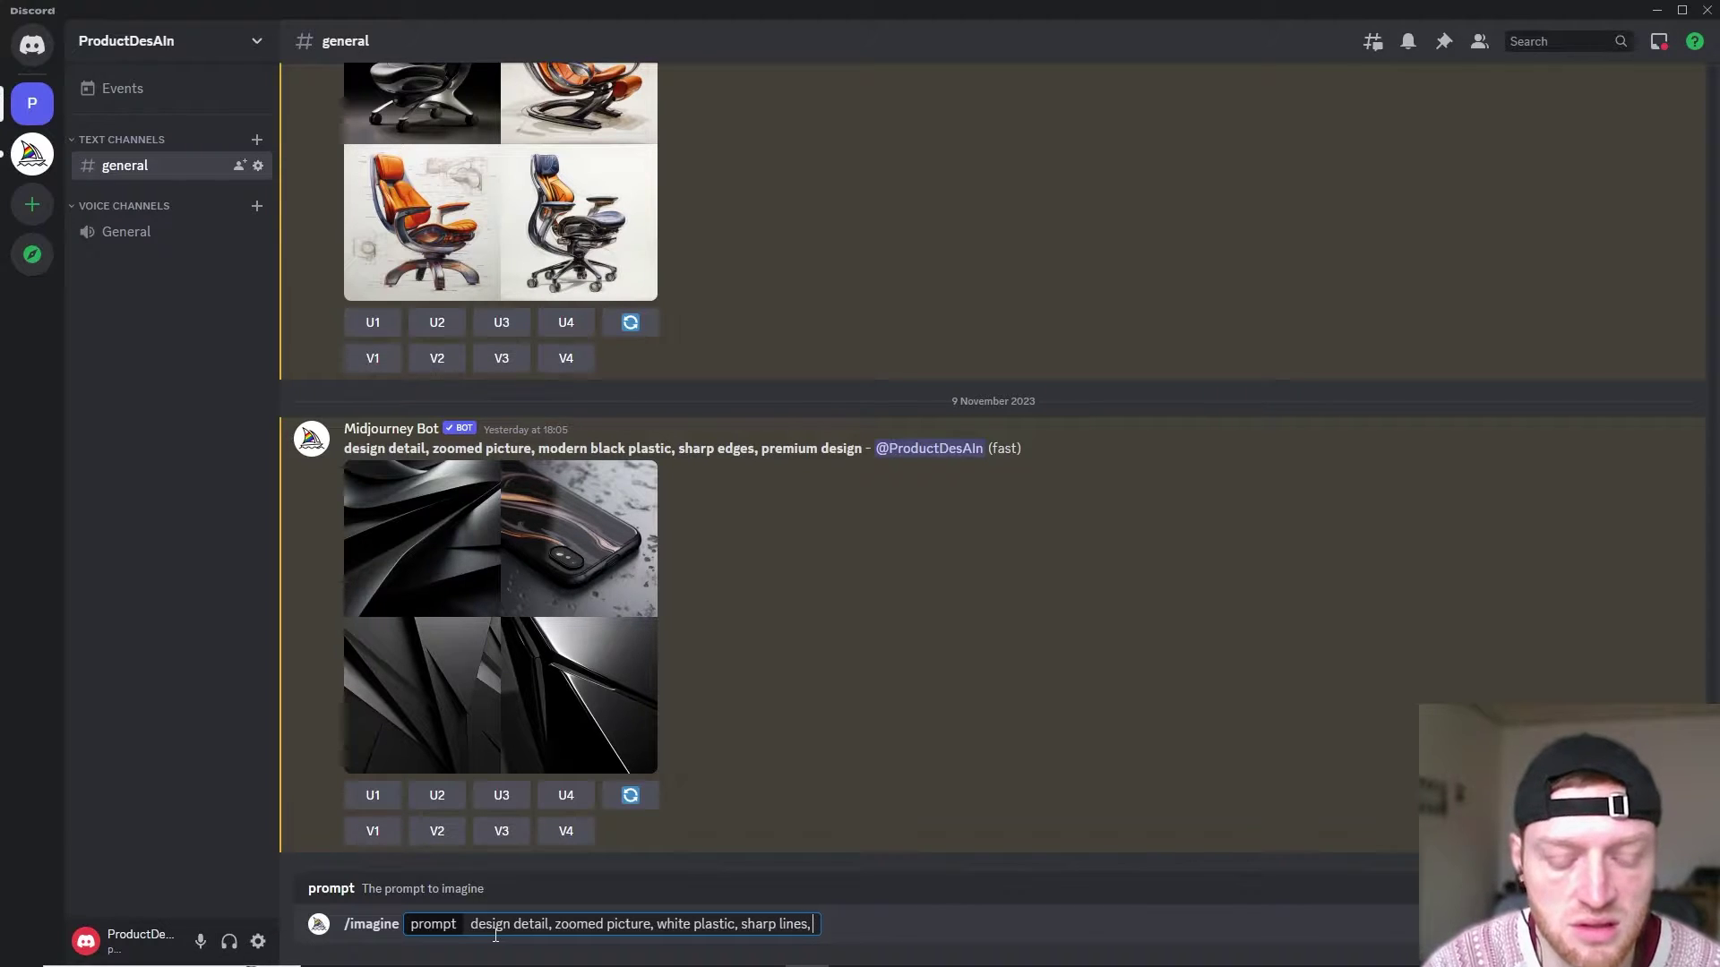
{"action": "type", "text": "premium design"}
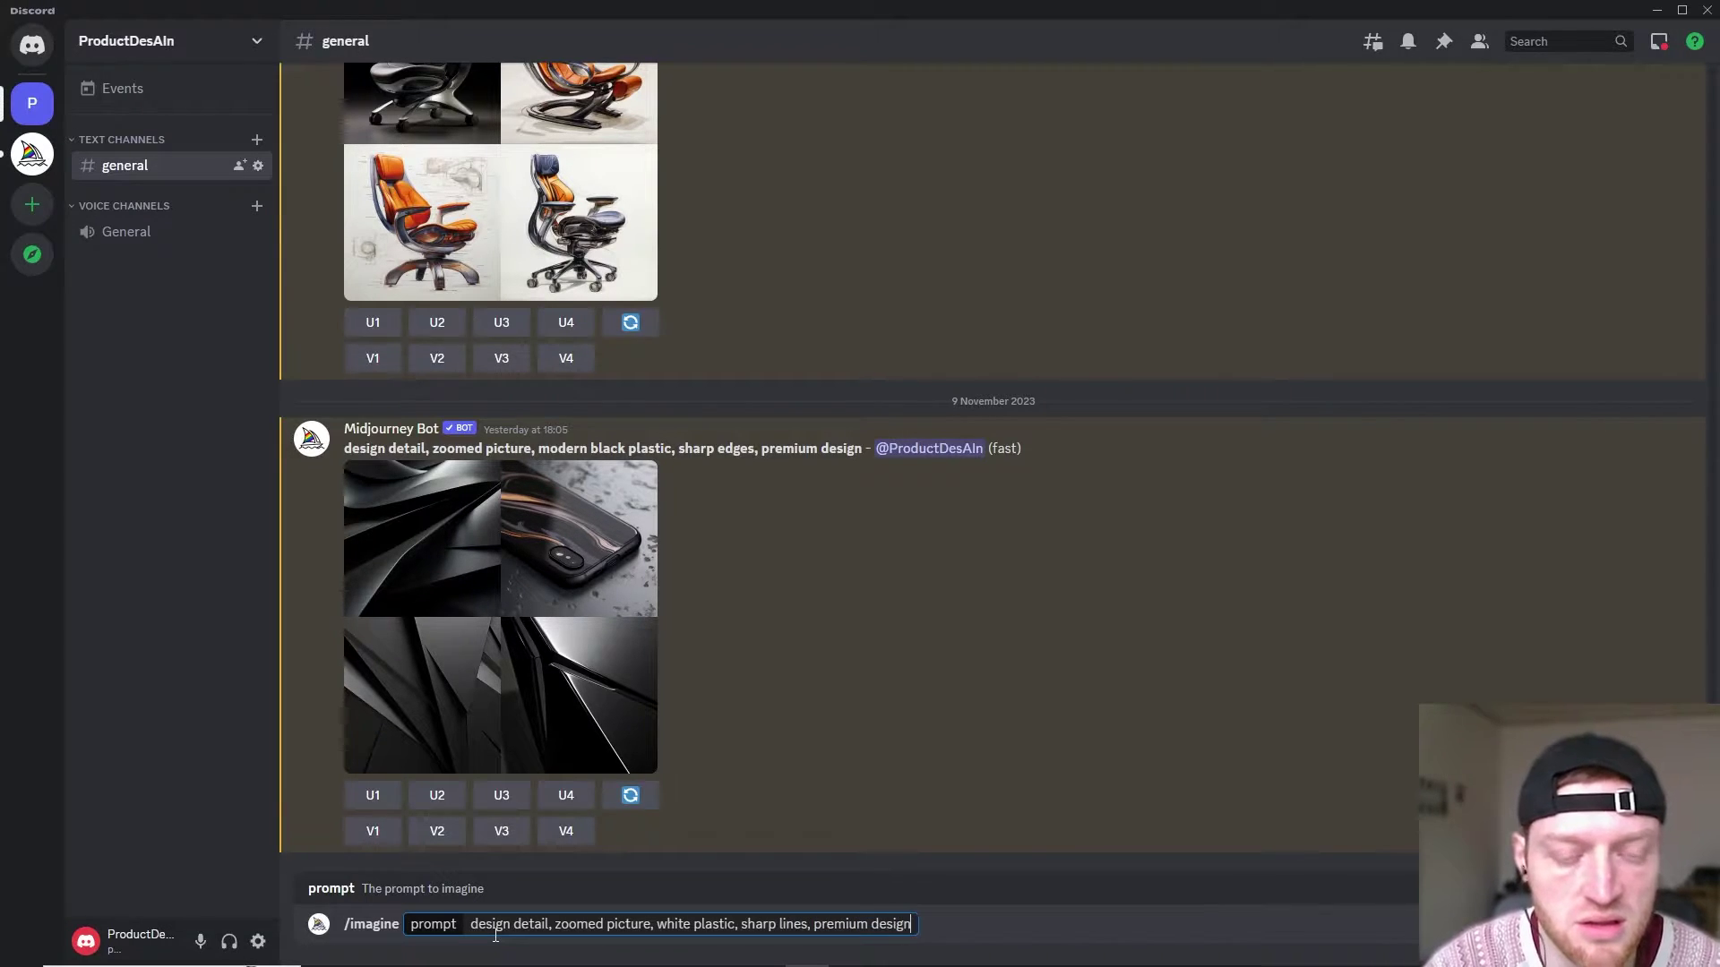
{"action": "key", "text": "Return"}
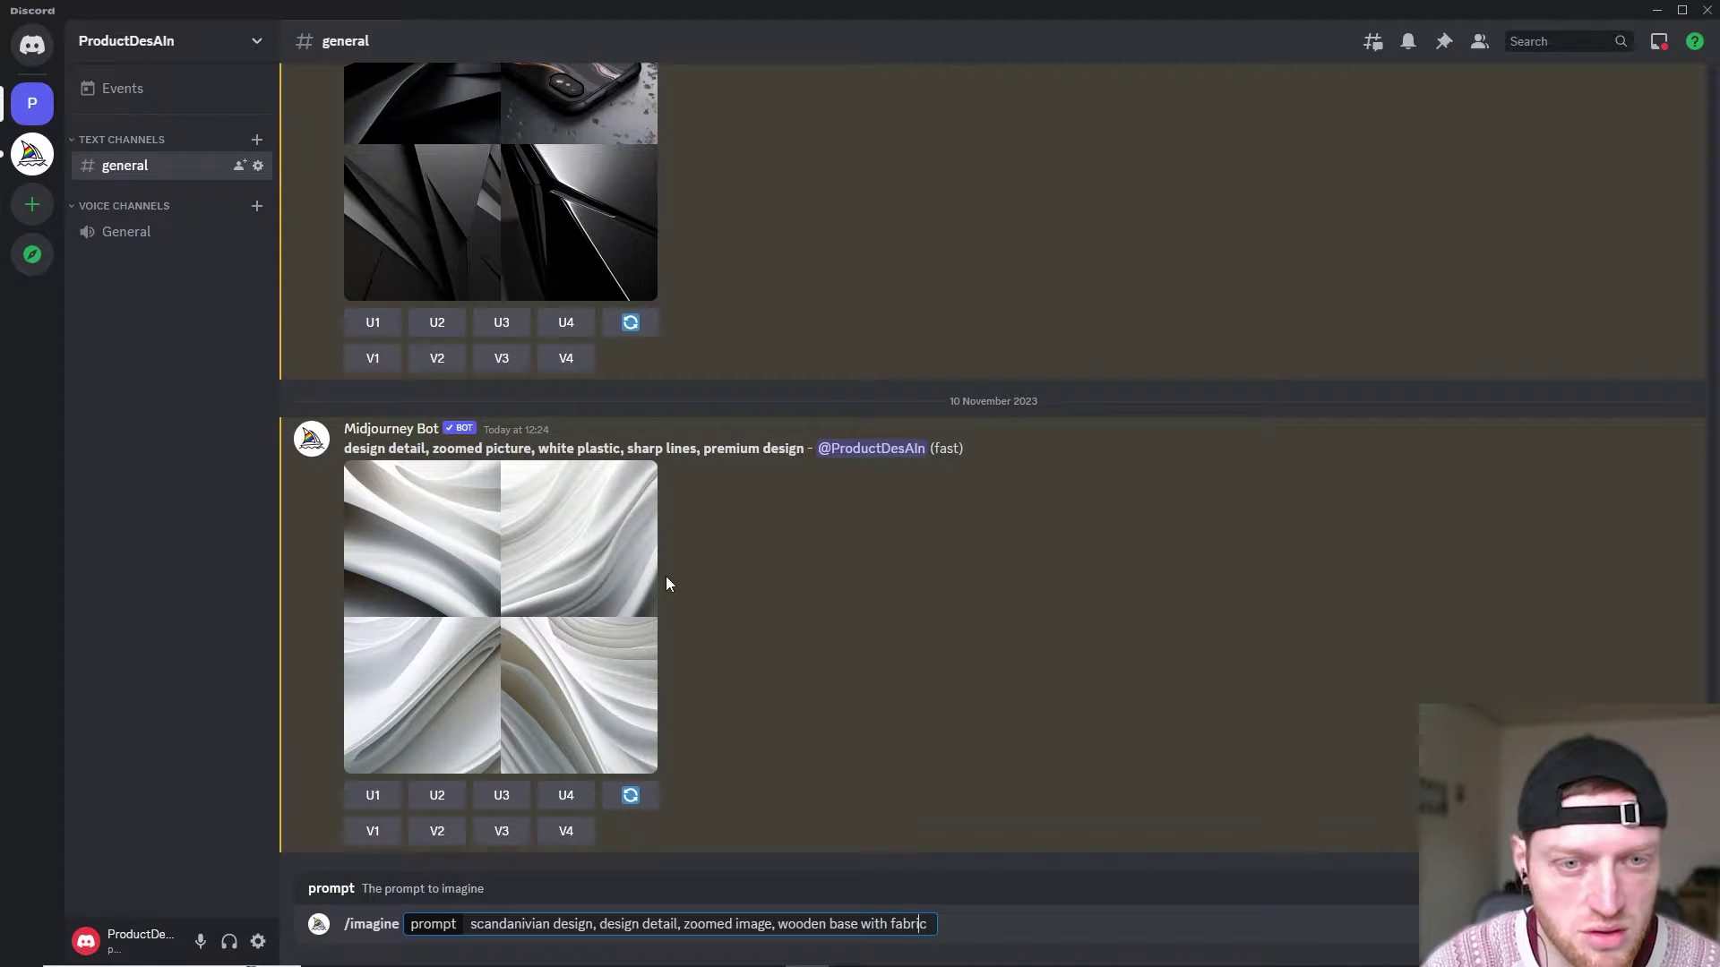
Submit an /imagine prompt reading "scandanivian design, design detail, zoomed image, wooden base with fabric"
{"action": "key", "text": "Left"}
{"action": "key", "text": "Left"}
{"action": "key", "text": "Left"}
{"action": "key", "text": "Left"}
{"action": "key", "text": "Left"}
{"action": "key", "text": "Left"}
{"action": "key", "text": "Left"}
{"action": "key", "text": "Left"}
{"action": "key", "text": "Left"}
{"action": "key", "text": "Left"}
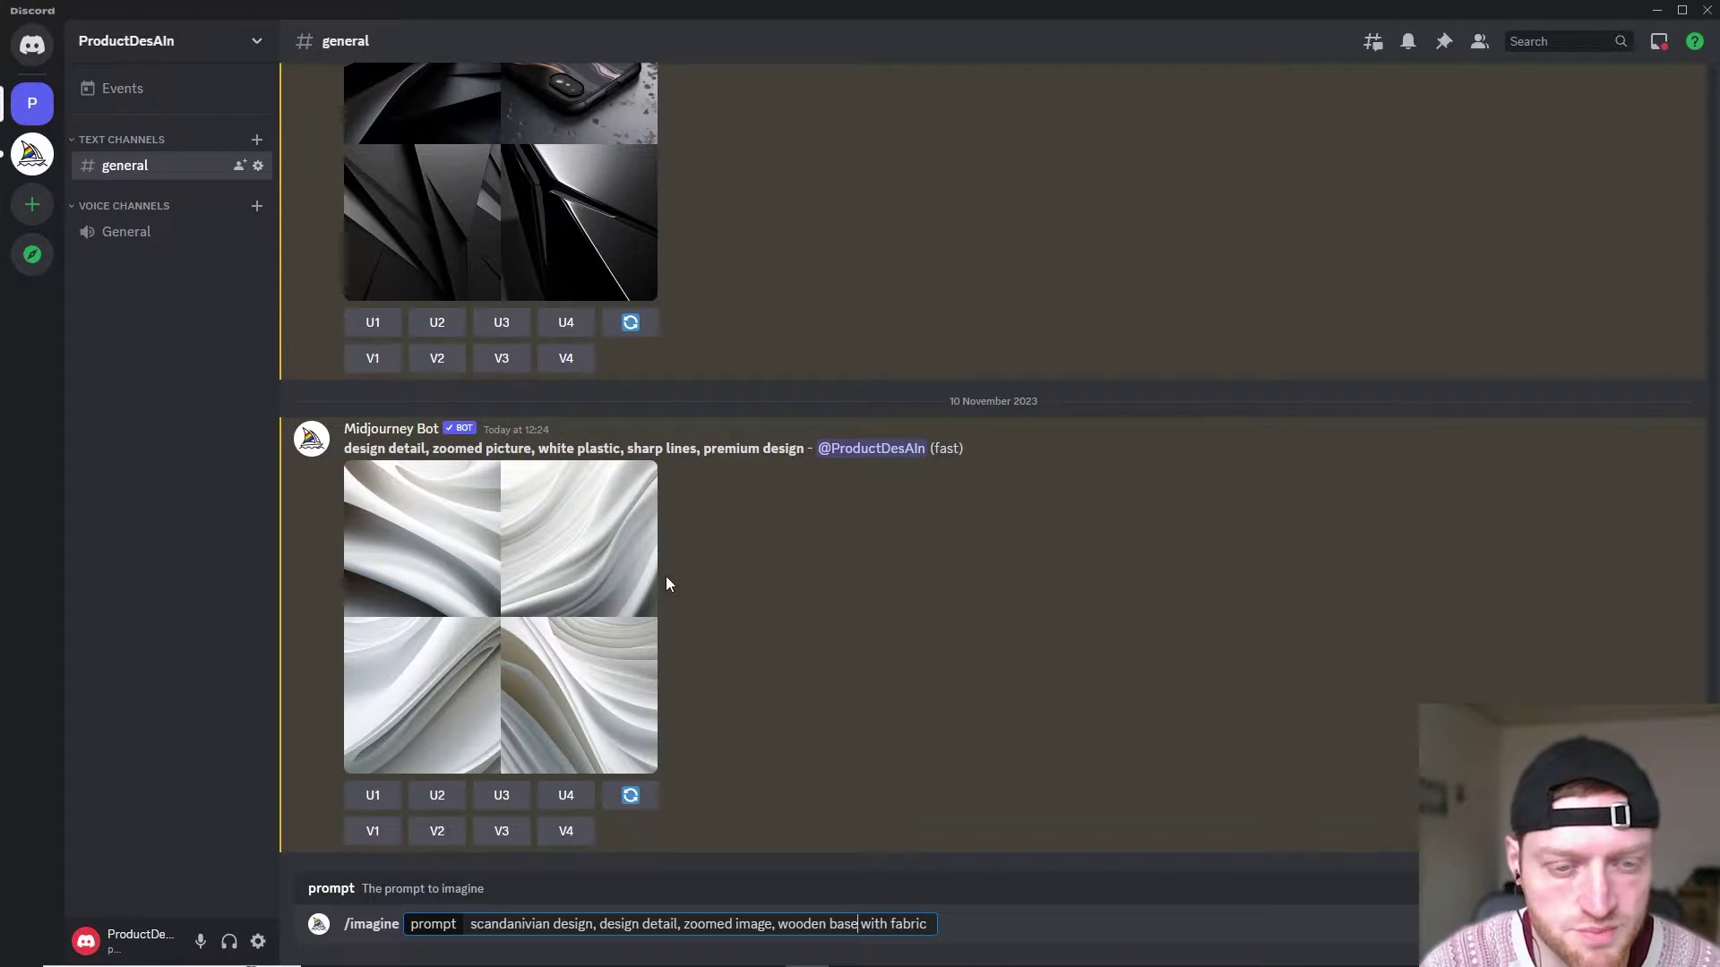
{"action": "key", "text": "Left"}
{"action": "key", "text": "Left"}
{"action": "key", "text": "Left"}
{"action": "key", "text": "Left"}
{"action": "key", "text": "Left"}
{"action": "key", "text": "Left"}
{"action": "key", "text": "Left"}
{"action": "key", "text": "Left"}
{"action": "key", "text": "Left"}
{"action": "key", "text": "Left"}
{"action": "key", "text": "Left"}
{"action": "key", "text": "Left"}
{"action": "key", "text": "Left"}
{"action": "key", "text": "Left"}
{"action": "key", "text": "Left"}
{"action": "key", "text": "Left"}
{"action": "key", "text": "Left"}
{"action": "key", "text": "Left"}
{"action": "key", "text": "Left"}
{"action": "key", "text": "Left"}
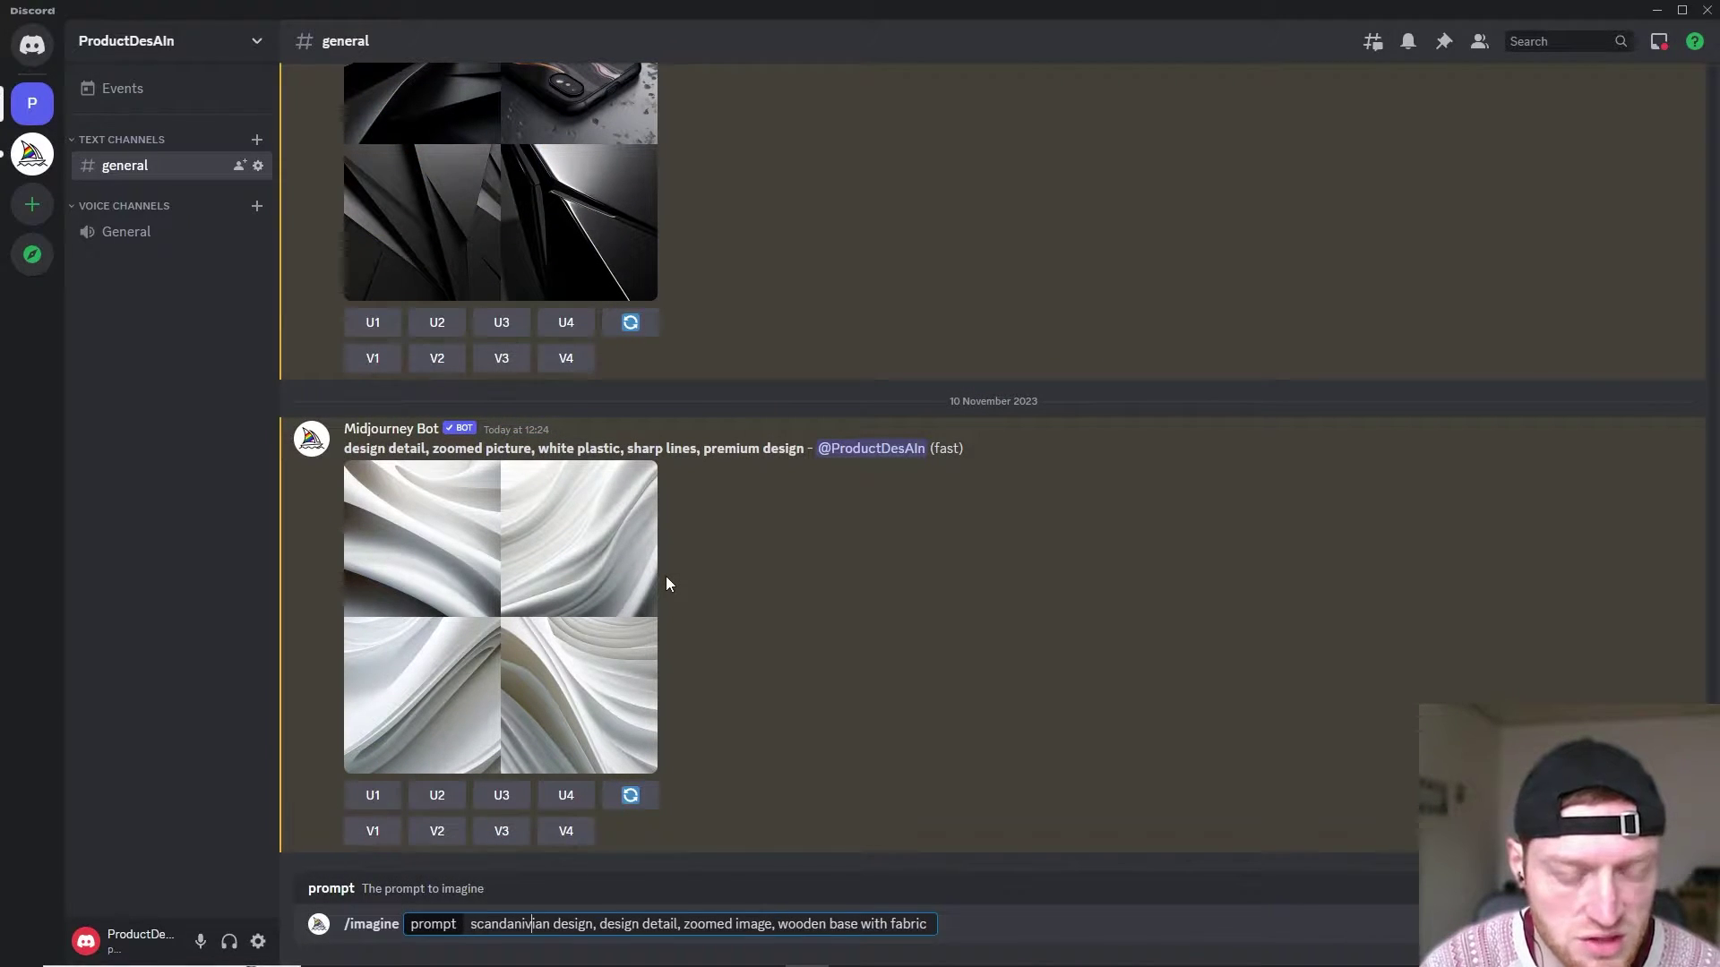
{"action": "key", "text": "Right"}
{"action": "key", "text": "Right"}
{"action": "key", "text": "Right"}
{"action": "key", "text": "Right"}
{"action": "key", "text": "Right"}
{"action": "key", "text": "Right"}
{"action": "key", "text": "Right"}
{"action": "key", "text": "Right"}
{"action": "key", "text": "Right"}
{"action": "key", "text": "Right"}
{"action": "key", "text": "Right"}
{"action": "key", "text": "Right"}
{"action": "key", "text": "Right"}
{"action": "key", "text": "Right"}
{"action": "key", "text": "Right"}
{"action": "key", "text": "Right"}
{"action": "key", "text": "Right"}
{"action": "key", "text": "Right"}
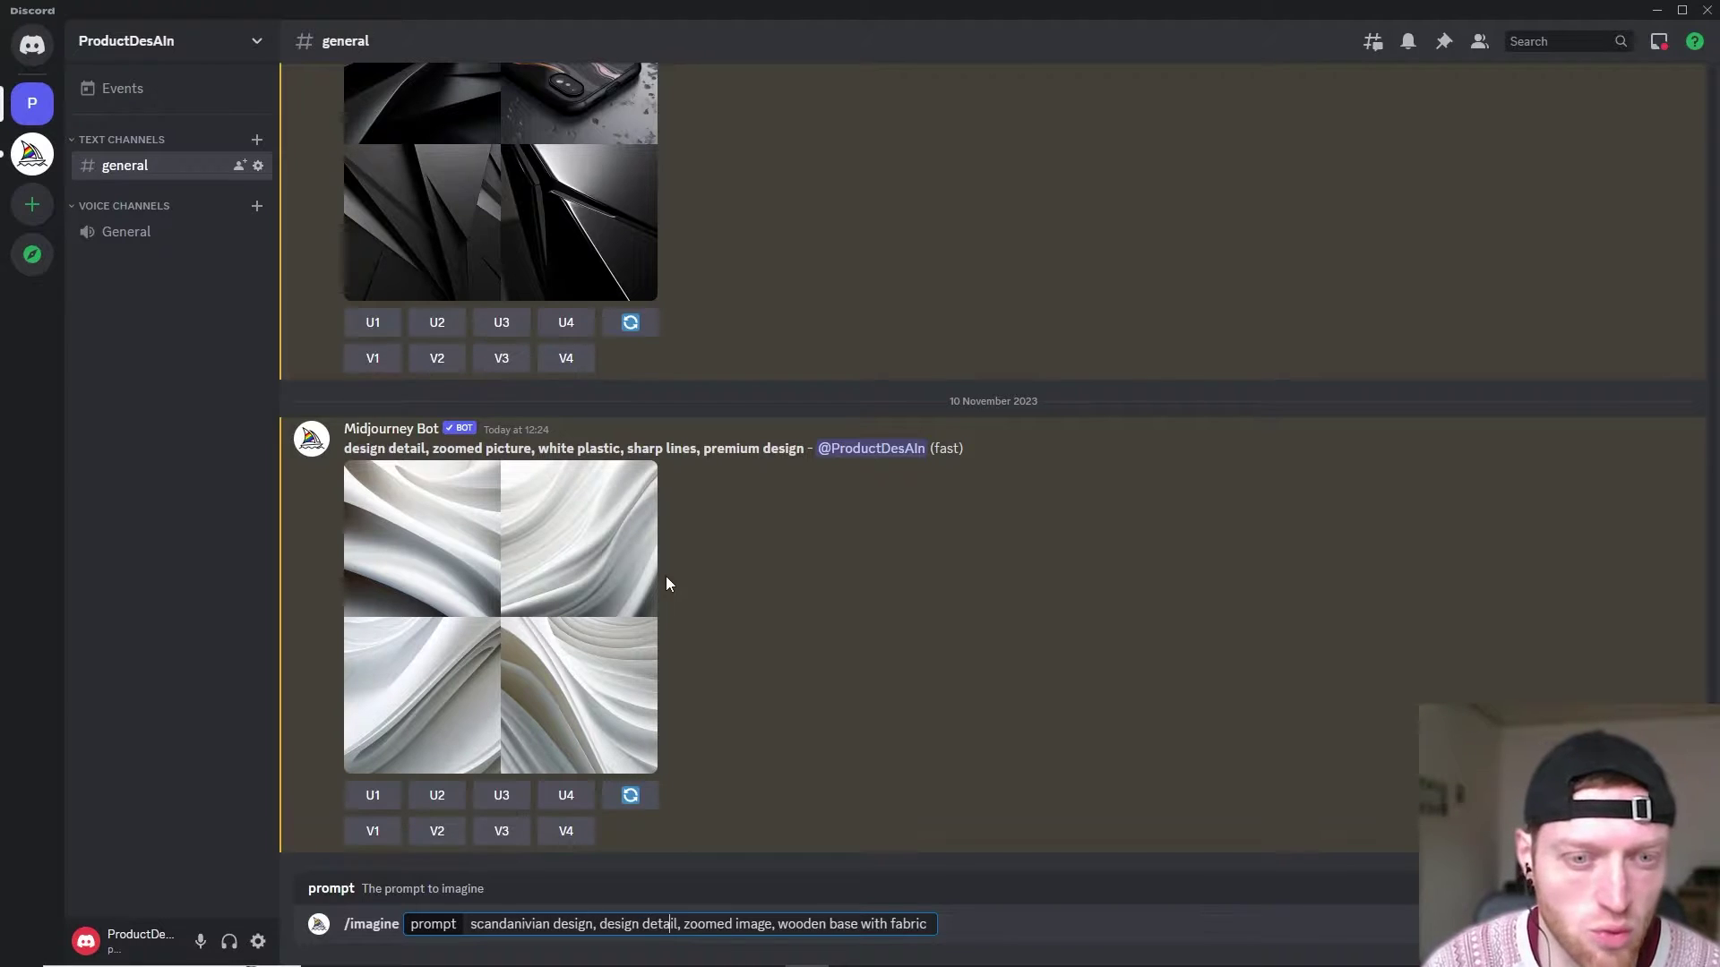
{"action": "key", "text": "Right"}
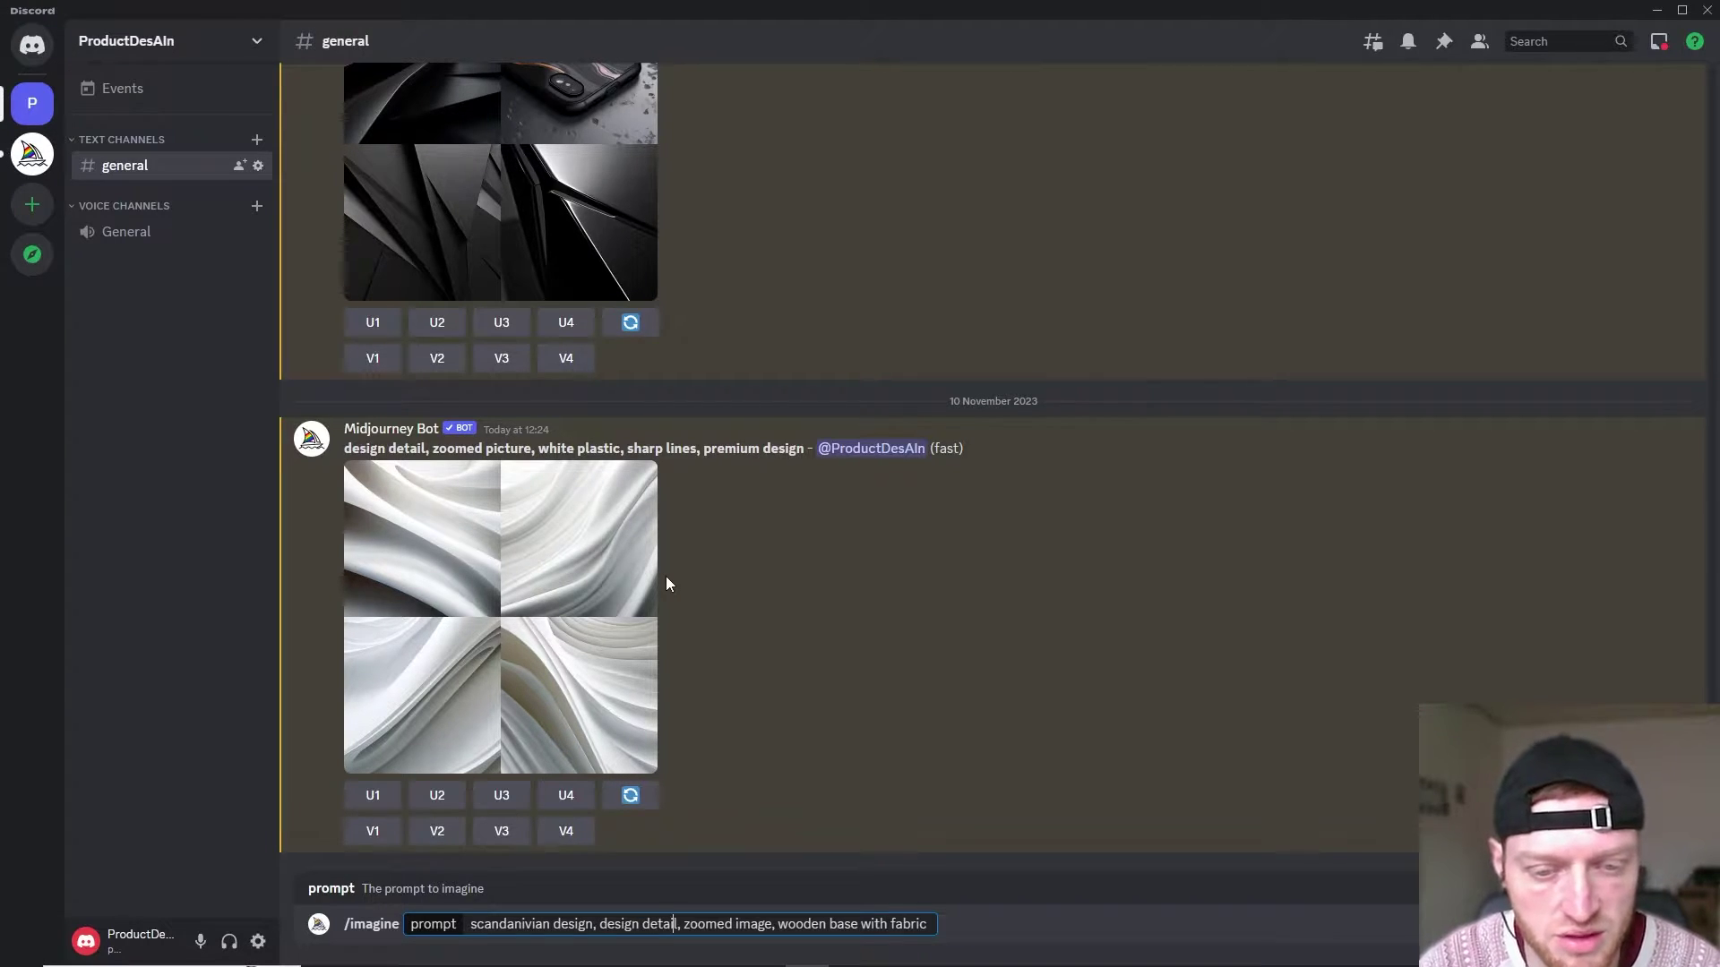
{"action": "key", "text": "Right"}
{"action": "key", "text": "Right"}
{"action": "key", "text": "Right"}
{"action": "key", "text": "Right"}
{"action": "key", "text": "Right"}
{"action": "key", "text": "Right"}
{"action": "key", "text": "Right"}
{"action": "key", "text": "Right"}
{"action": "key", "text": "Right"}
{"action": "key", "text": "Right"}
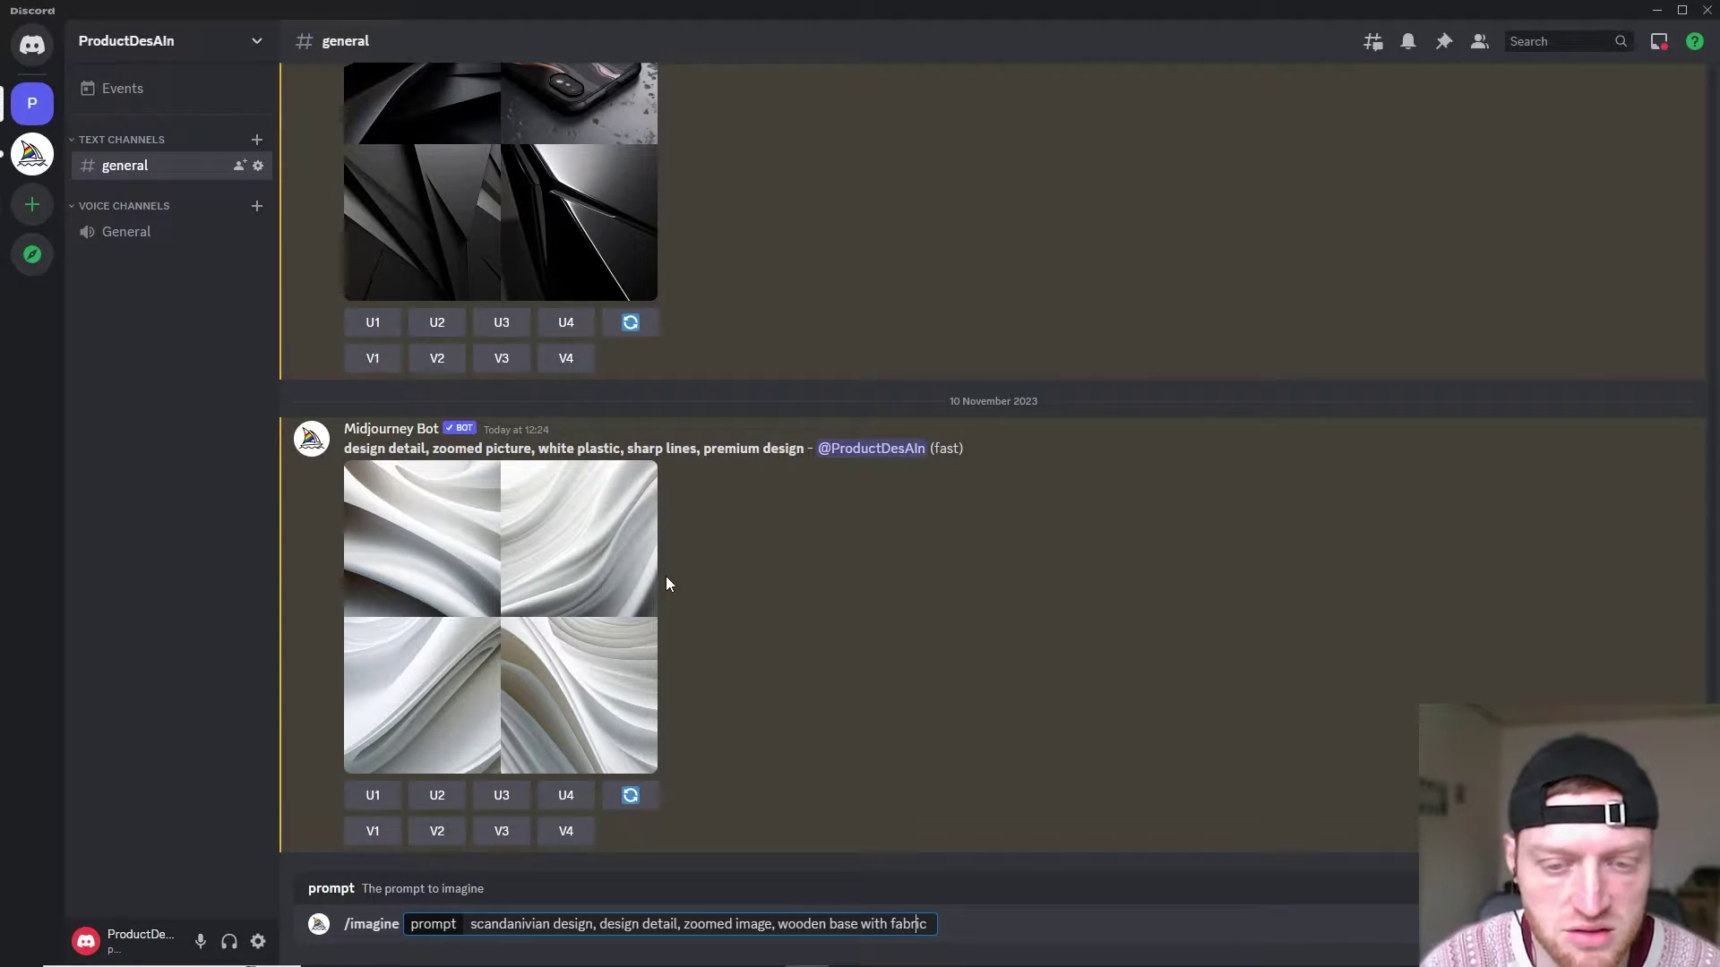
{"action": "key", "text": "Return"}
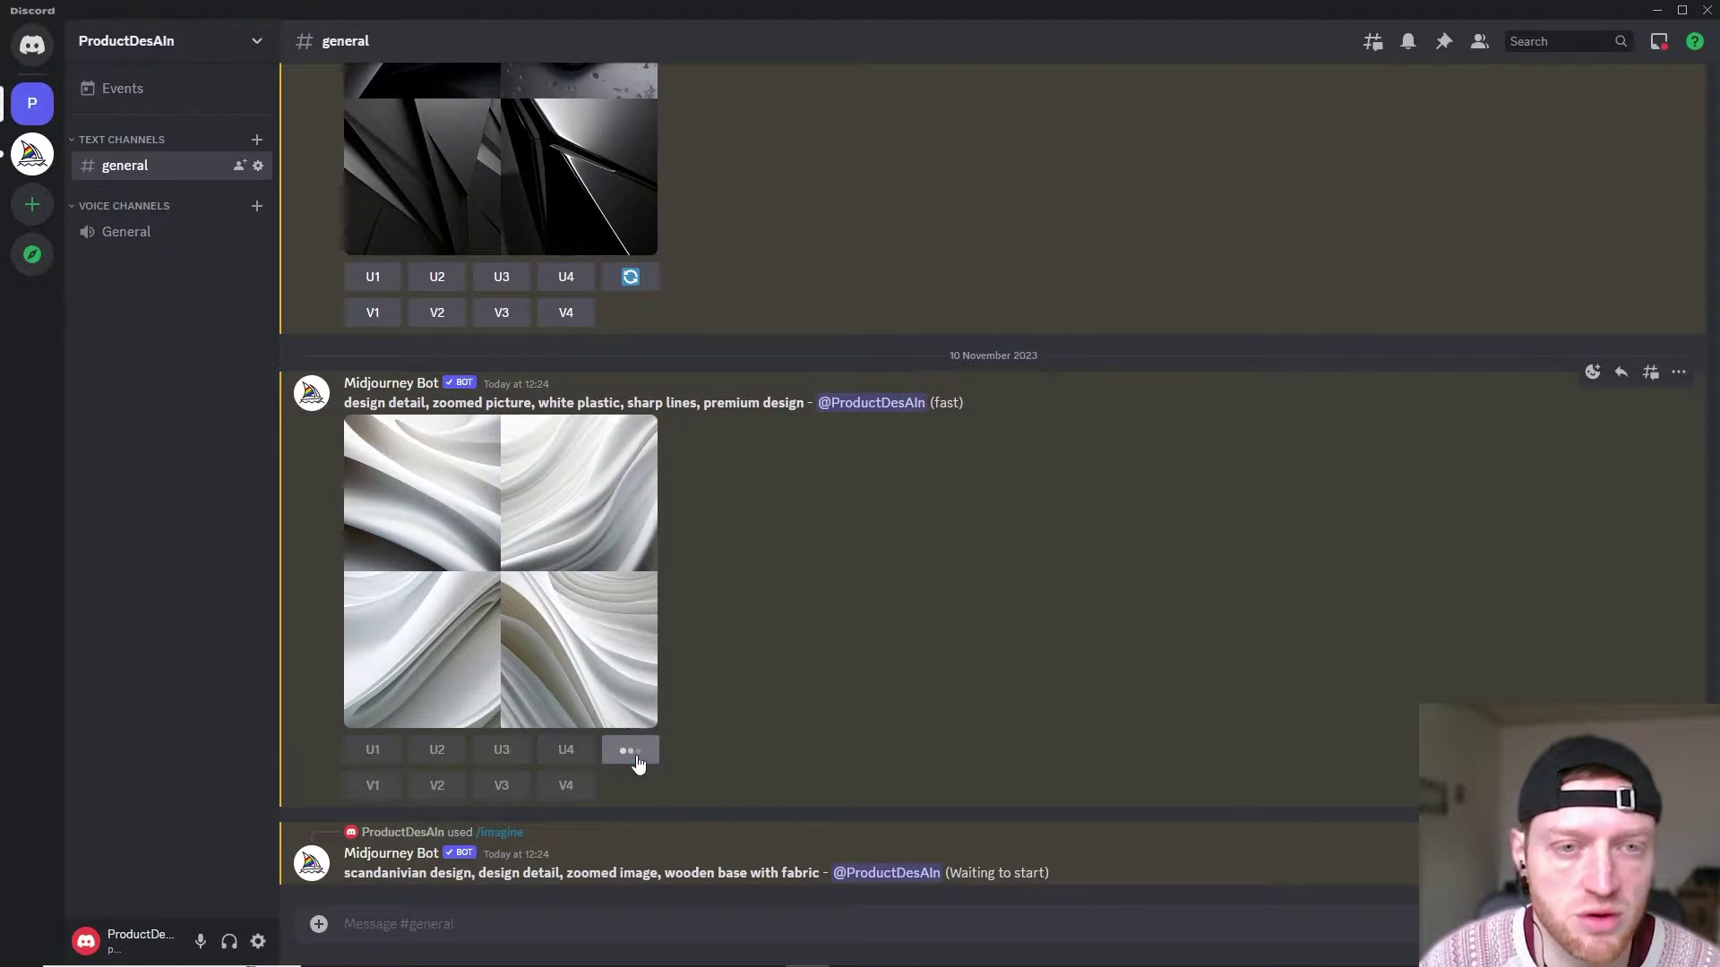
Rerun the white plastic generation with the prompt "design detail, zoomed picture, white plastic, sharp line, premium design"
{"action": "left_click", "coordinate": [630, 750]}
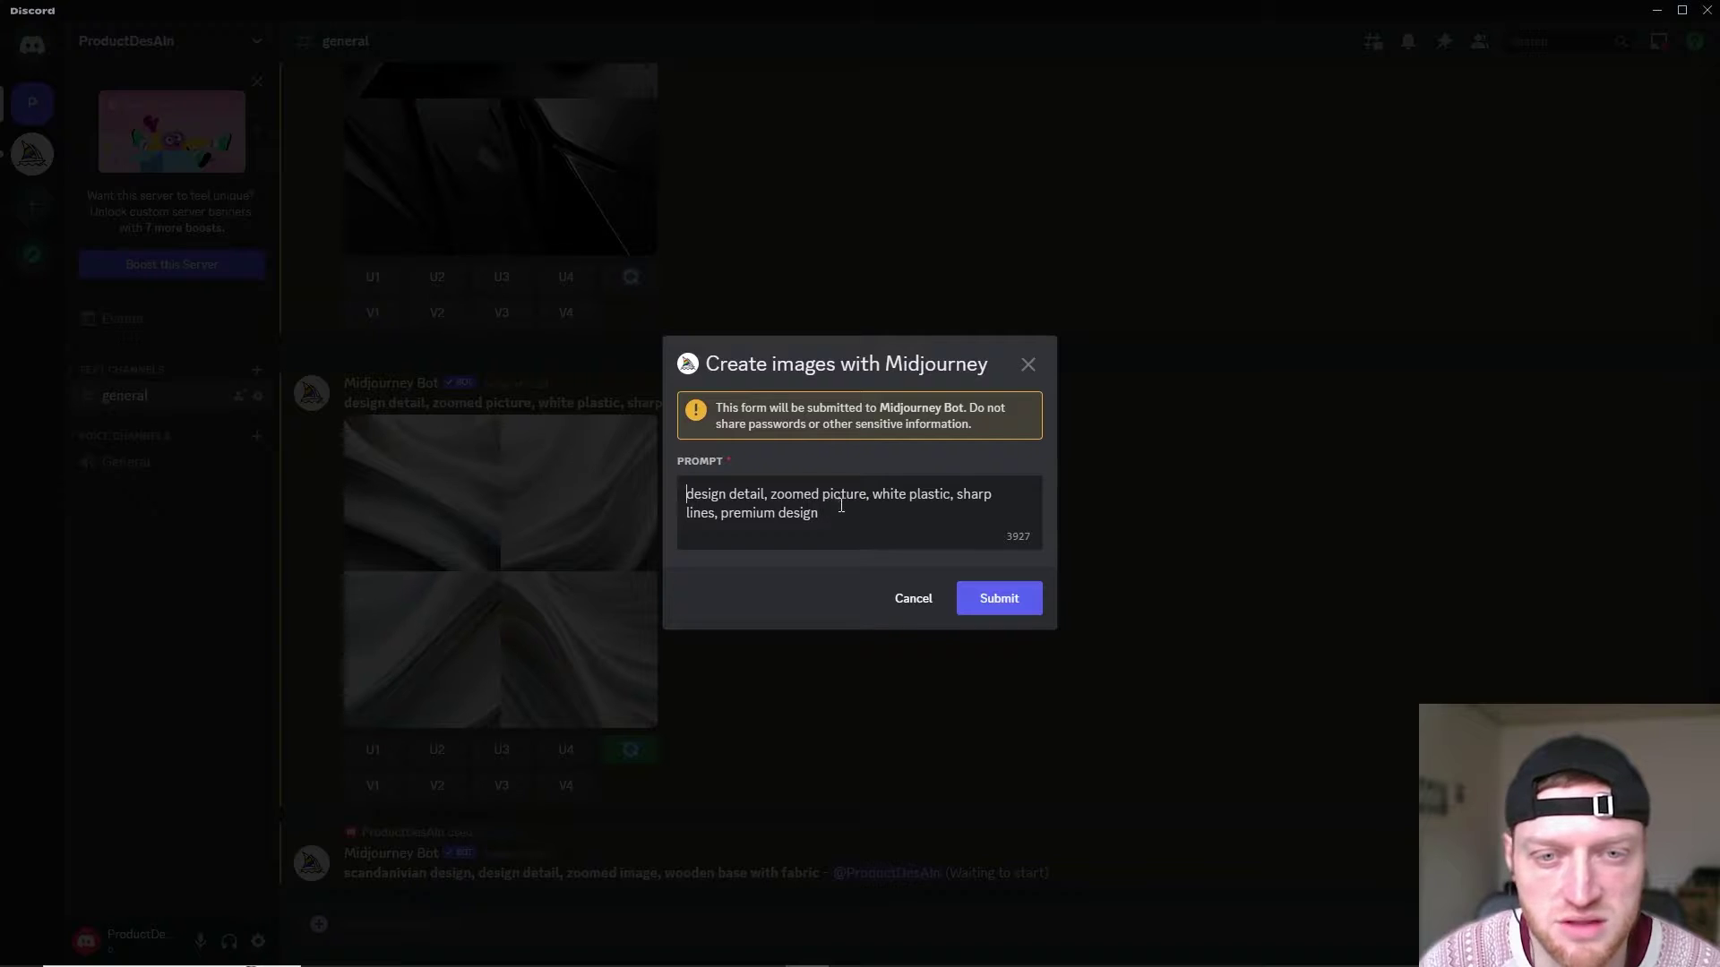
{"action": "left_click", "coordinate": [713, 514]}
{"action": "key", "text": "BackSpace"}
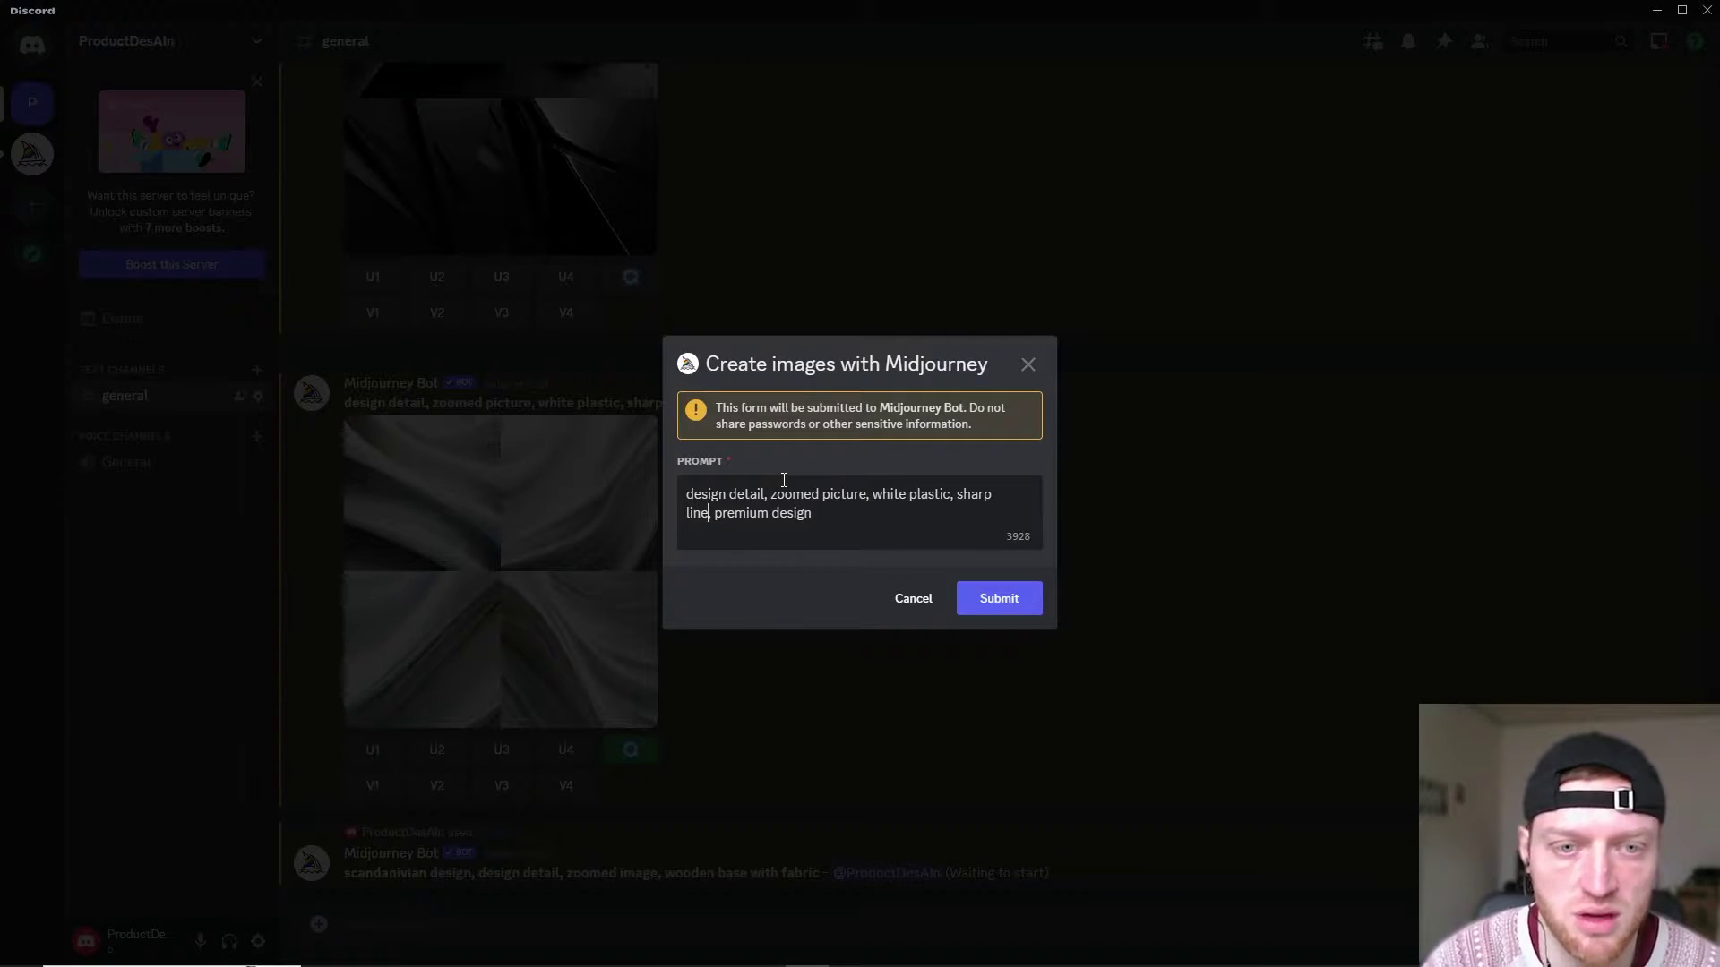
{"action": "left_click", "coordinate": [990, 600]}
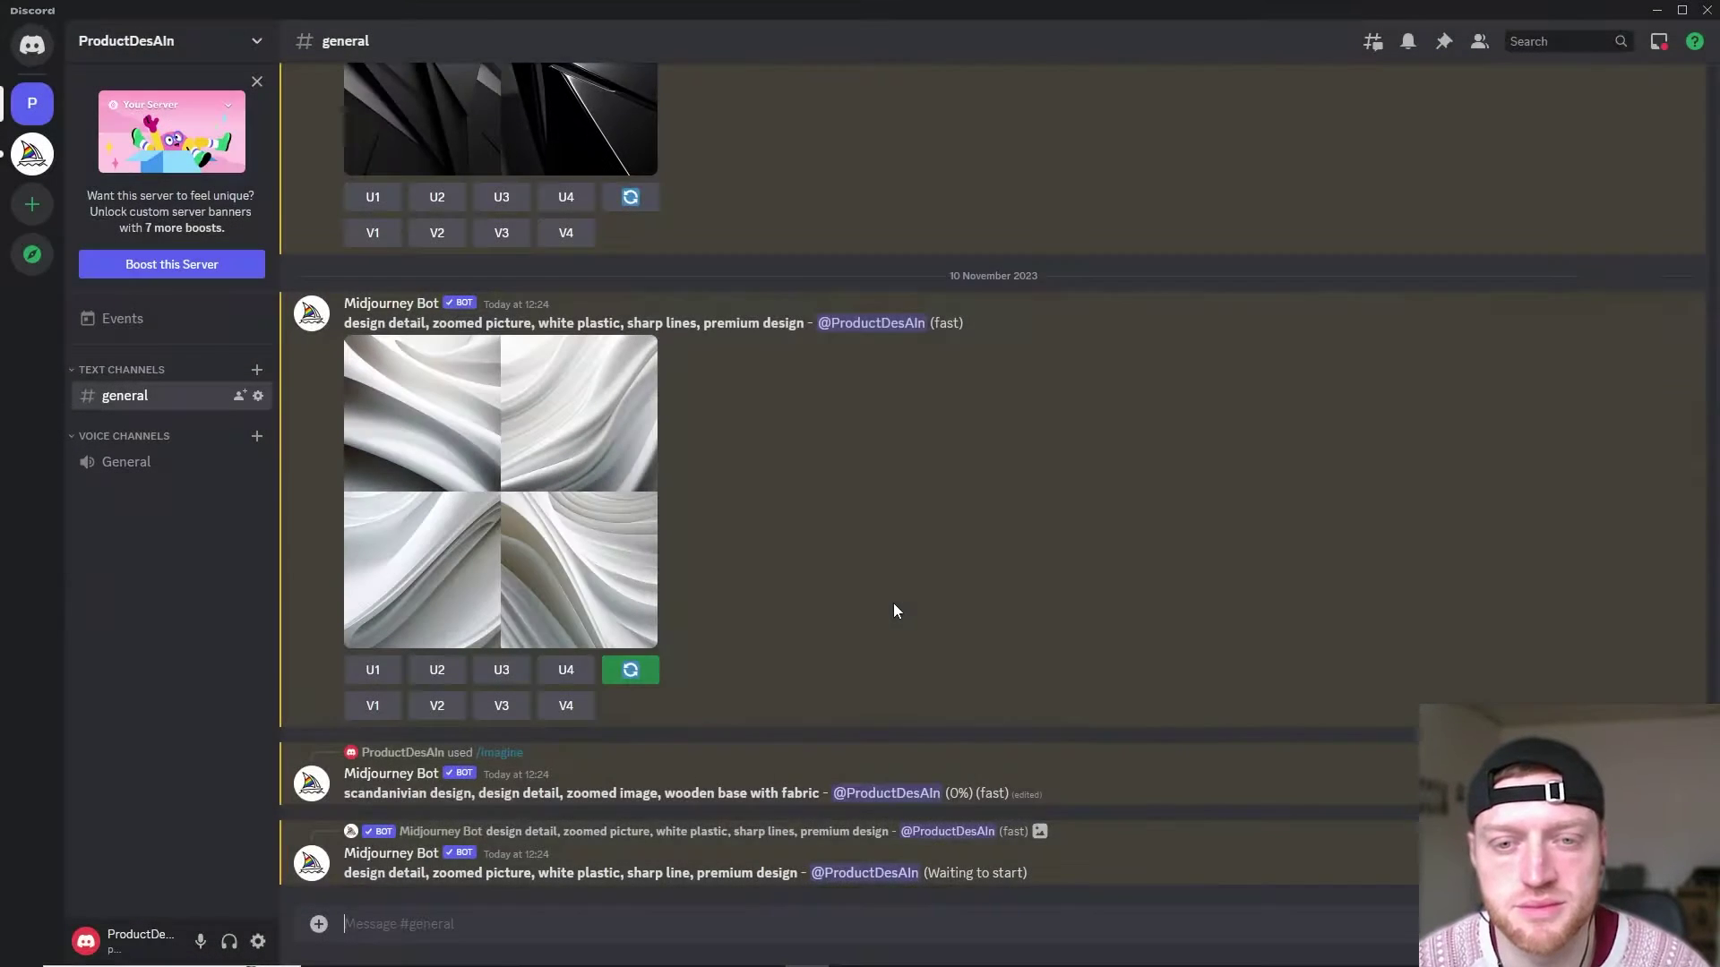
Enlarge the wood-and-fabric furniture images for inspection, and rerun their prompt with "minimalistic" added at the start
{"action": "left_click", "coordinate": [534, 662]}
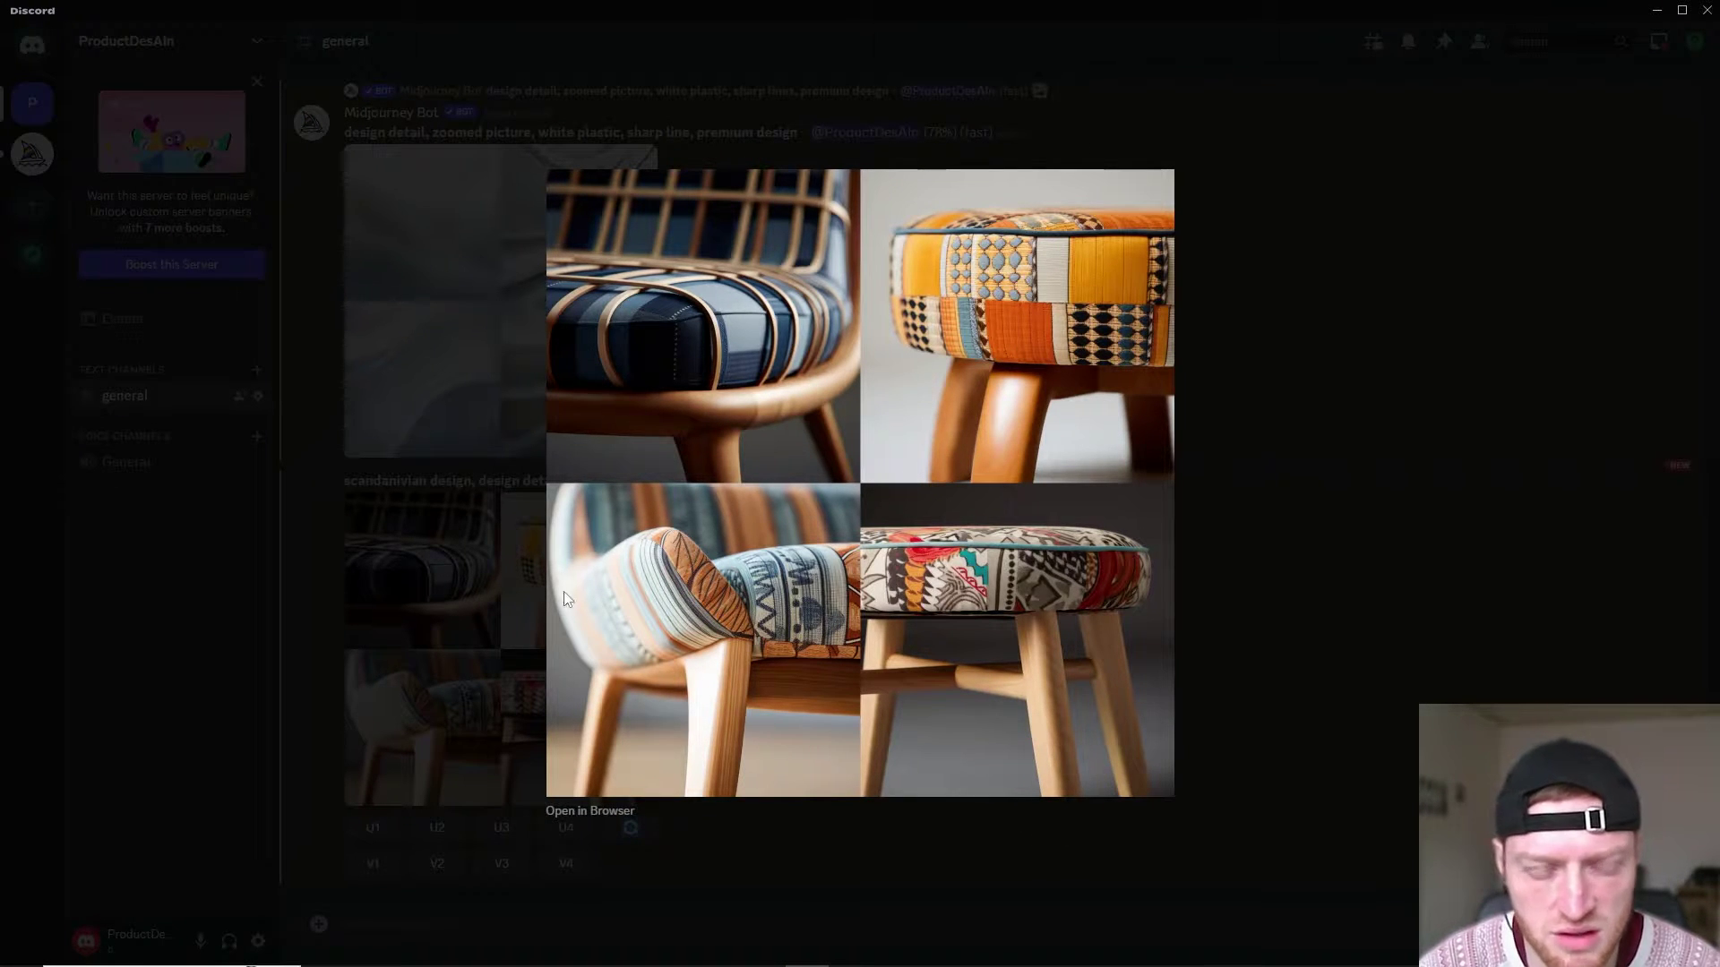
{"action": "left_click", "coordinate": [1220, 679]}
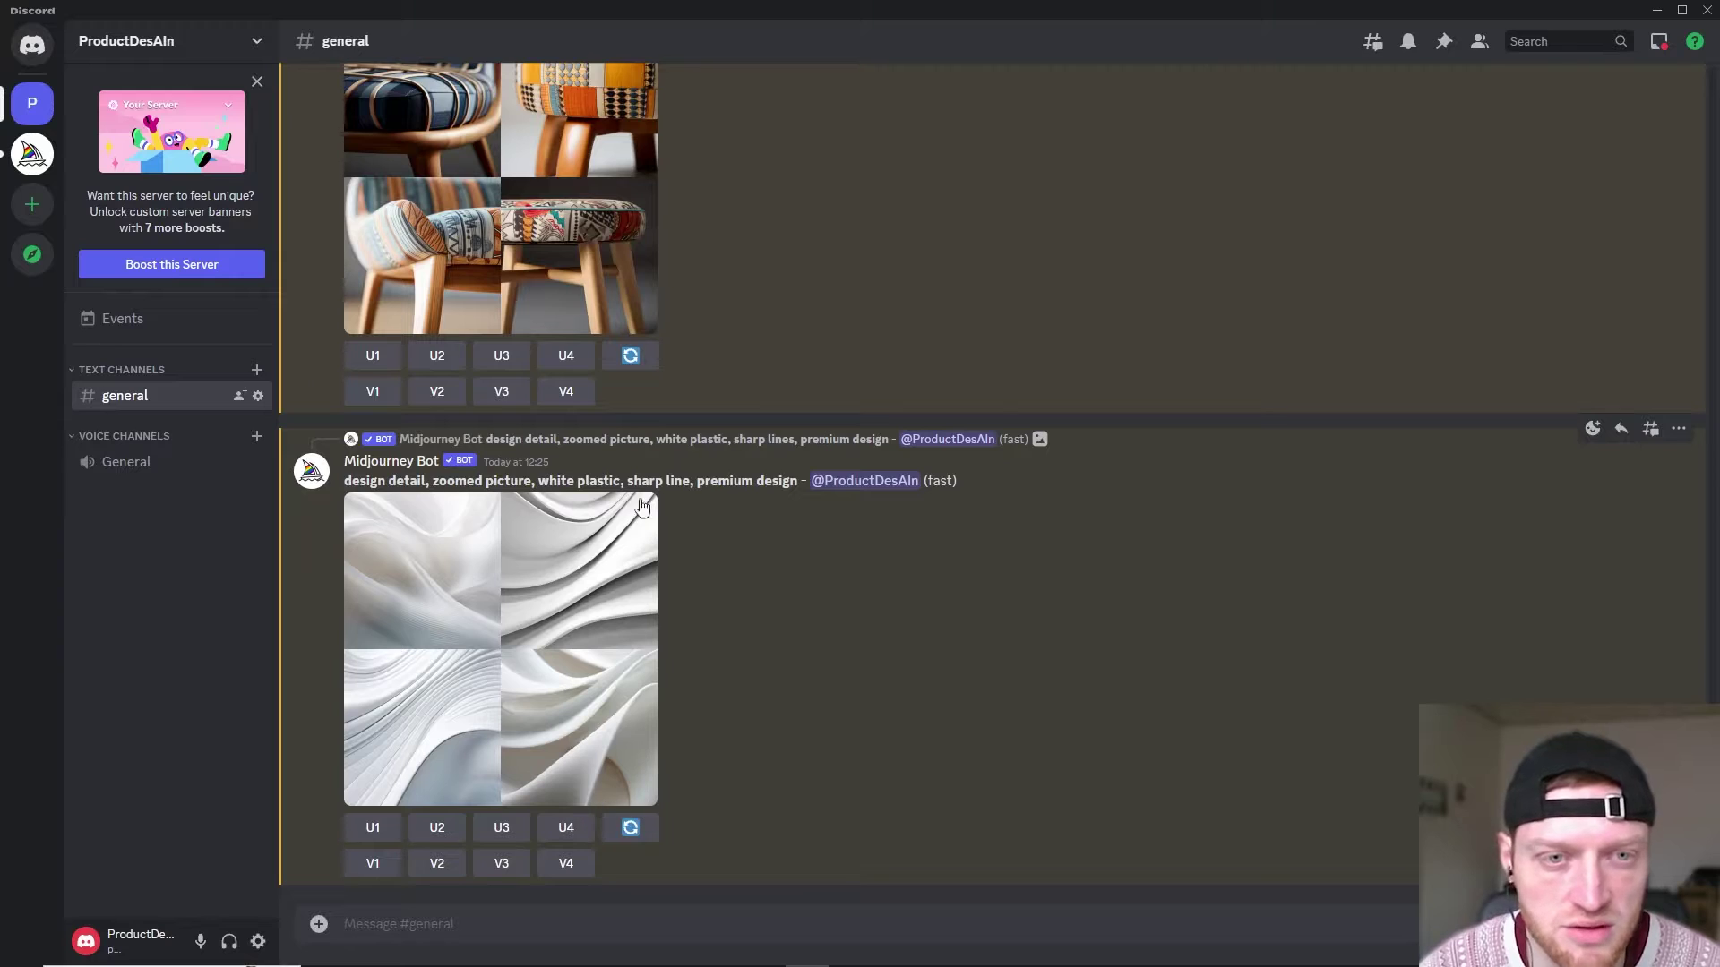
{"action": "left_click", "coordinate": [632, 359]}
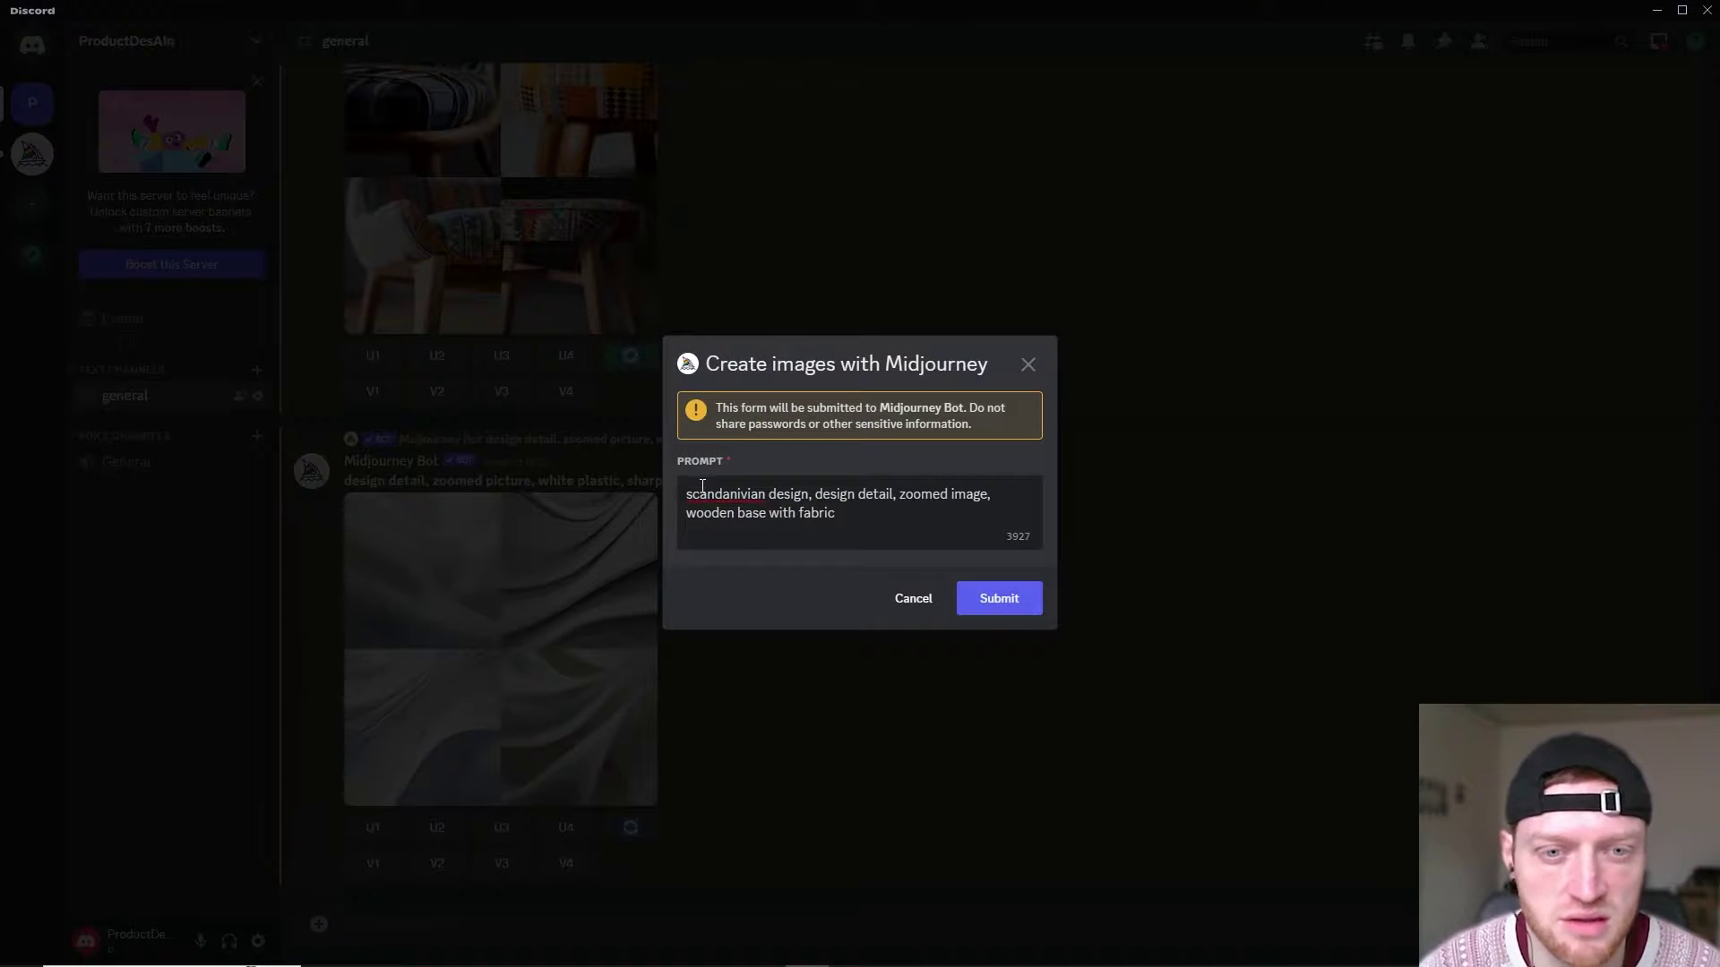
{"action": "type", "text": "minimalistic"}
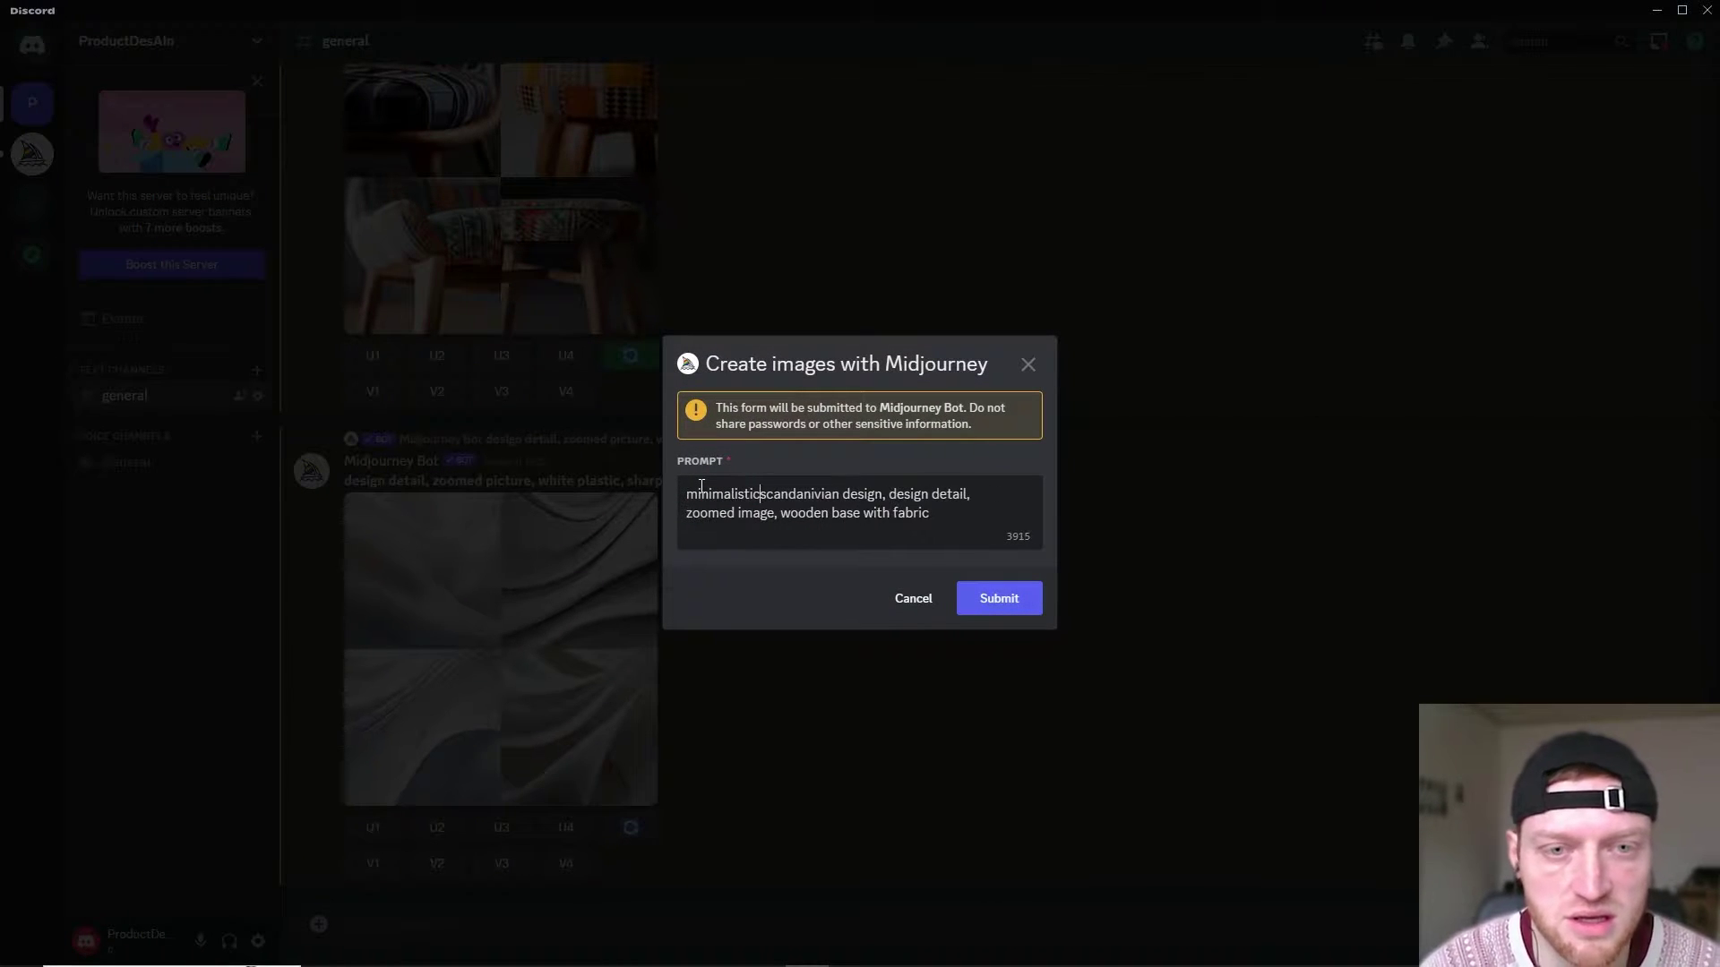
{"action": "left_click", "coordinate": [1011, 601]}
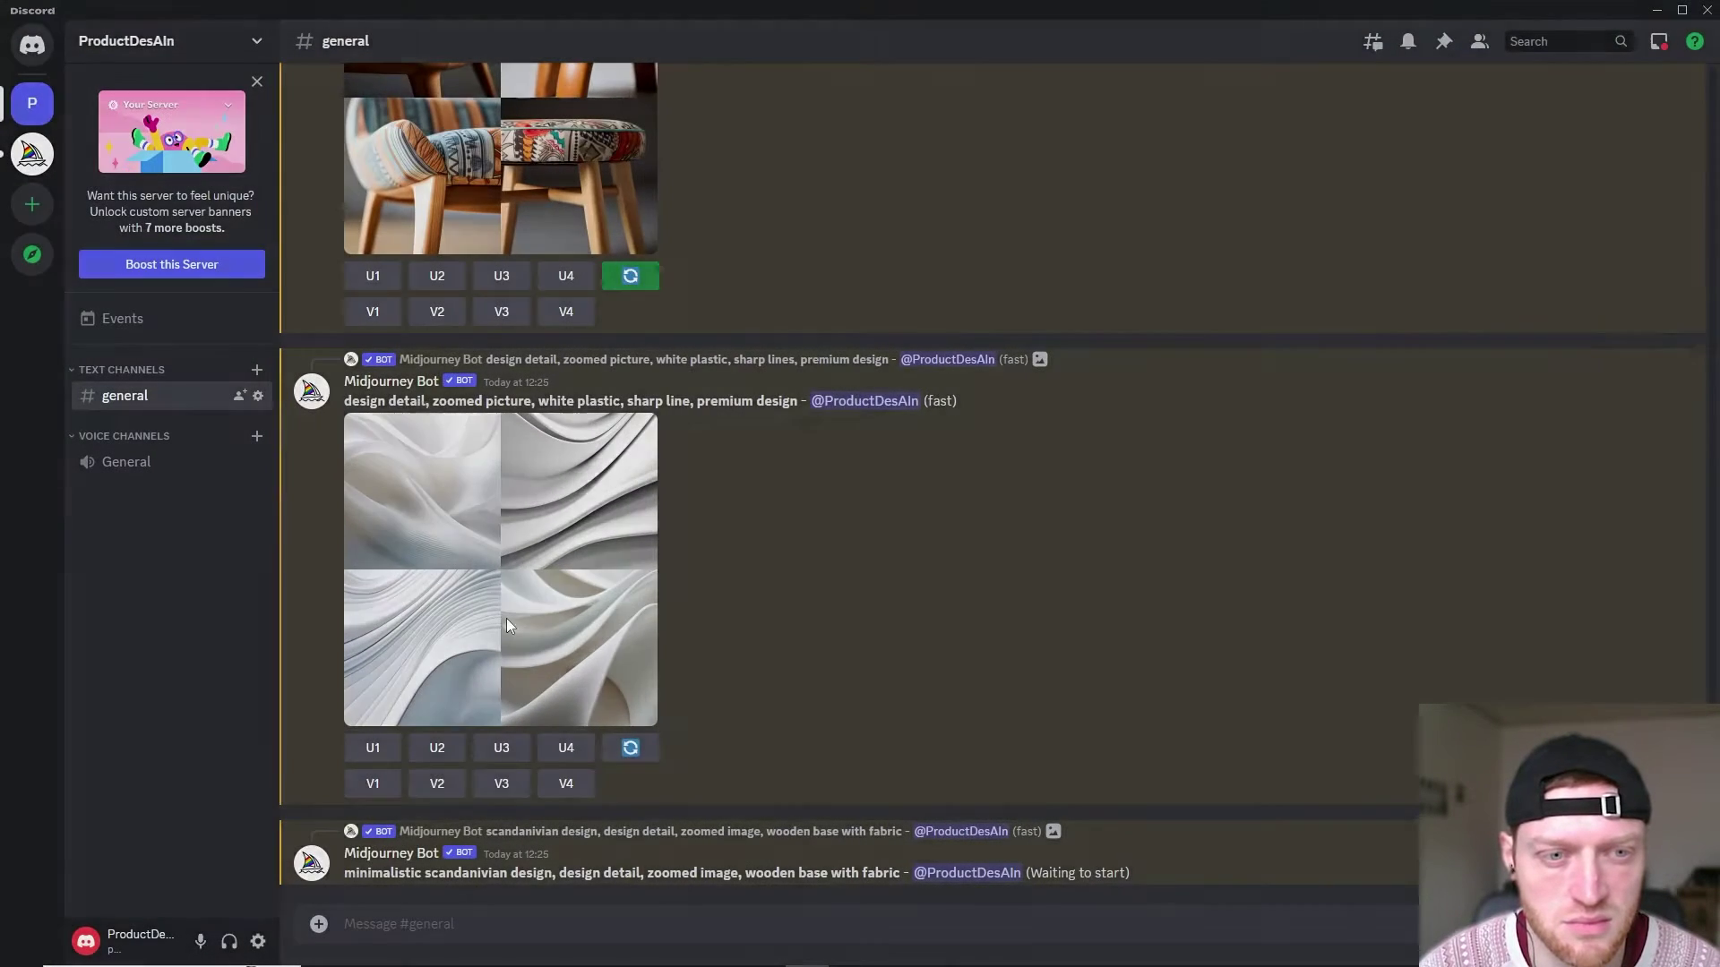
Inspect the enlarged "sharp line" white plastic images, and rerun their prompt with ", headphone shell" added at the end
{"action": "left_click", "coordinate": [507, 624]}
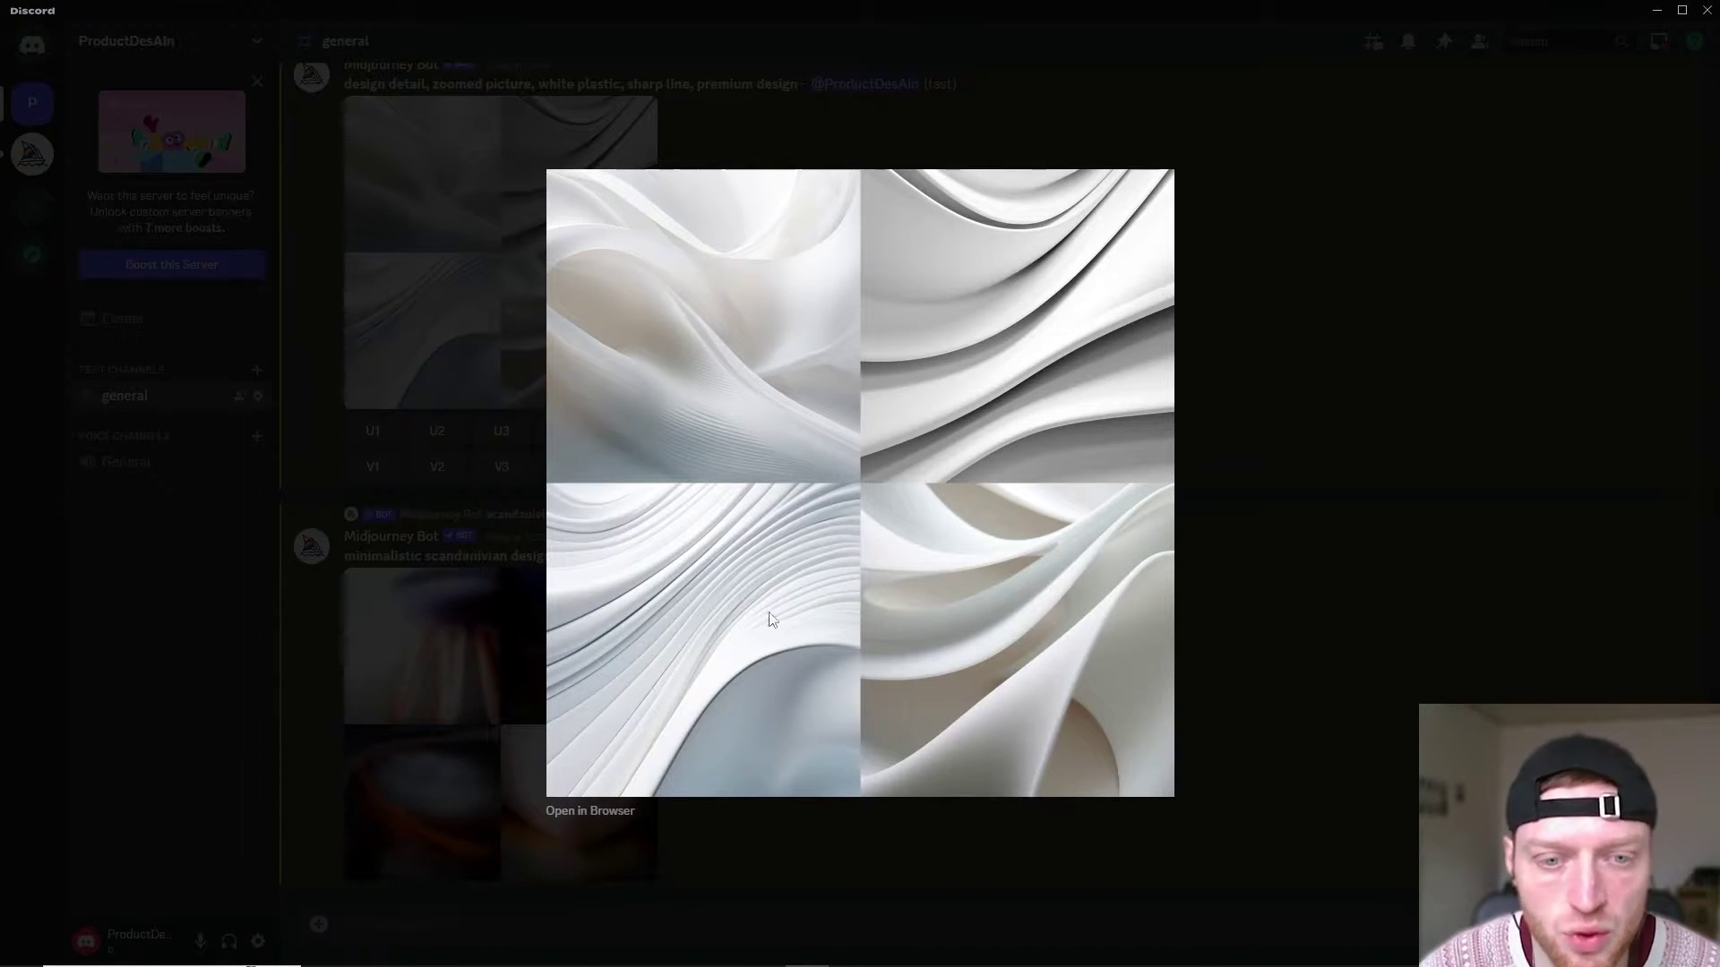
{"action": "left_click", "coordinate": [1240, 506]}
{"action": "scroll", "coordinate": [470, 443], "scroll_direction": "up", "scroll_amount": 2}
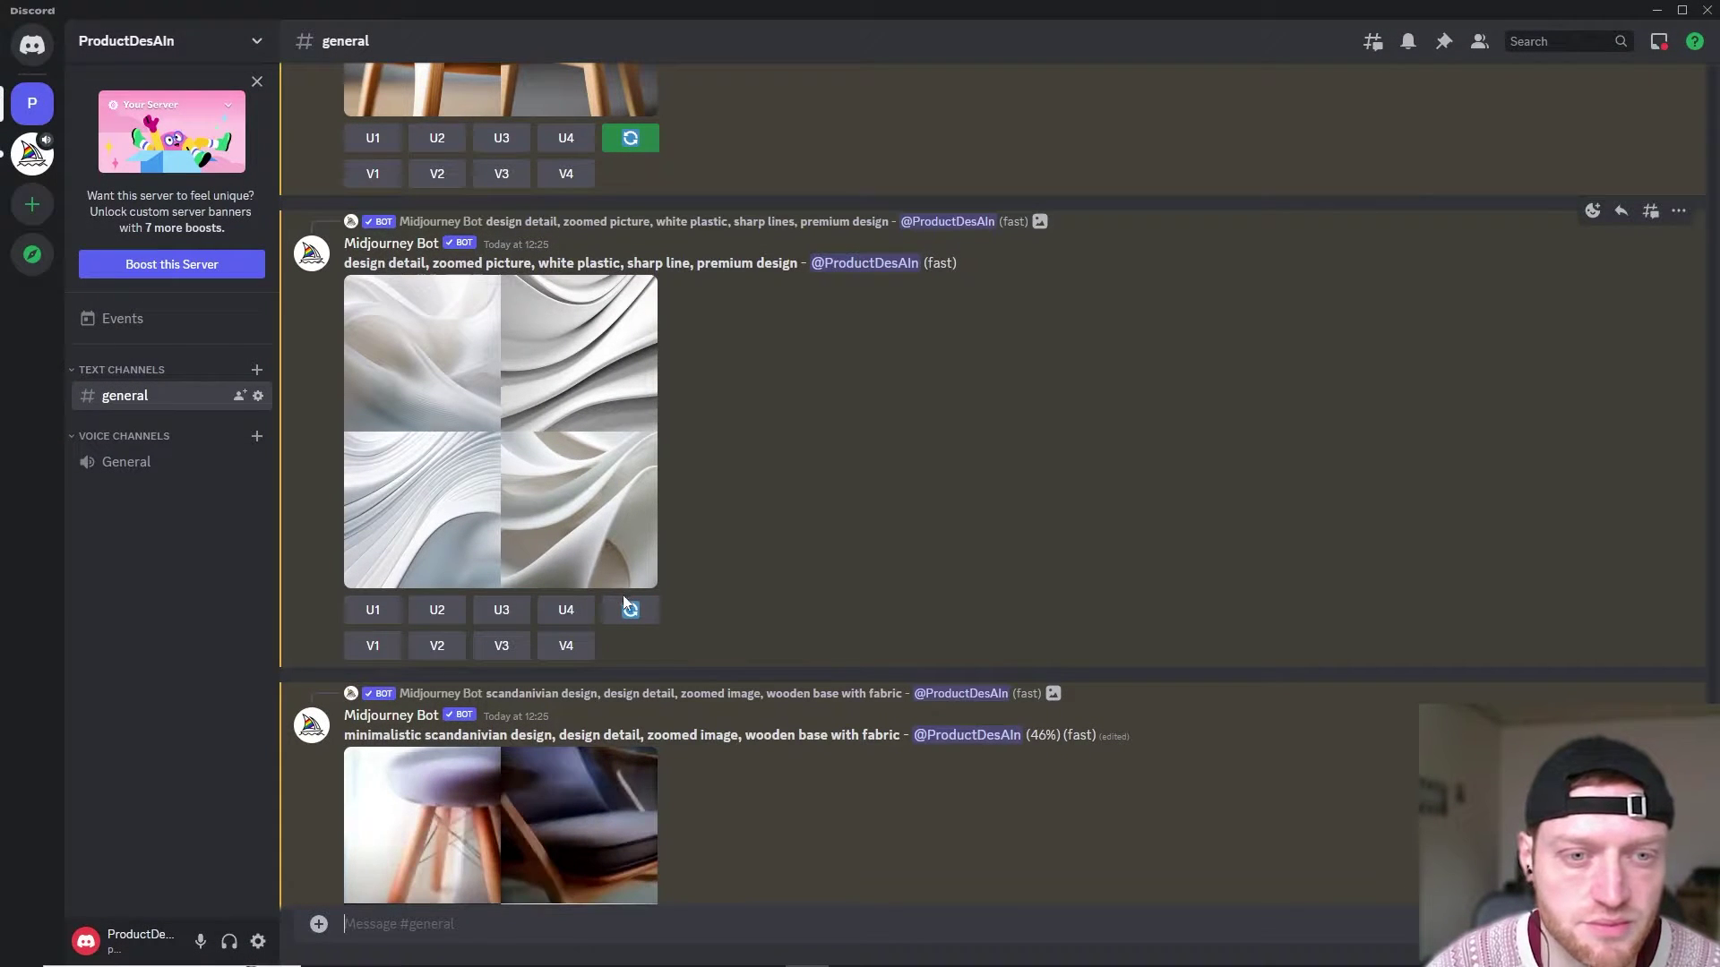
{"action": "scroll", "coordinate": [632, 537], "scroll_direction": "down", "scroll_amount": 2}
{"action": "left_click", "coordinate": [633, 434]}
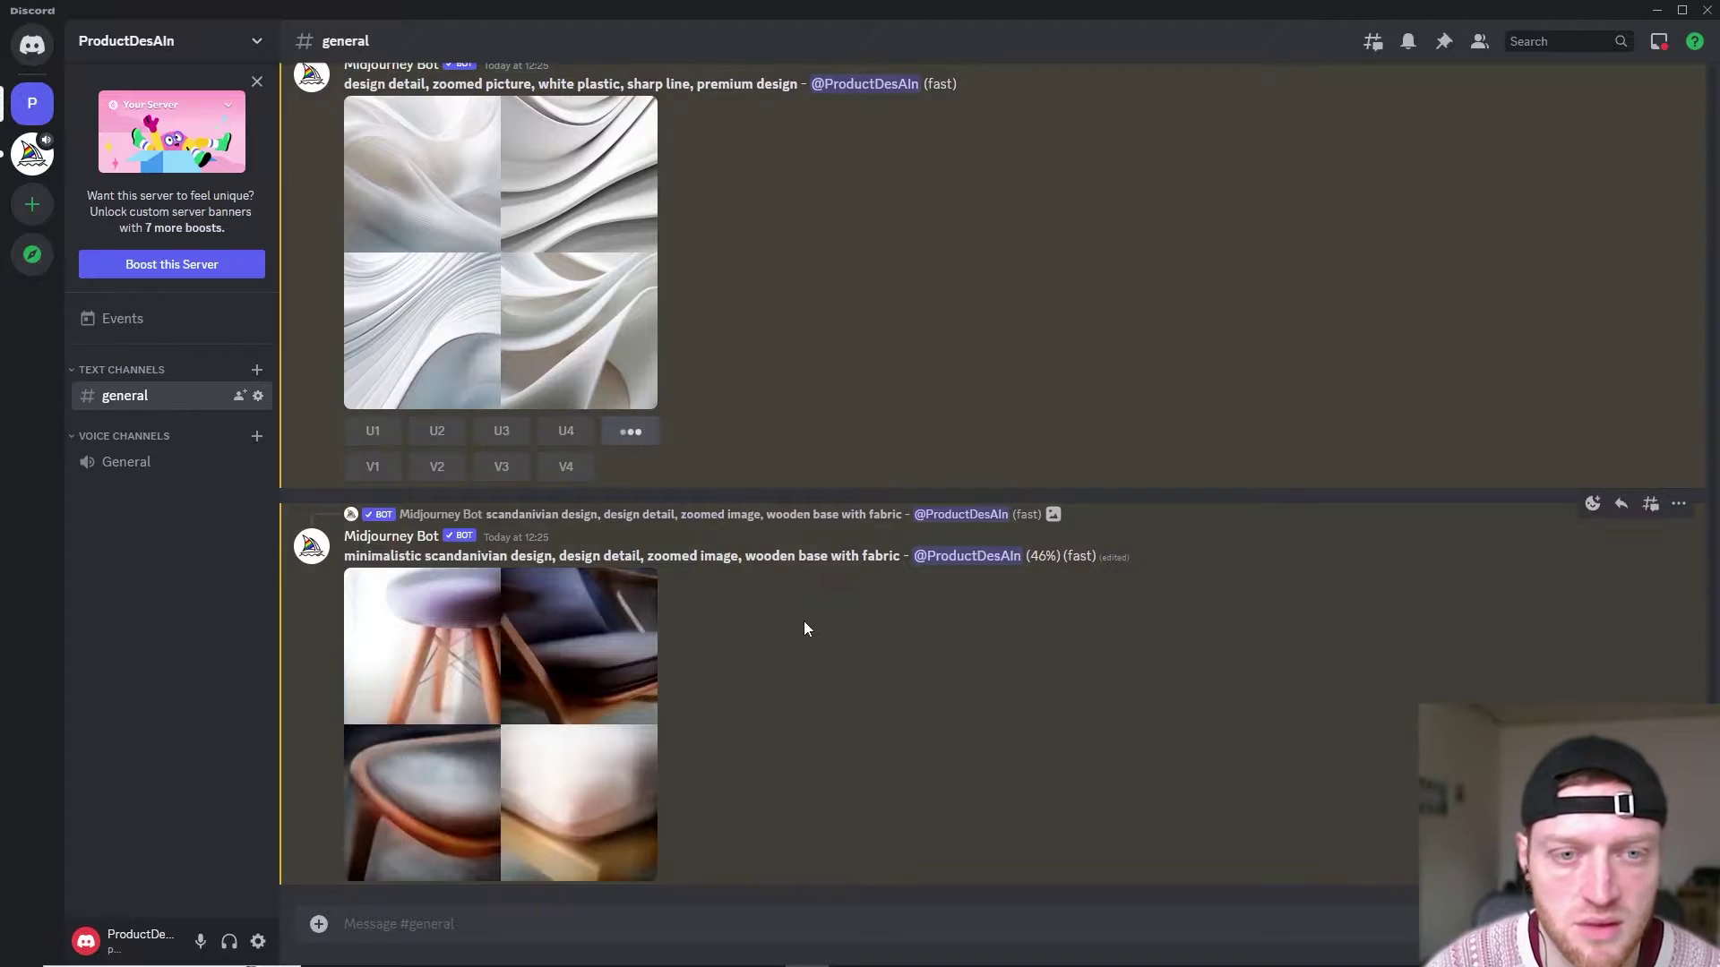
{"action": "type", "text": ", headphone shell"}
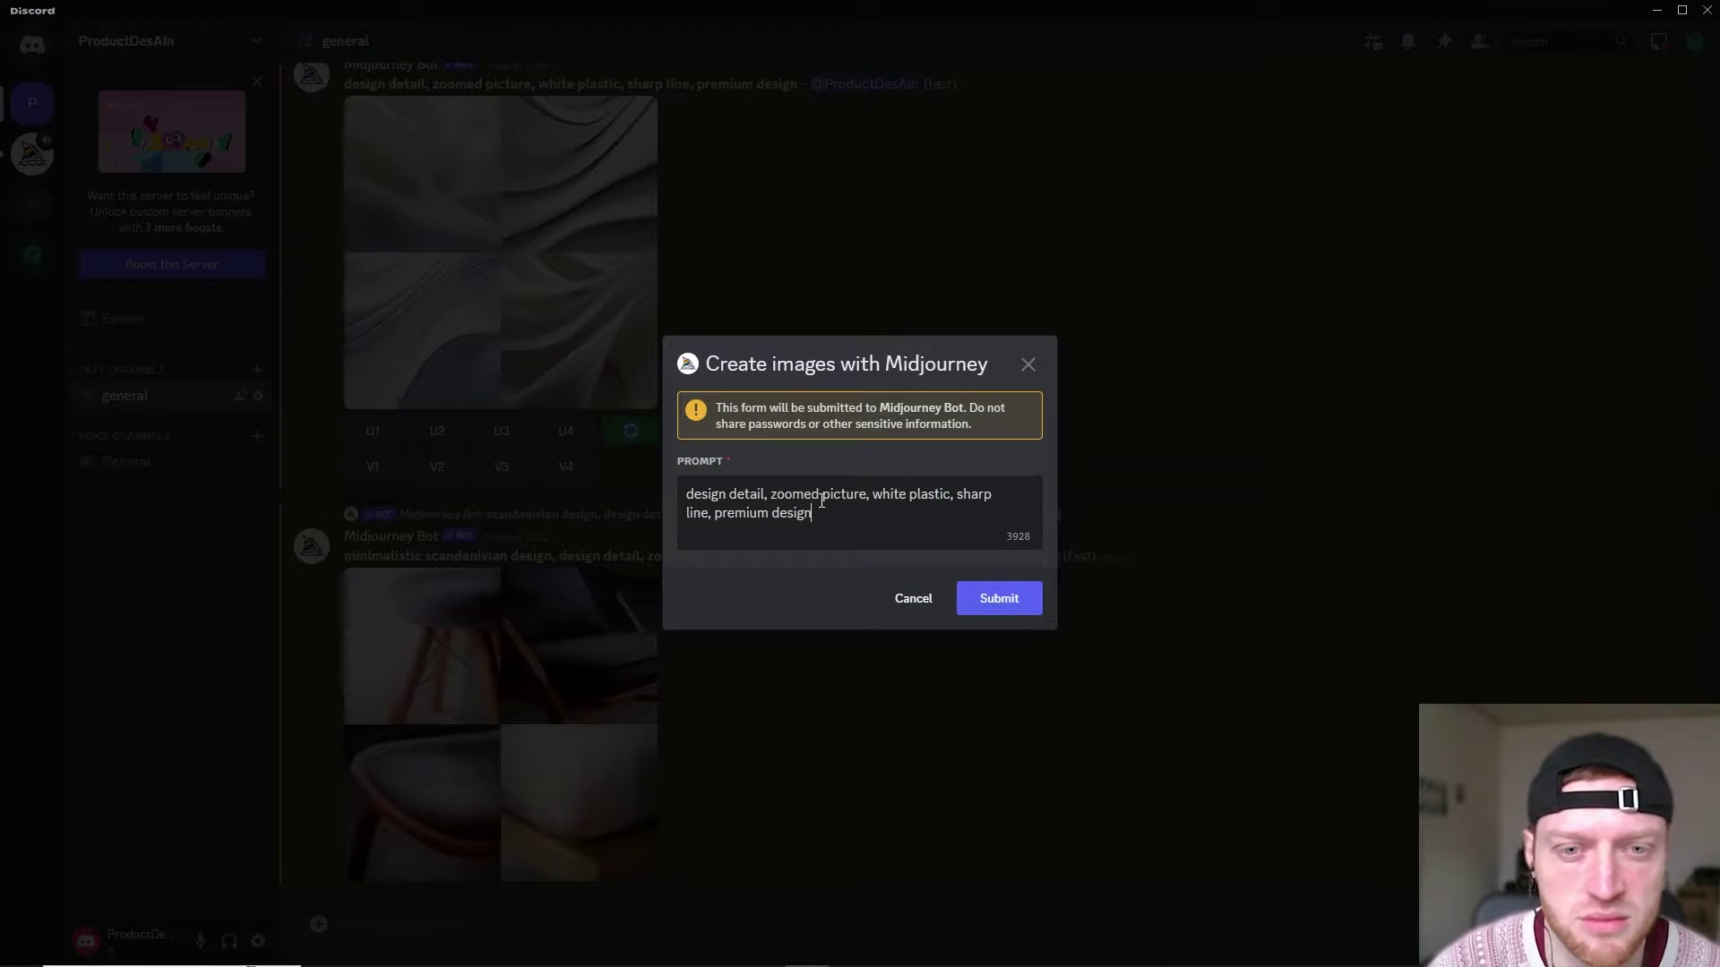
{"action": "left_click", "coordinate": [979, 594]}
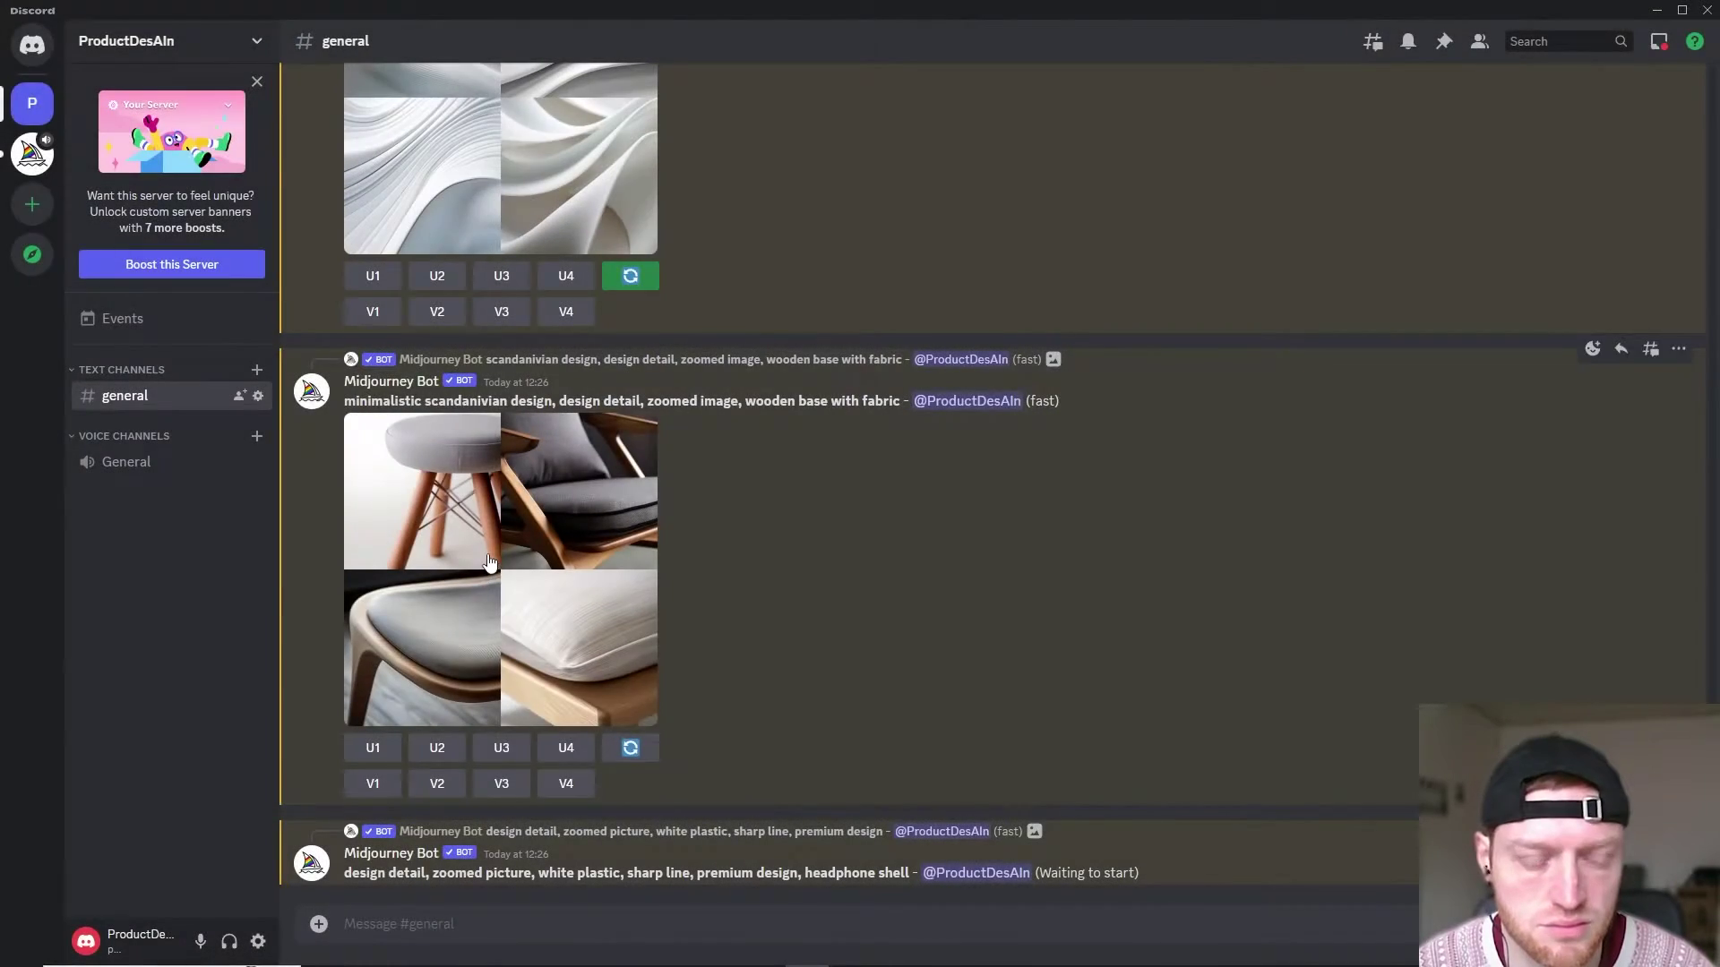
Examine the enlarged image grid of the minimalistic wood-and-fabric furniture, and close the preview
{"action": "left_click", "coordinate": [489, 561]}
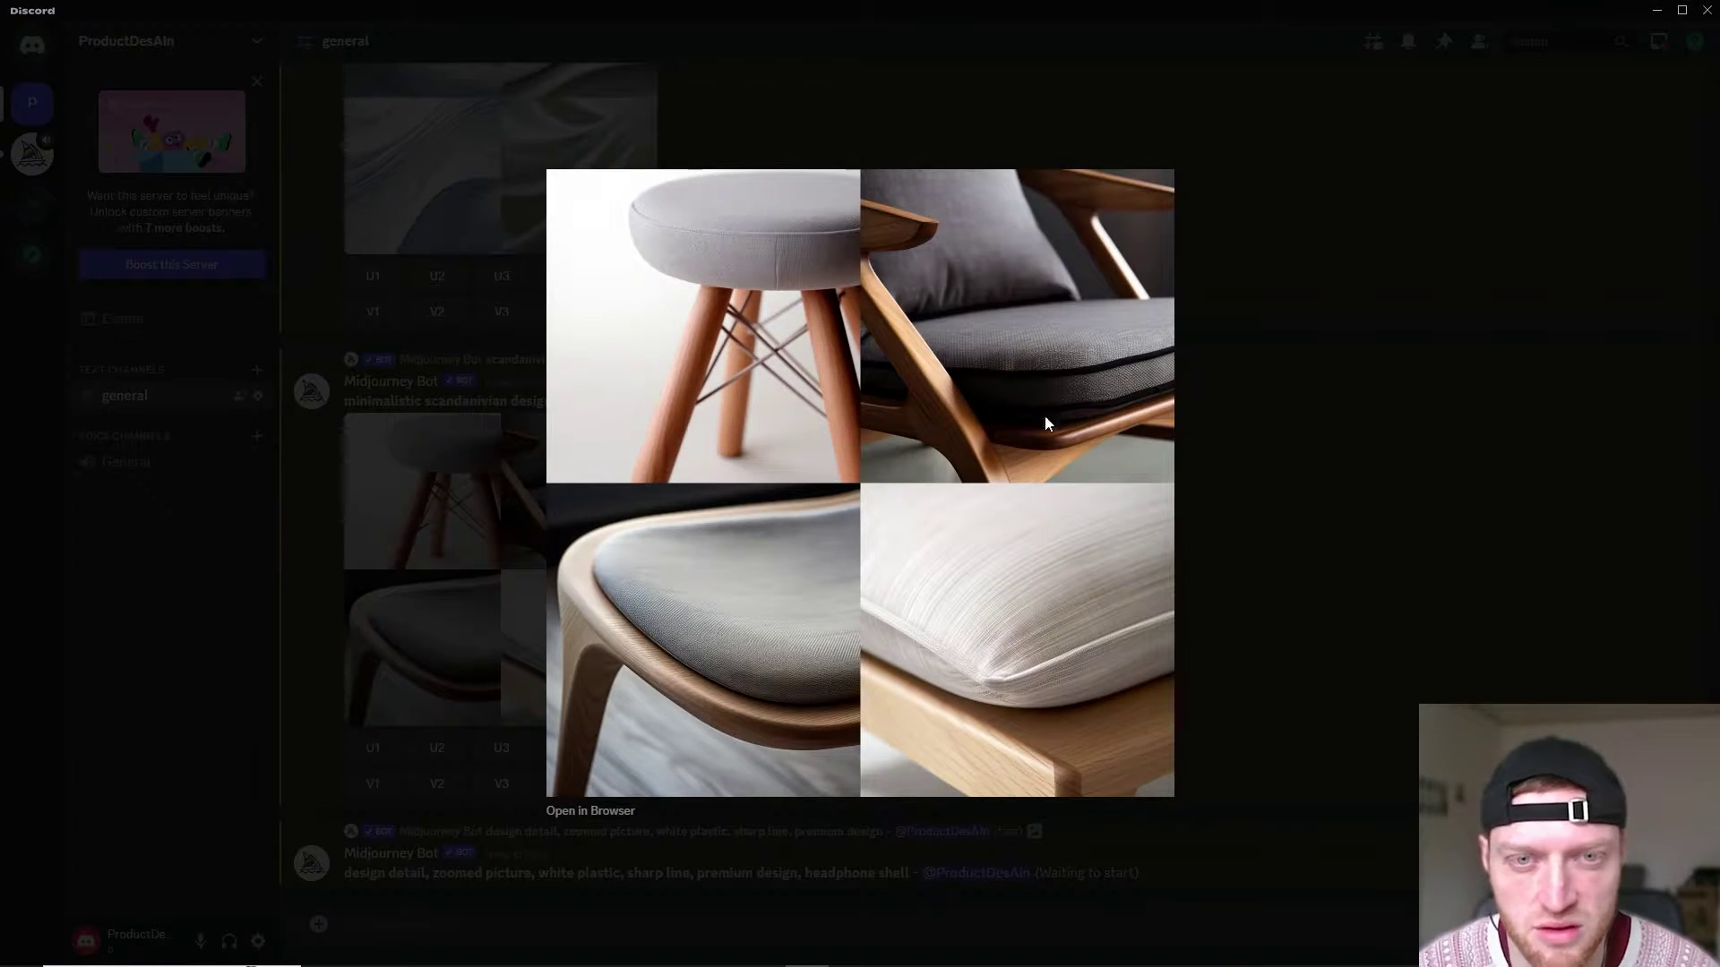
{"action": "left_click", "coordinate": [1205, 440]}
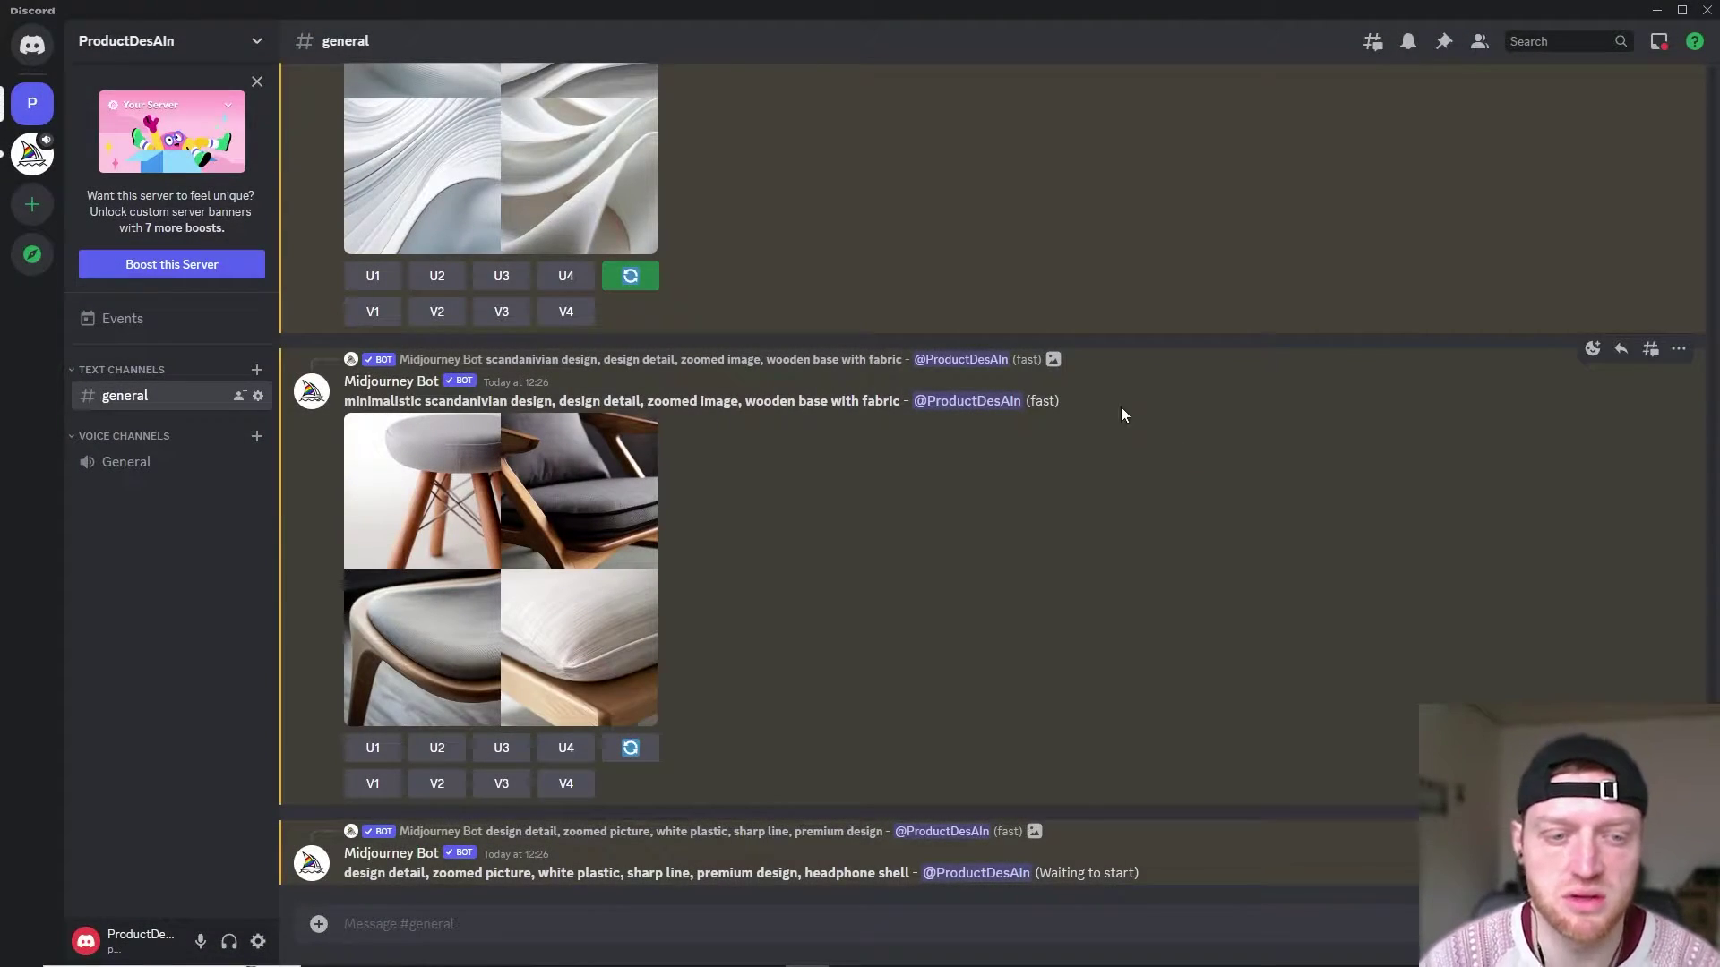
Generate images from the prompt "design detail, zoomed image, armrest, black fabric"
{"action": "type", "text": "/"}
{"action": "left_click", "coordinate": [578, 583]}
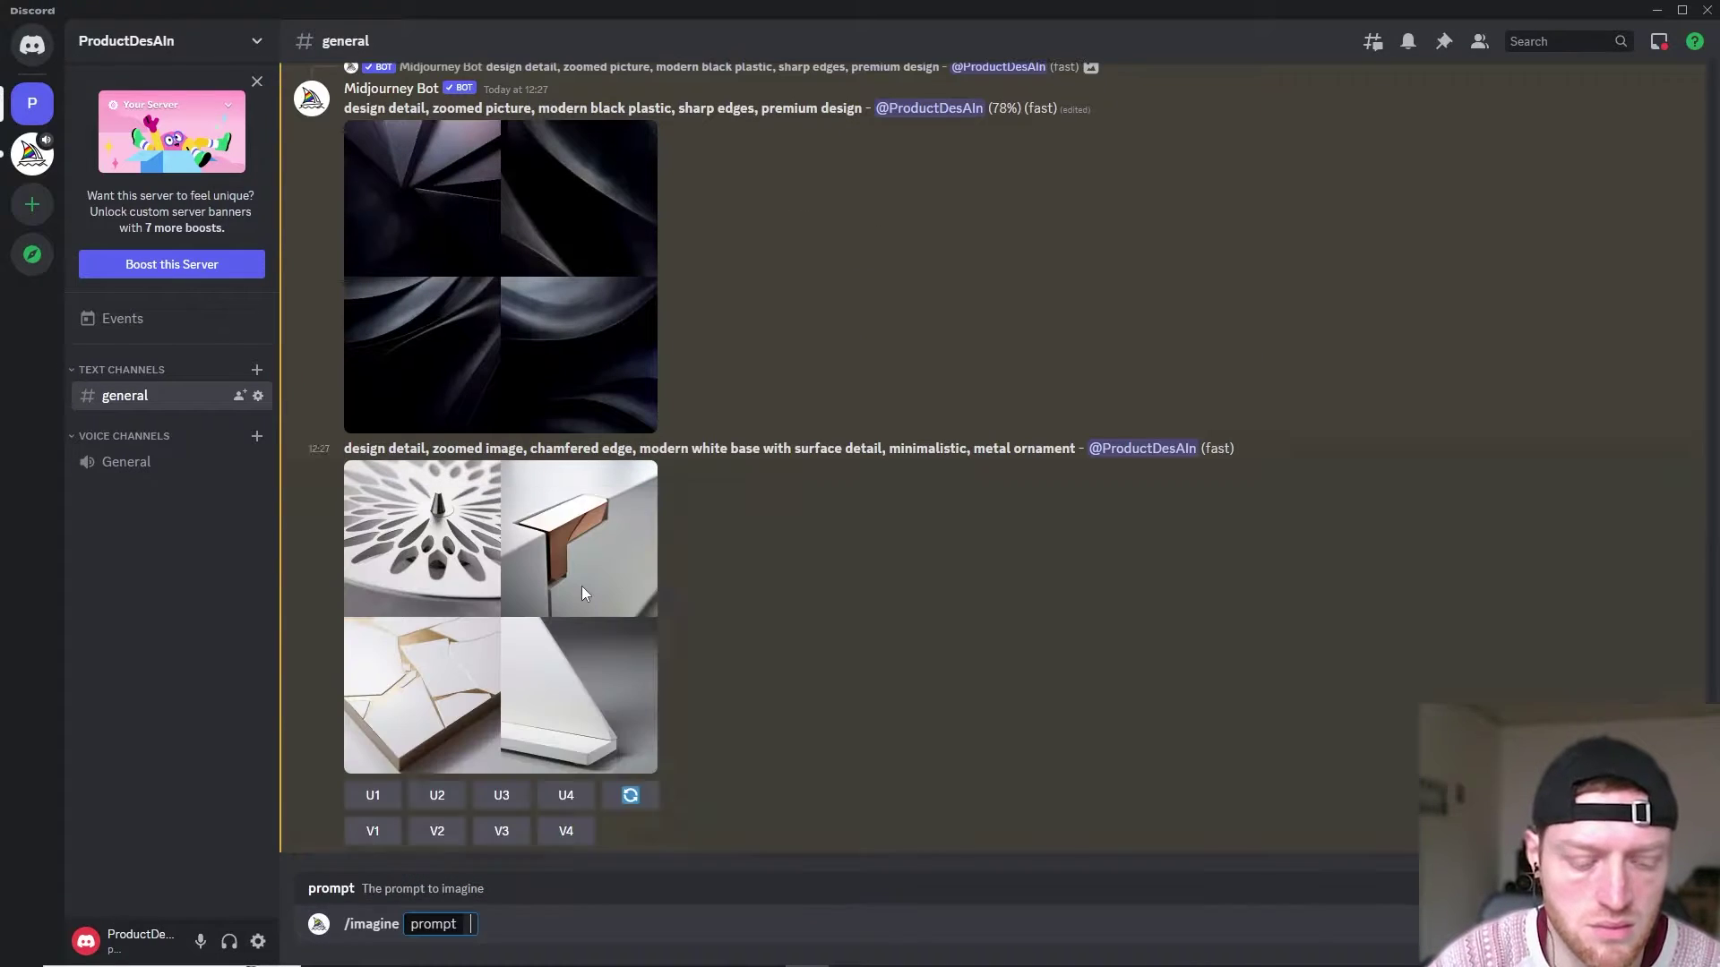
{"action": "type", "text": "design detail"}
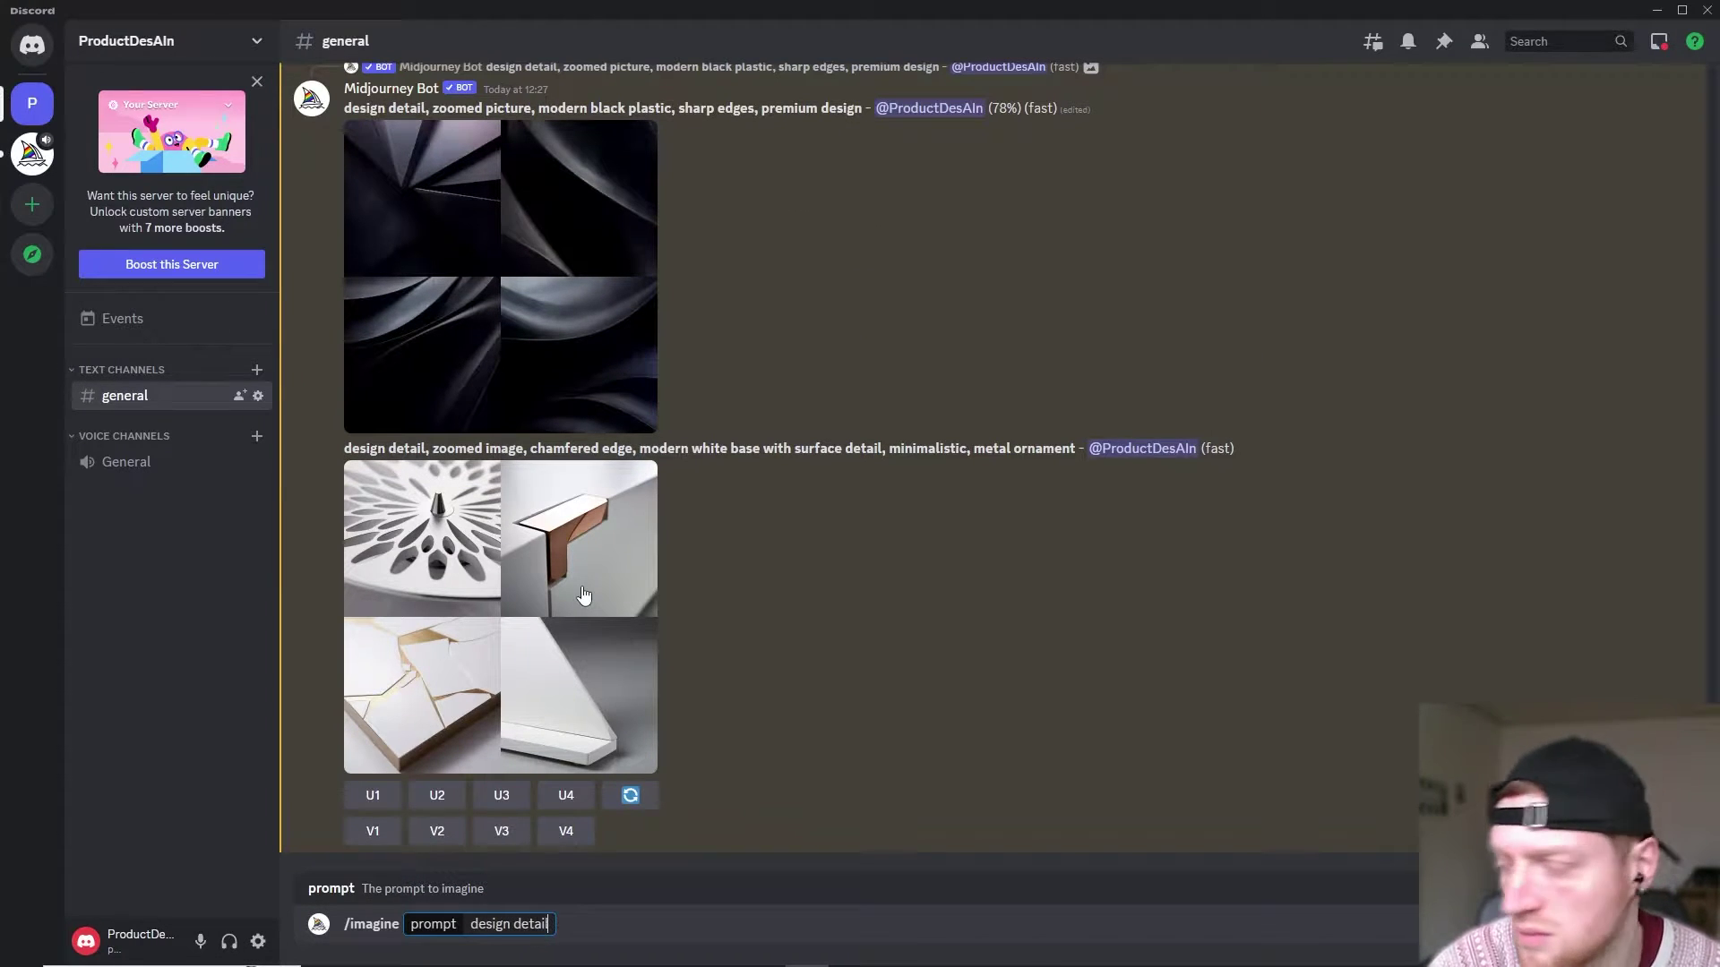
{"action": "type", "text": ", zoomed"}
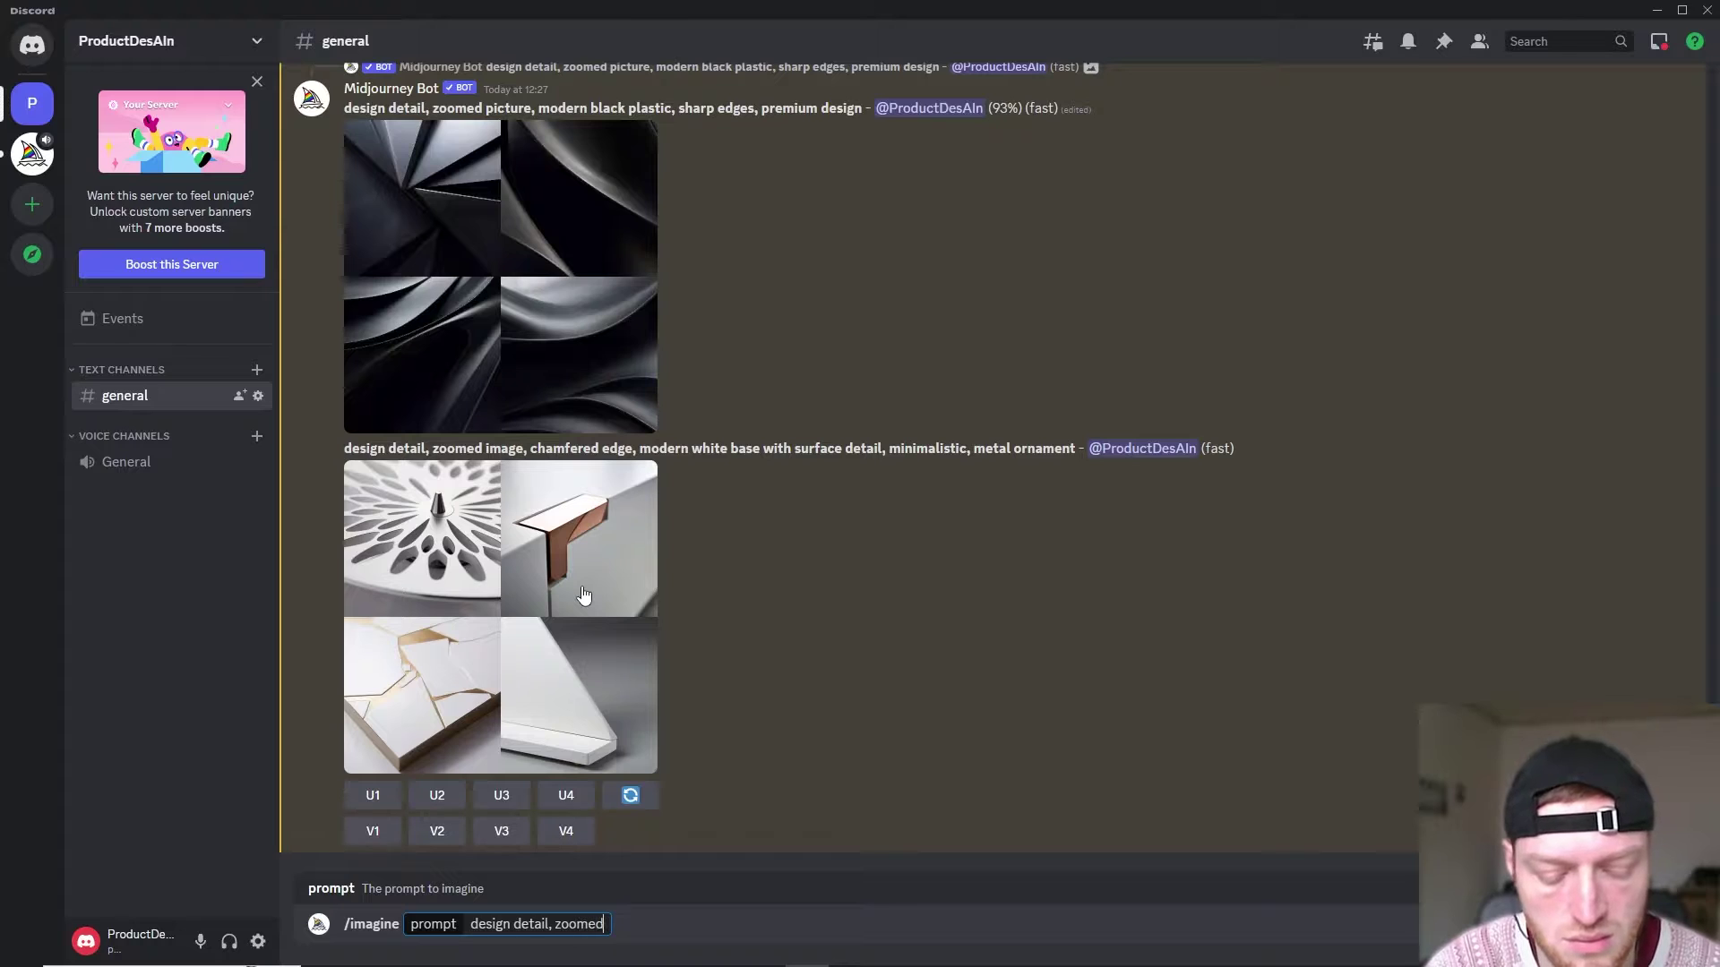
{"action": "type", "text": " image, a"}
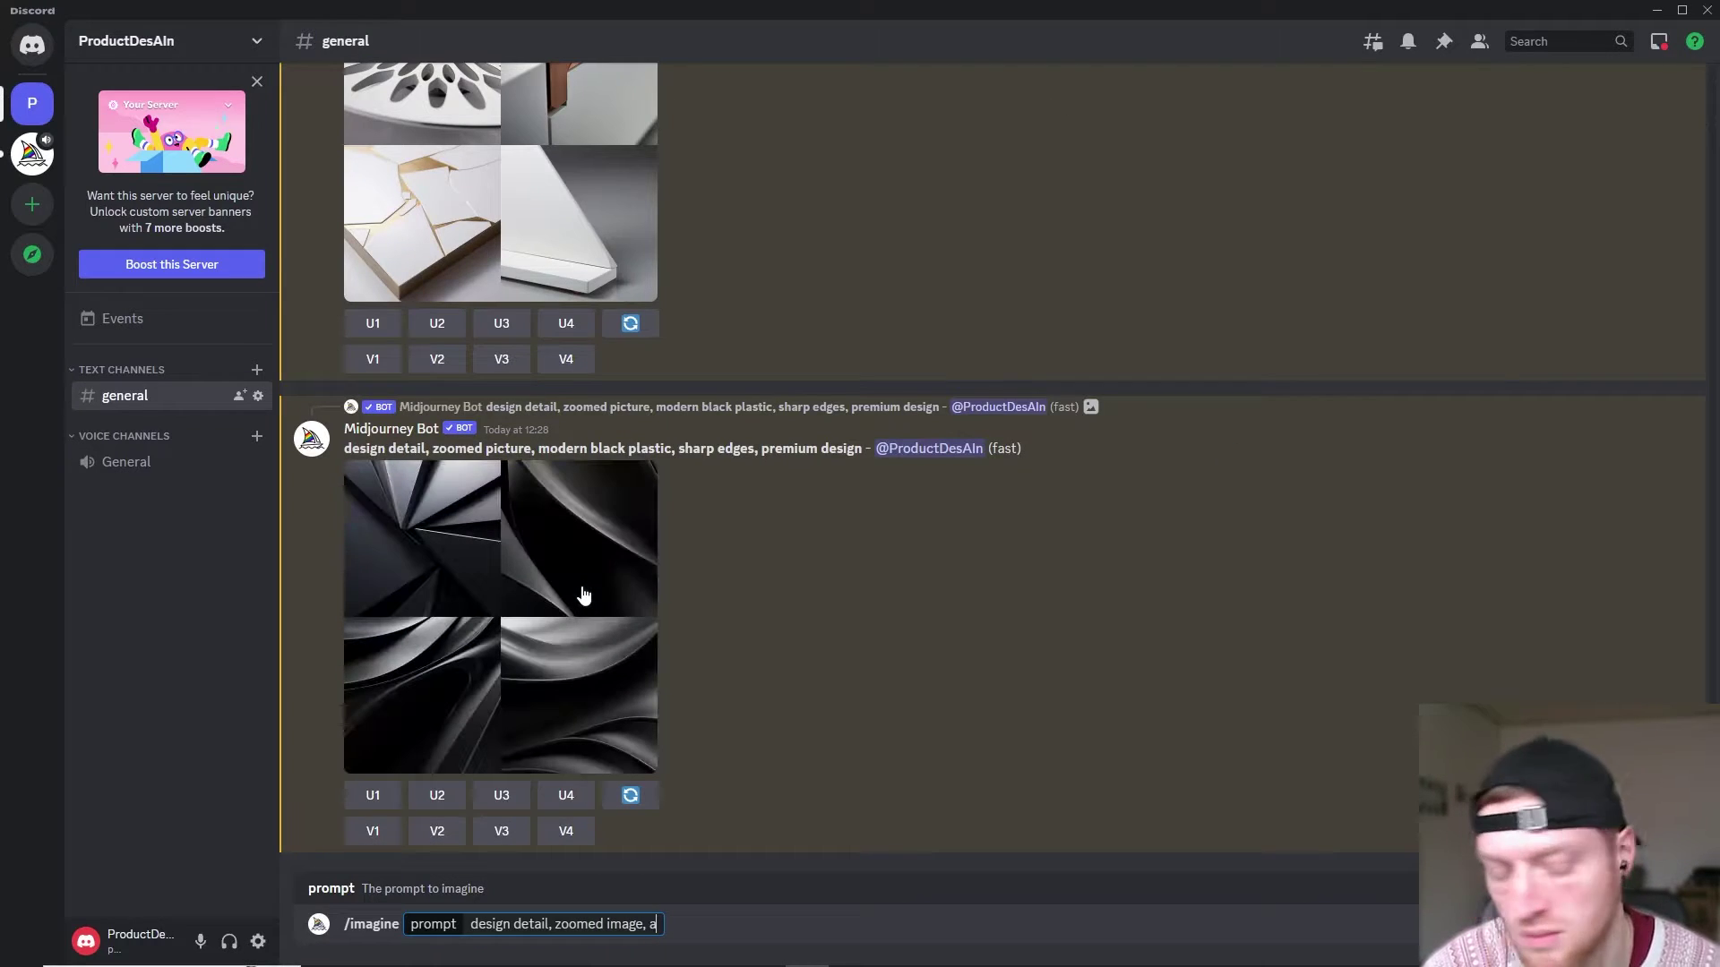
{"action": "type", "text": "rmrest"}
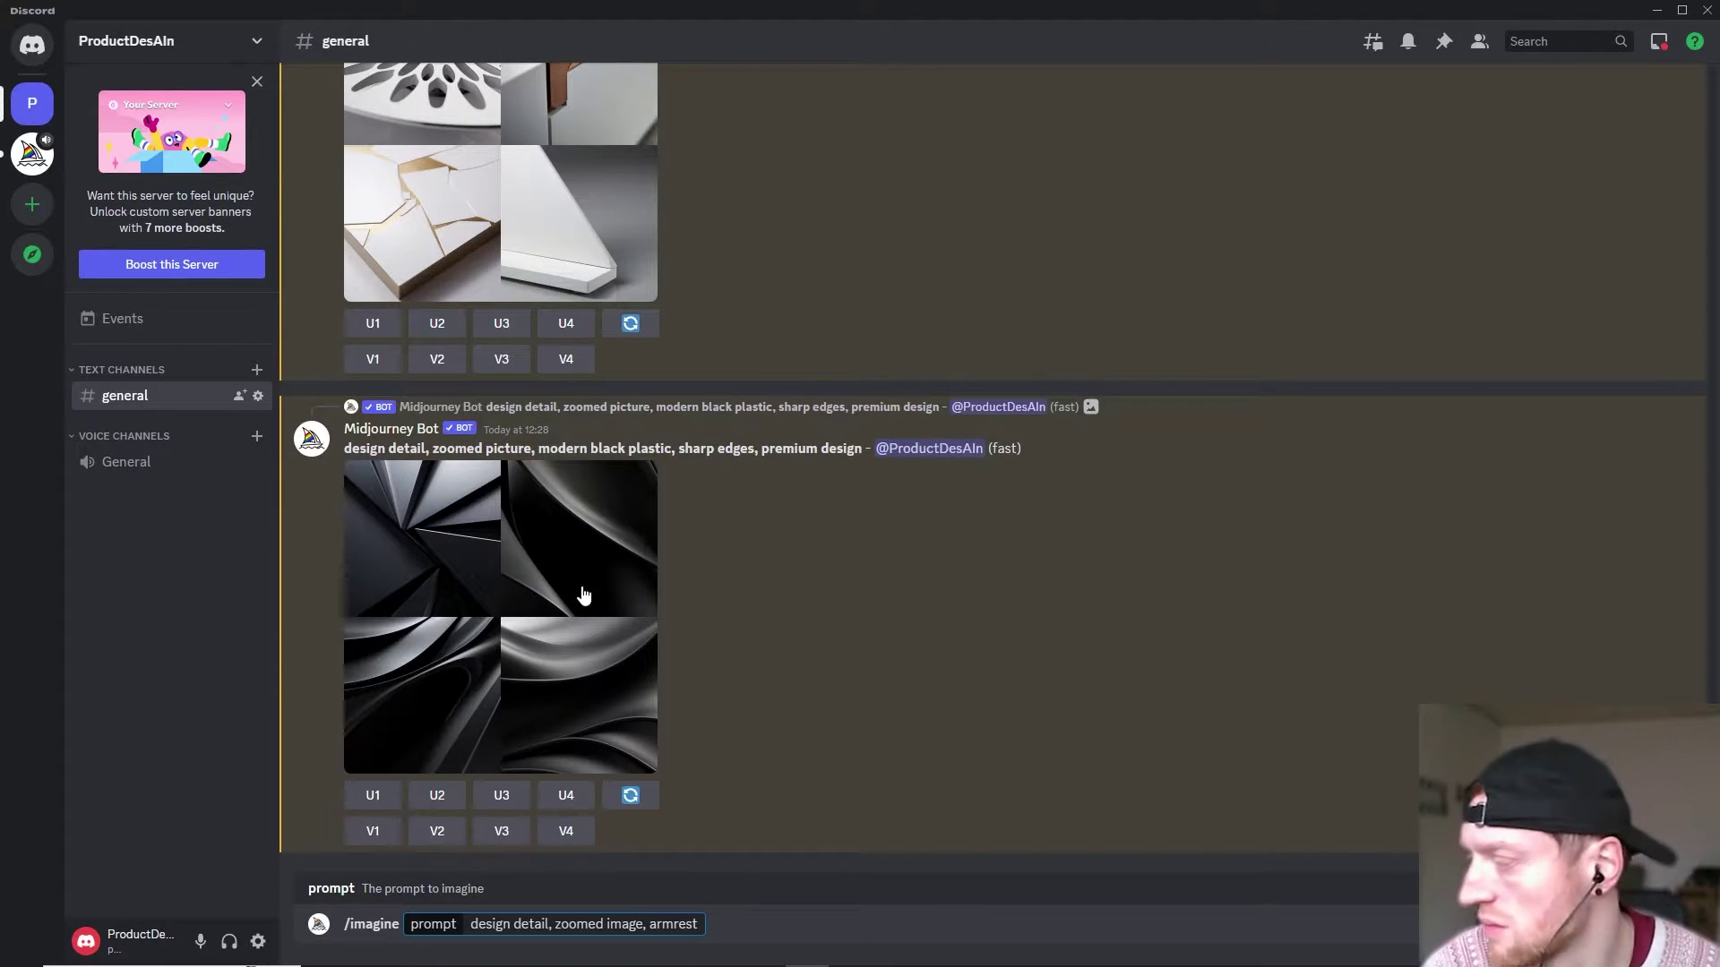
{"action": "type", "text": ", black"}
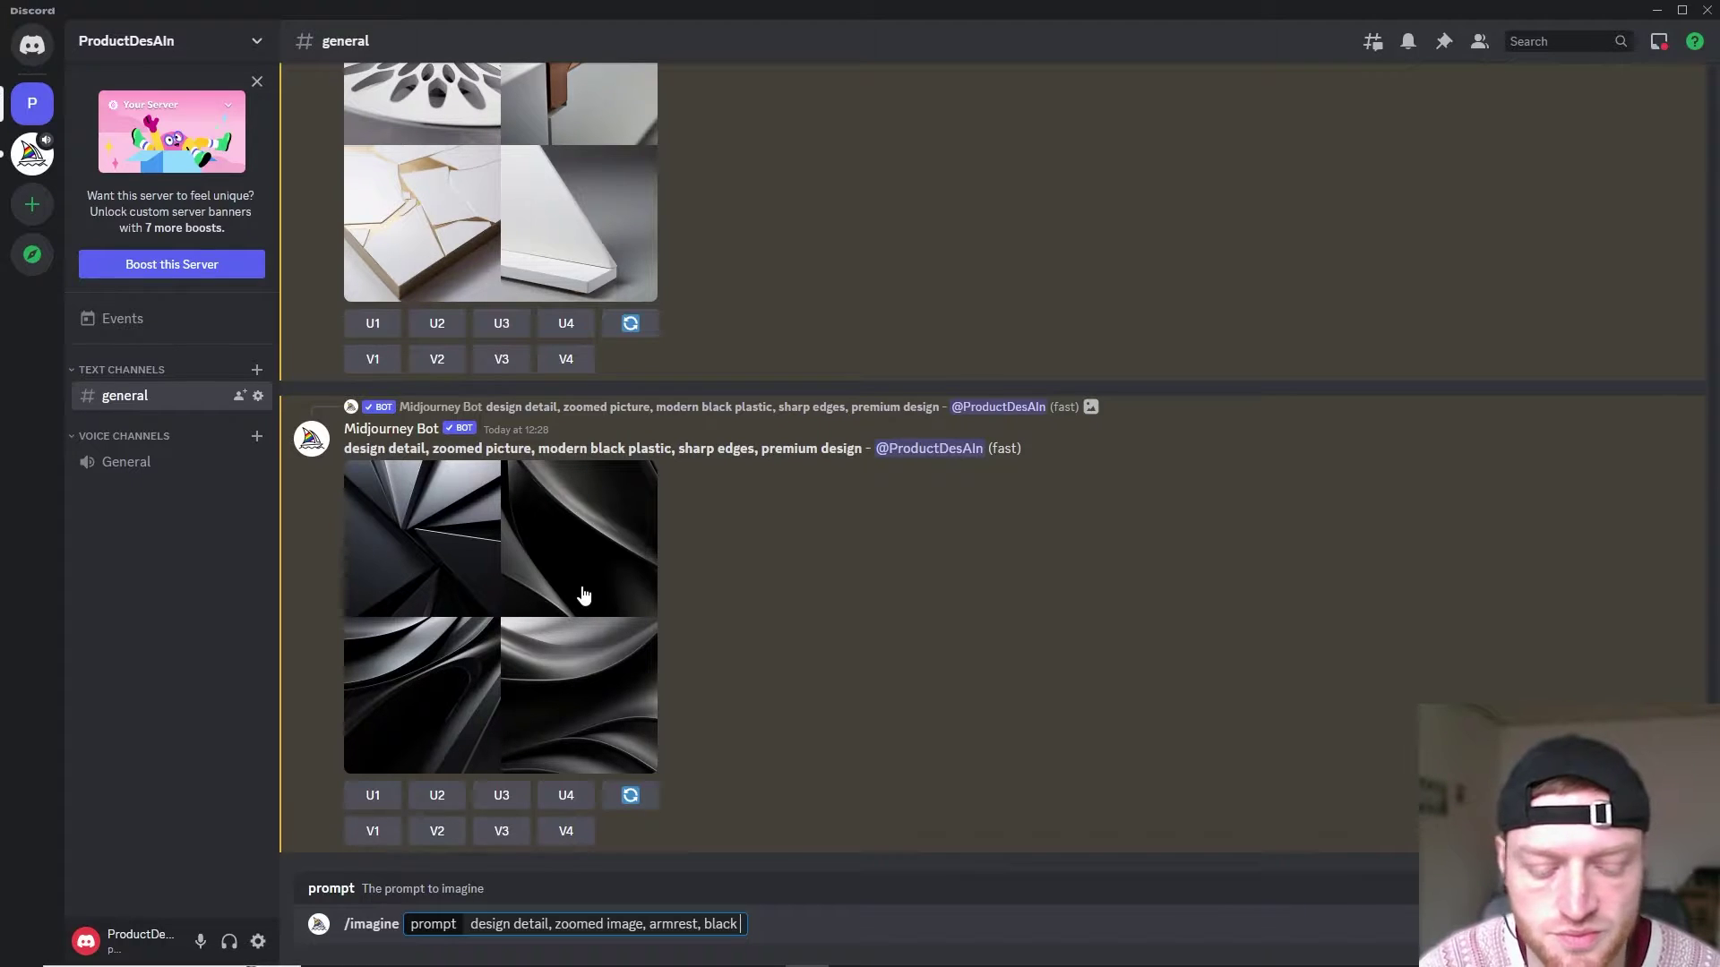
{"action": "type", "text": "fab"}
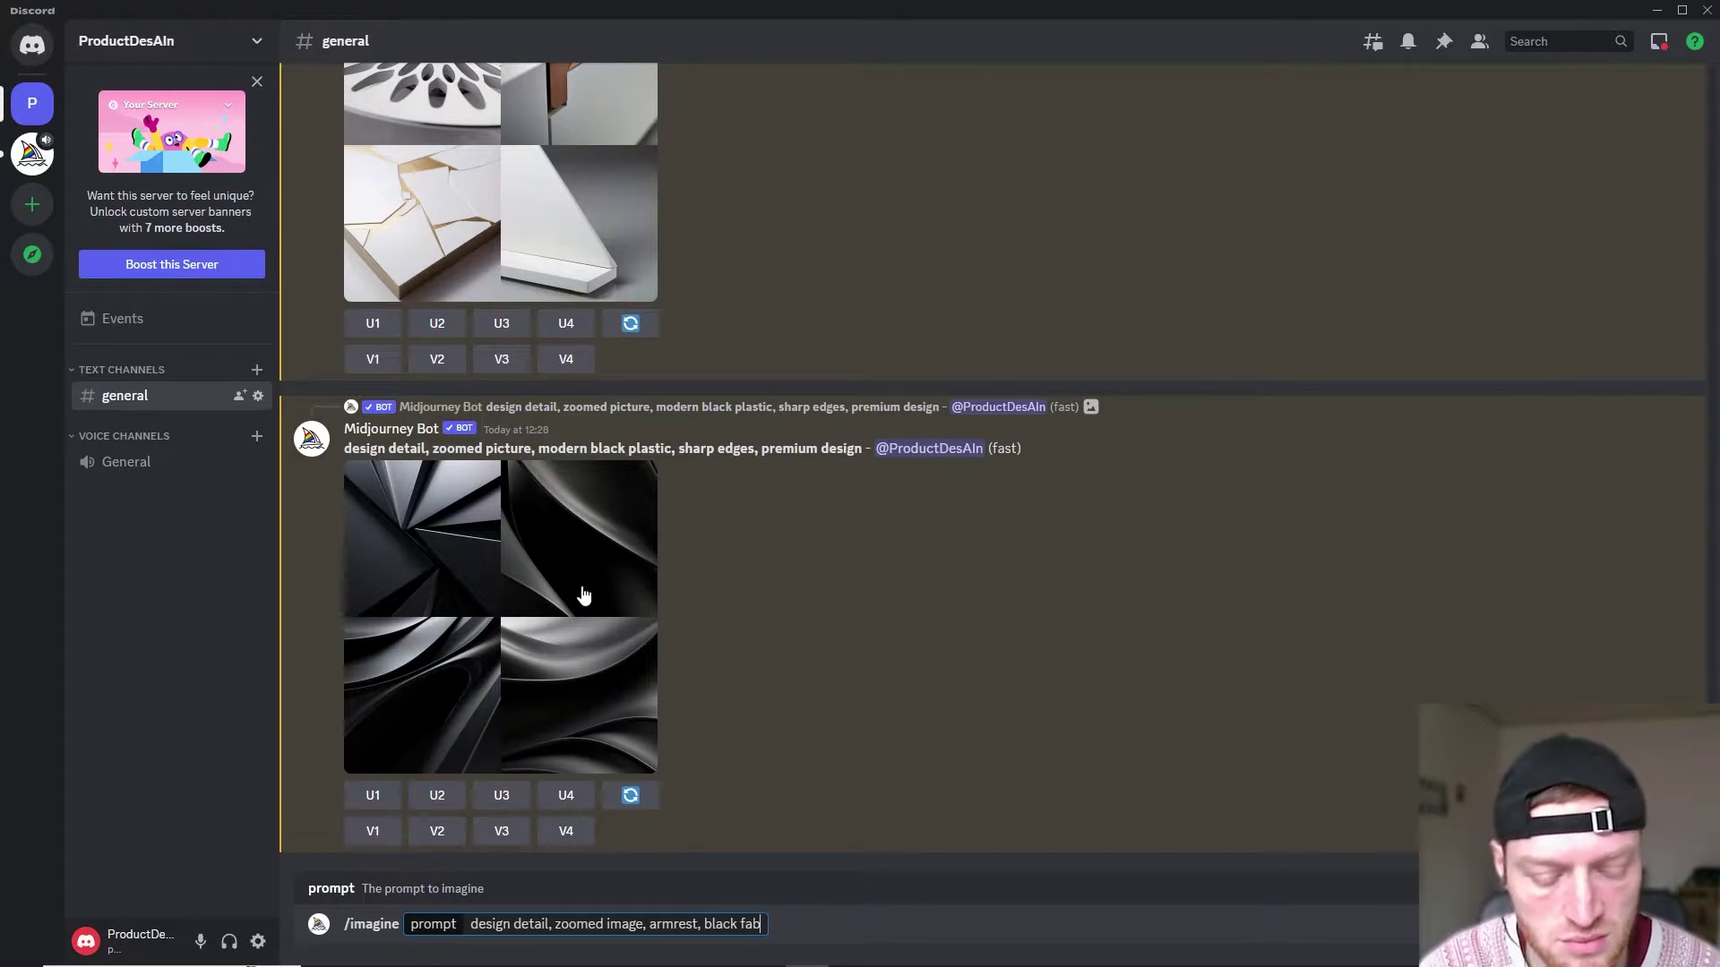
{"action": "type", "text": "ric"}
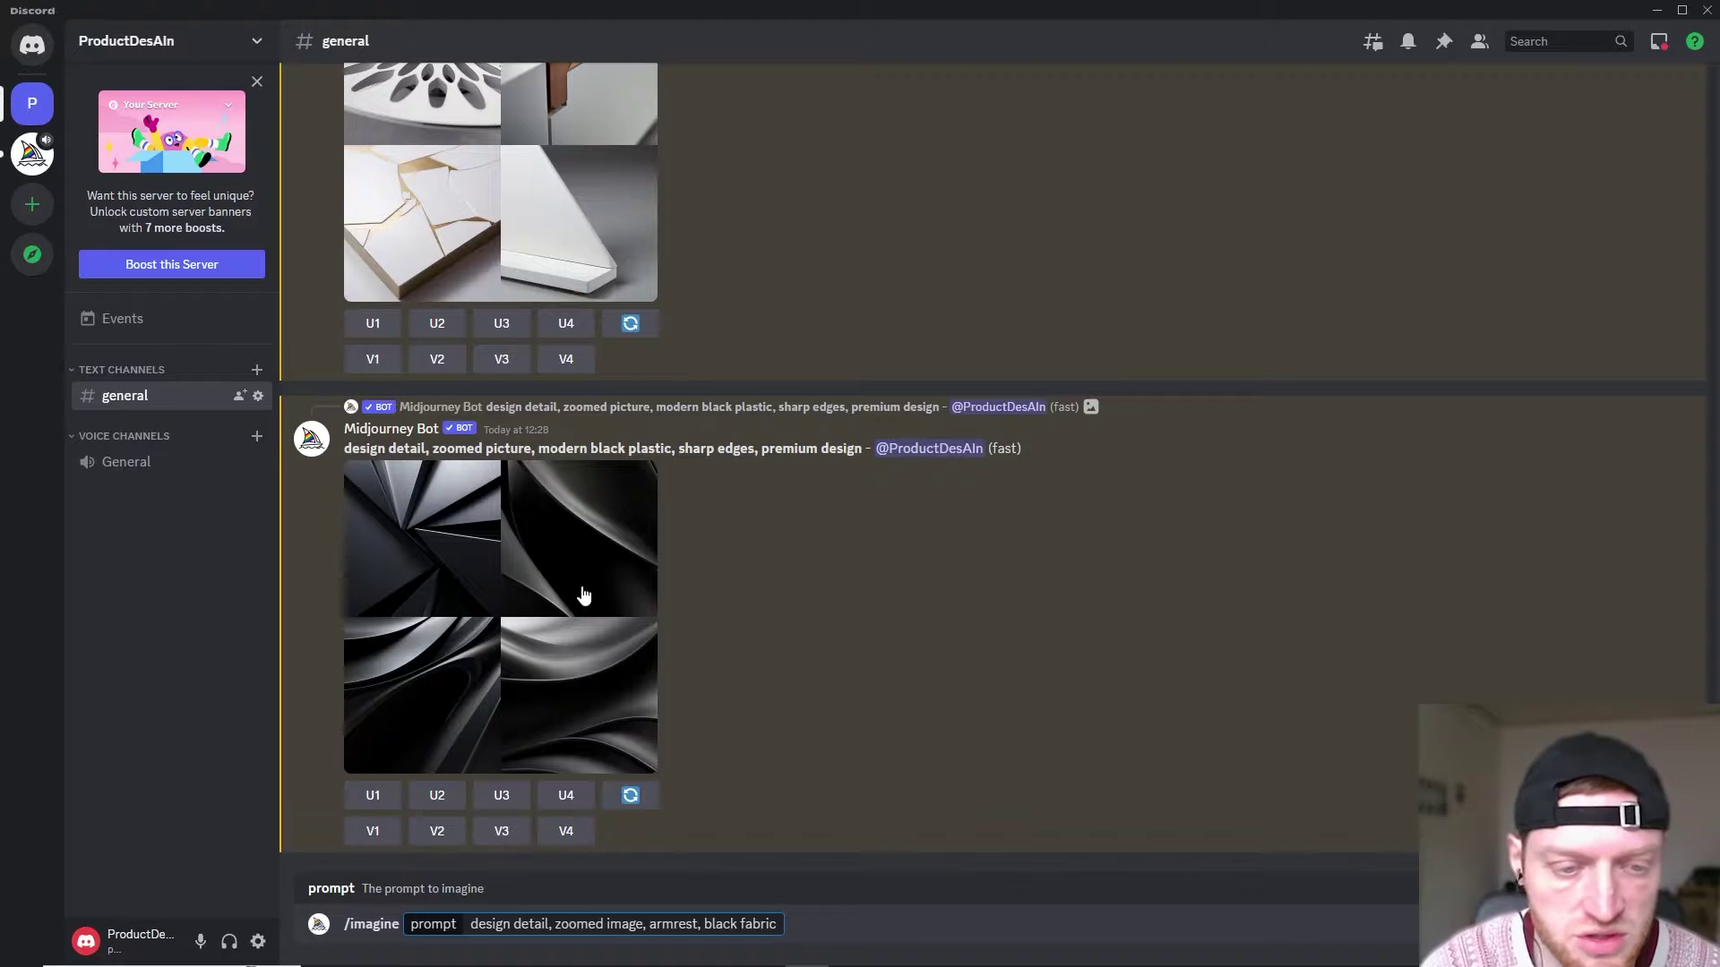
{"action": "key", "text": "Return"}
Inspect the enlarged modern black plastic images and the chamfered white base with metal ornament images, closing each preview
{"action": "left_click", "coordinate": [563, 541]}
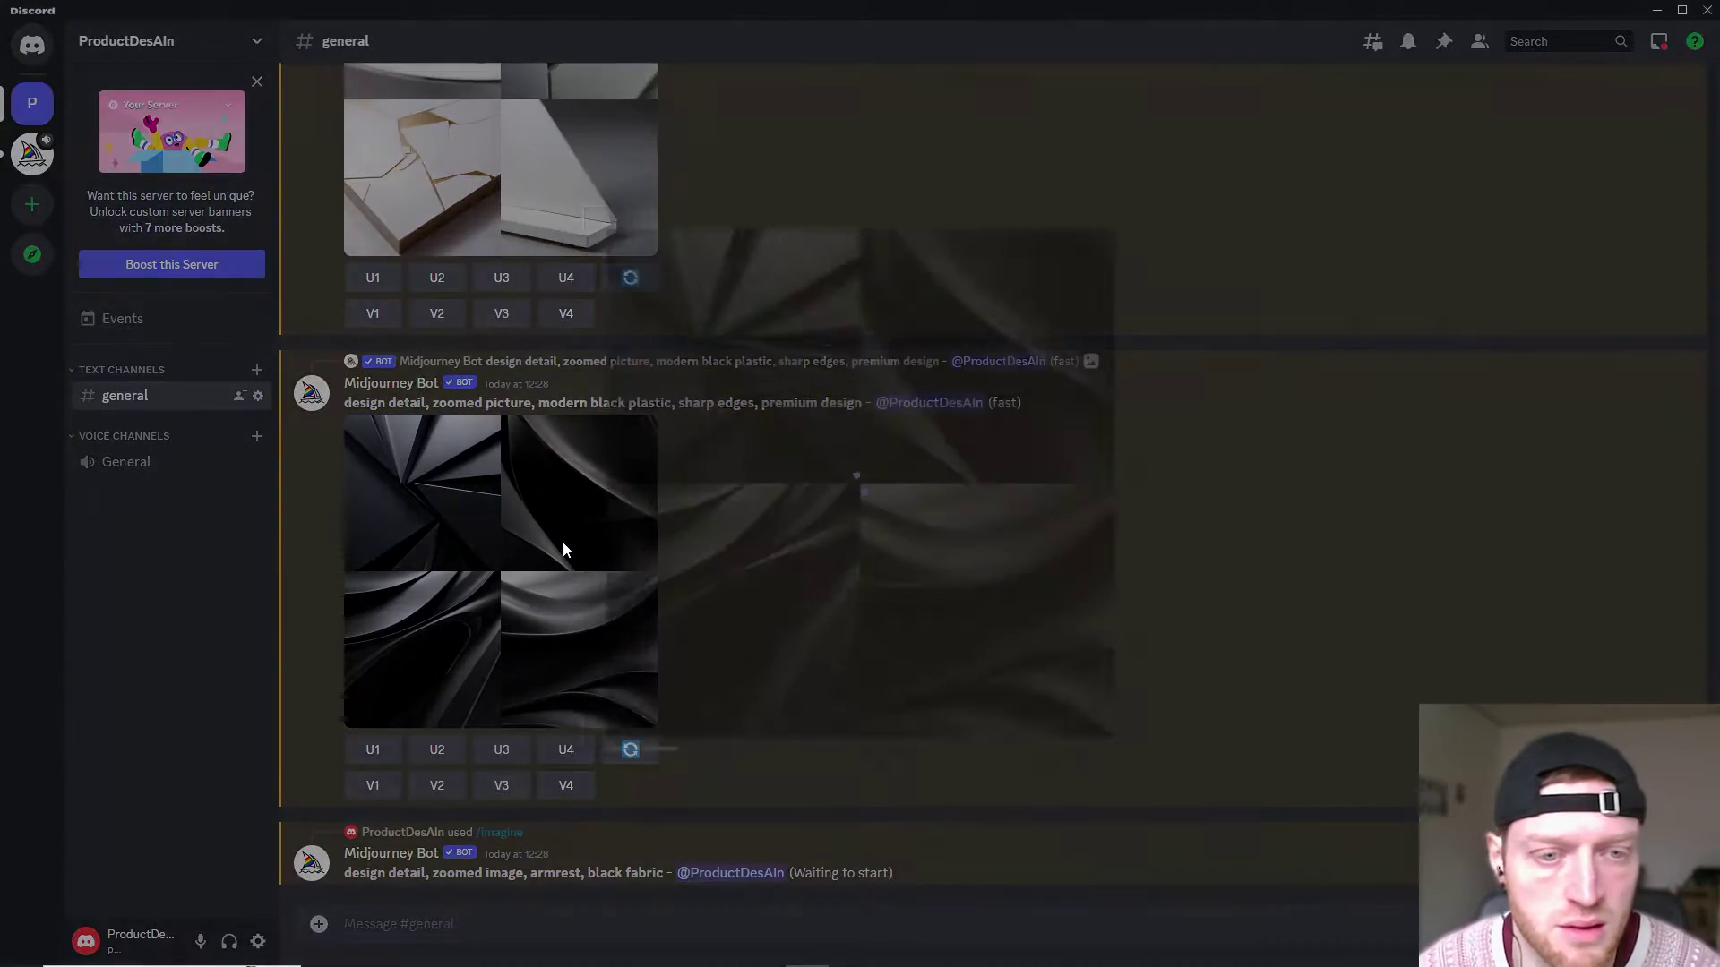
{"action": "left_click", "coordinate": [1283, 543]}
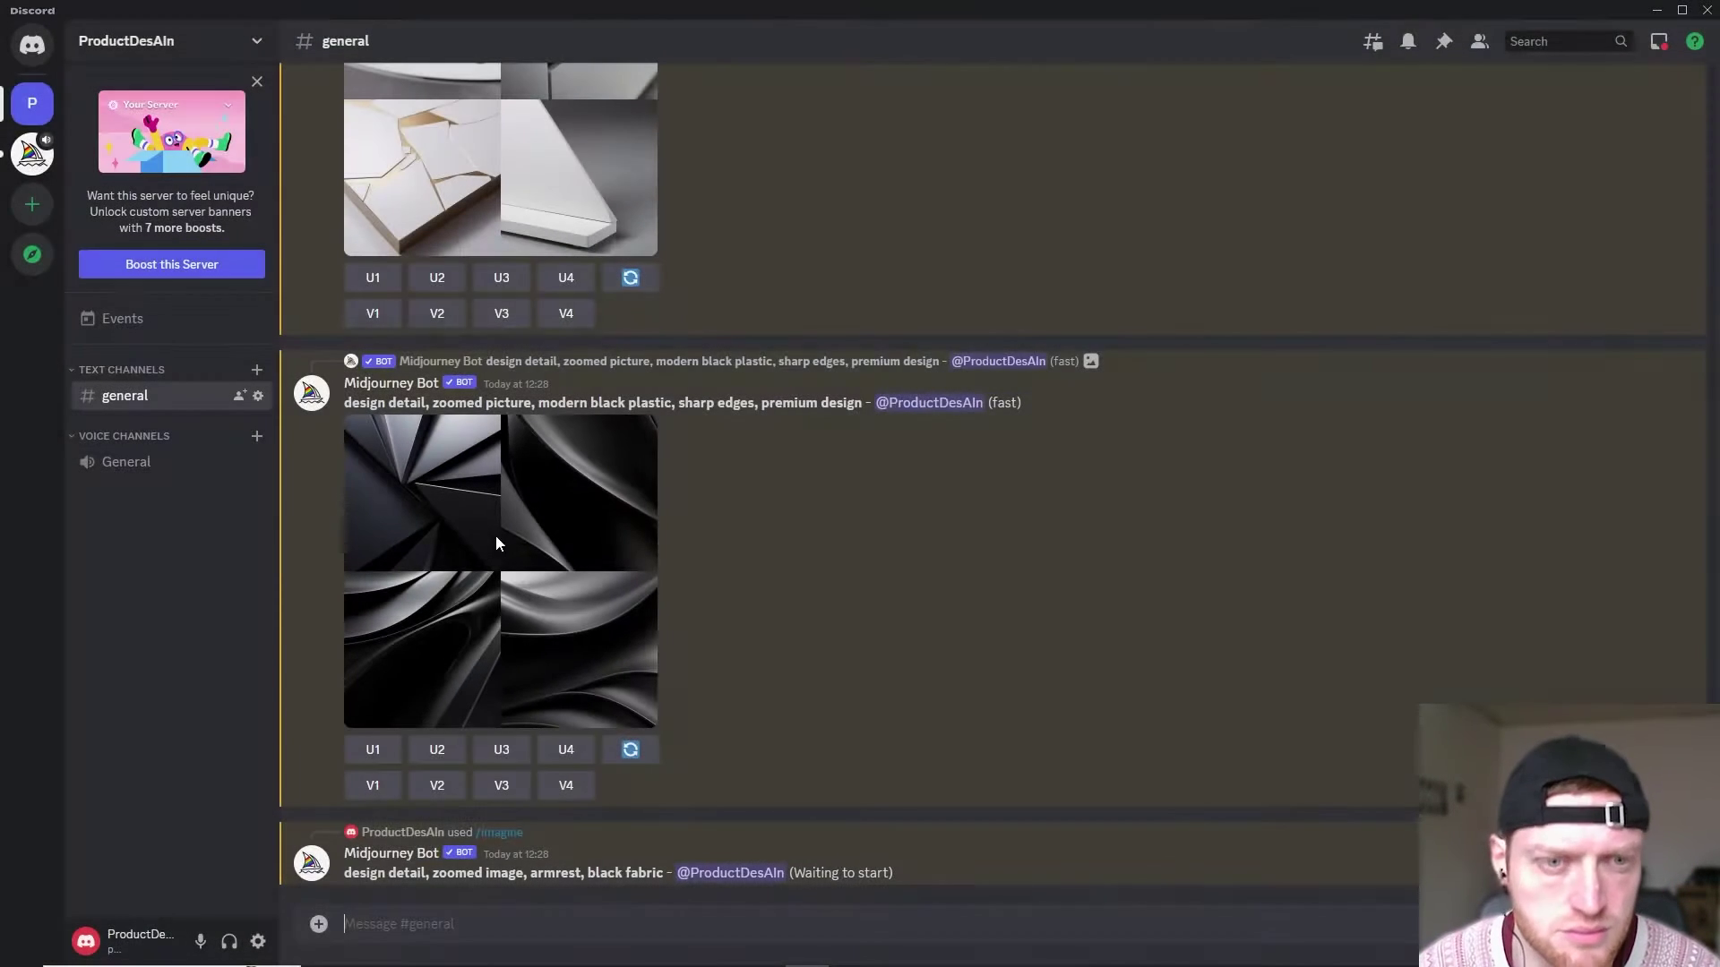
{"action": "scroll", "coordinate": [500, 528], "scroll_direction": "up", "scroll_amount": 5}
{"action": "left_click", "coordinate": [499, 523]}
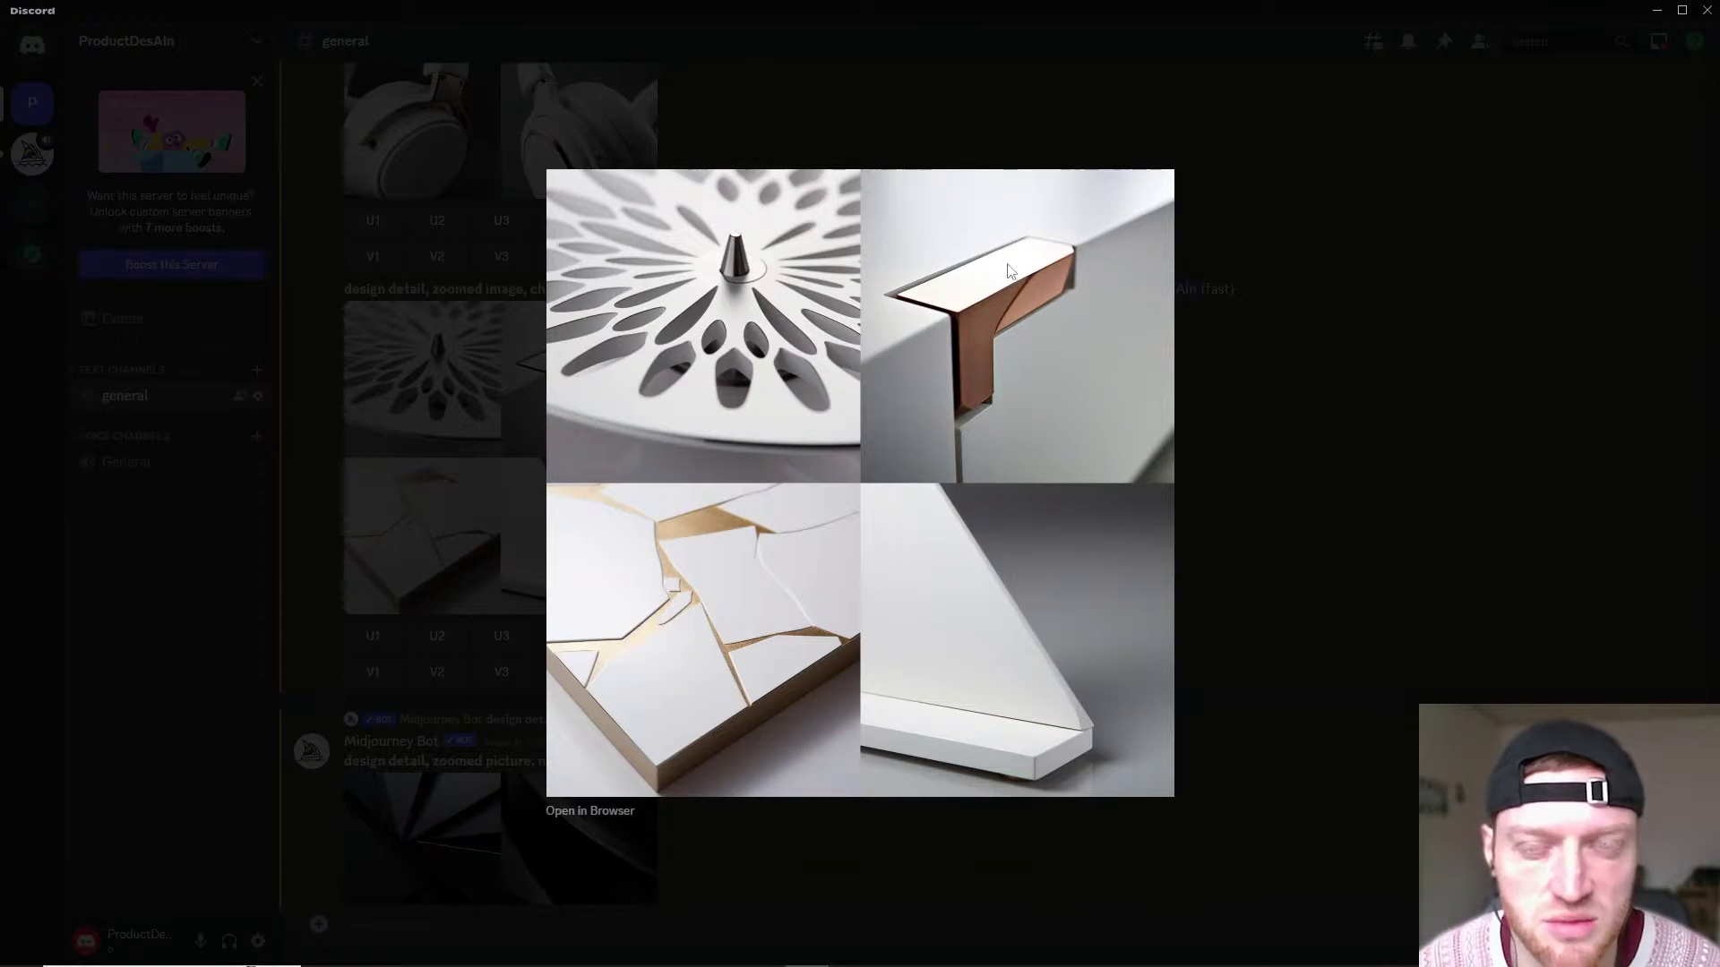
{"action": "left_click", "coordinate": [1211, 421]}
Generate images from the prompt "abstract representation of modern coworking, grafic, fabric, color, plastic", and inspect the resulting grid enlarged
{"action": "scroll", "coordinate": [830, 592], "scroll_direction": "down", "scroll_amount": 10}
{"action": "type", "text": "/imagine"}
{"action": "key", "text": "Tab"}
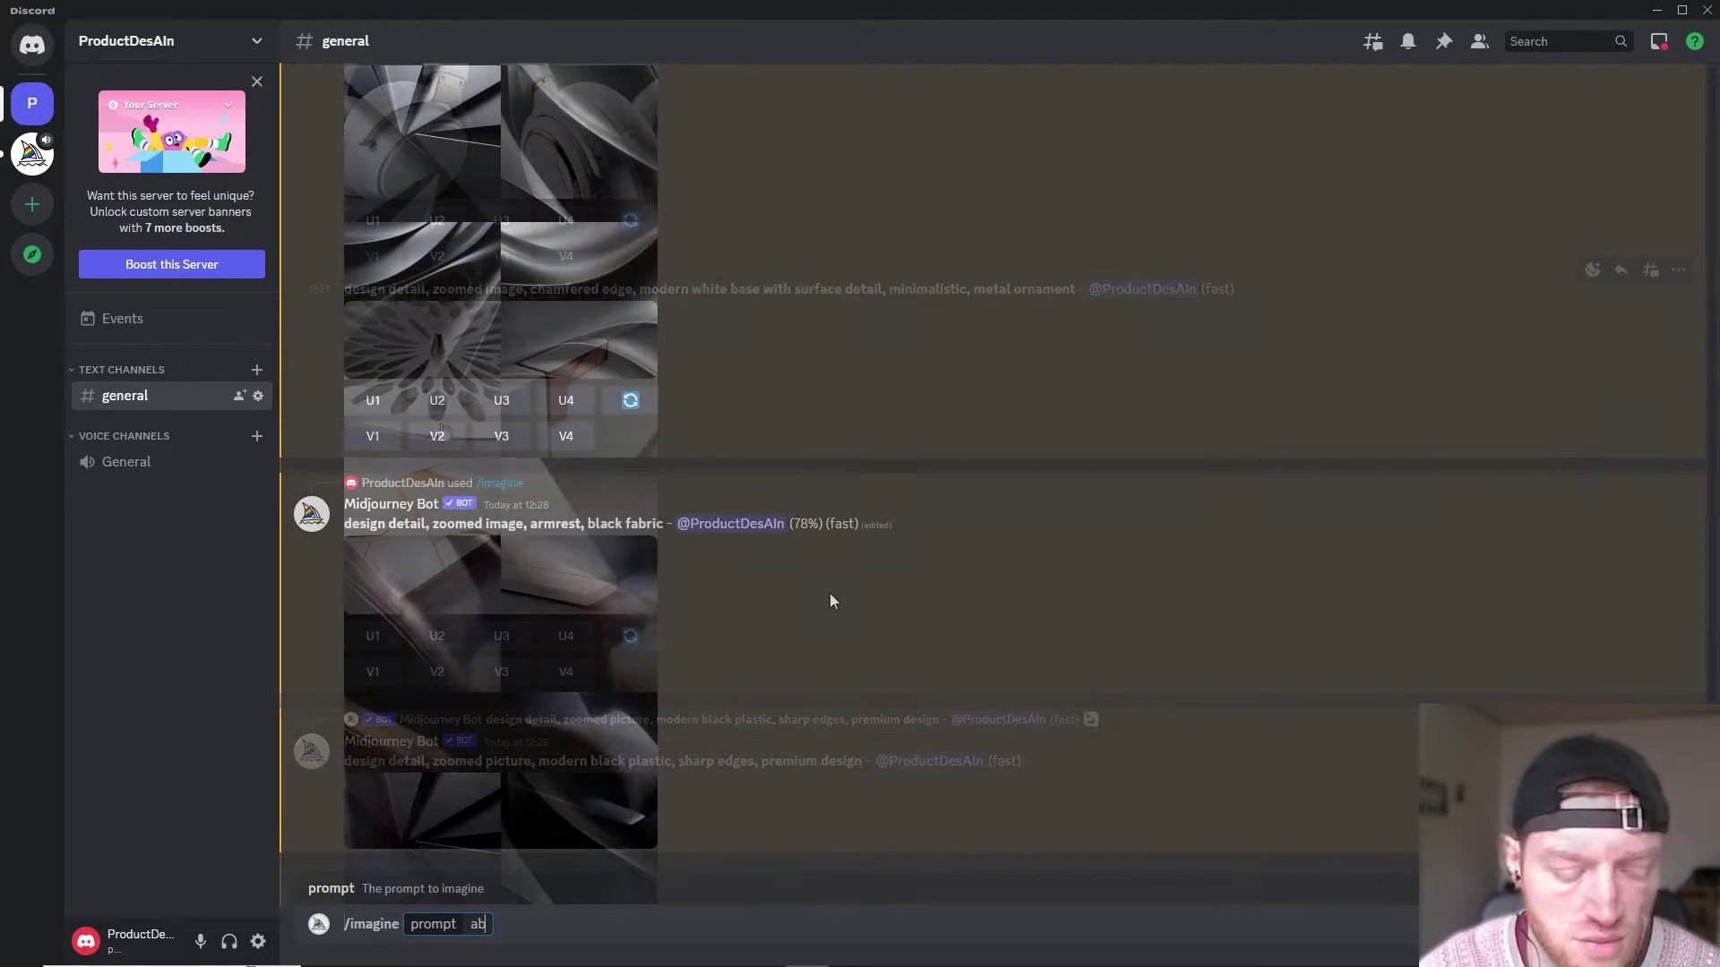
{"action": "type", "text": "abstract repre"}
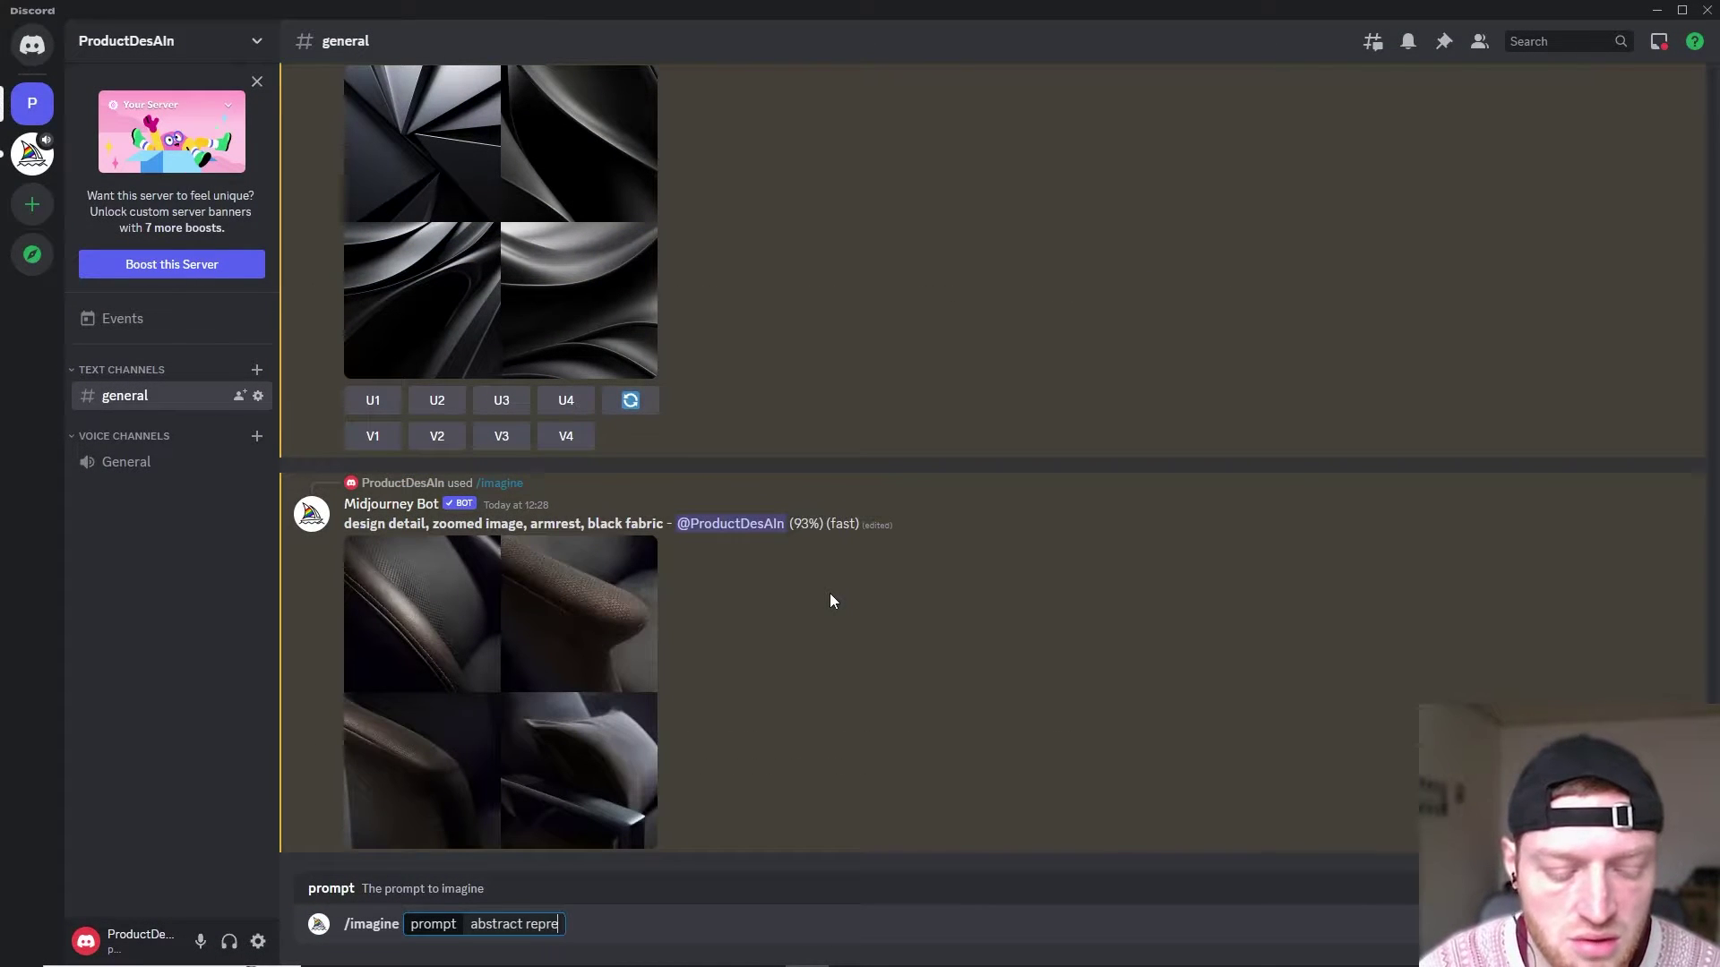
{"action": "type", "text": "sentation of"}
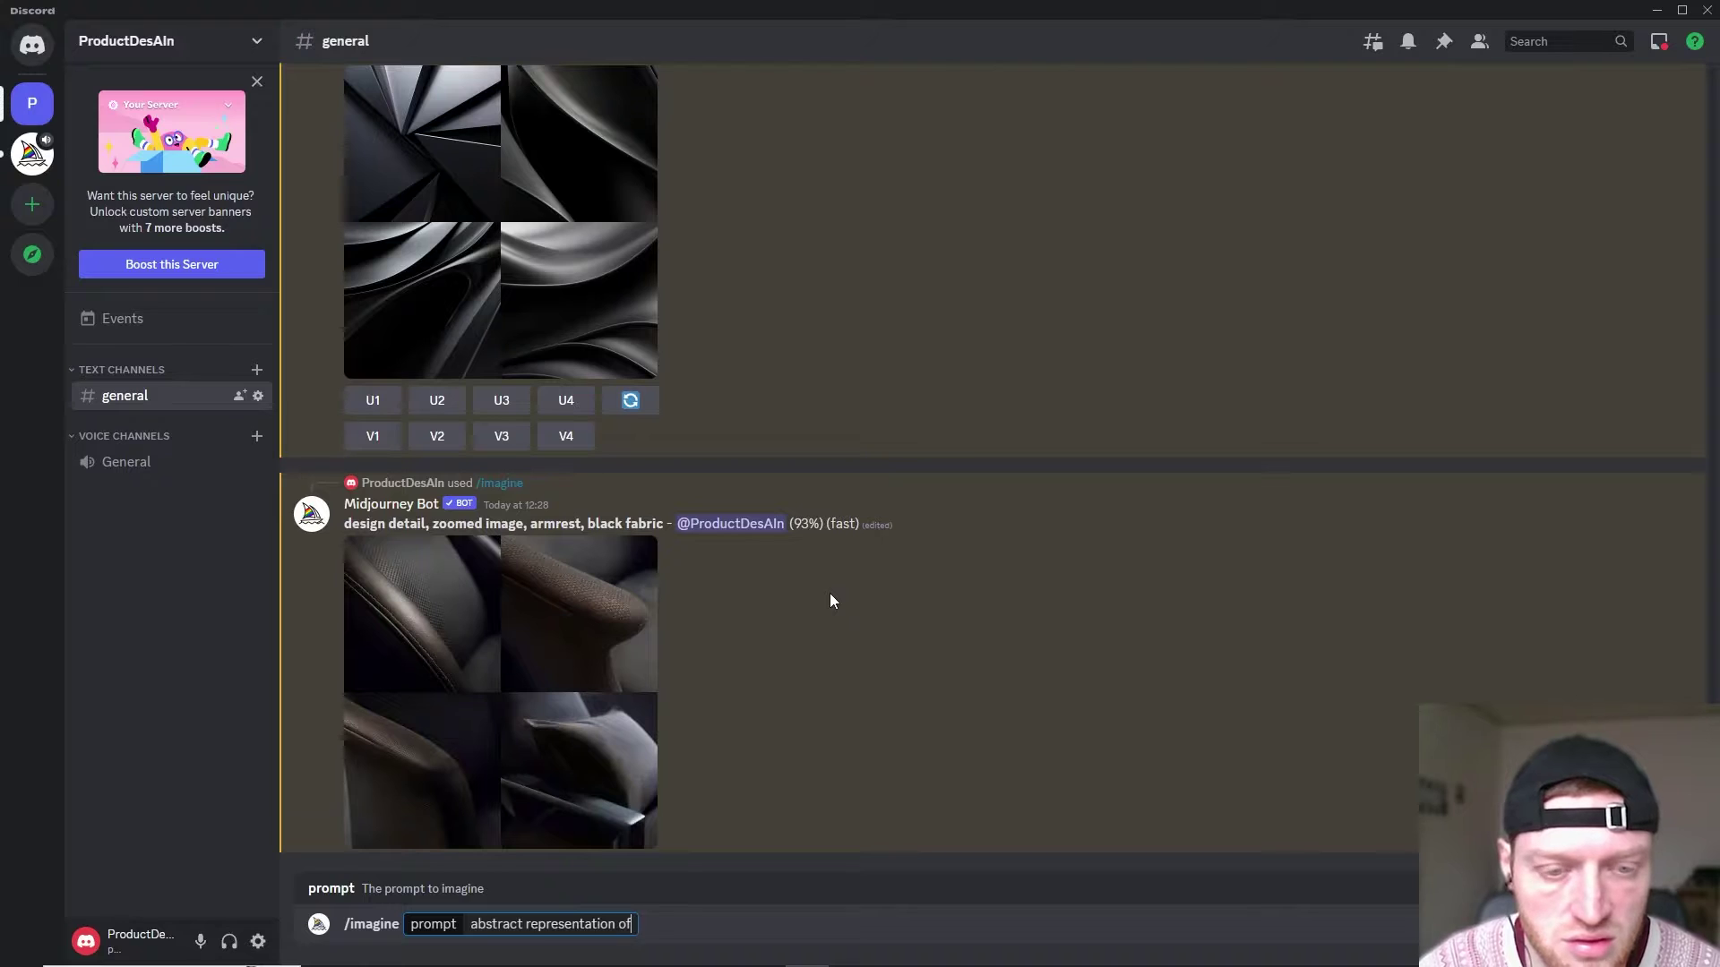
{"action": "type", "text": " modern co"}
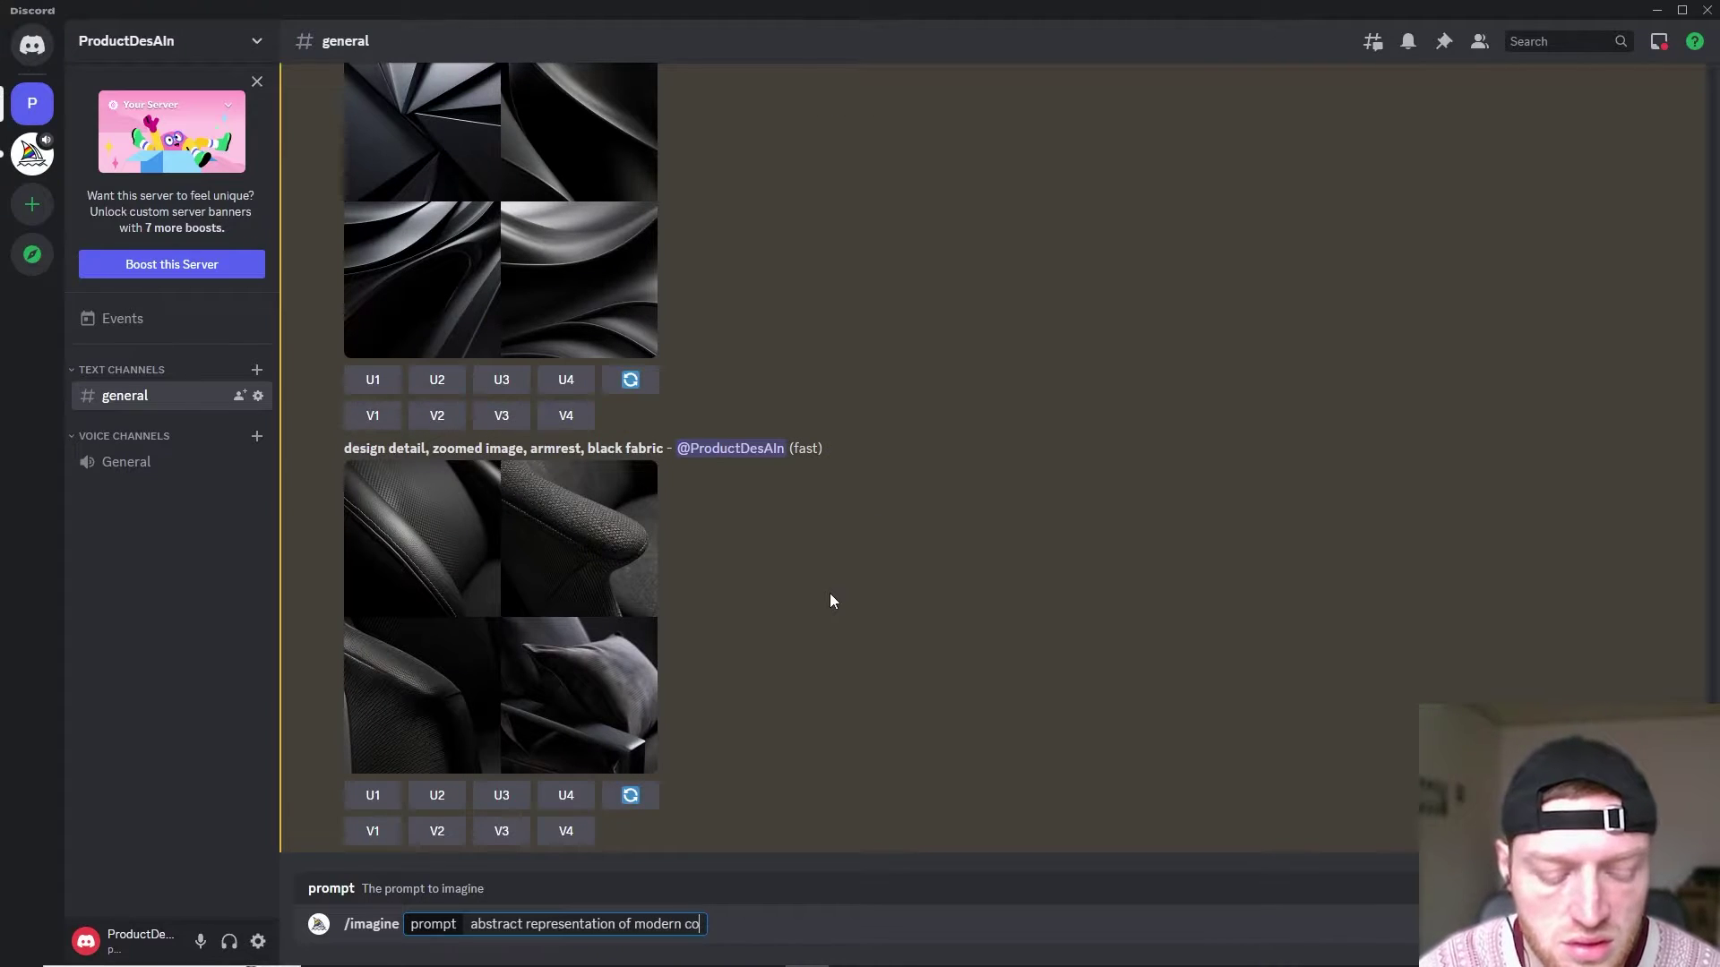
{"action": "type", "text": "working,"}
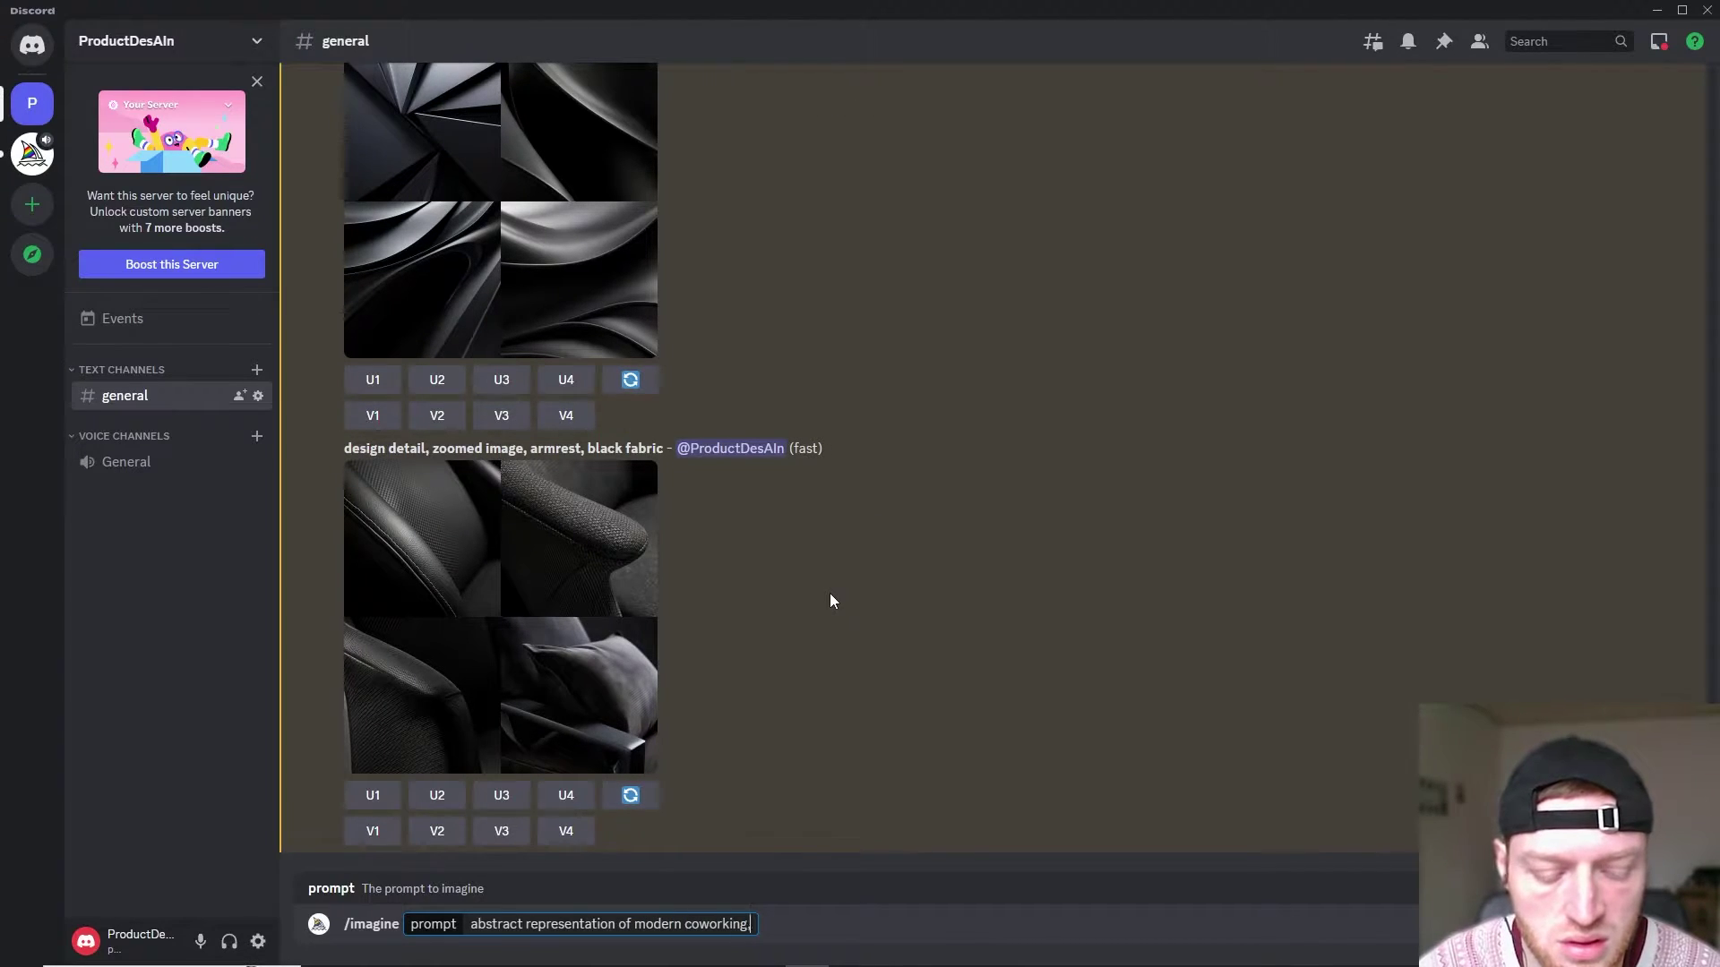
{"action": "type", "text": " grafic, "}
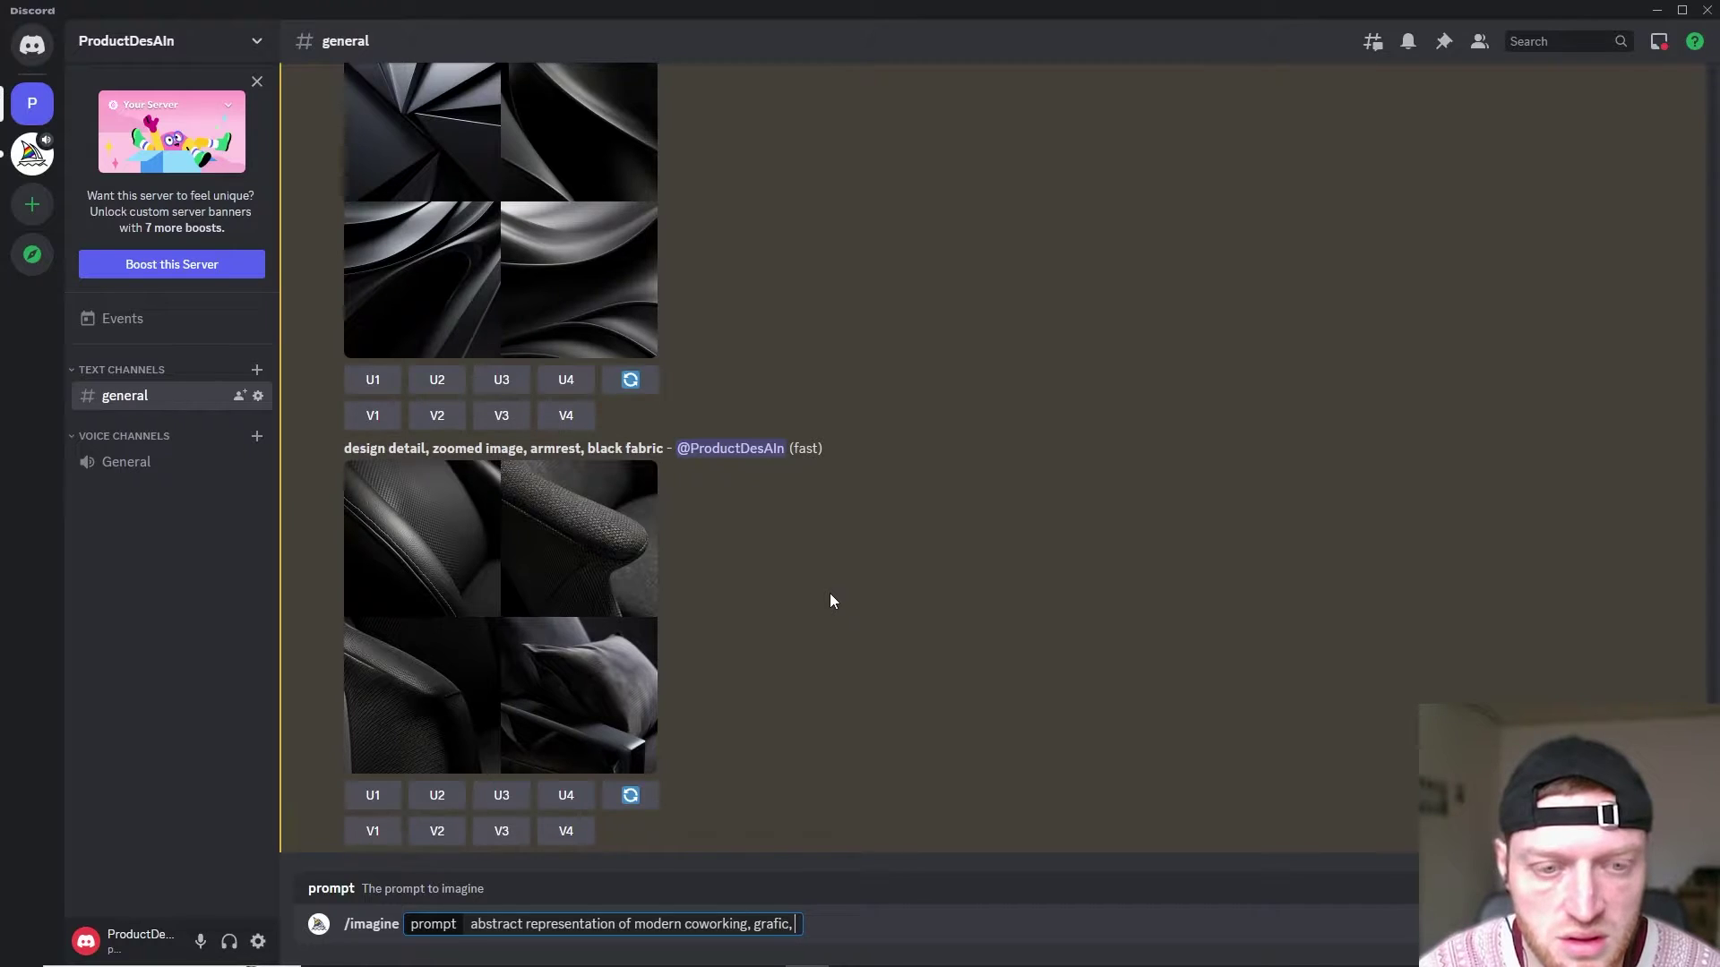
{"action": "type", "text": "fabric"}
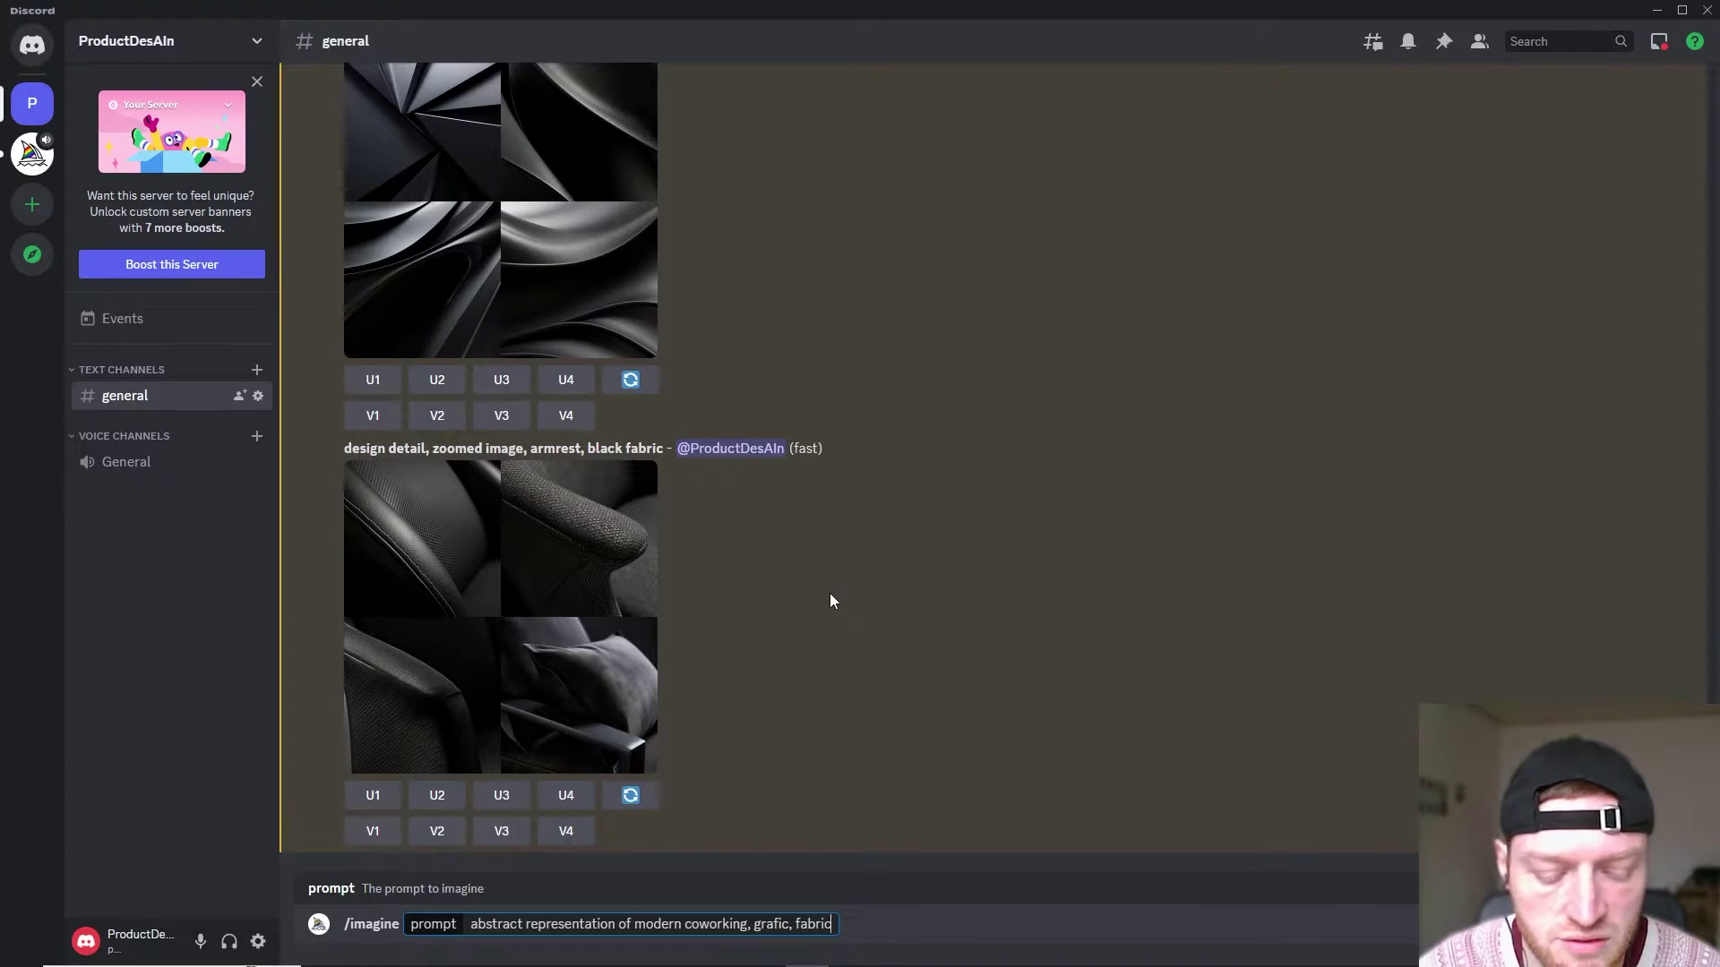
{"action": "type", "text": ", color,"}
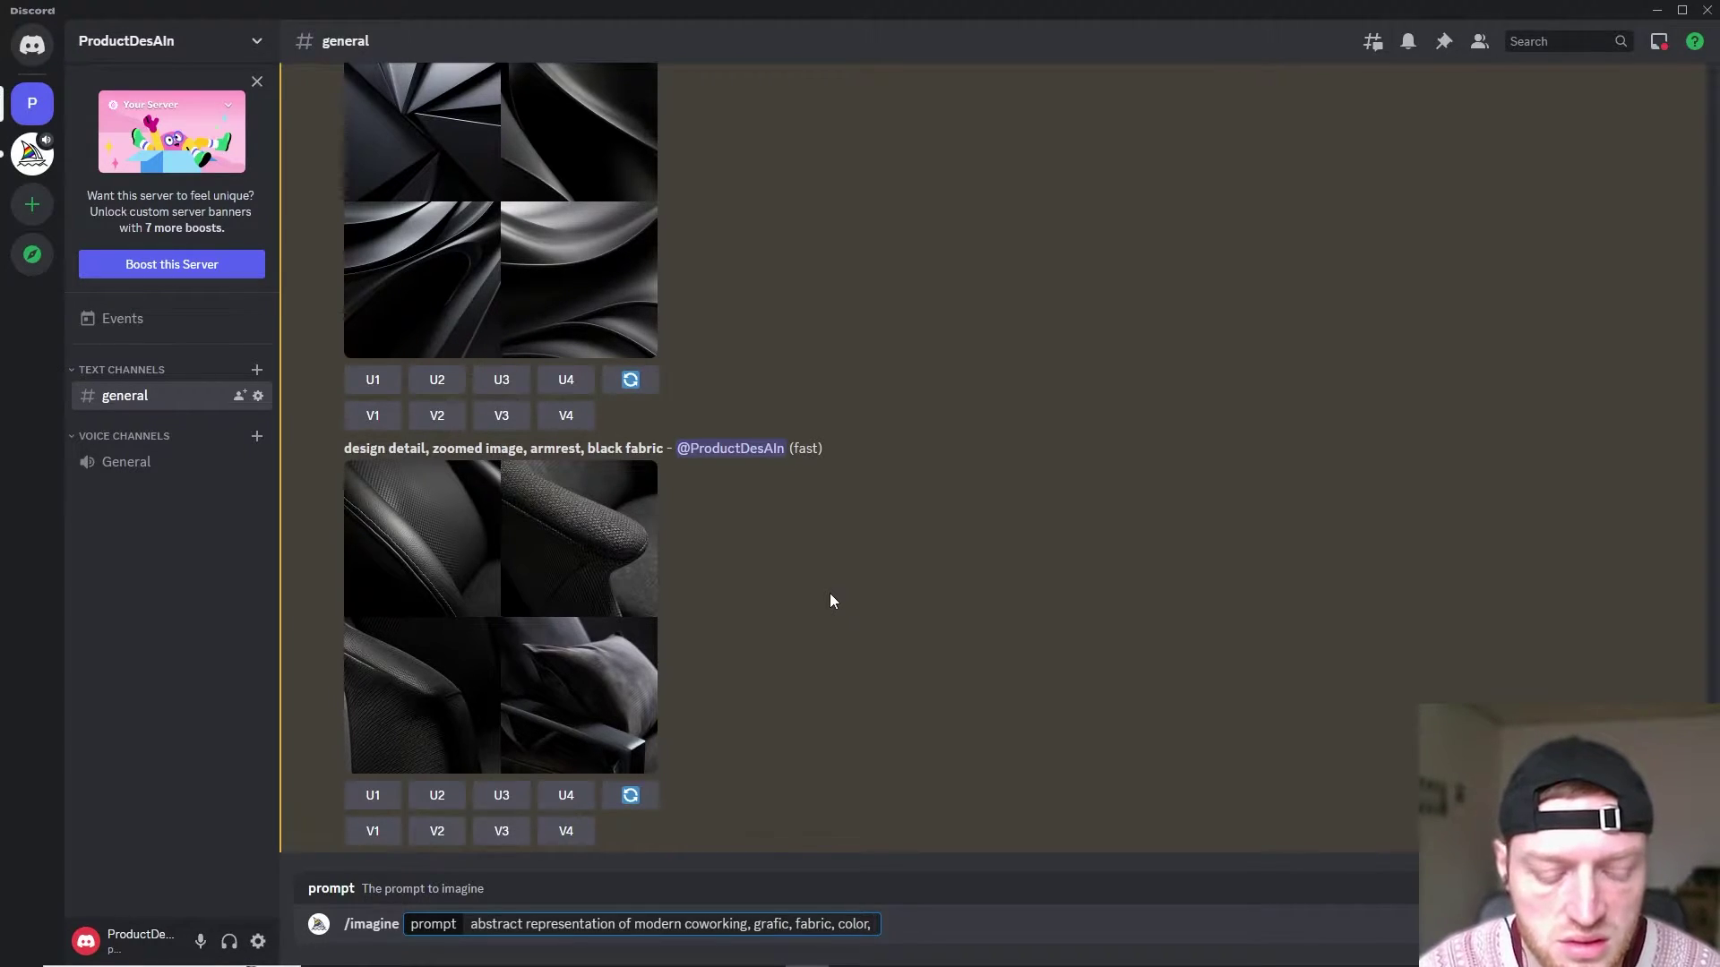
{"action": "type", "text": "pastel"}
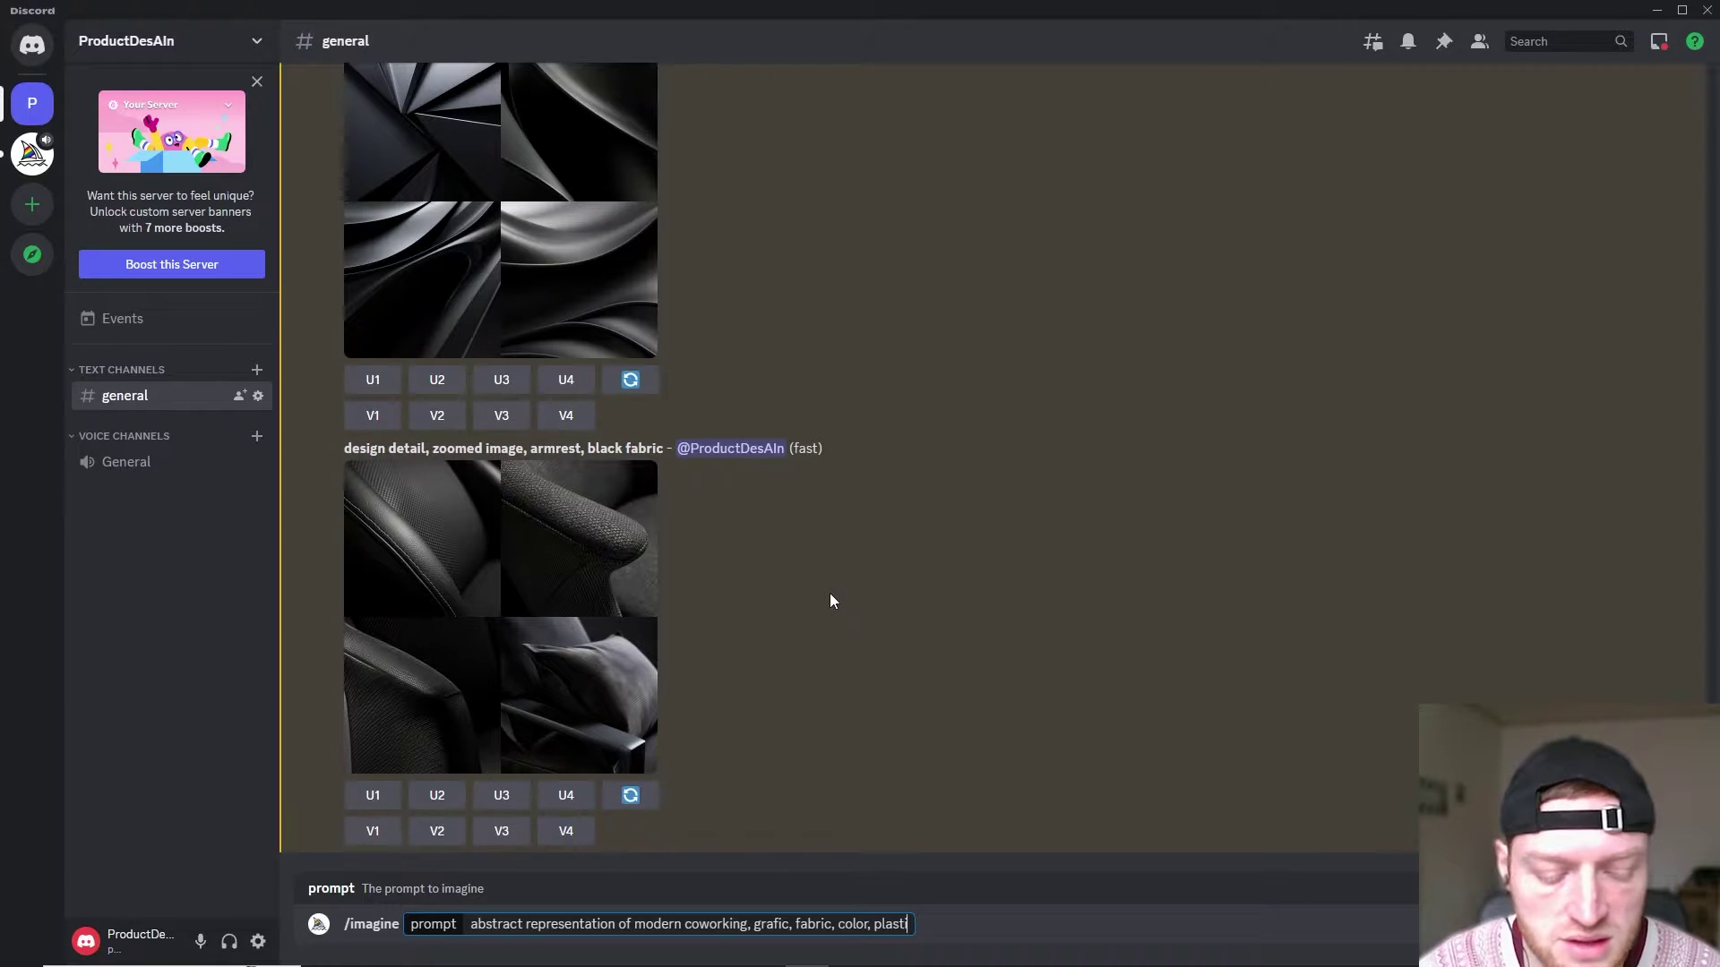
{"action": "key", "text": "Return"}
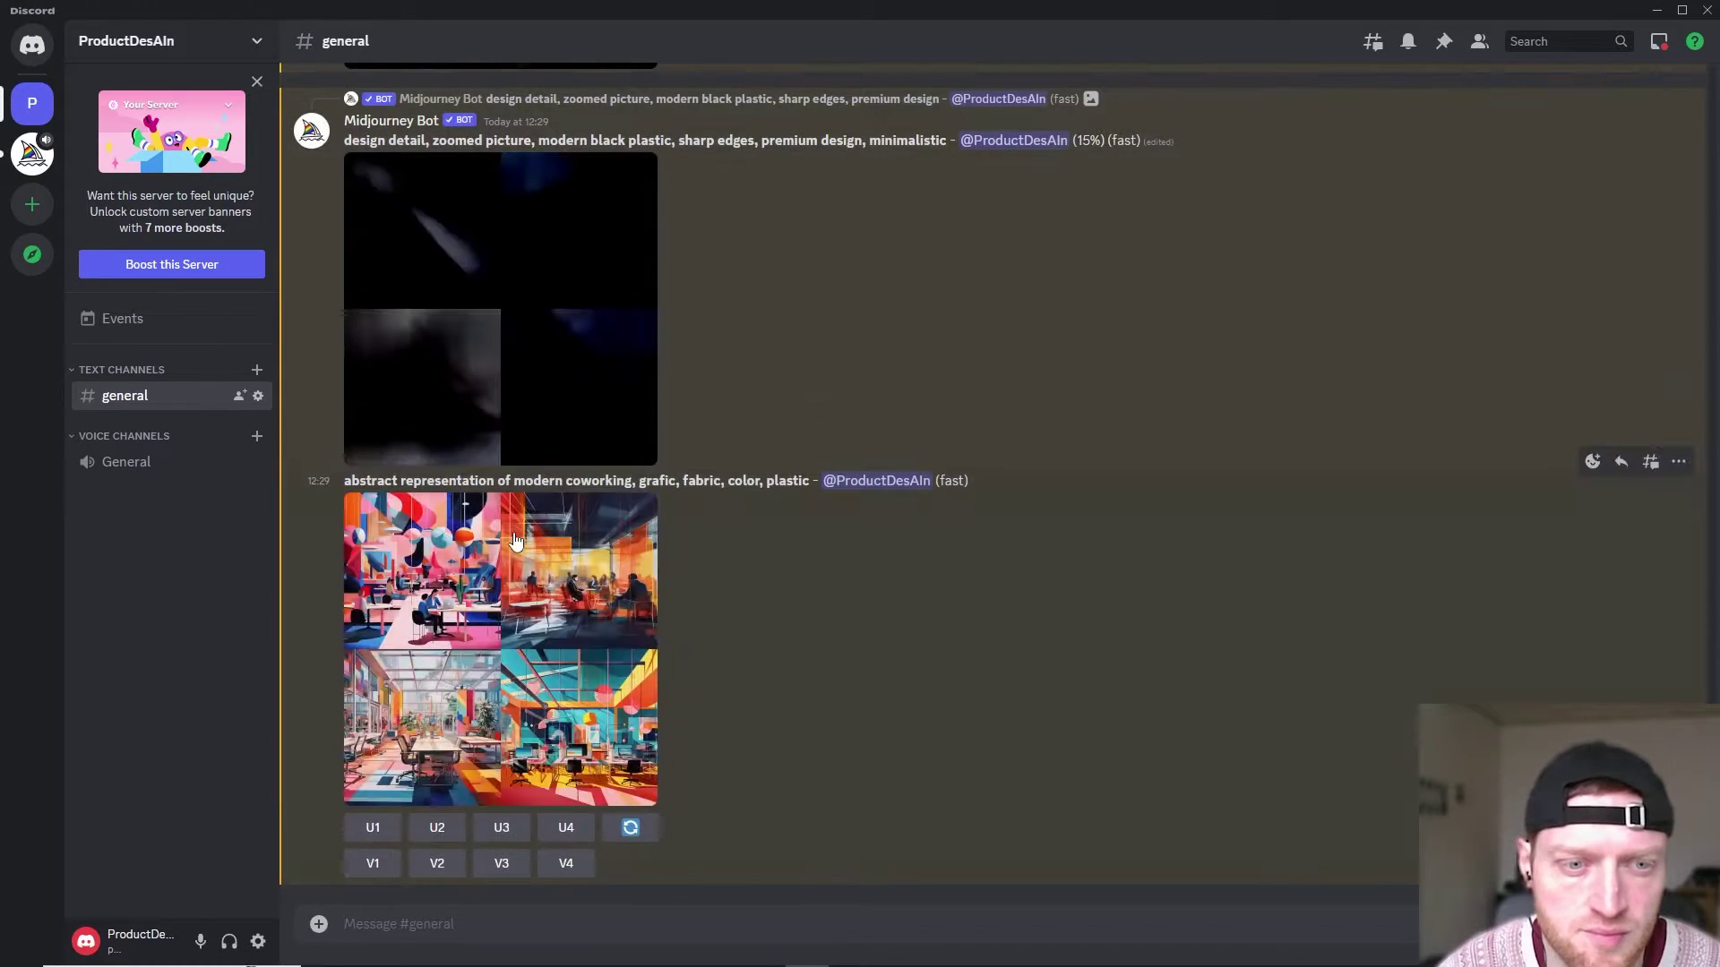
{"action": "left_click", "coordinate": [513, 562]}
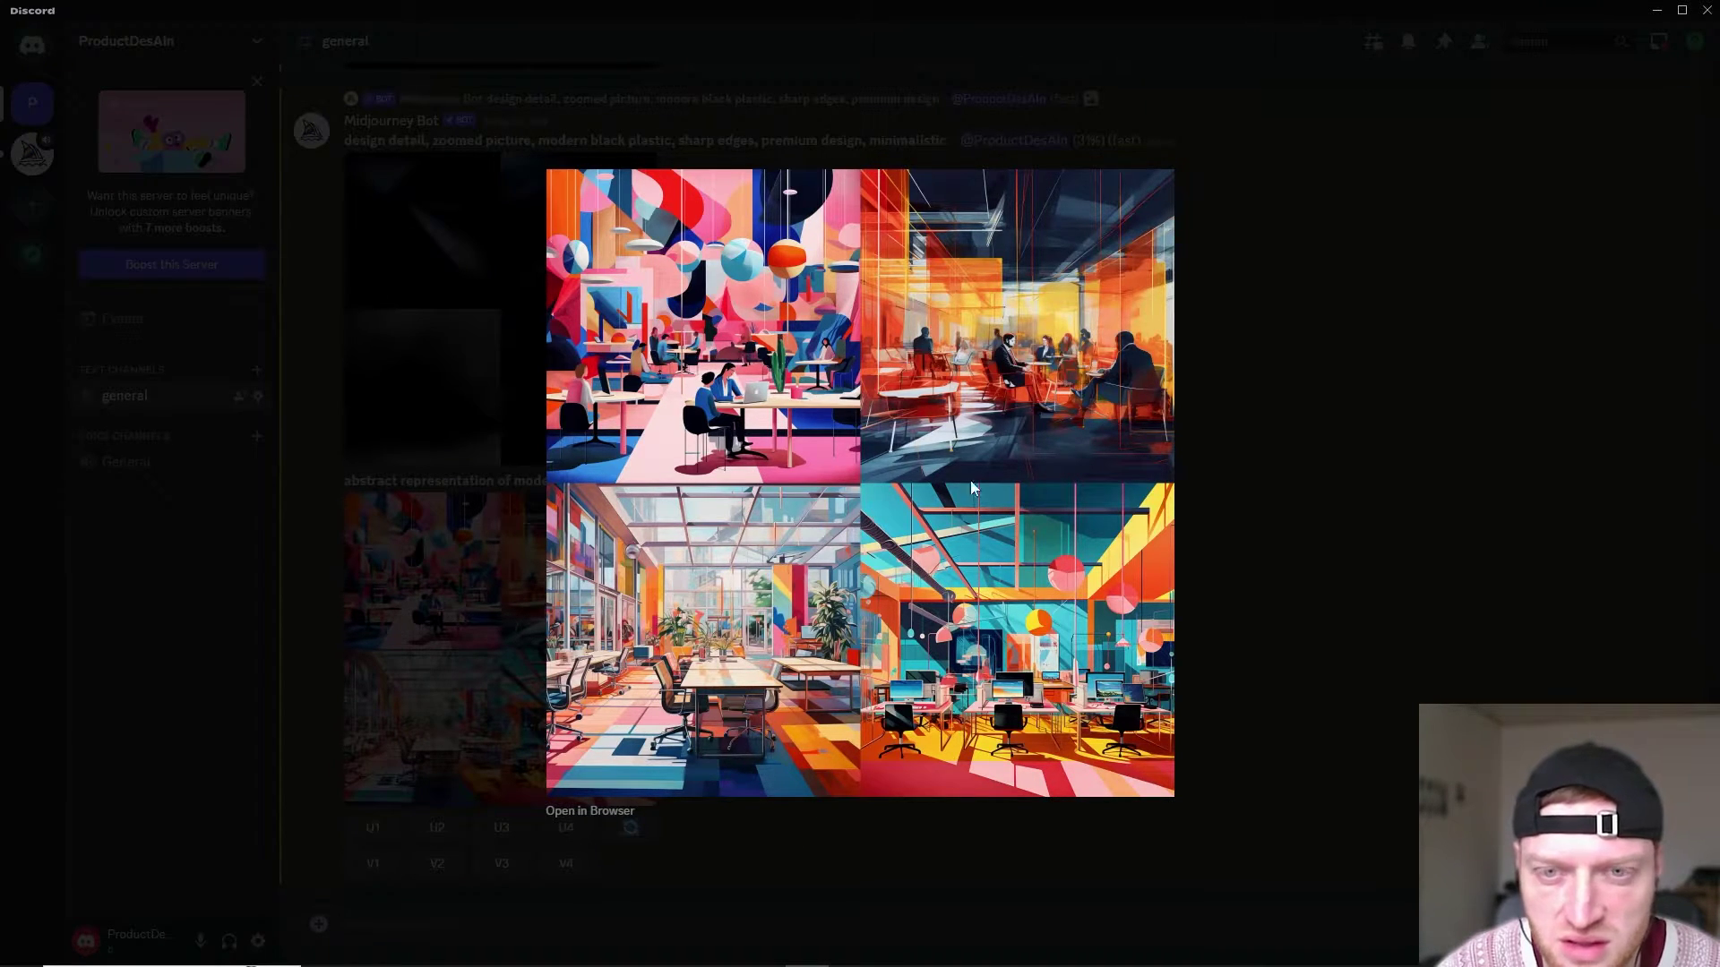
{"action": "left_click", "coordinate": [771, 847]}
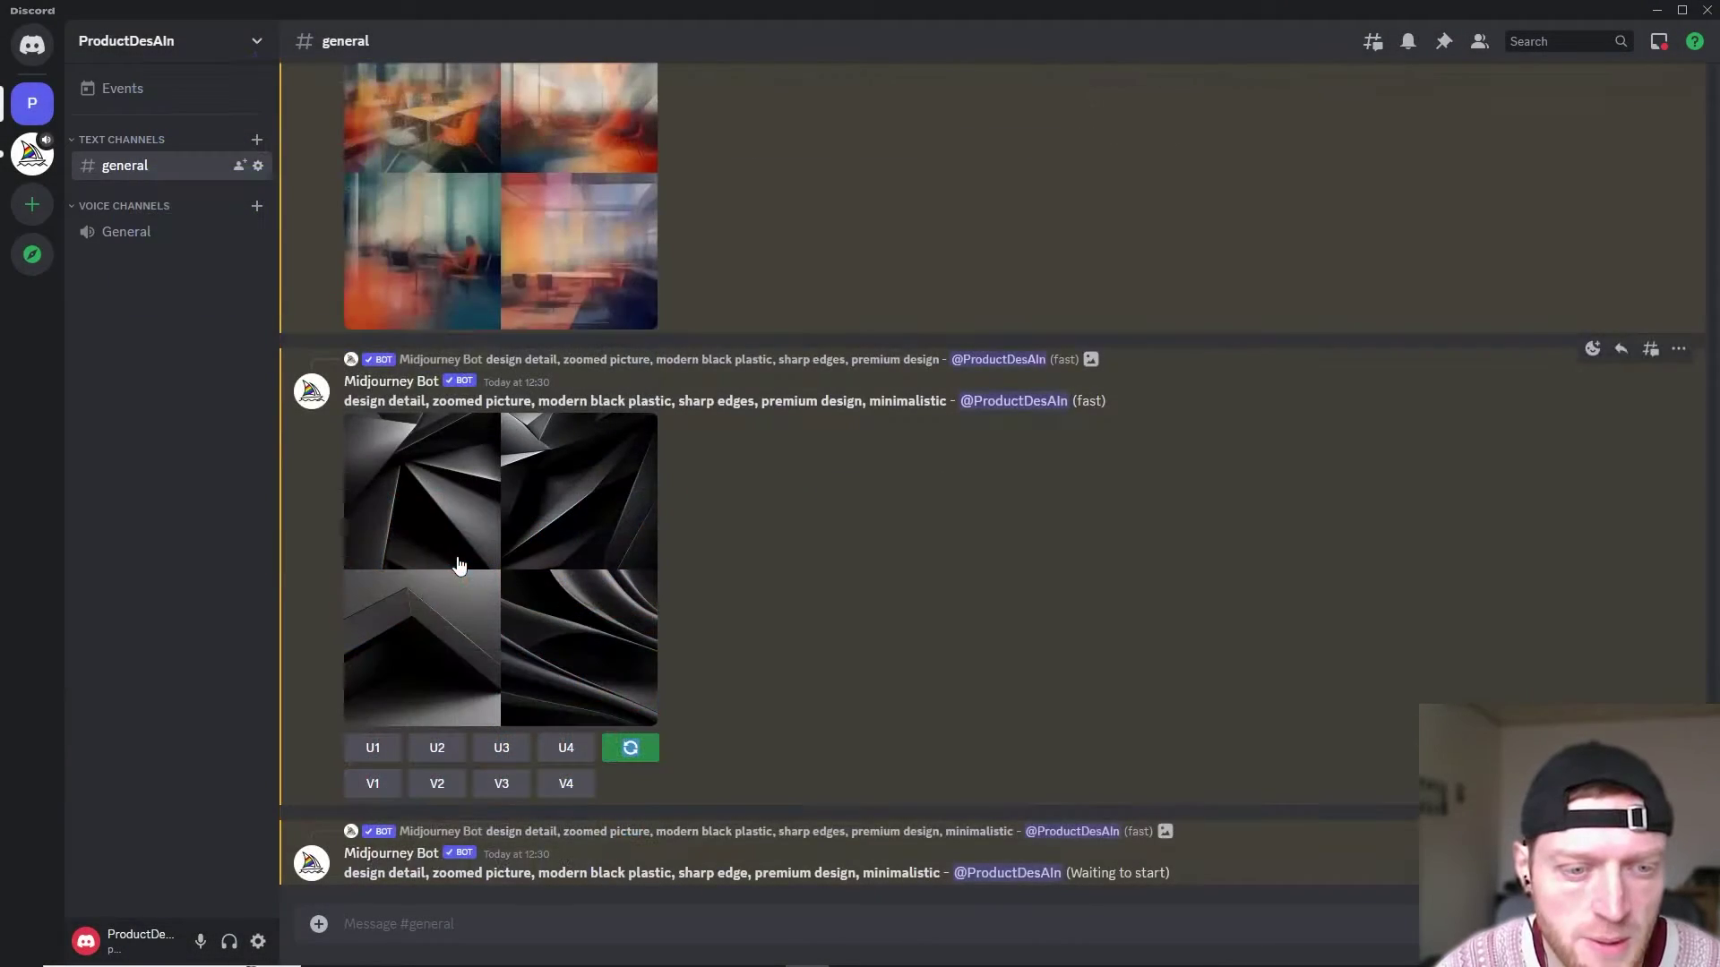
Rerun the chamfered-edge white base prompt with "--ar 9:16" added at the end
{"action": "scroll", "coordinate": [542, 617], "scroll_direction": "up", "scroll_amount": 15}
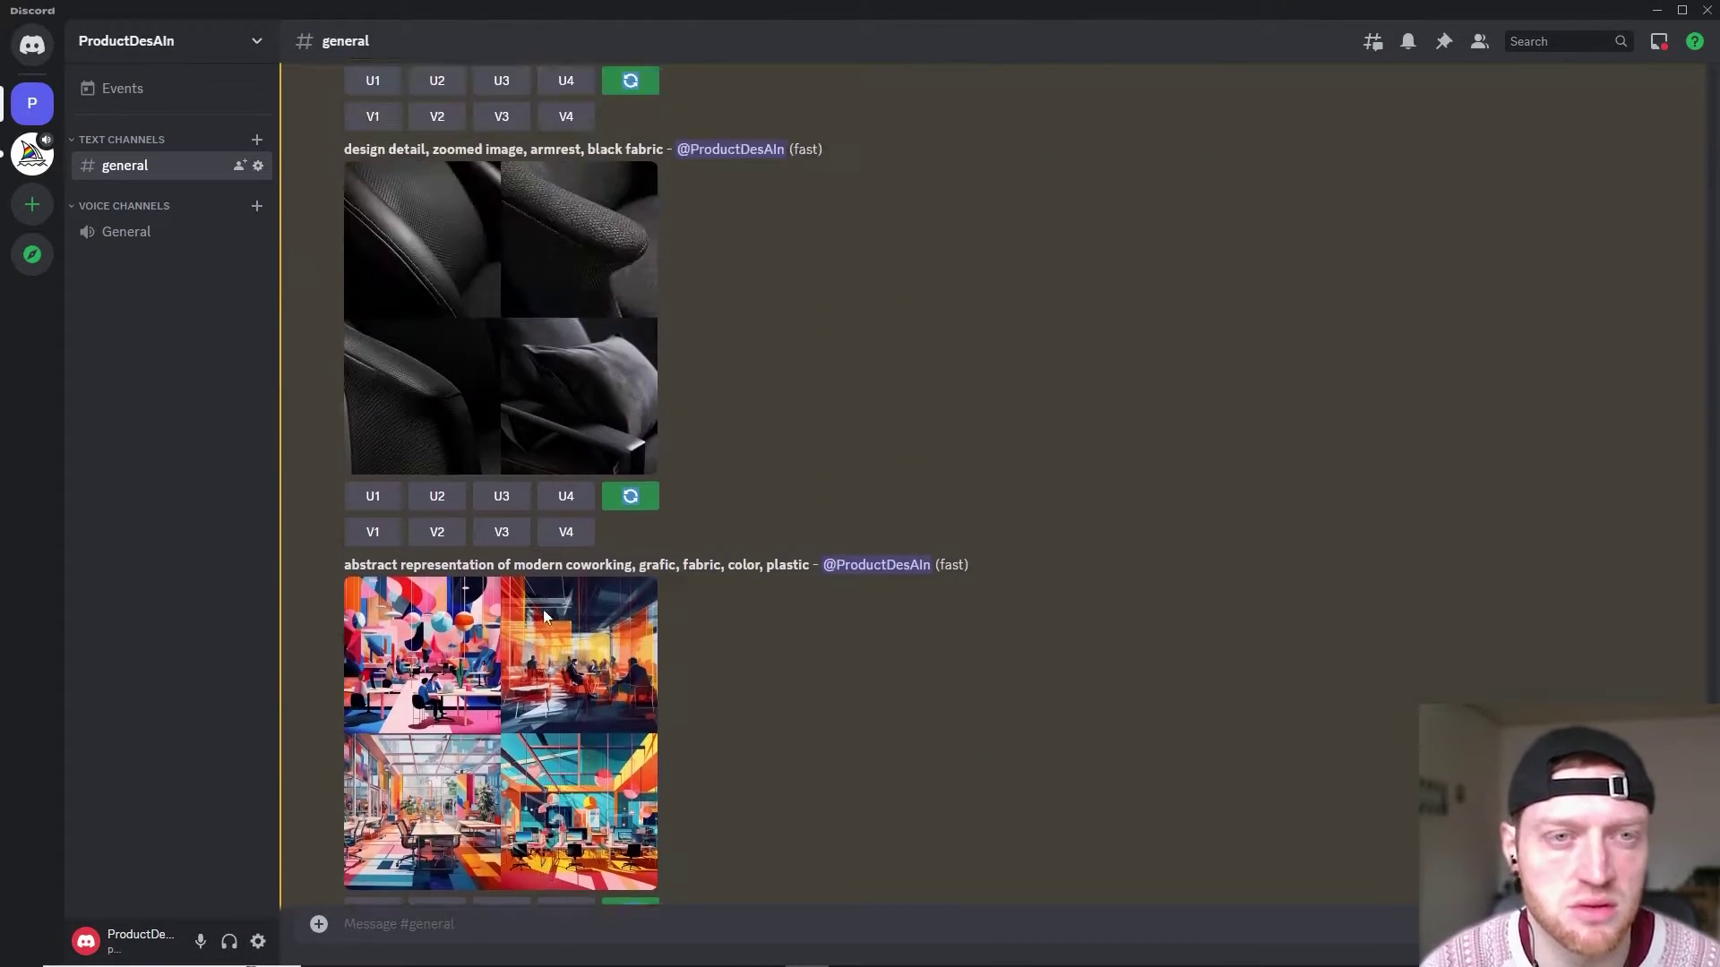
{"action": "scroll", "coordinate": [551, 573], "scroll_direction": "down", "scroll_amount": 5}
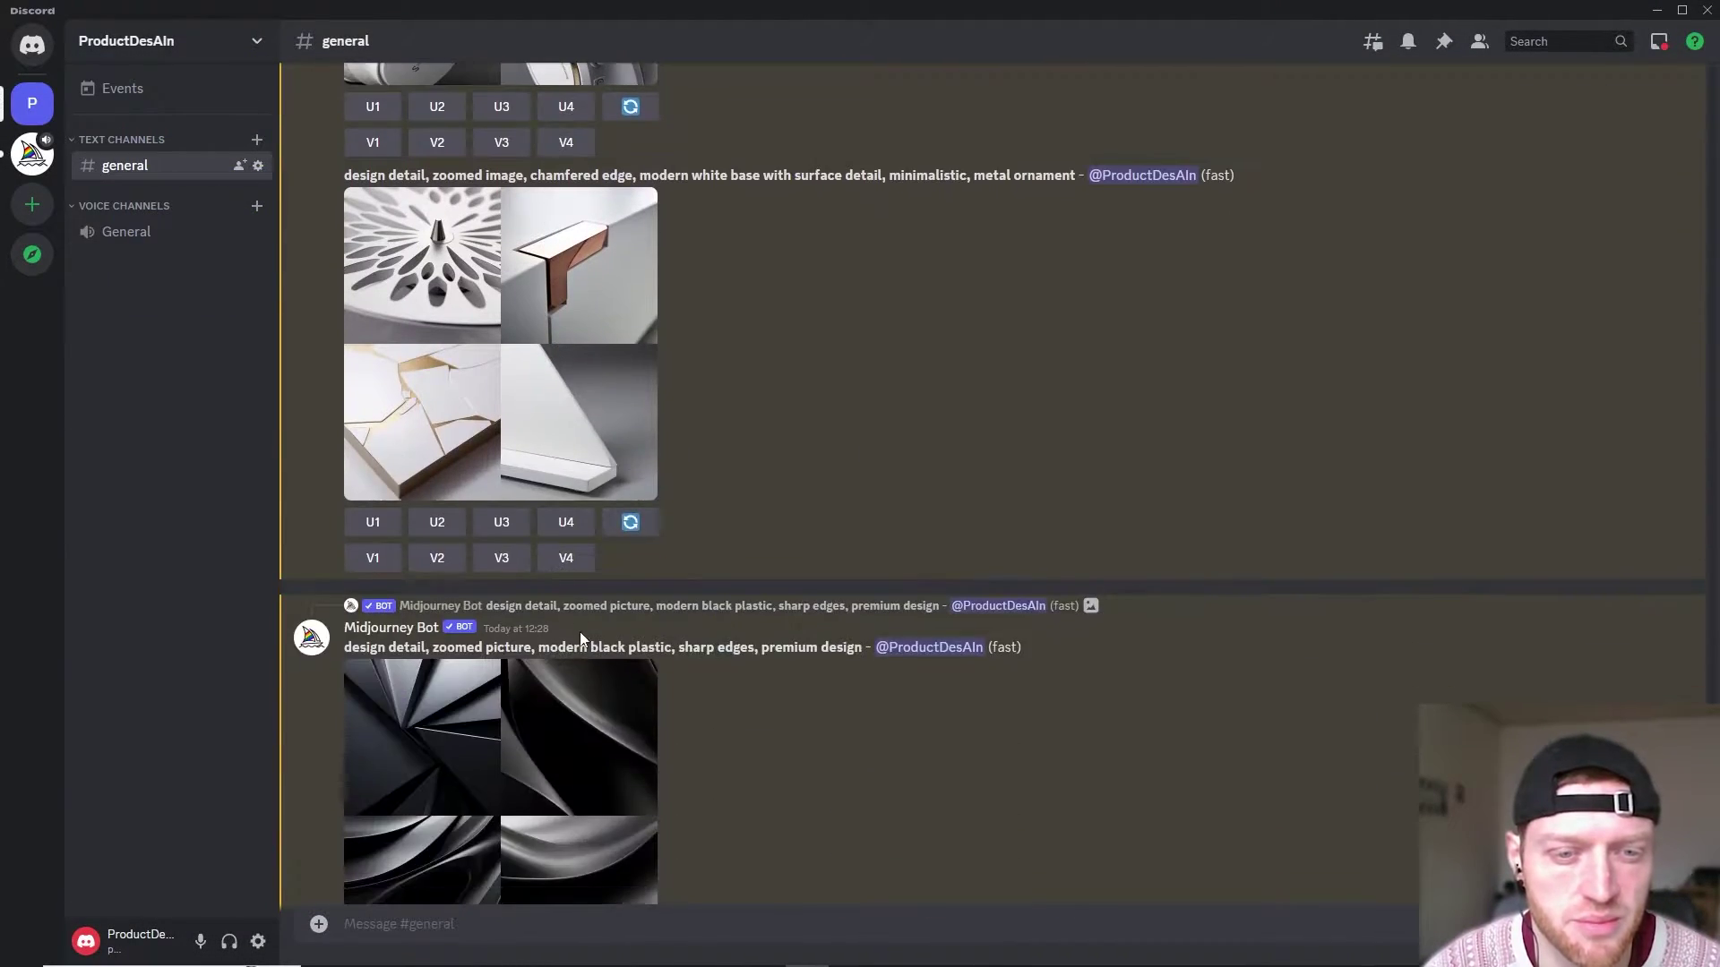
{"action": "left_click", "coordinate": [631, 522]}
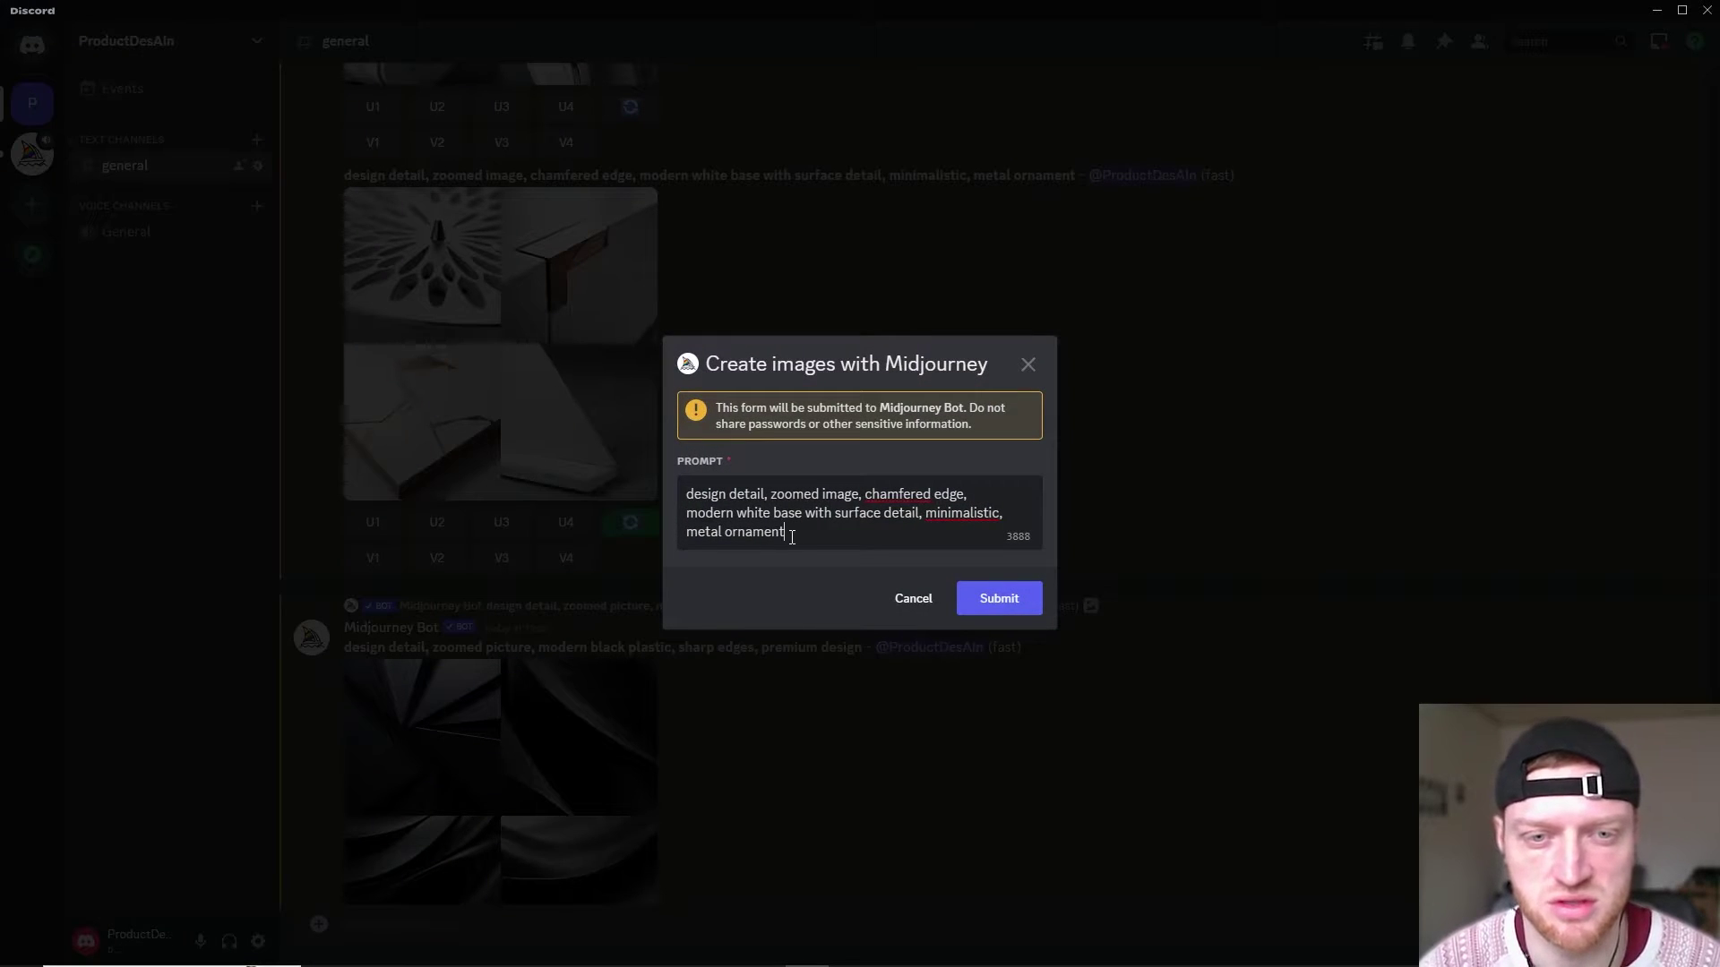
{"action": "type", "text": "--"}
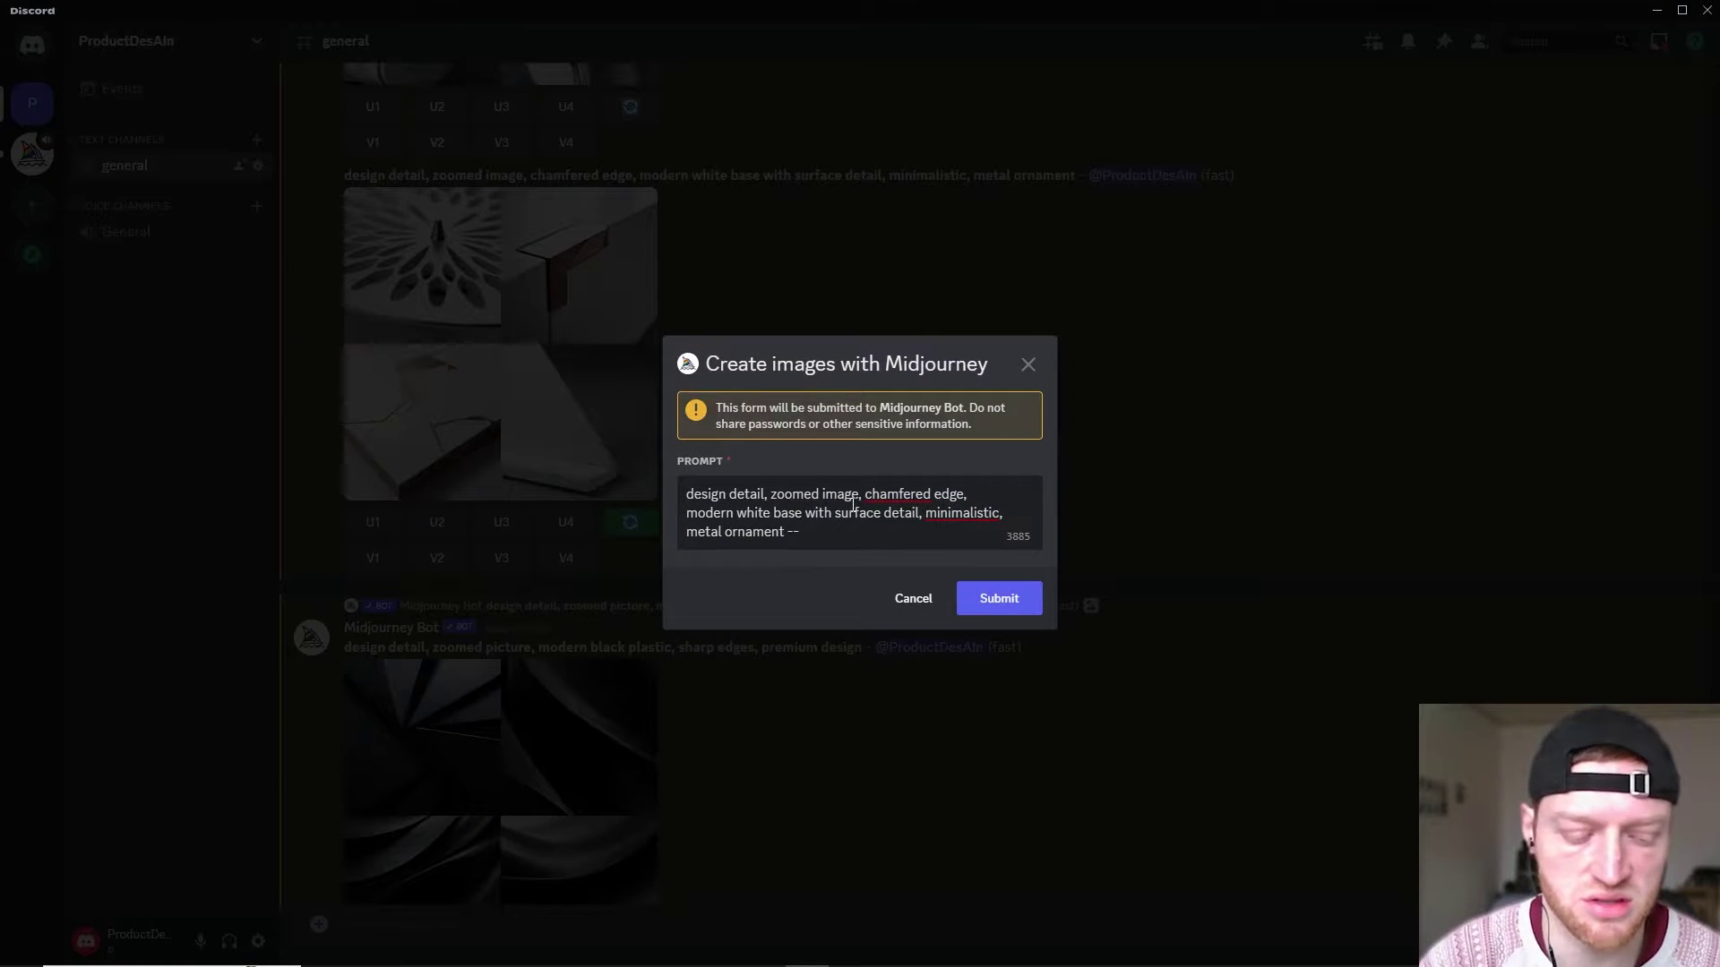
{"action": "type", "text": "ar"}
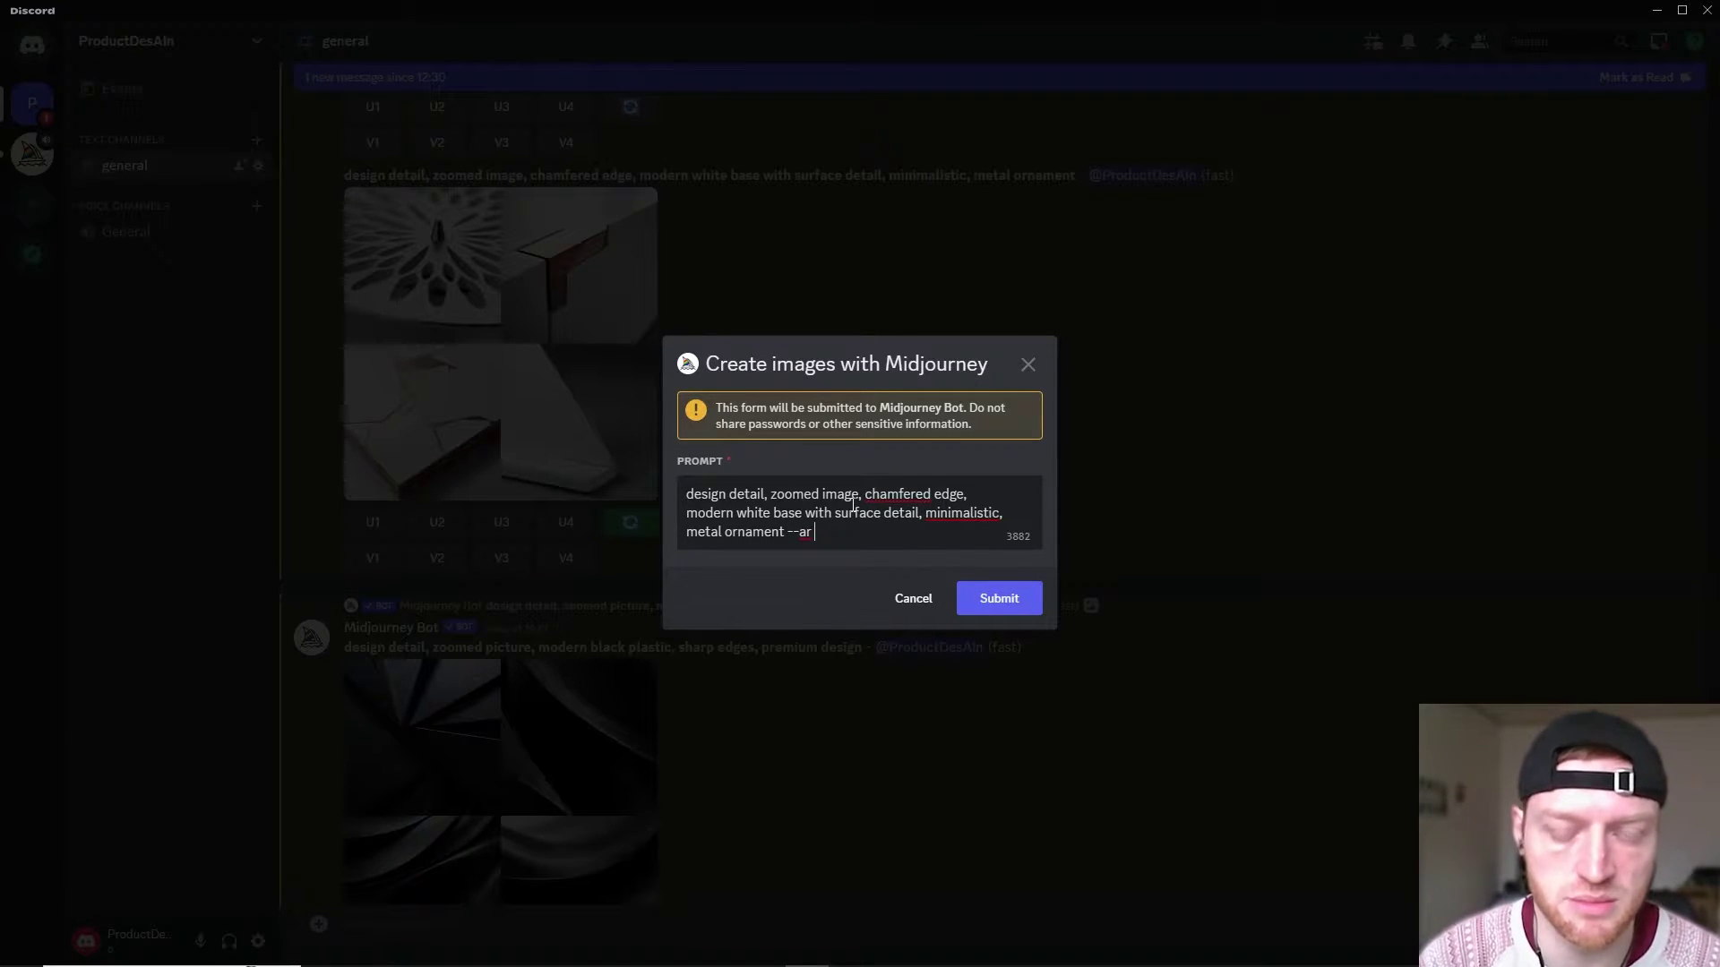
{"action": "type", "text": " 9:"}
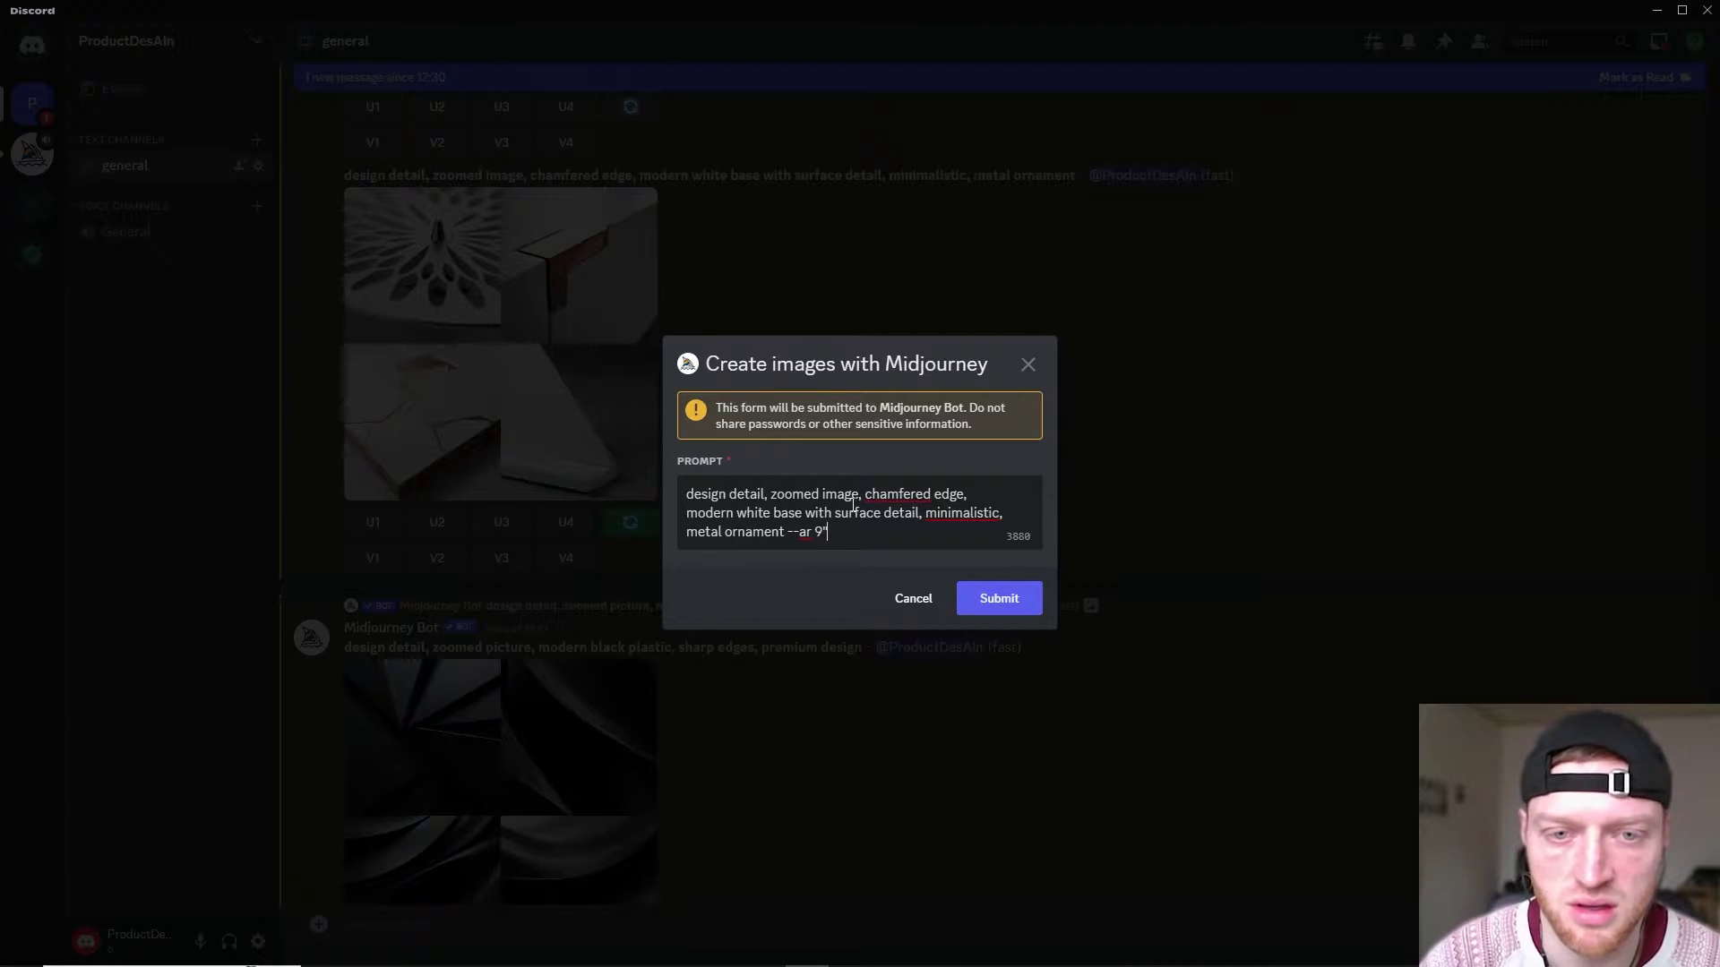
{"action": "type", "text": ":16"}
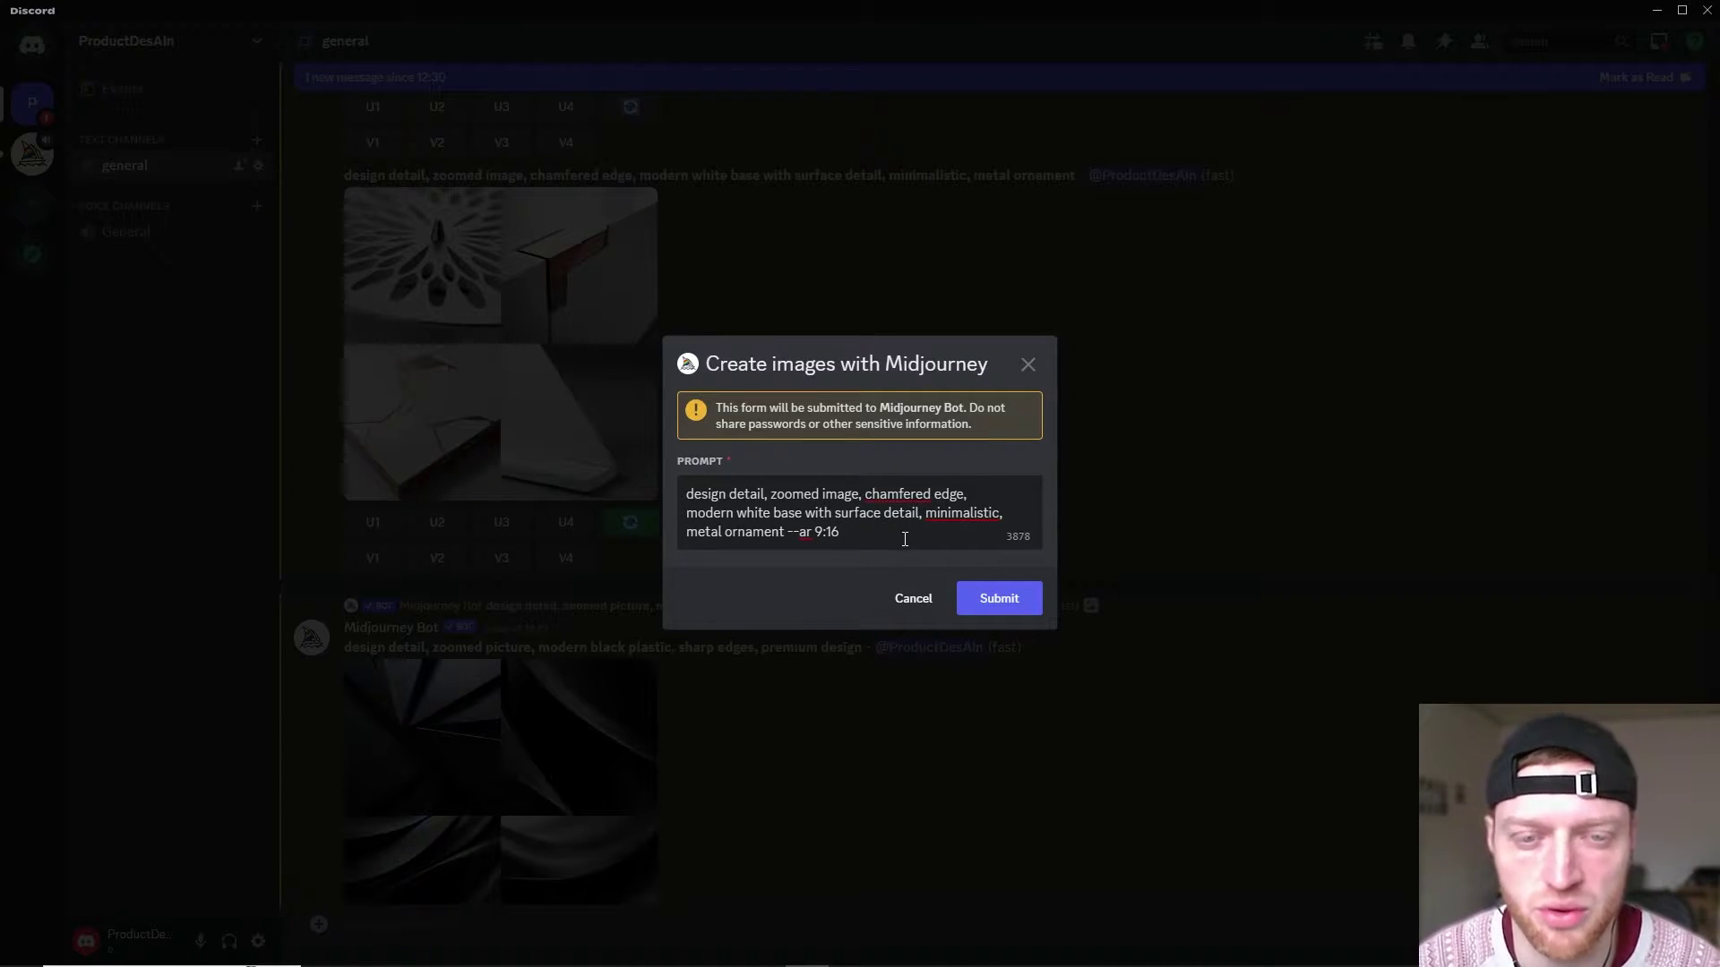
{"action": "left_click", "coordinate": [991, 597]}
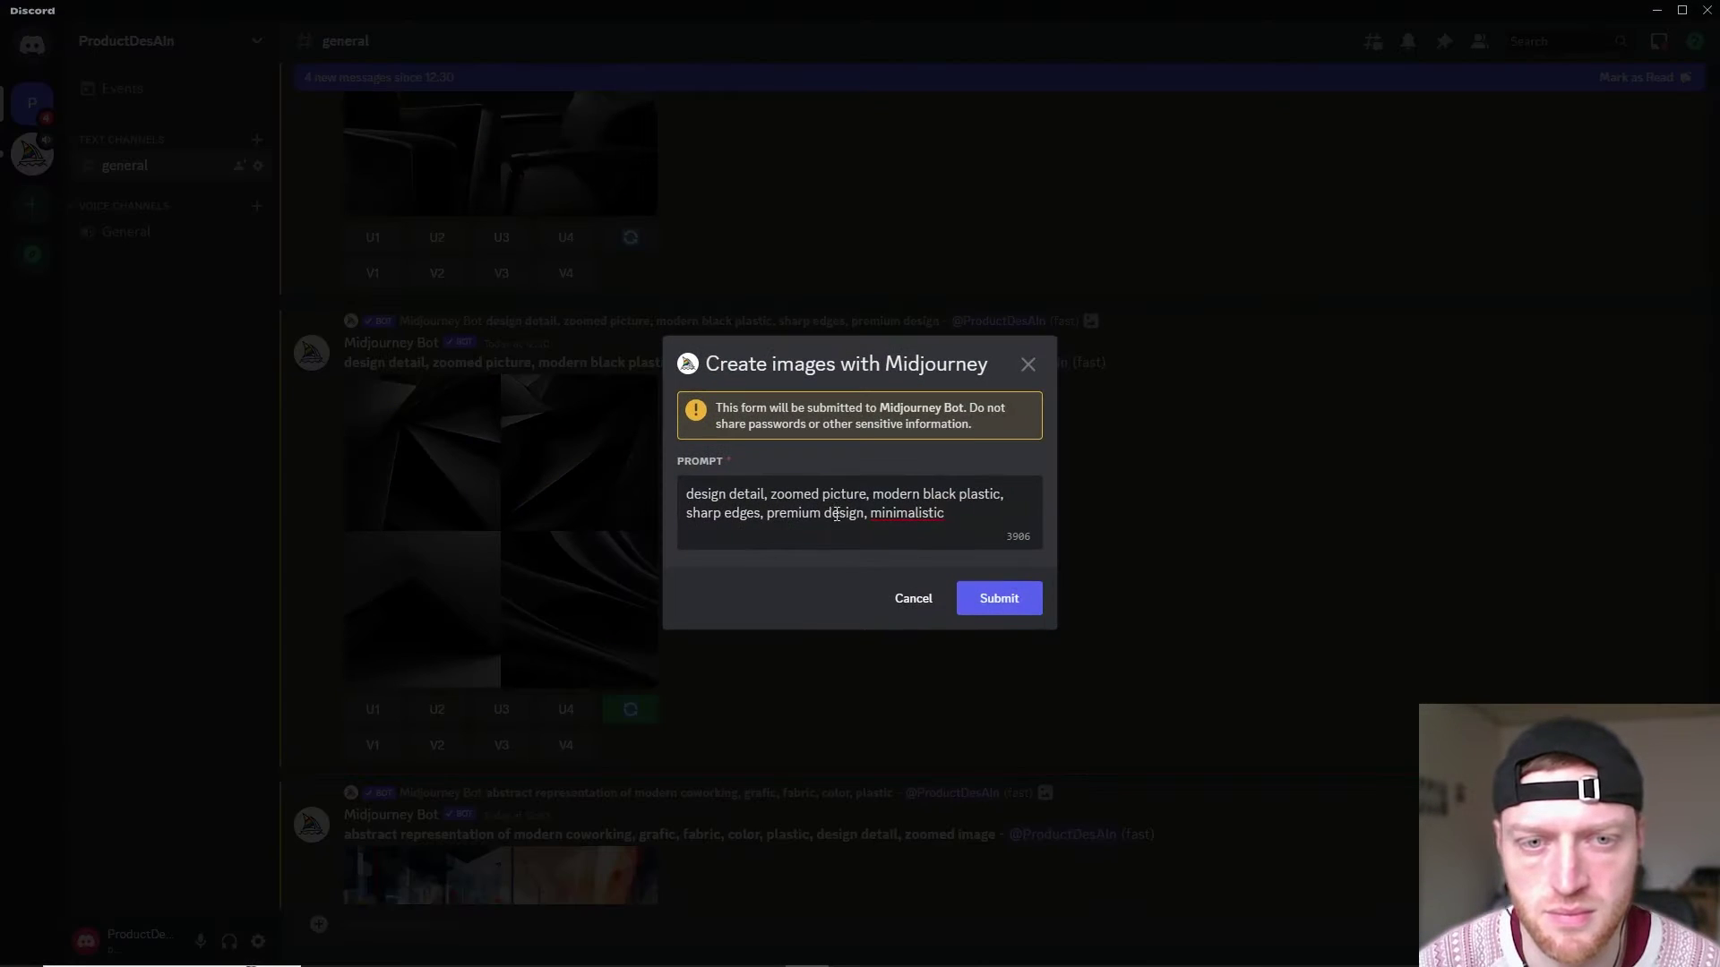
Rerun the minimalistic "sharp edges" black plastic prompt with "black" removed and ", color accent --ar 16:9" added at the end
{"action": "double_click", "coordinate": [935, 494]}
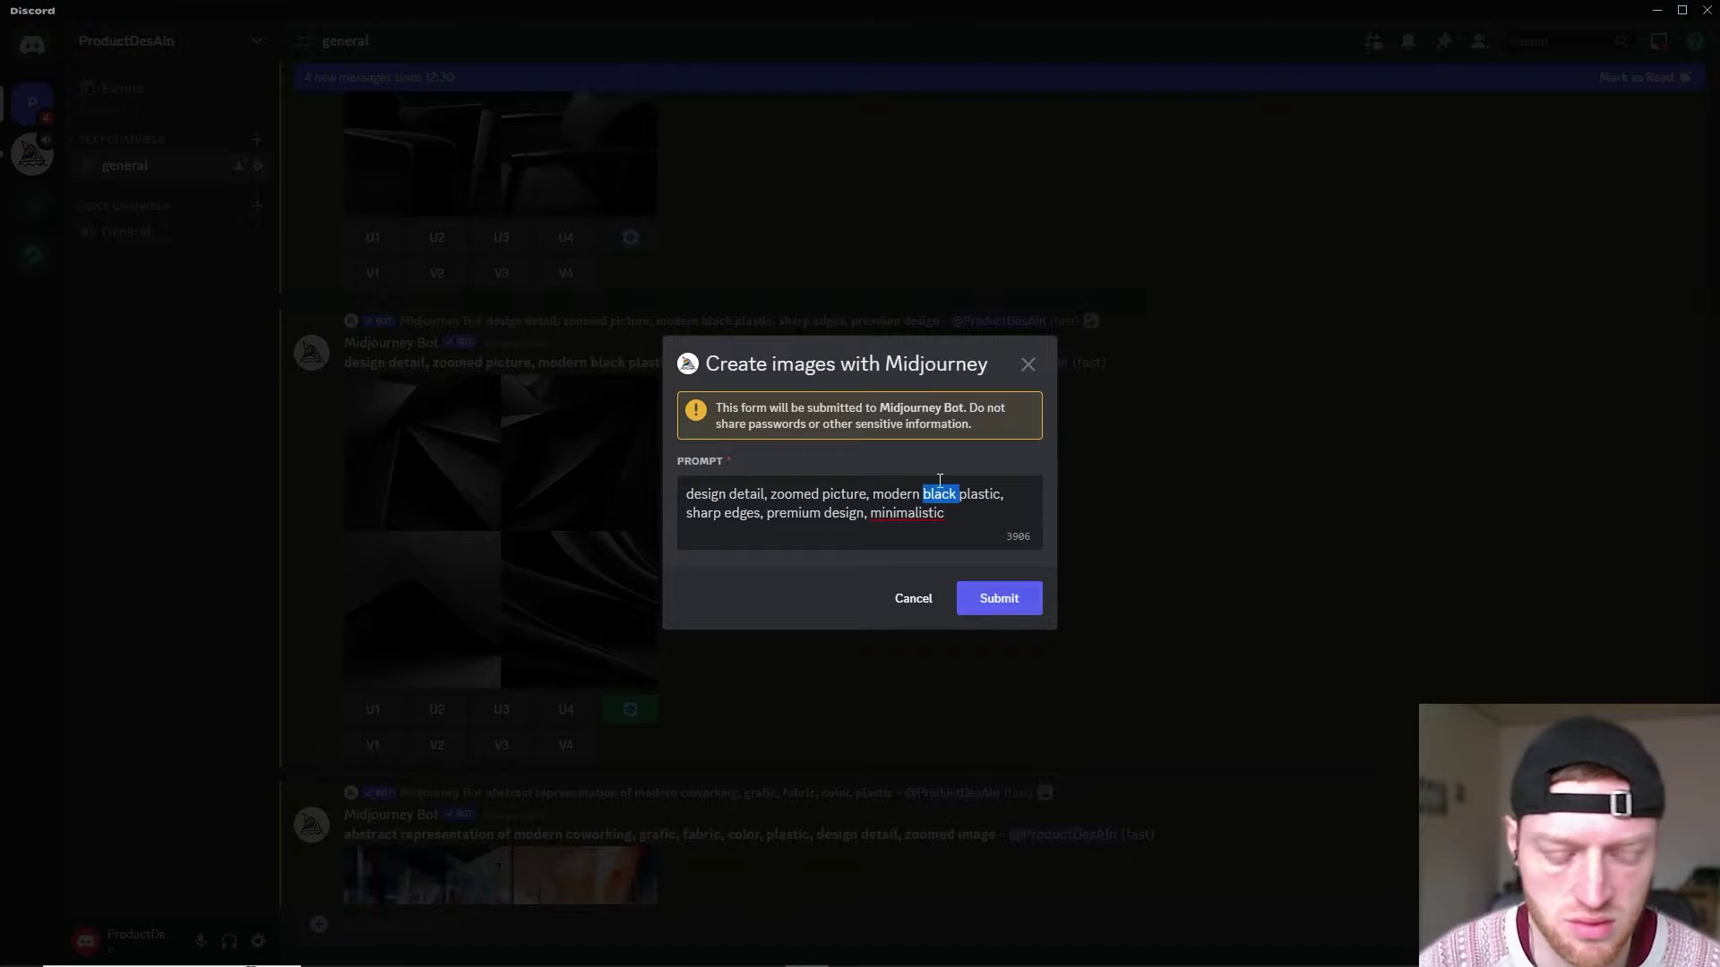
{"action": "key", "text": "BackSpace"}
{"action": "type", "text": ", color "}
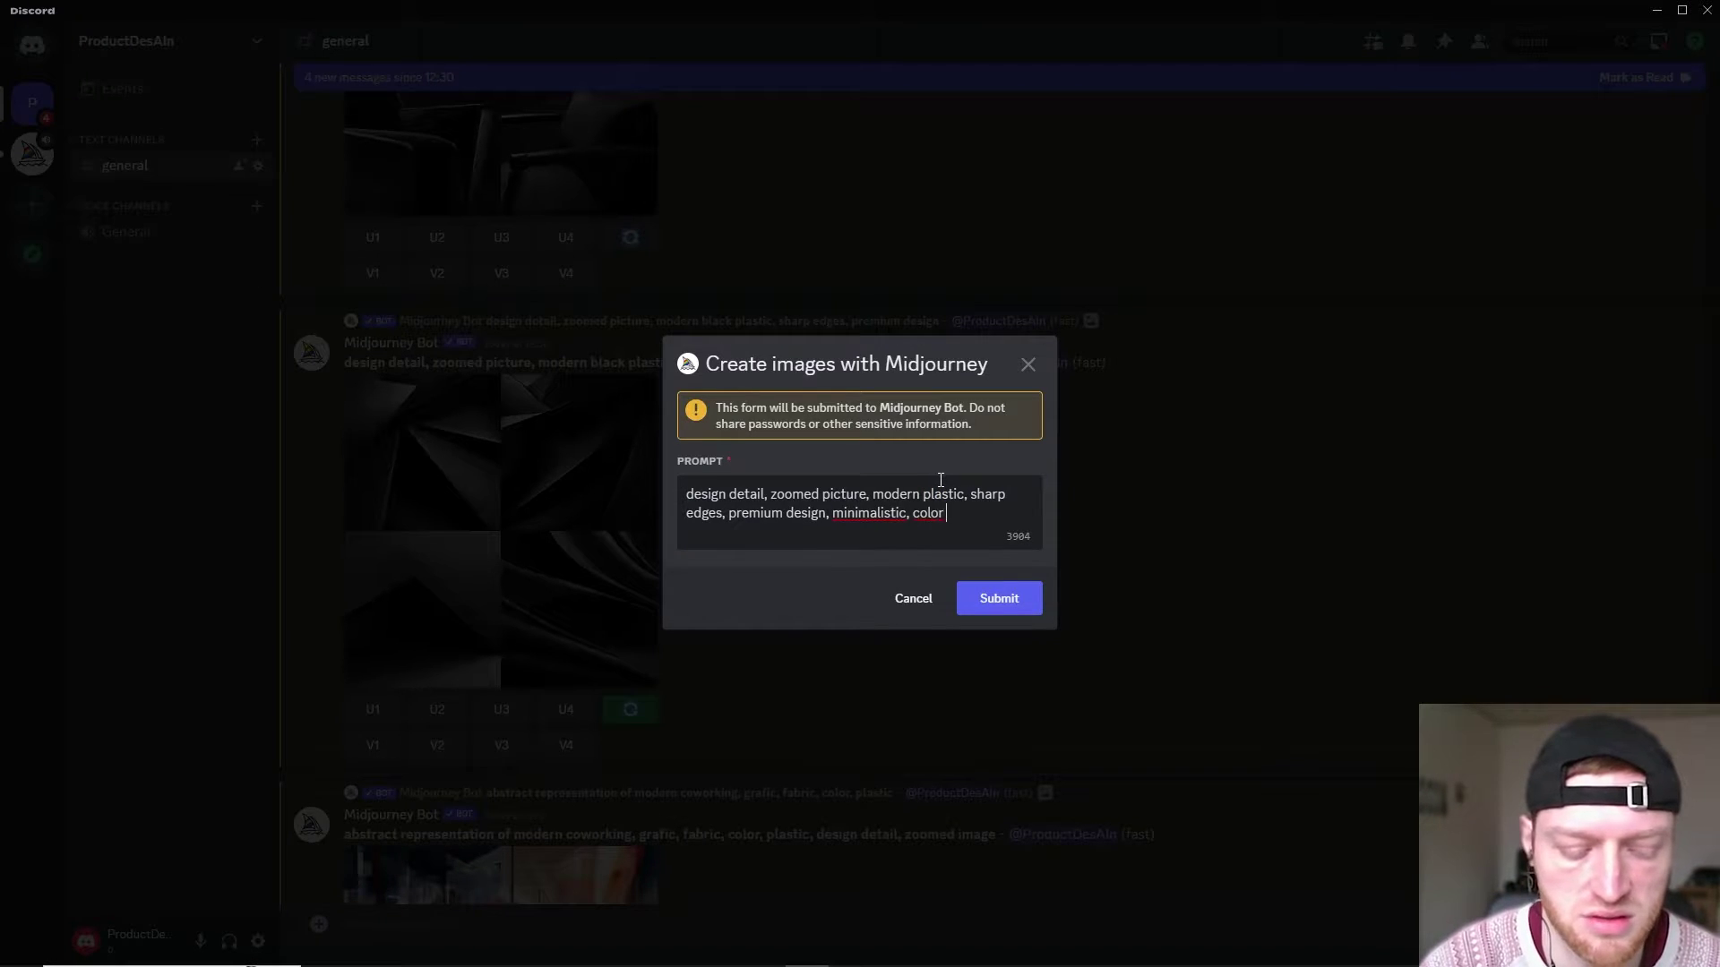
{"action": "type", "text": "accent --ar"}
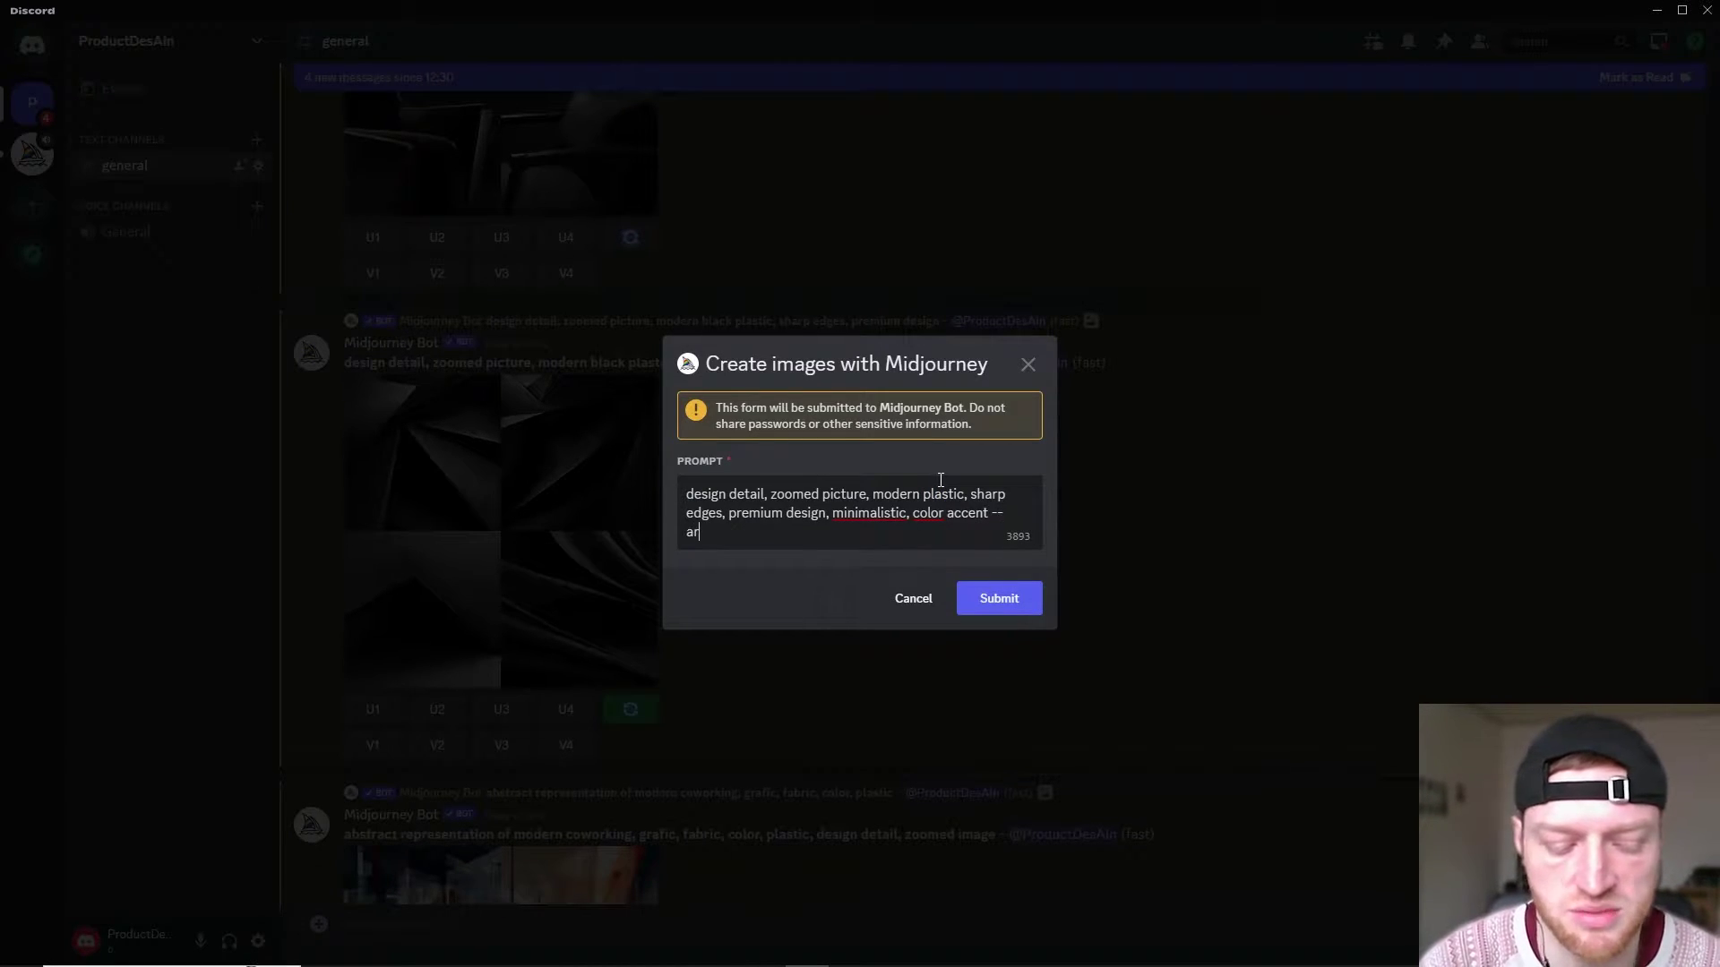
{"action": "type", "text": " 16:9"}
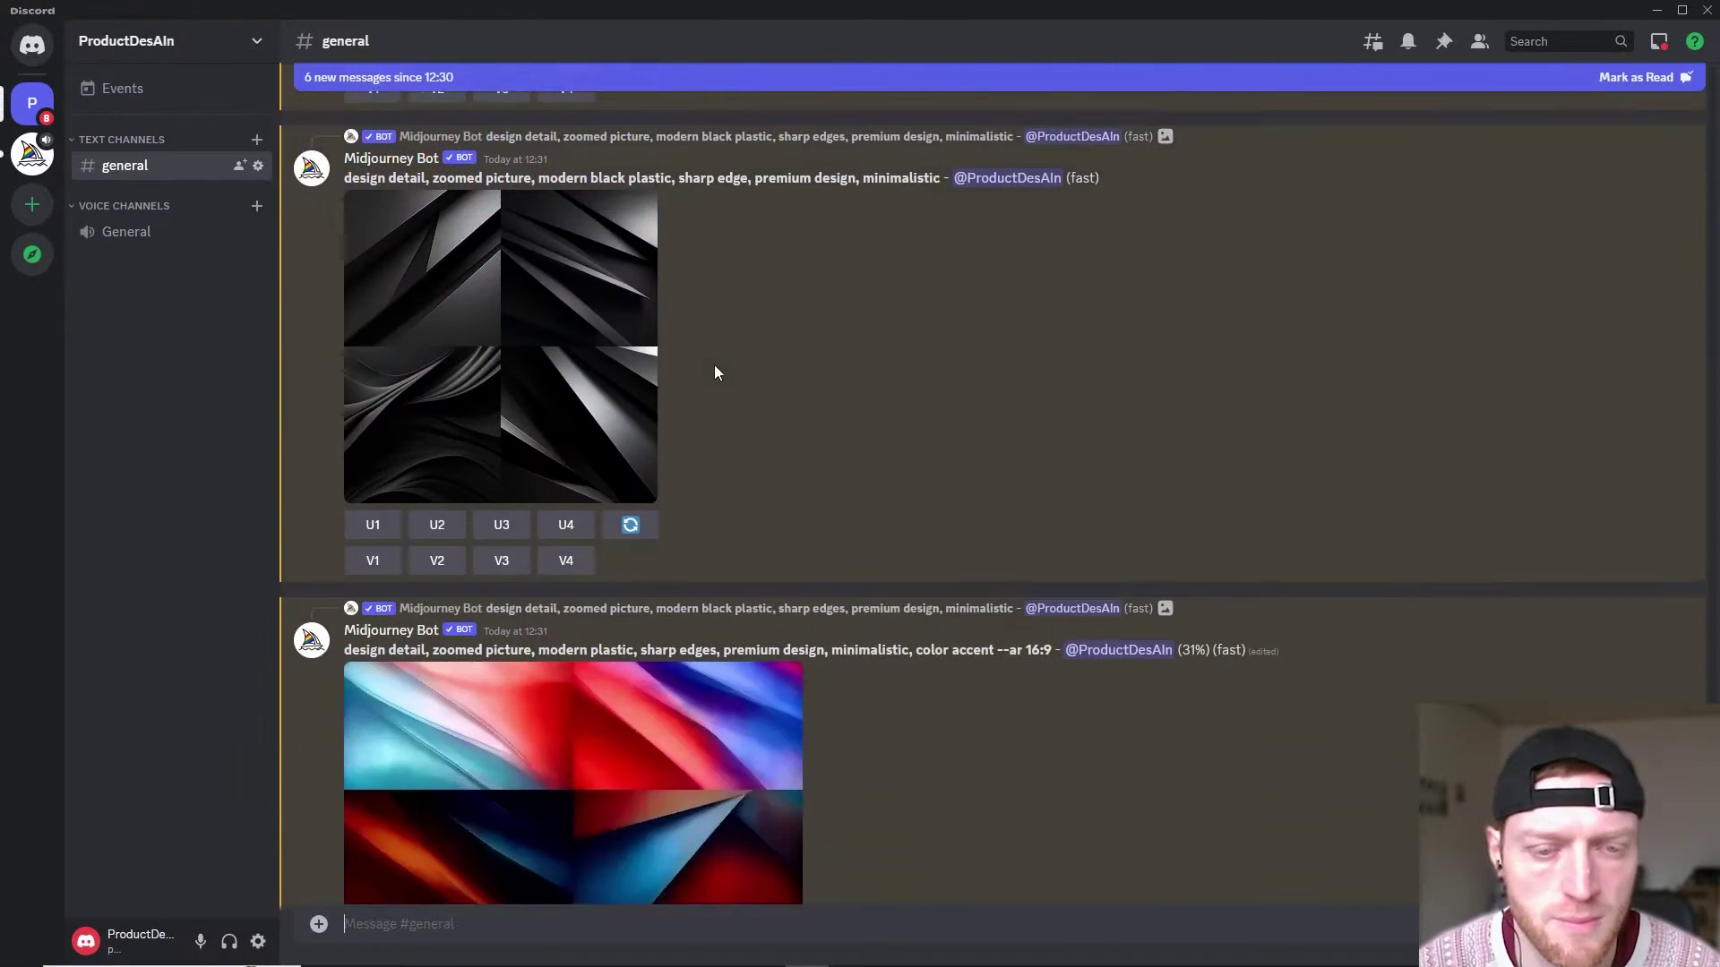
Inspect the enlarged chamfered white base, black fabric armrest and color accent plastic grids, closing each preview
{"action": "scroll", "coordinate": [716, 371], "scroll_direction": "down", "scroll_amount": 5}
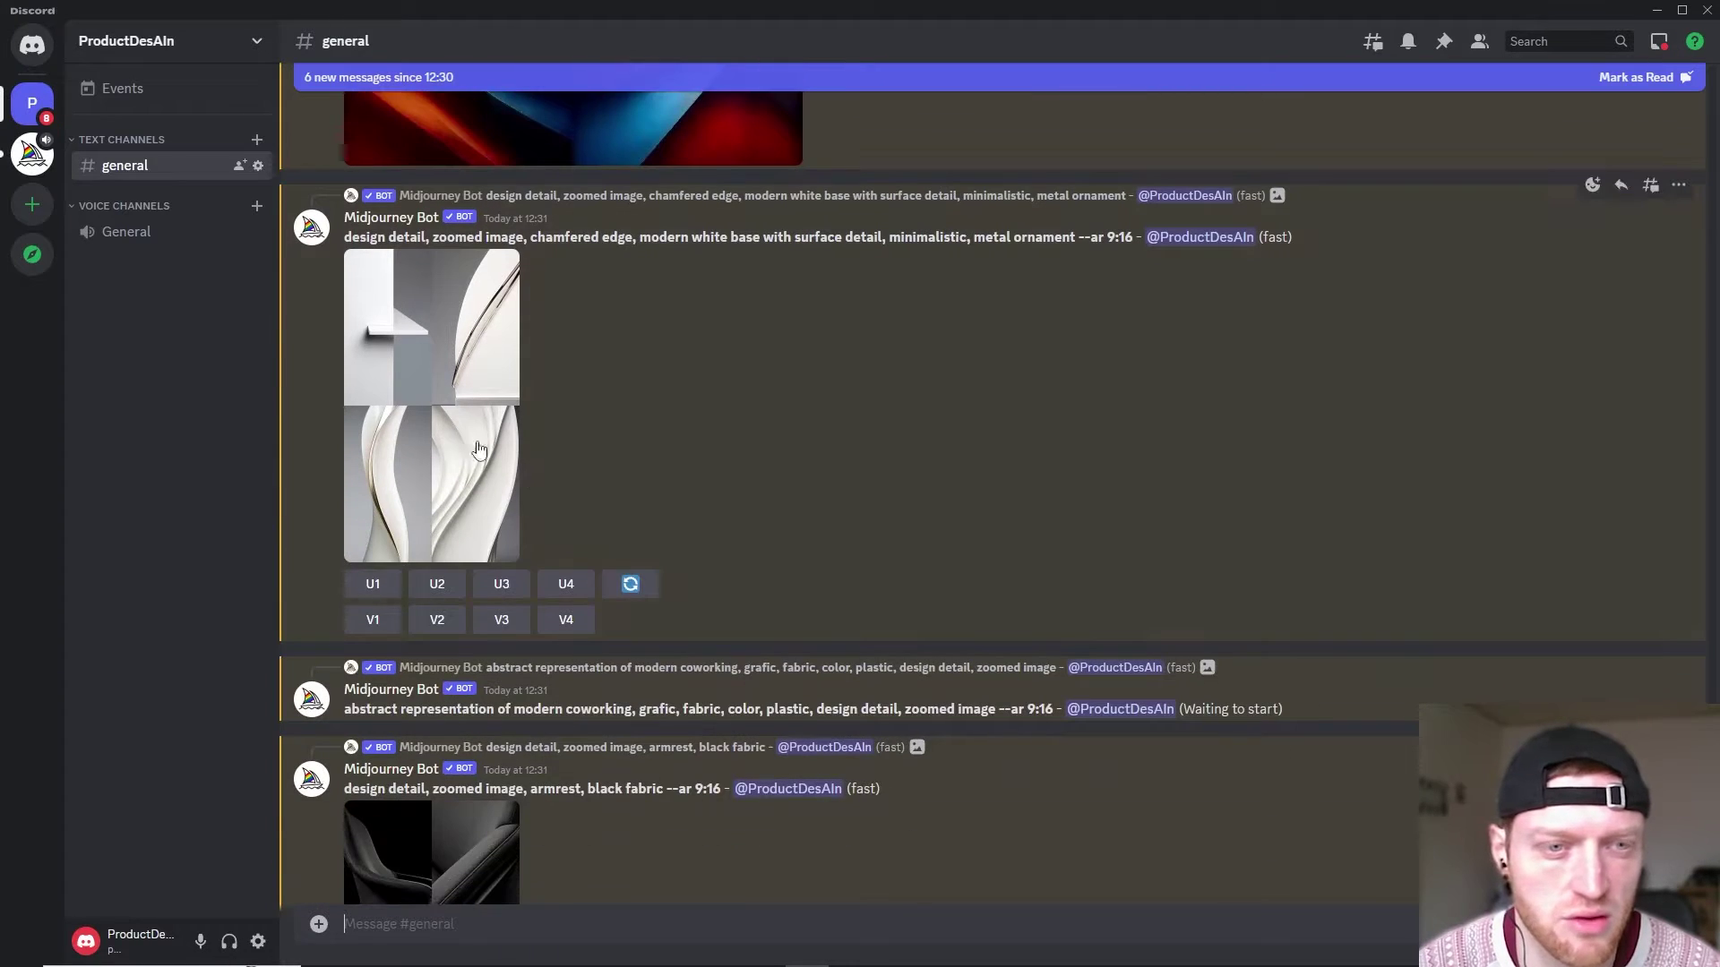
{"action": "left_click", "coordinate": [456, 377]}
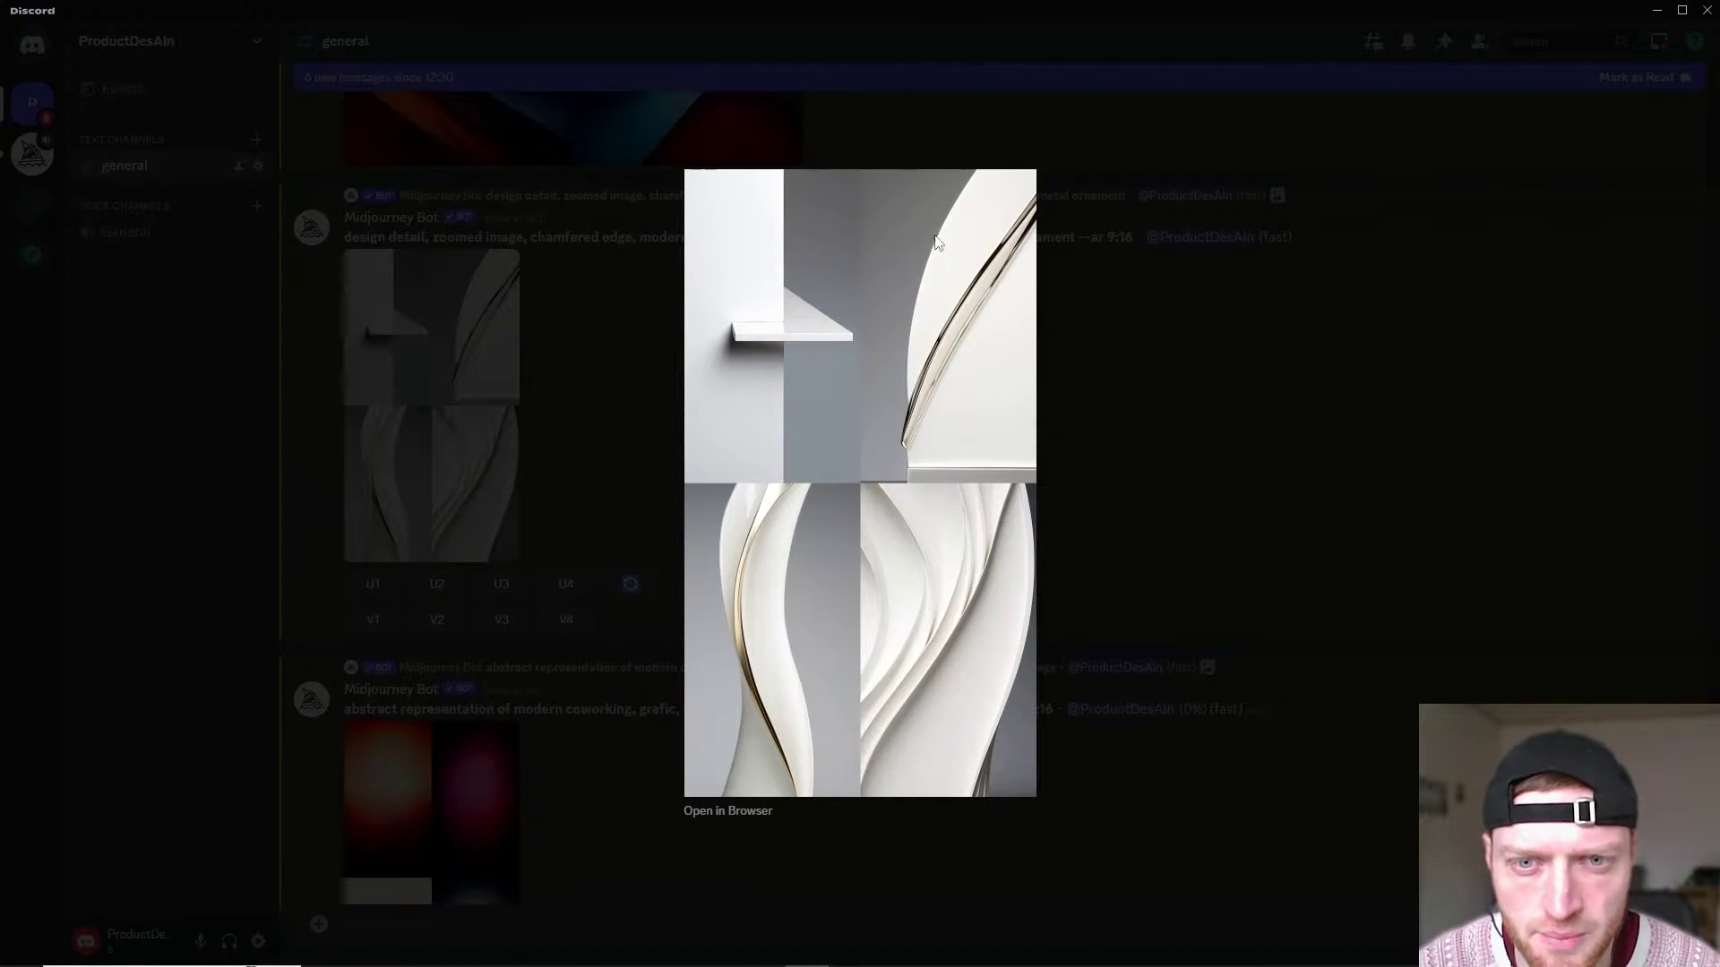
{"action": "left_click", "coordinate": [1098, 400]}
{"action": "scroll", "coordinate": [663, 434], "scroll_direction": "up", "scroll_amount": 3}
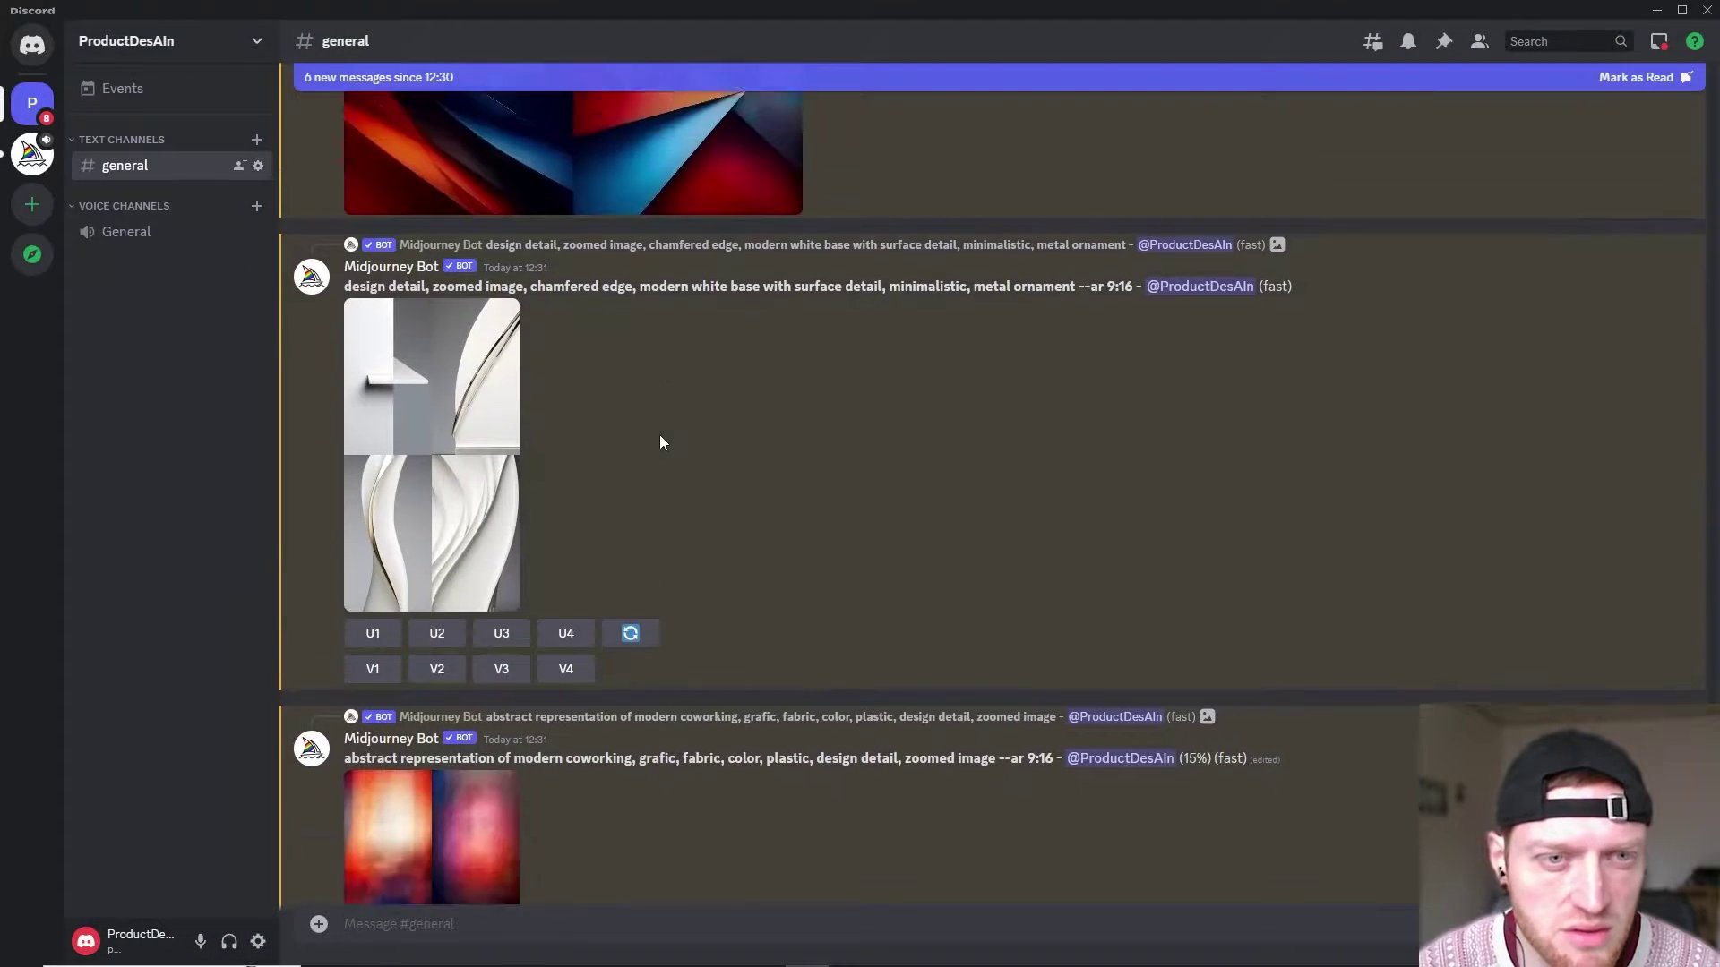
{"action": "scroll", "coordinate": [556, 515], "scroll_direction": "down", "scroll_amount": 5}
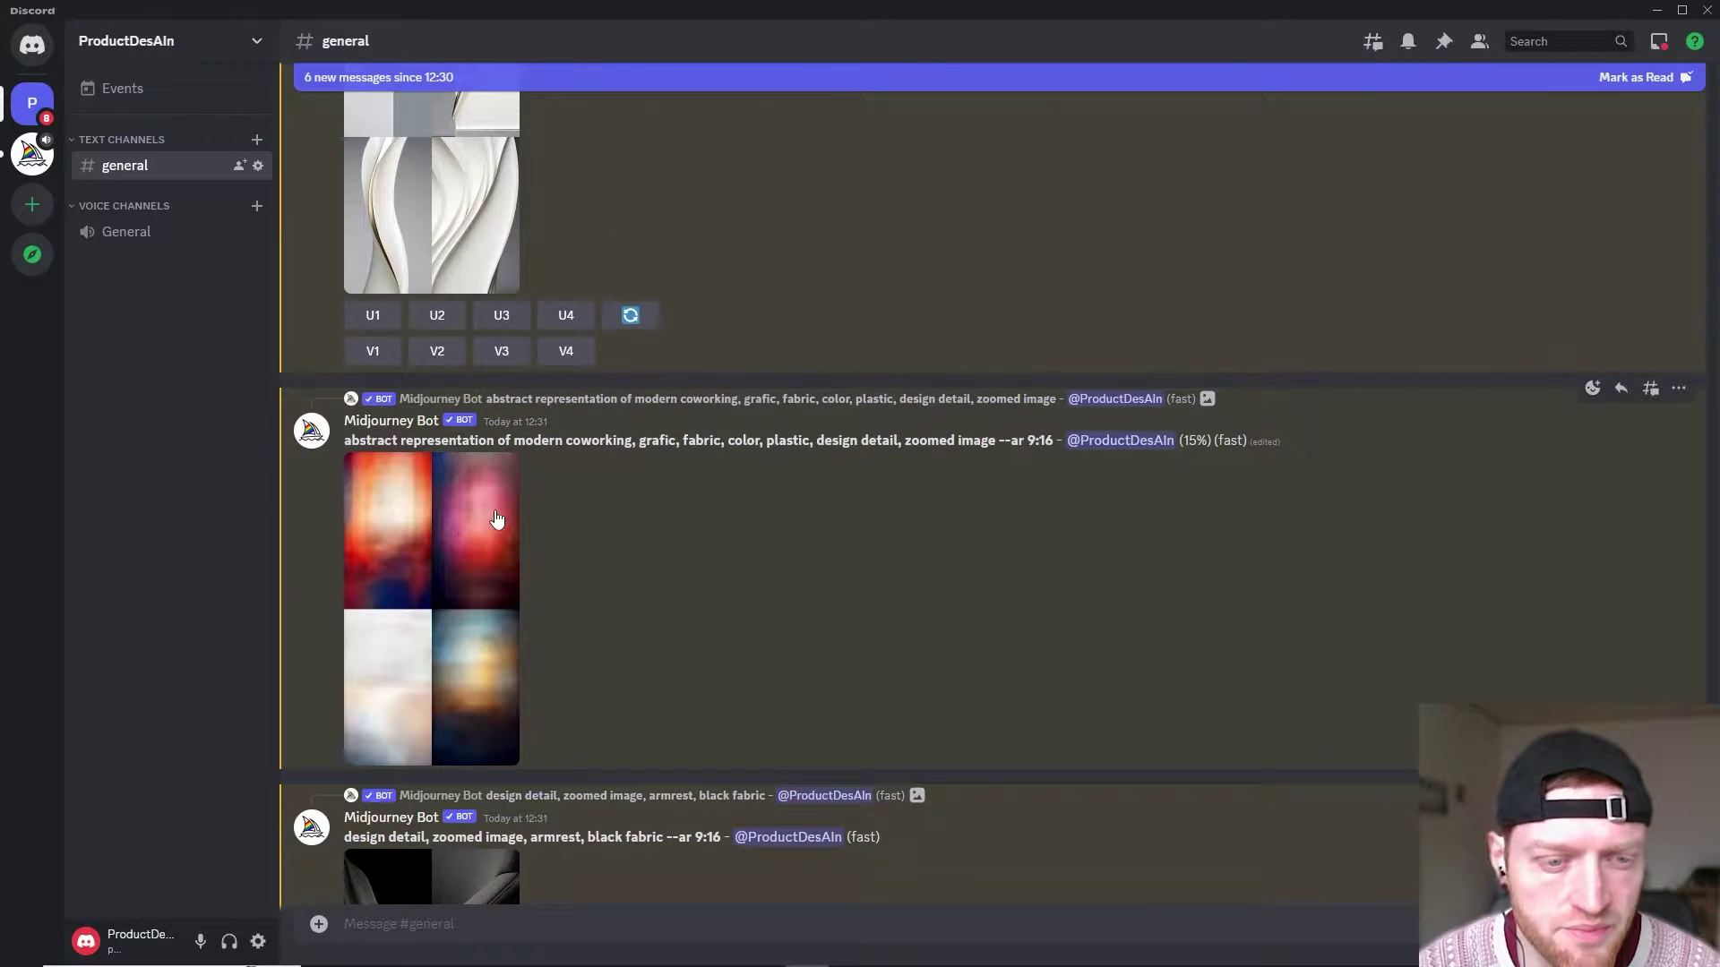
{"action": "scroll", "coordinate": [488, 520], "scroll_direction": "down", "scroll_amount": 4}
{"action": "left_click", "coordinate": [447, 531]}
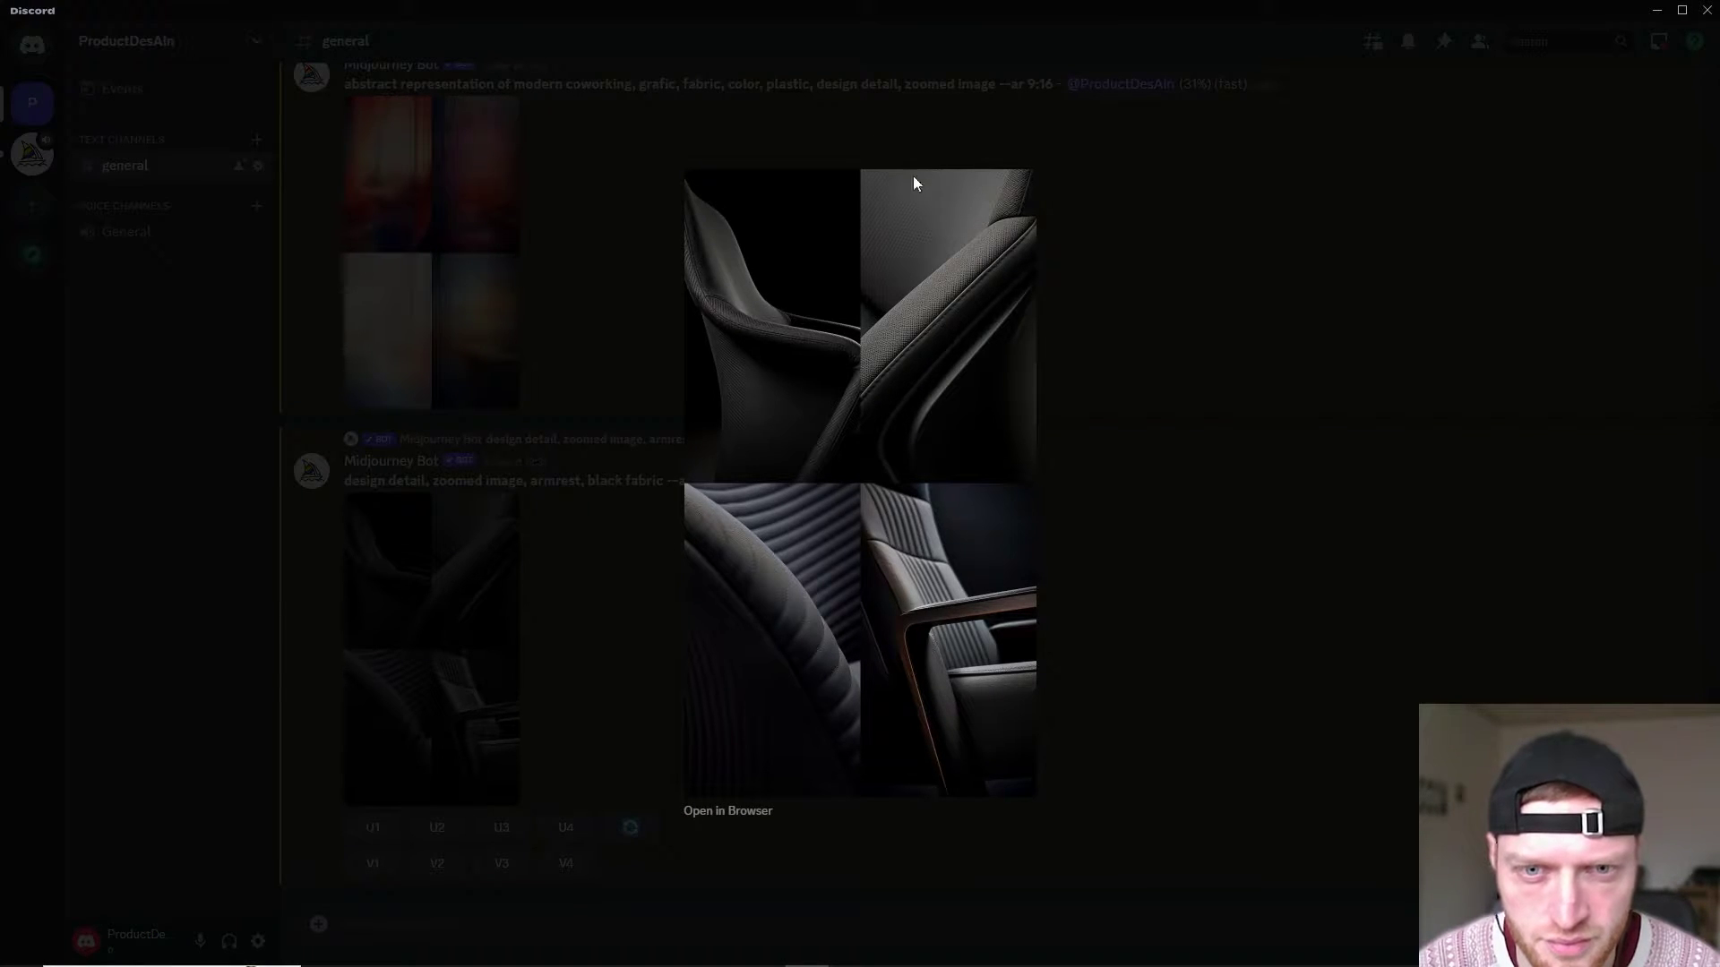
{"action": "left_click", "coordinate": [1089, 527]}
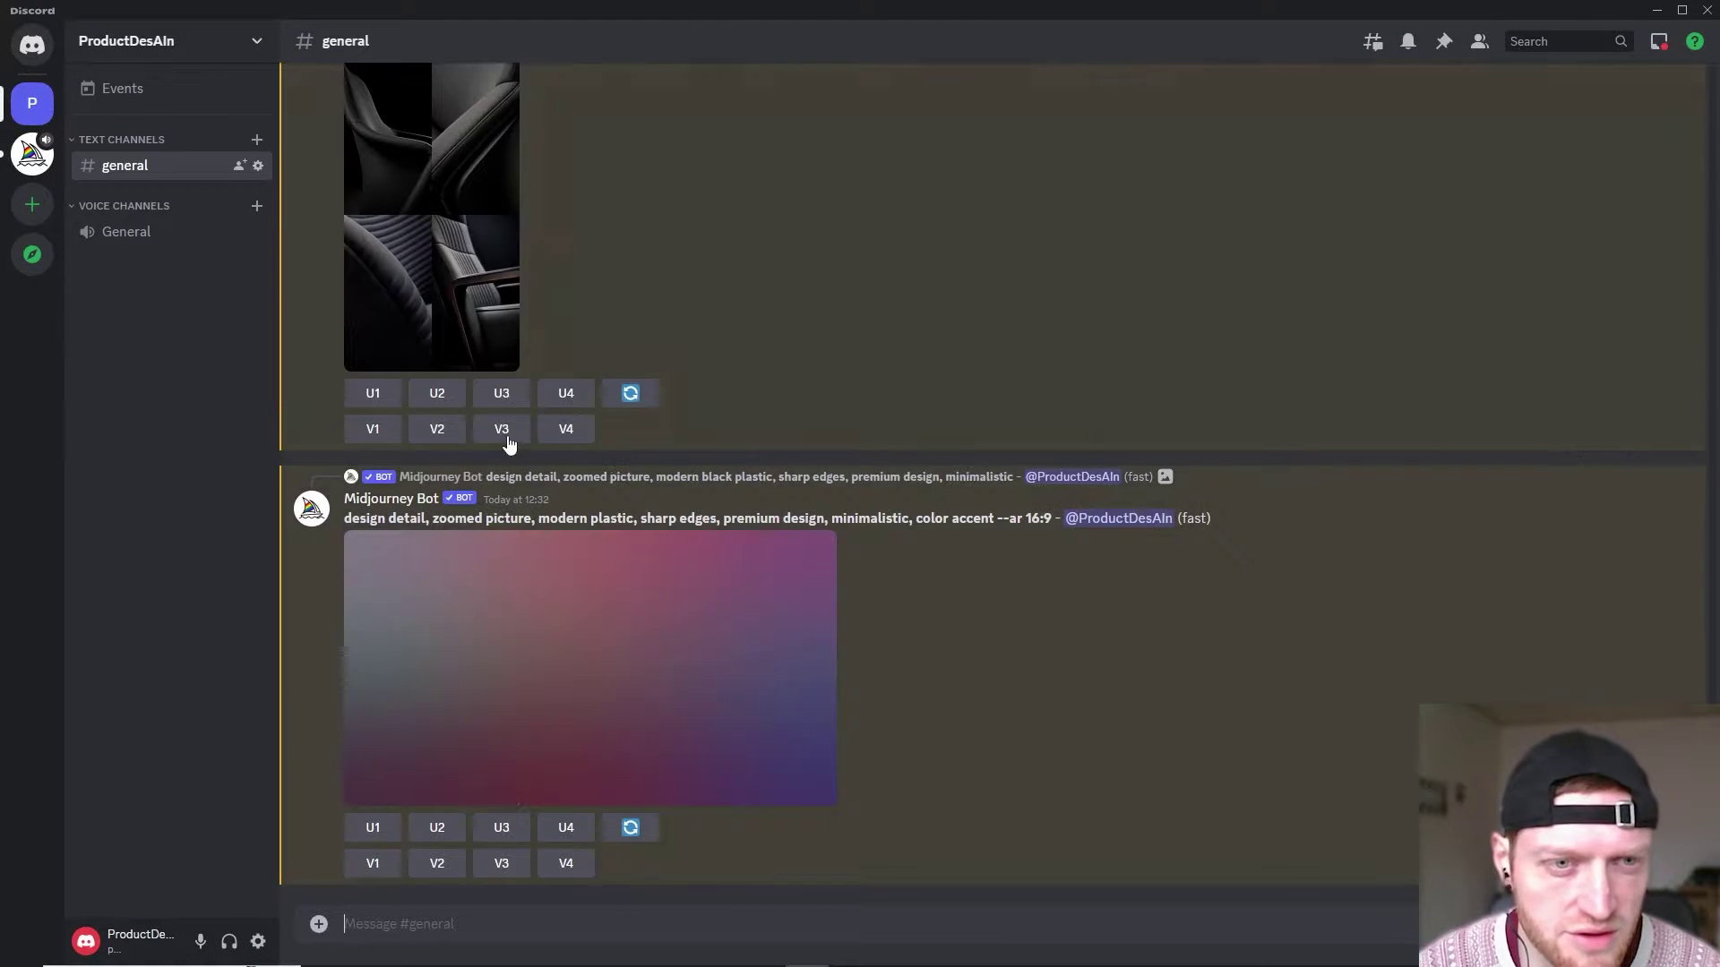
{"action": "left_click", "coordinate": [535, 620]}
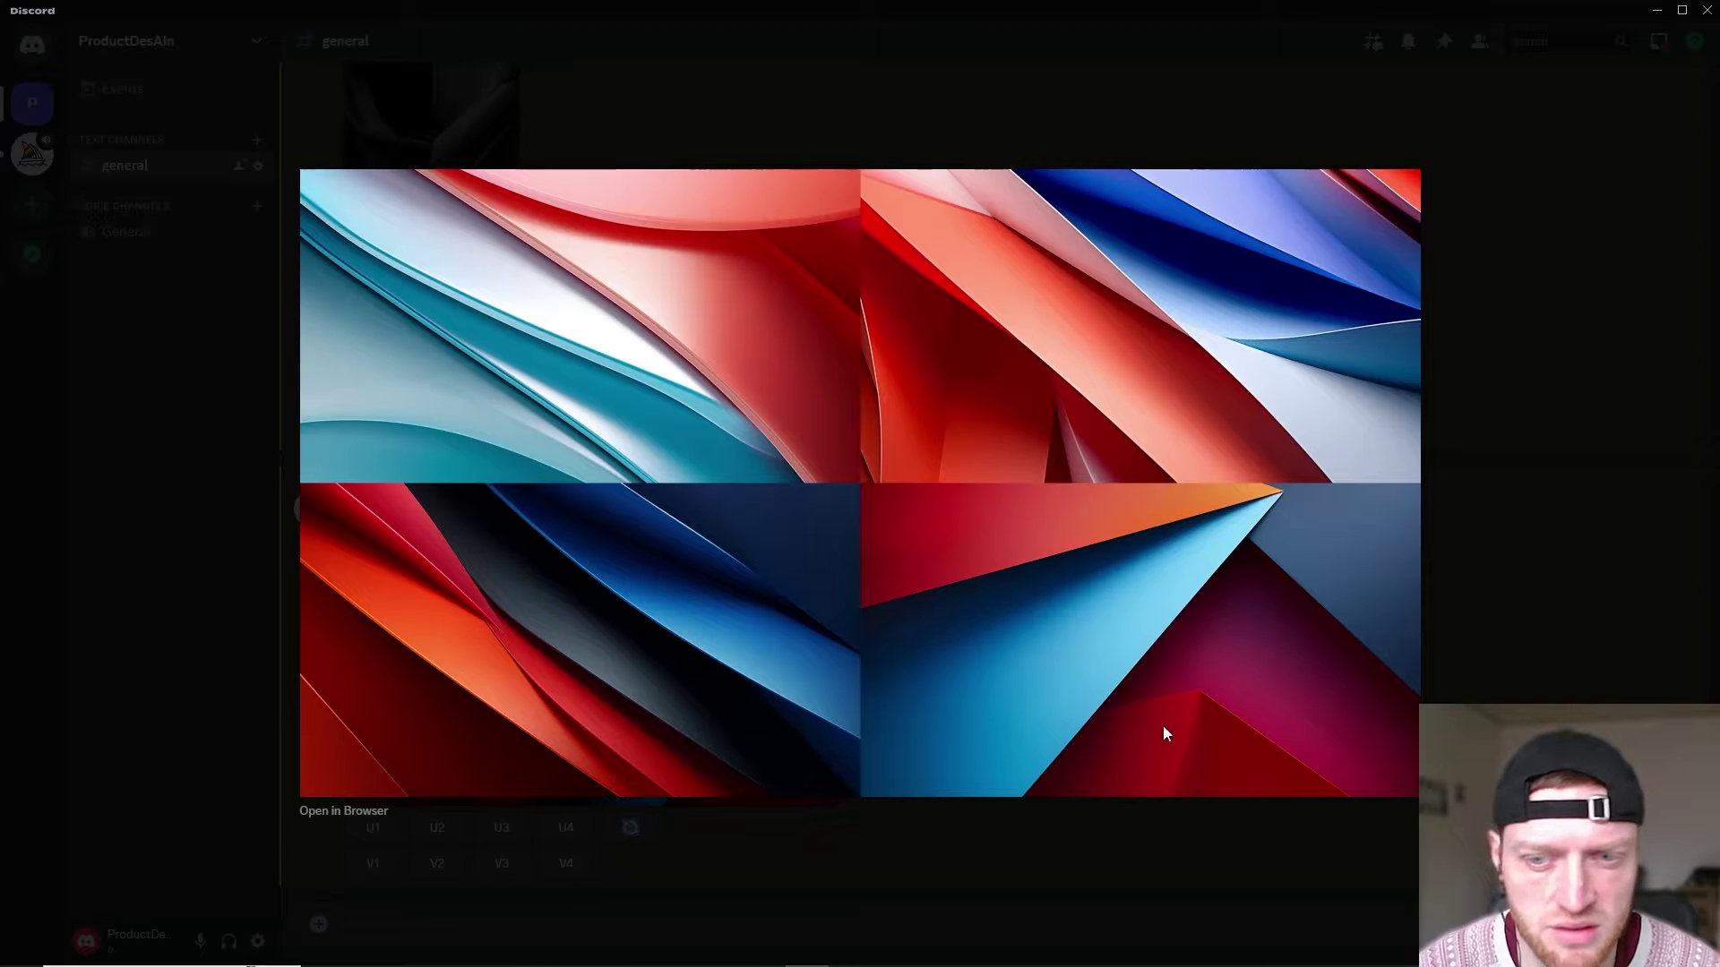
{"action": "left_click", "coordinate": [1452, 607]}
Review the newly generated black plastic, white base, modern coworking, armrest and color accent grids in the channel
{"action": "scroll", "coordinate": [502, 605], "scroll_direction": "up", "scroll_amount": 8}
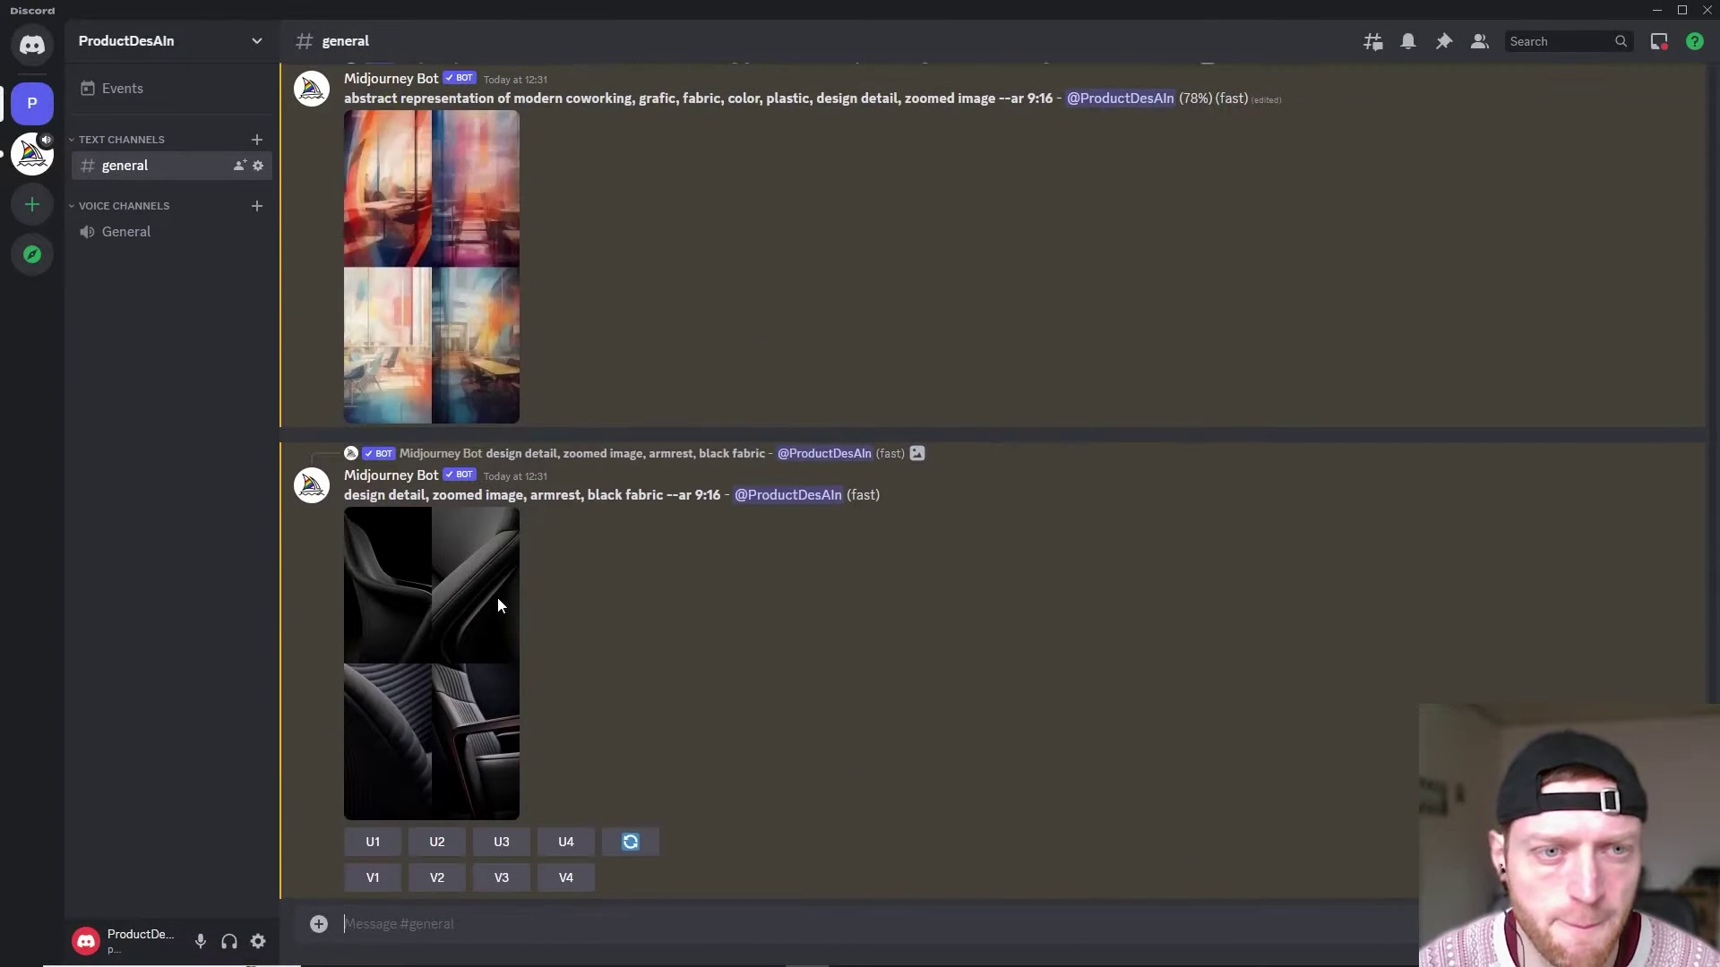
{"action": "scroll", "coordinate": [497, 598], "scroll_direction": "up", "scroll_amount": 9}
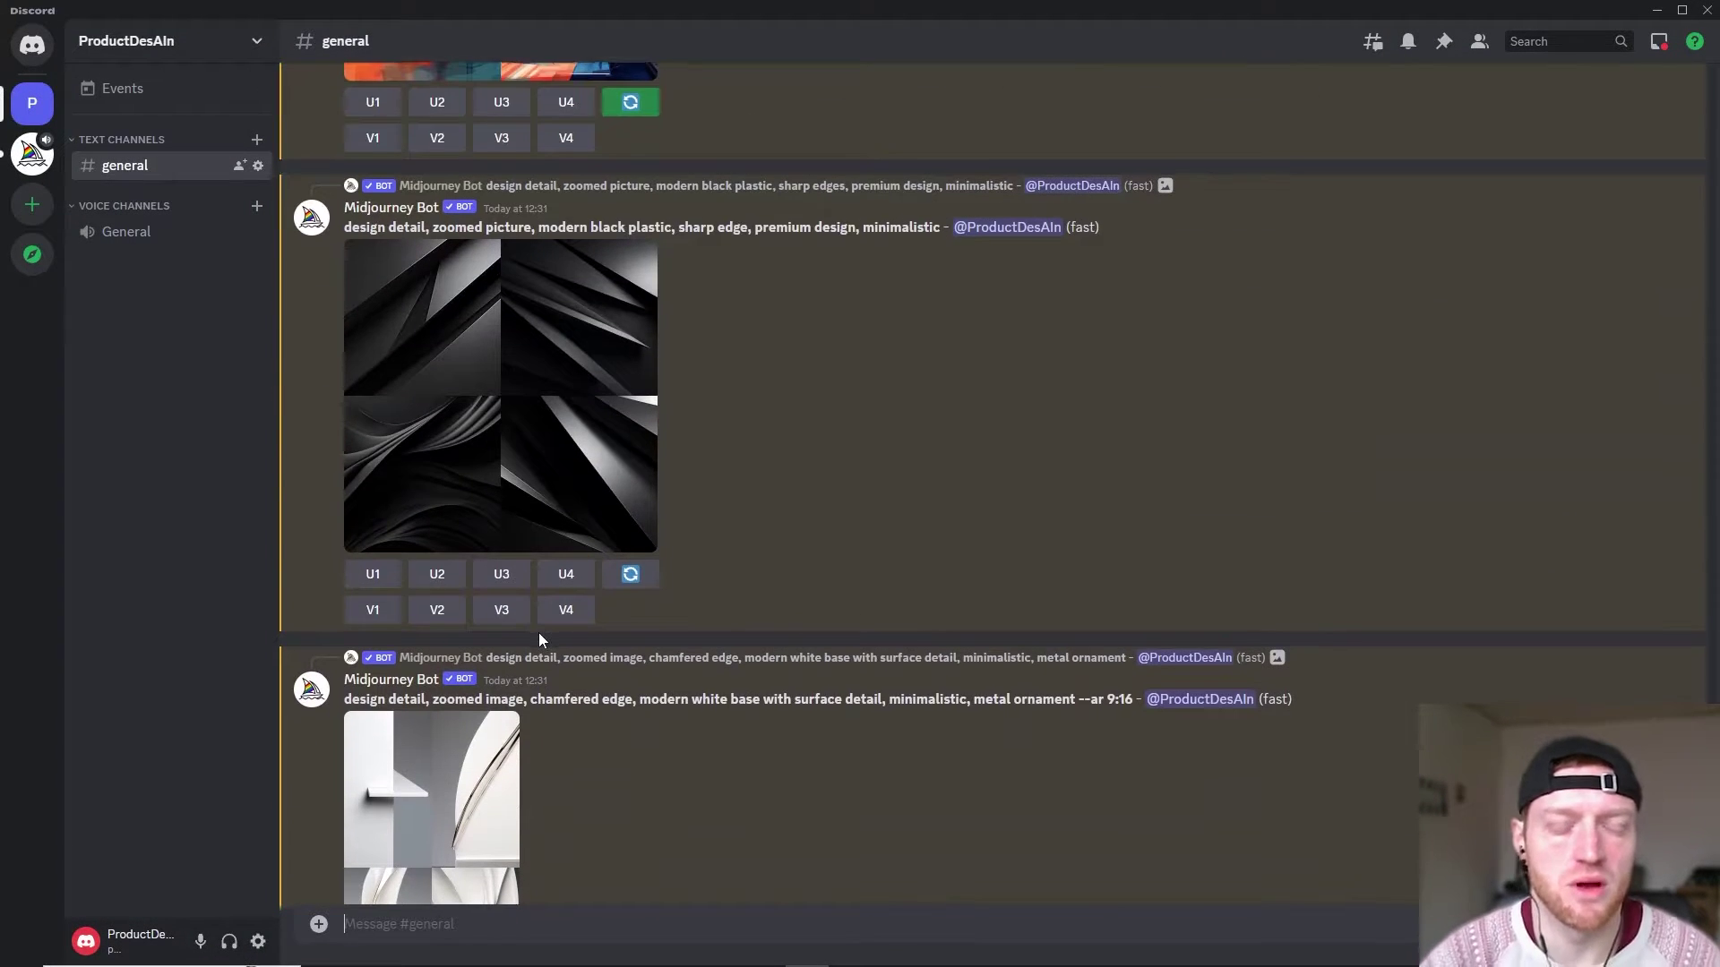
{"action": "scroll", "coordinate": [539, 632], "scroll_direction": "down", "scroll_amount": 5}
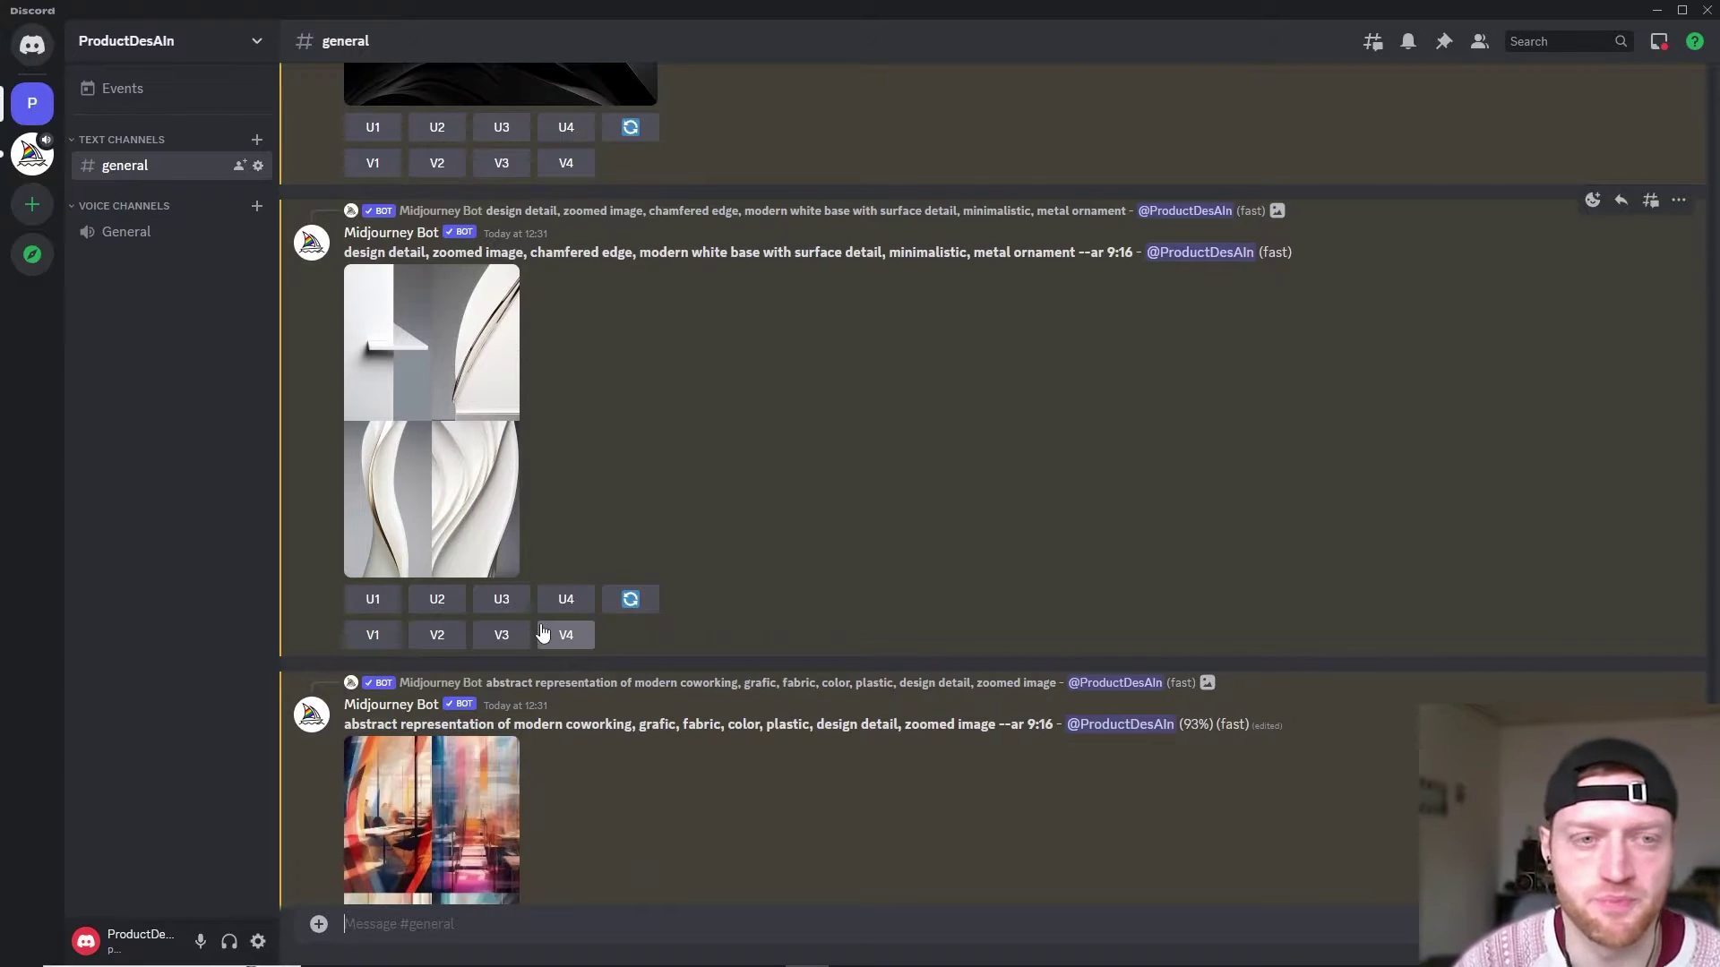
{"action": "scroll", "coordinate": [543, 627], "scroll_direction": "down", "scroll_amount": 4}
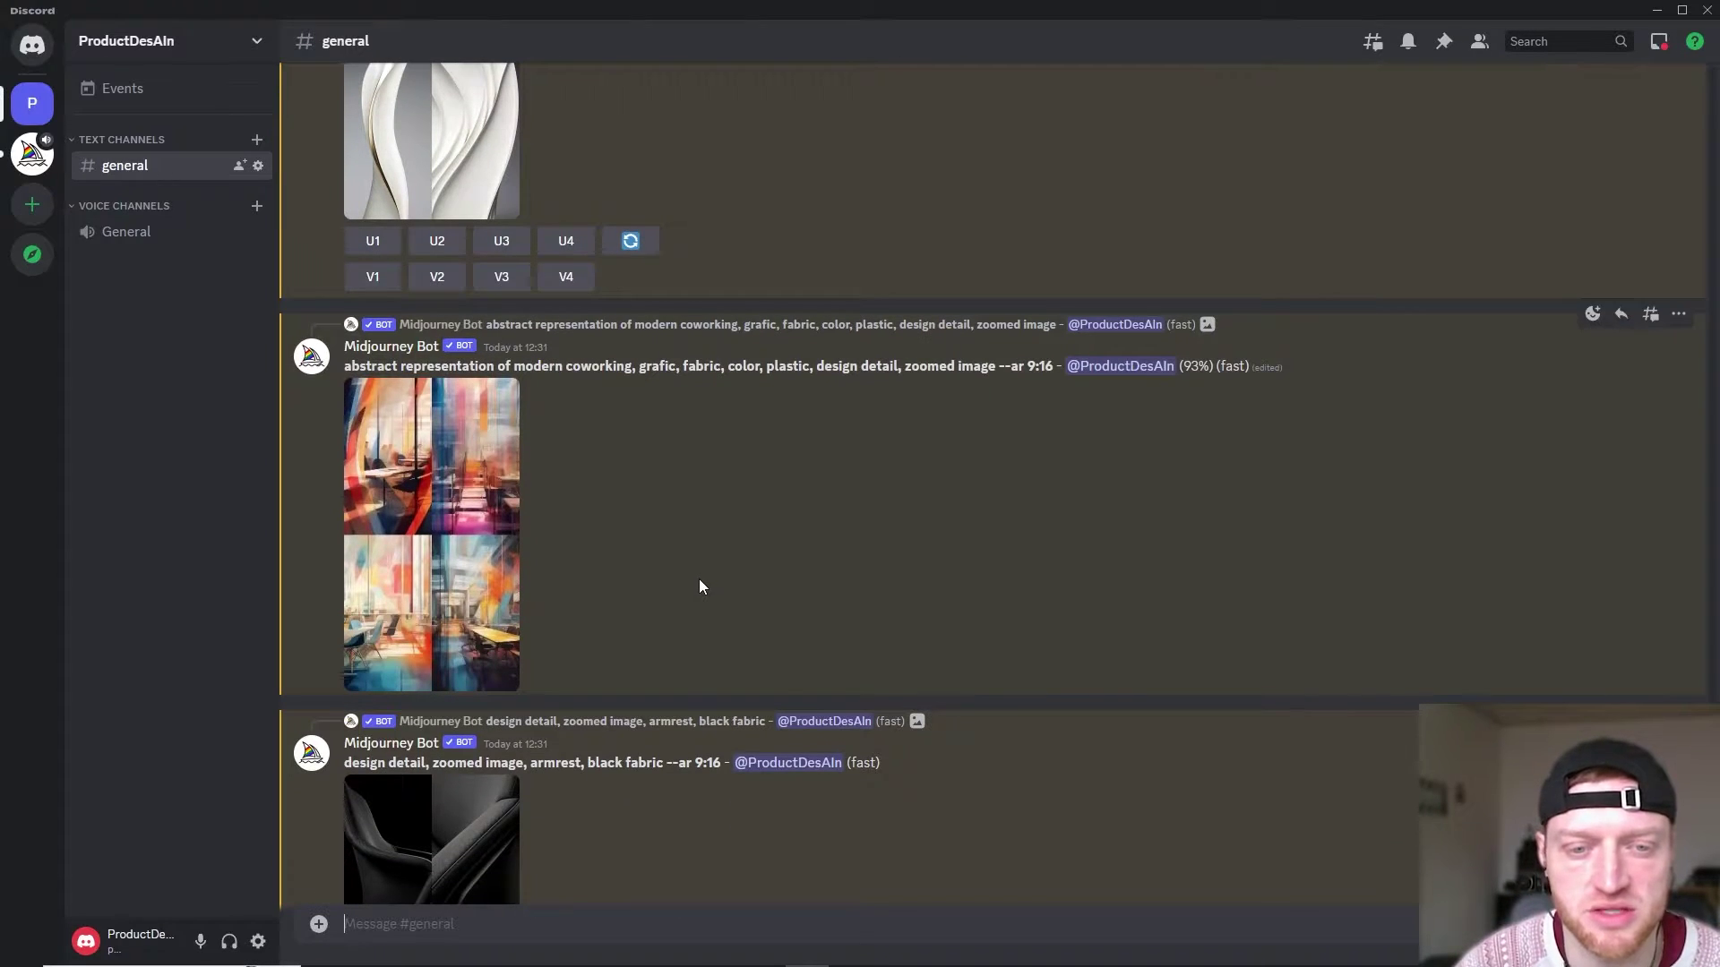
{"action": "scroll", "coordinate": [667, 564], "scroll_direction": "down", "scroll_amount": 6}
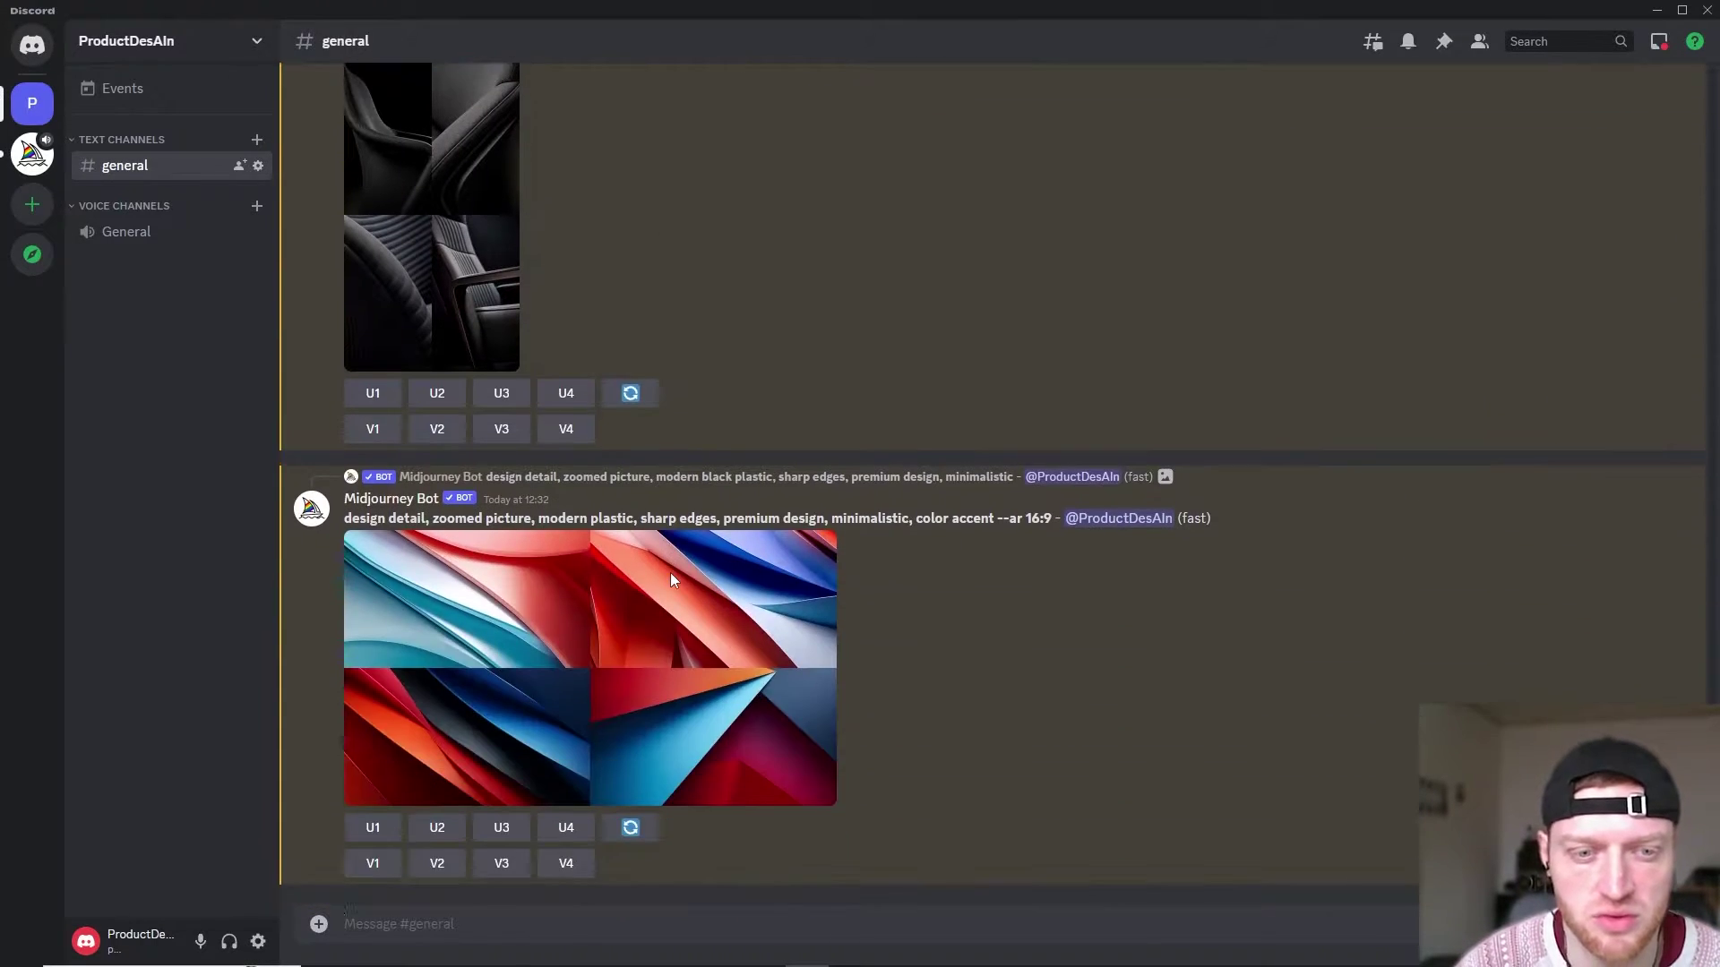
{"action": "scroll", "coordinate": [482, 643], "scroll_direction": "up", "scroll_amount": 10}
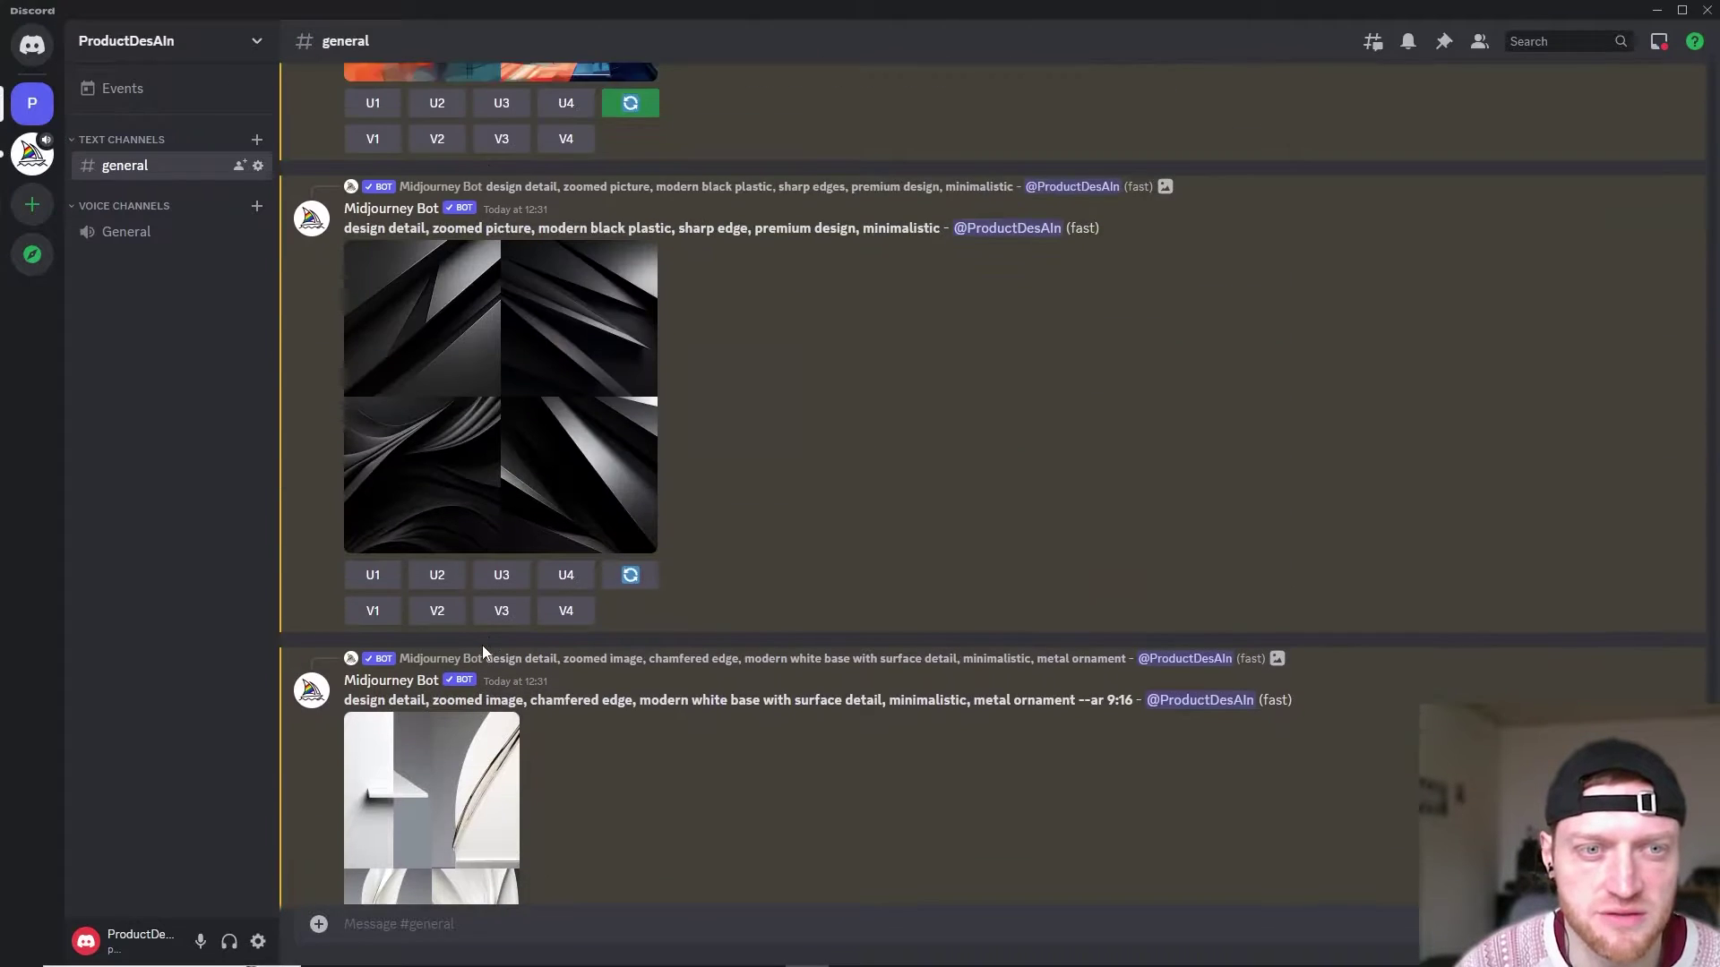
Upscale the fourth and second images of the 9 November modern black plastic, sharp edges, premium design grid
{"action": "scroll", "coordinate": [483, 652], "scroll_direction": "up", "scroll_amount": 10}
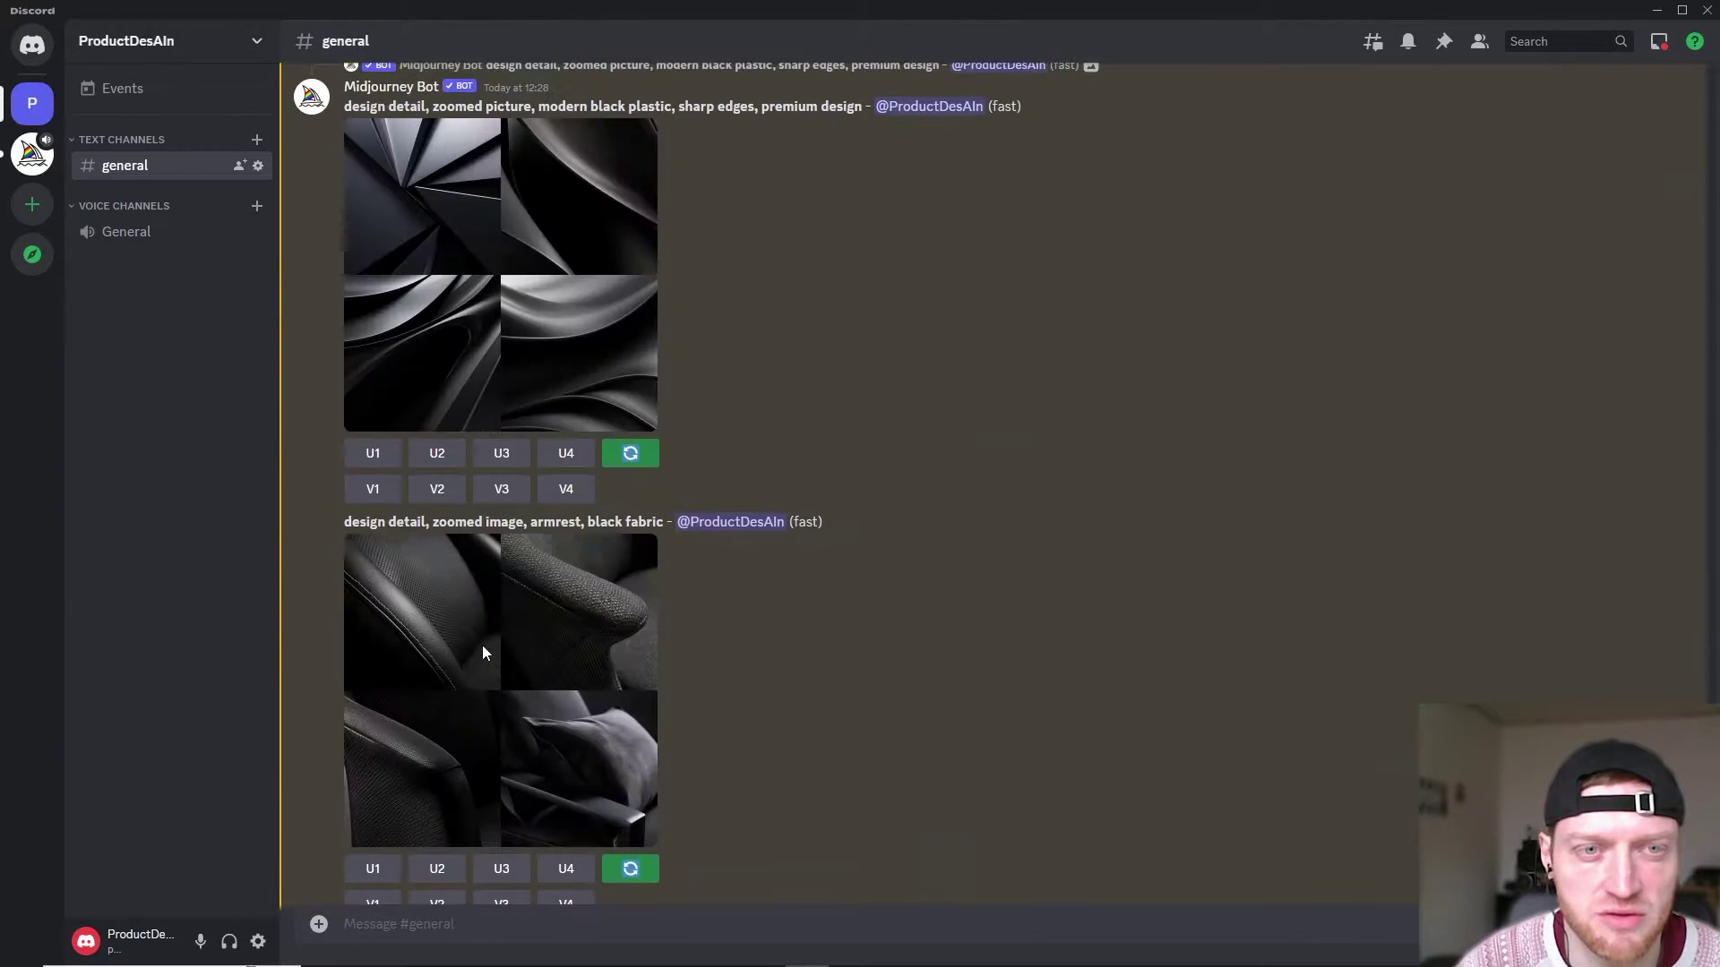
{"action": "scroll", "coordinate": [515, 625], "scroll_direction": "up", "scroll_amount": 15}
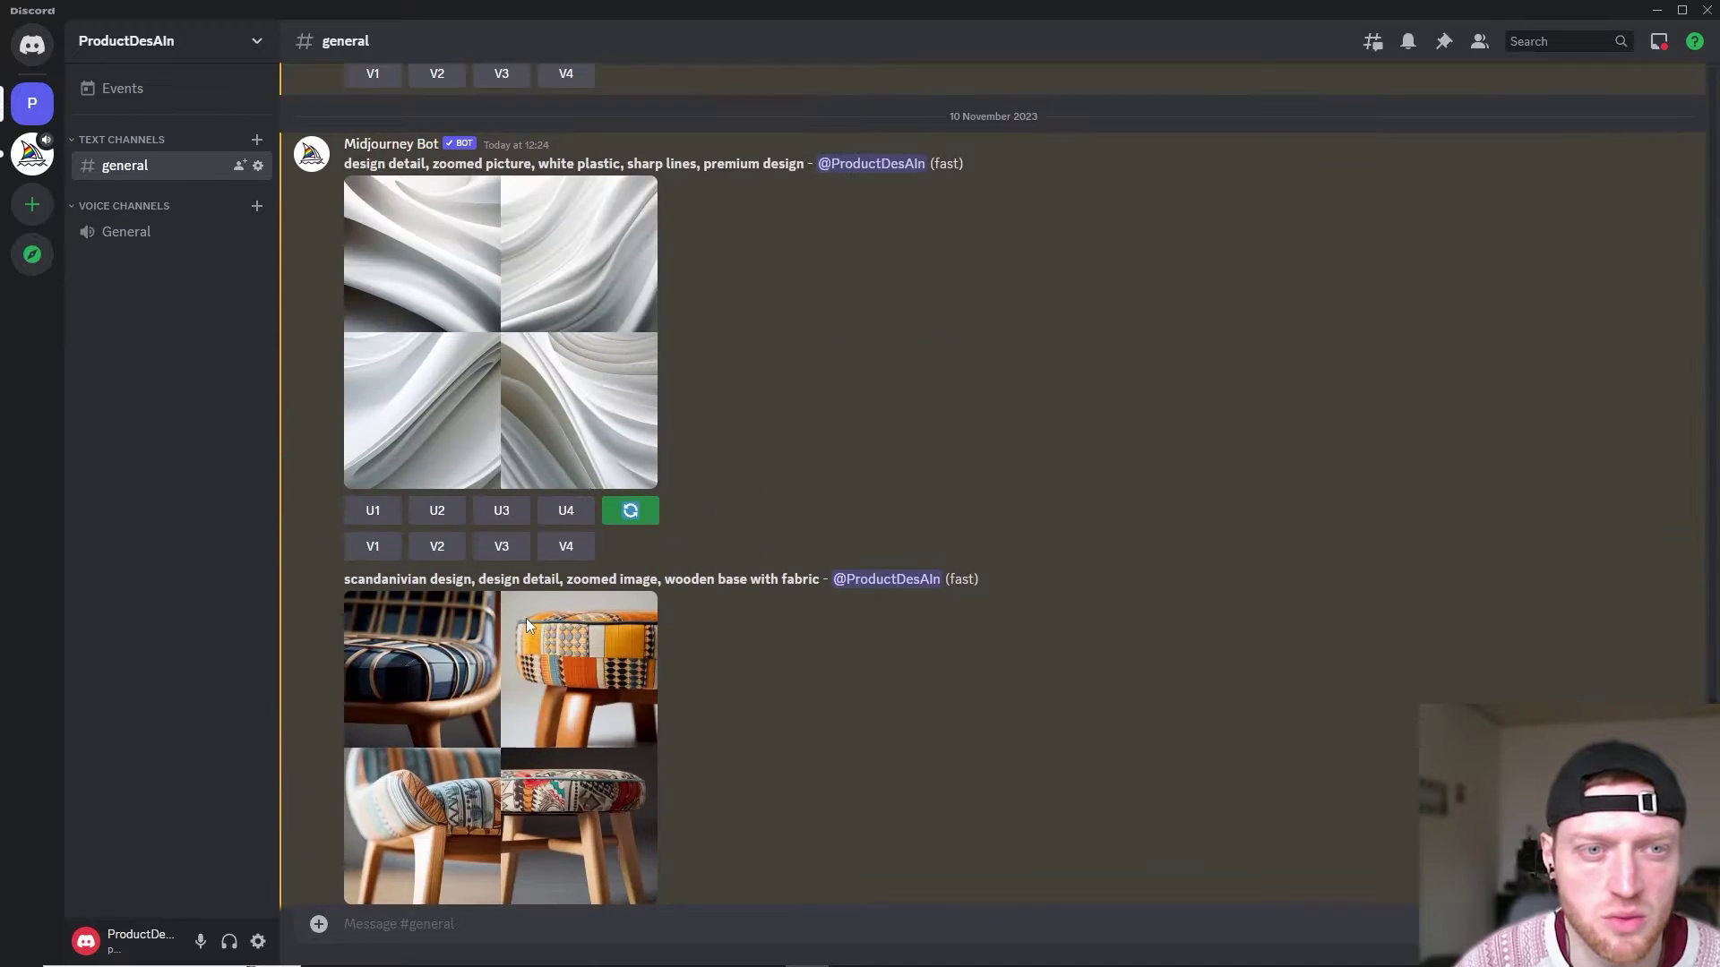
{"action": "scroll", "coordinate": [525, 618], "scroll_direction": "up", "scroll_amount": 3}
{"action": "scroll", "coordinate": [533, 597], "scroll_direction": "down", "scroll_amount": 5}
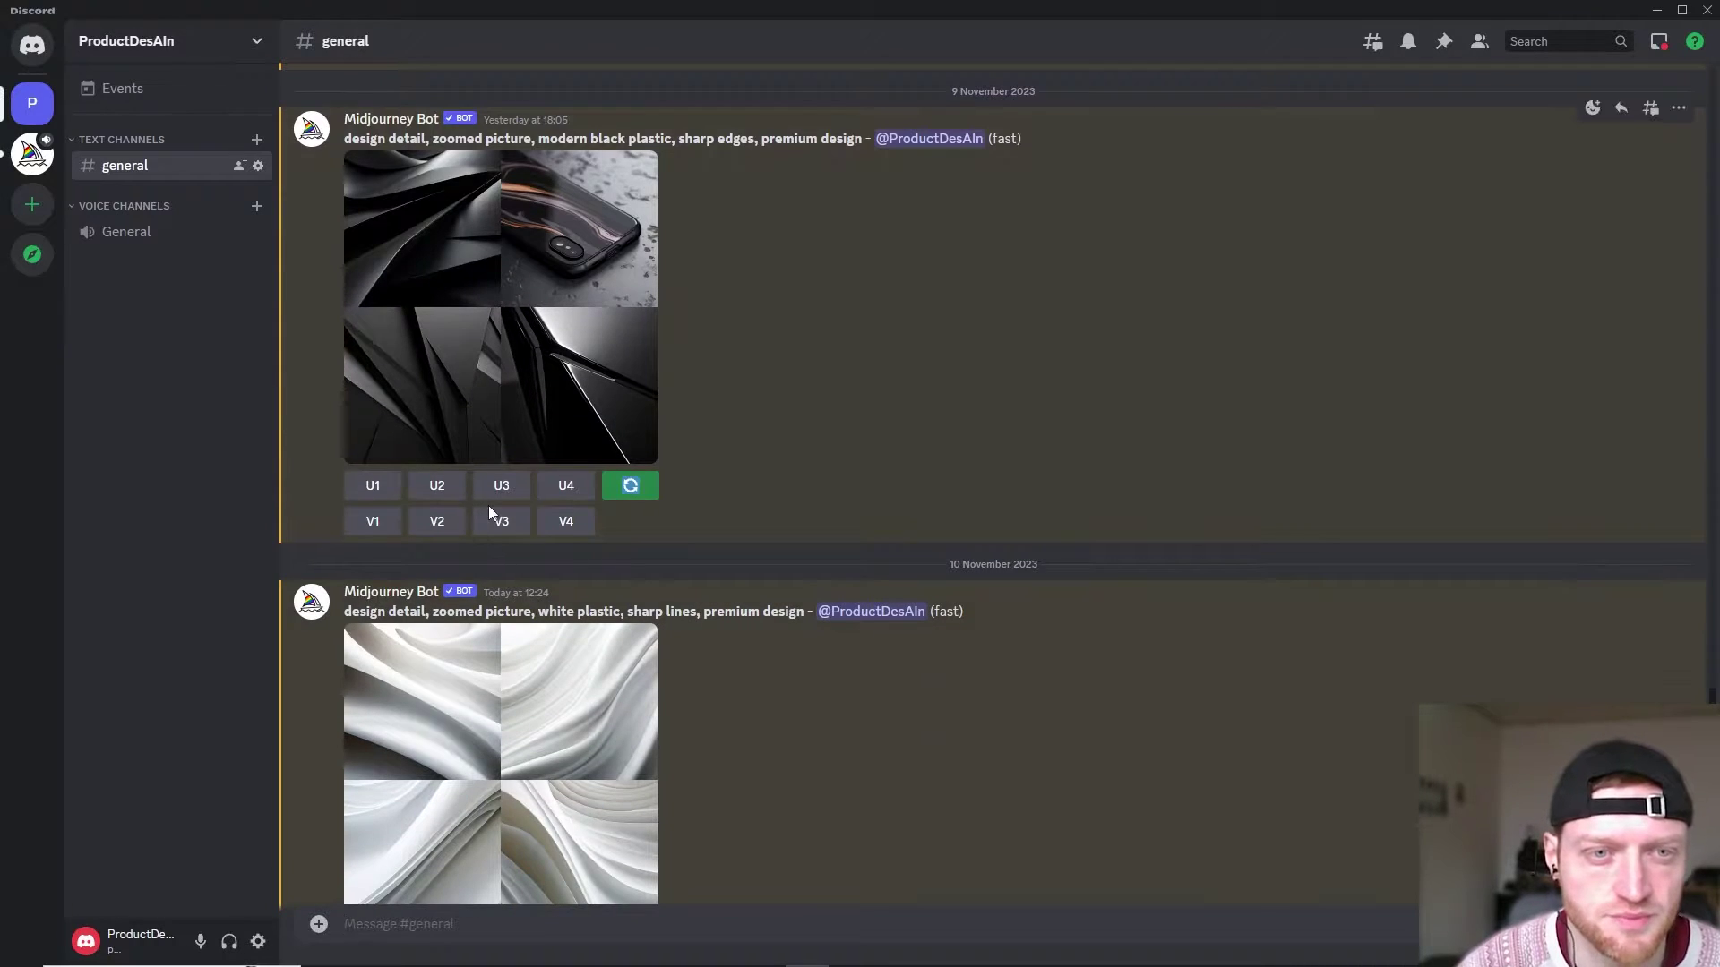
{"action": "scroll", "coordinate": [487, 505], "scroll_direction": "up", "scroll_amount": 2}
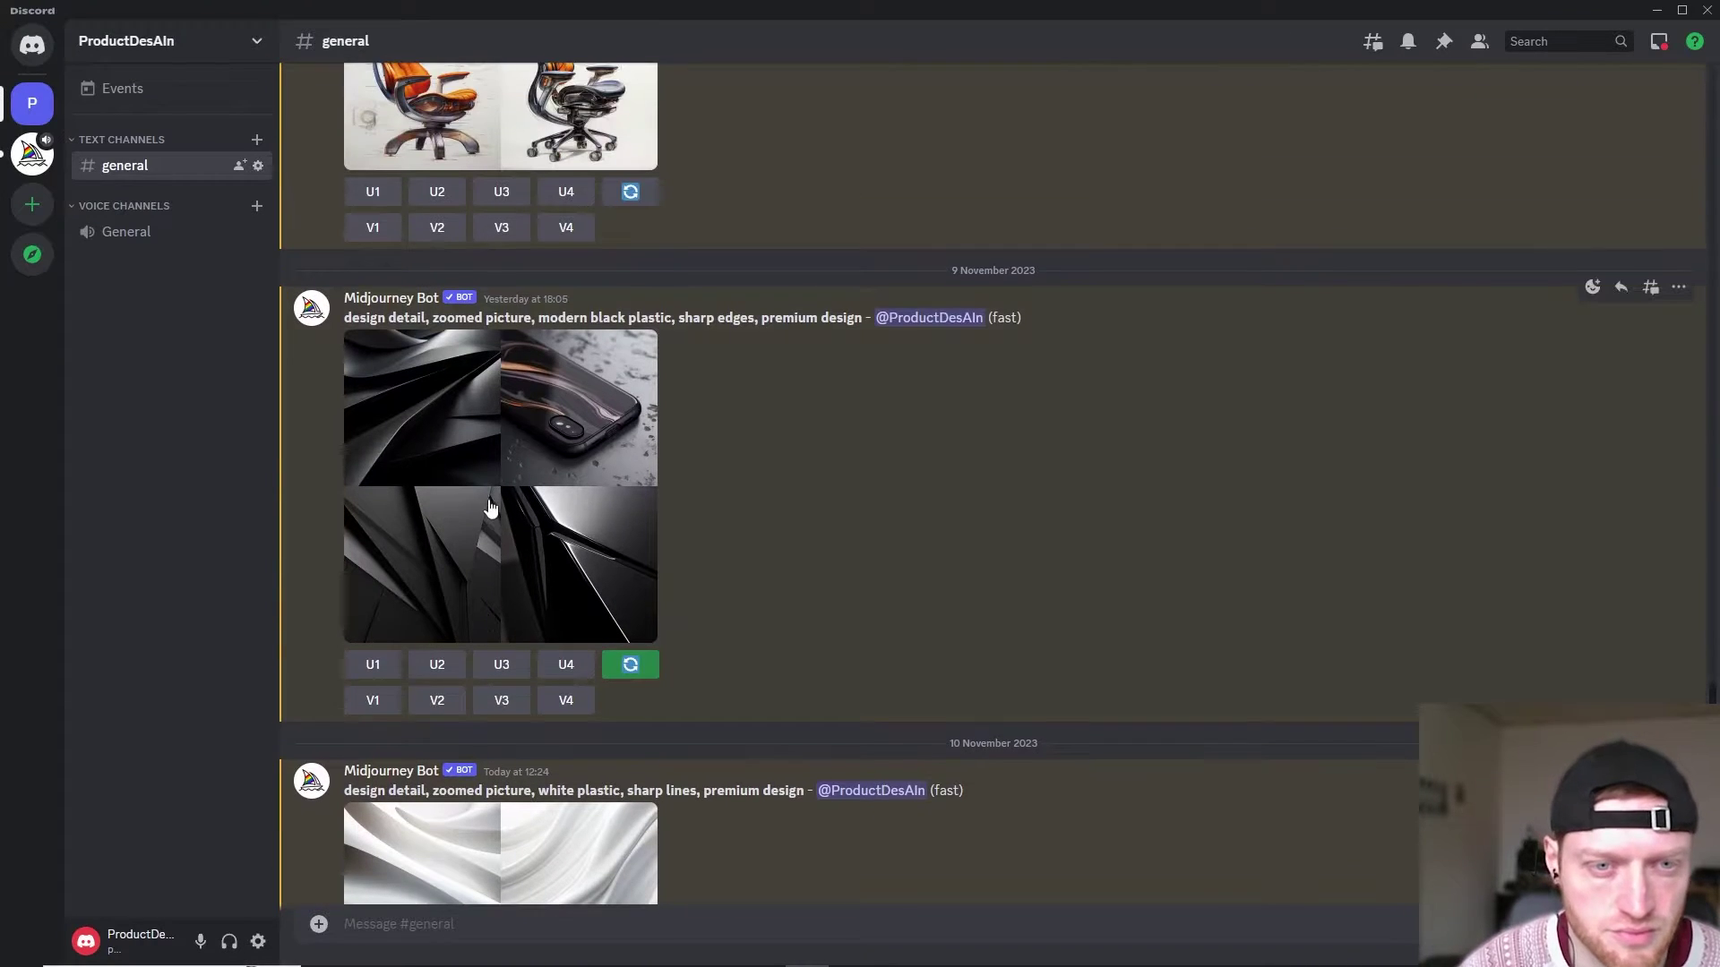
{"action": "left_click", "coordinate": [568, 665]}
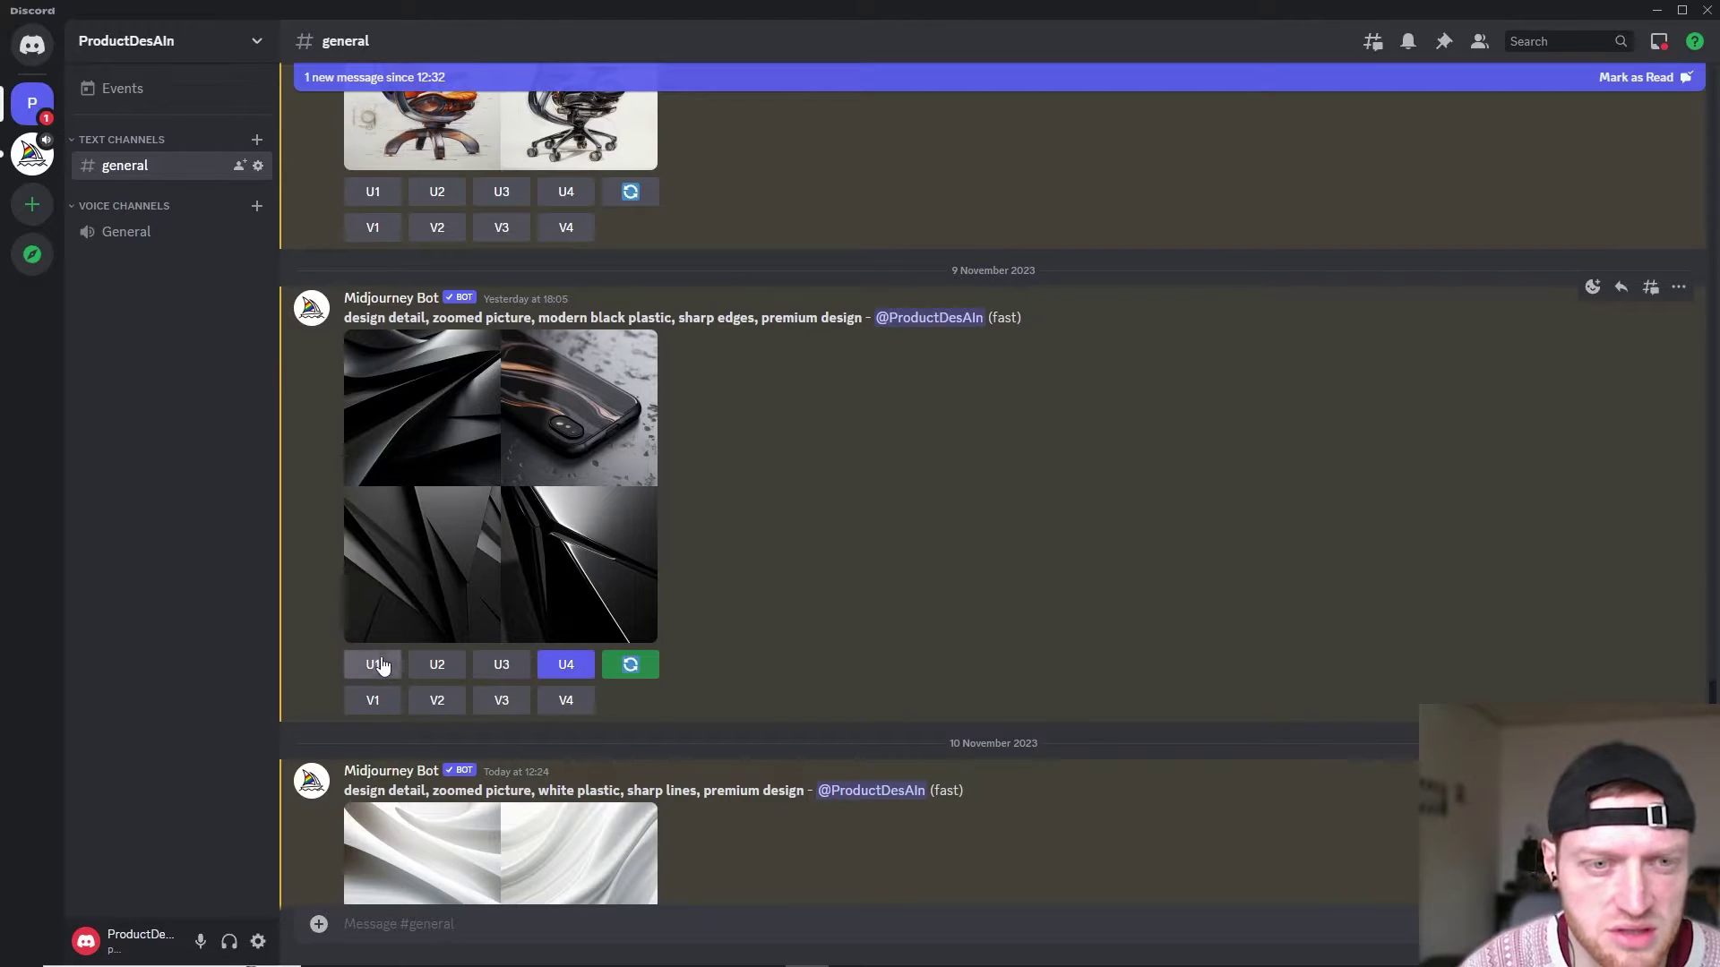
{"action": "left_click", "coordinate": [424, 673]}
Upscale the first image of the white plastic, sharp lines, premium design grid
{"action": "scroll", "coordinate": [449, 593], "scroll_direction": "down", "scroll_amount": 4}
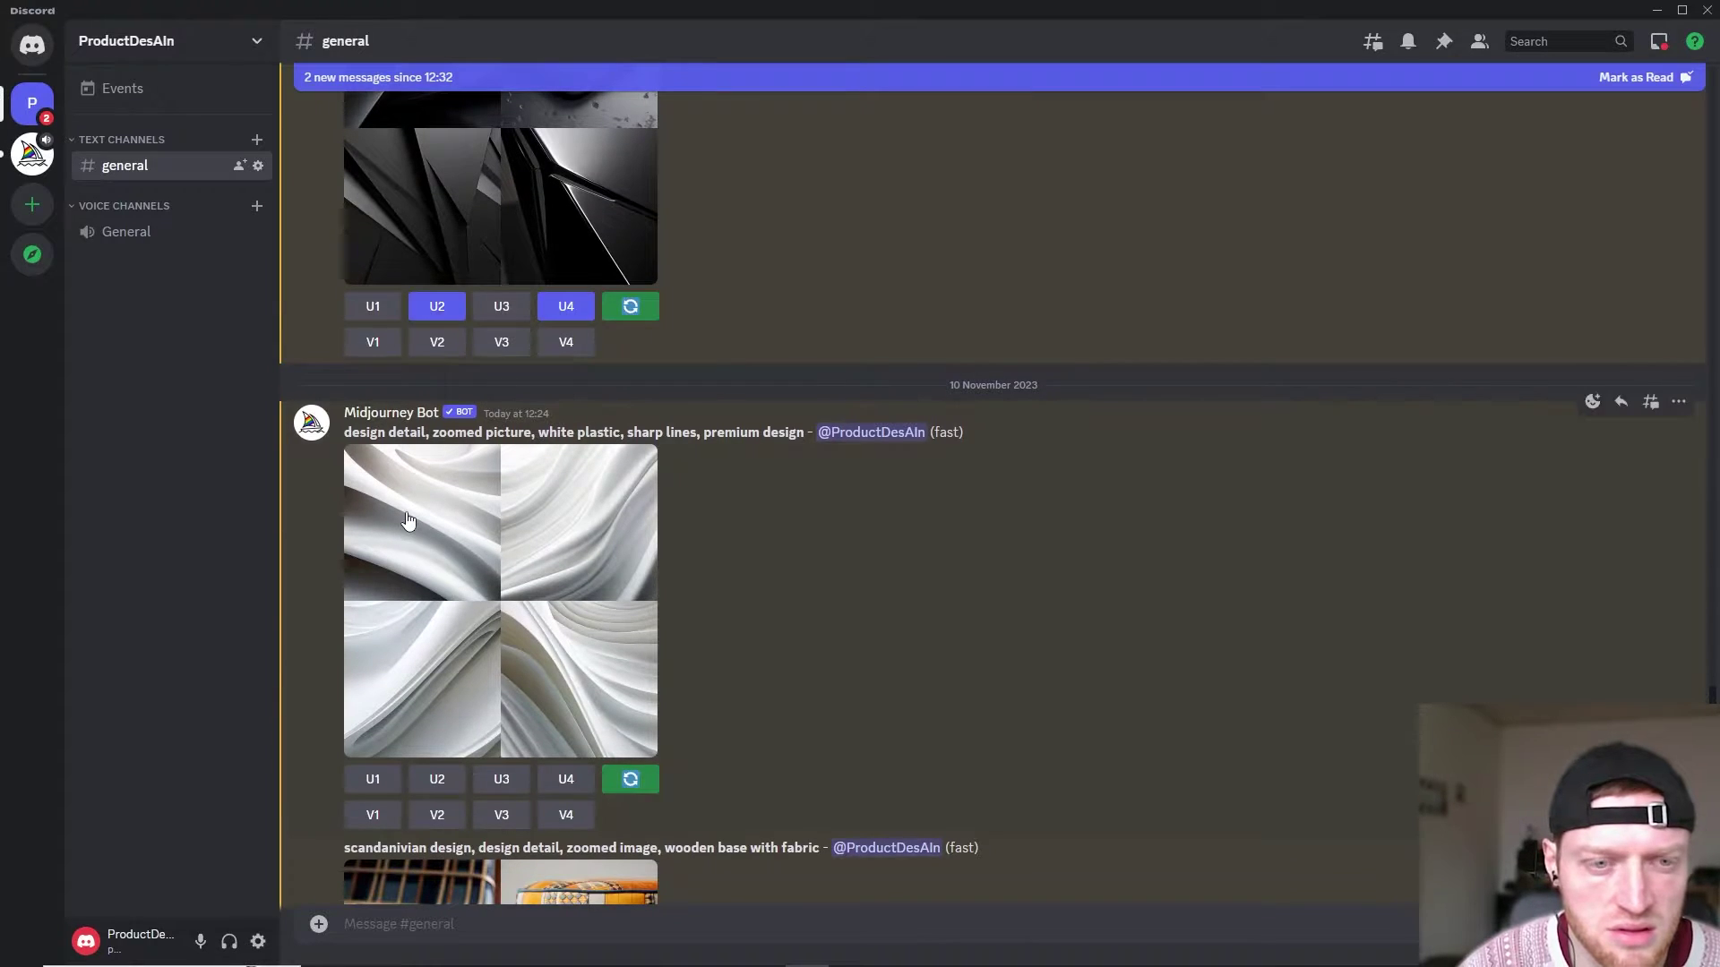
{"action": "scroll", "coordinate": [405, 517], "scroll_direction": "down", "scroll_amount": 1}
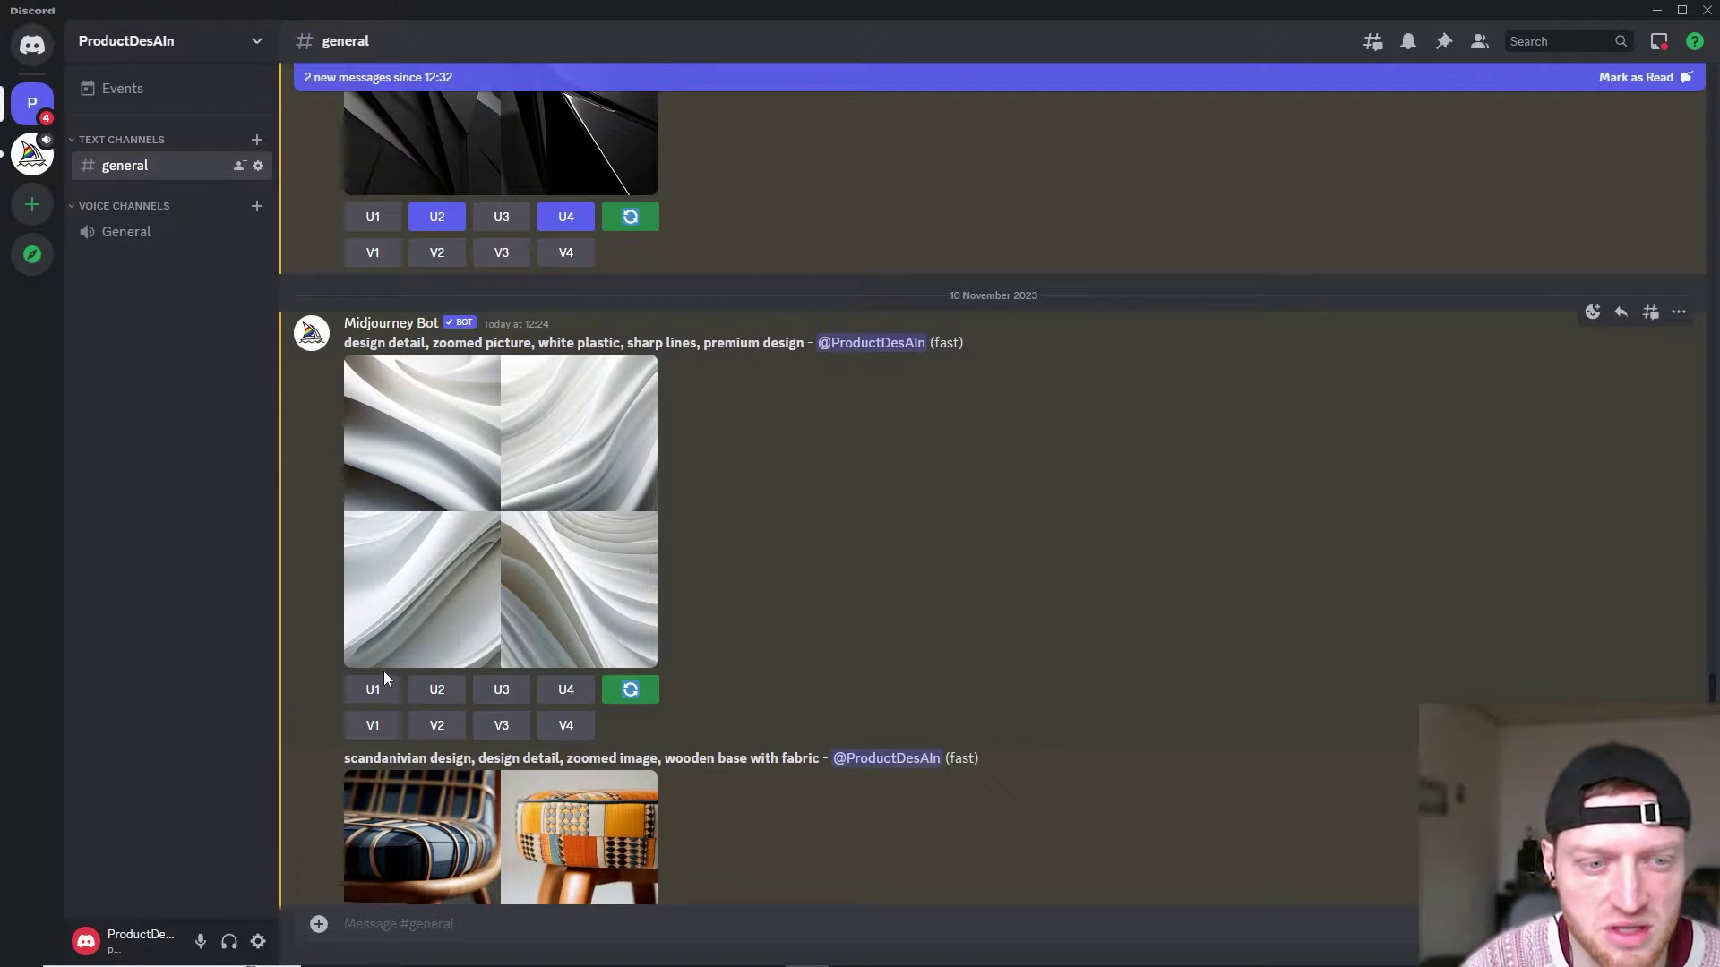
{"action": "left_click", "coordinate": [373, 689]}
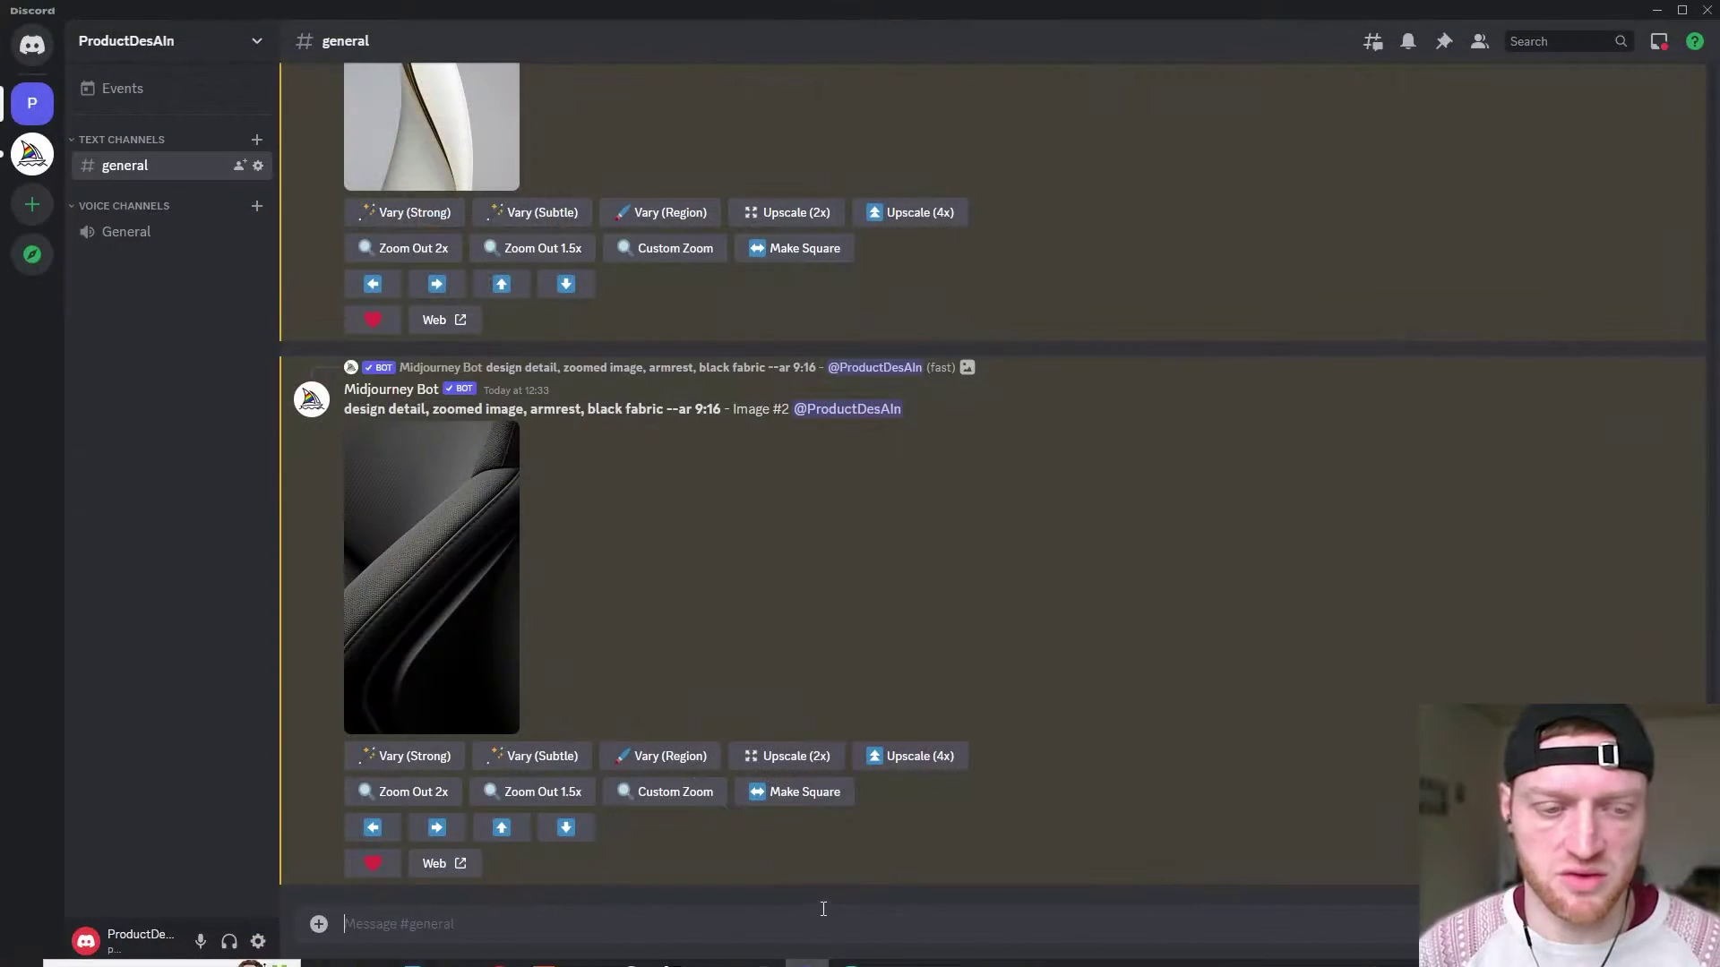
Start a /blend command with the black ergonomic working chair as image1 and the orange user-centric working chair as image2
{"action": "type", "text": "/"}
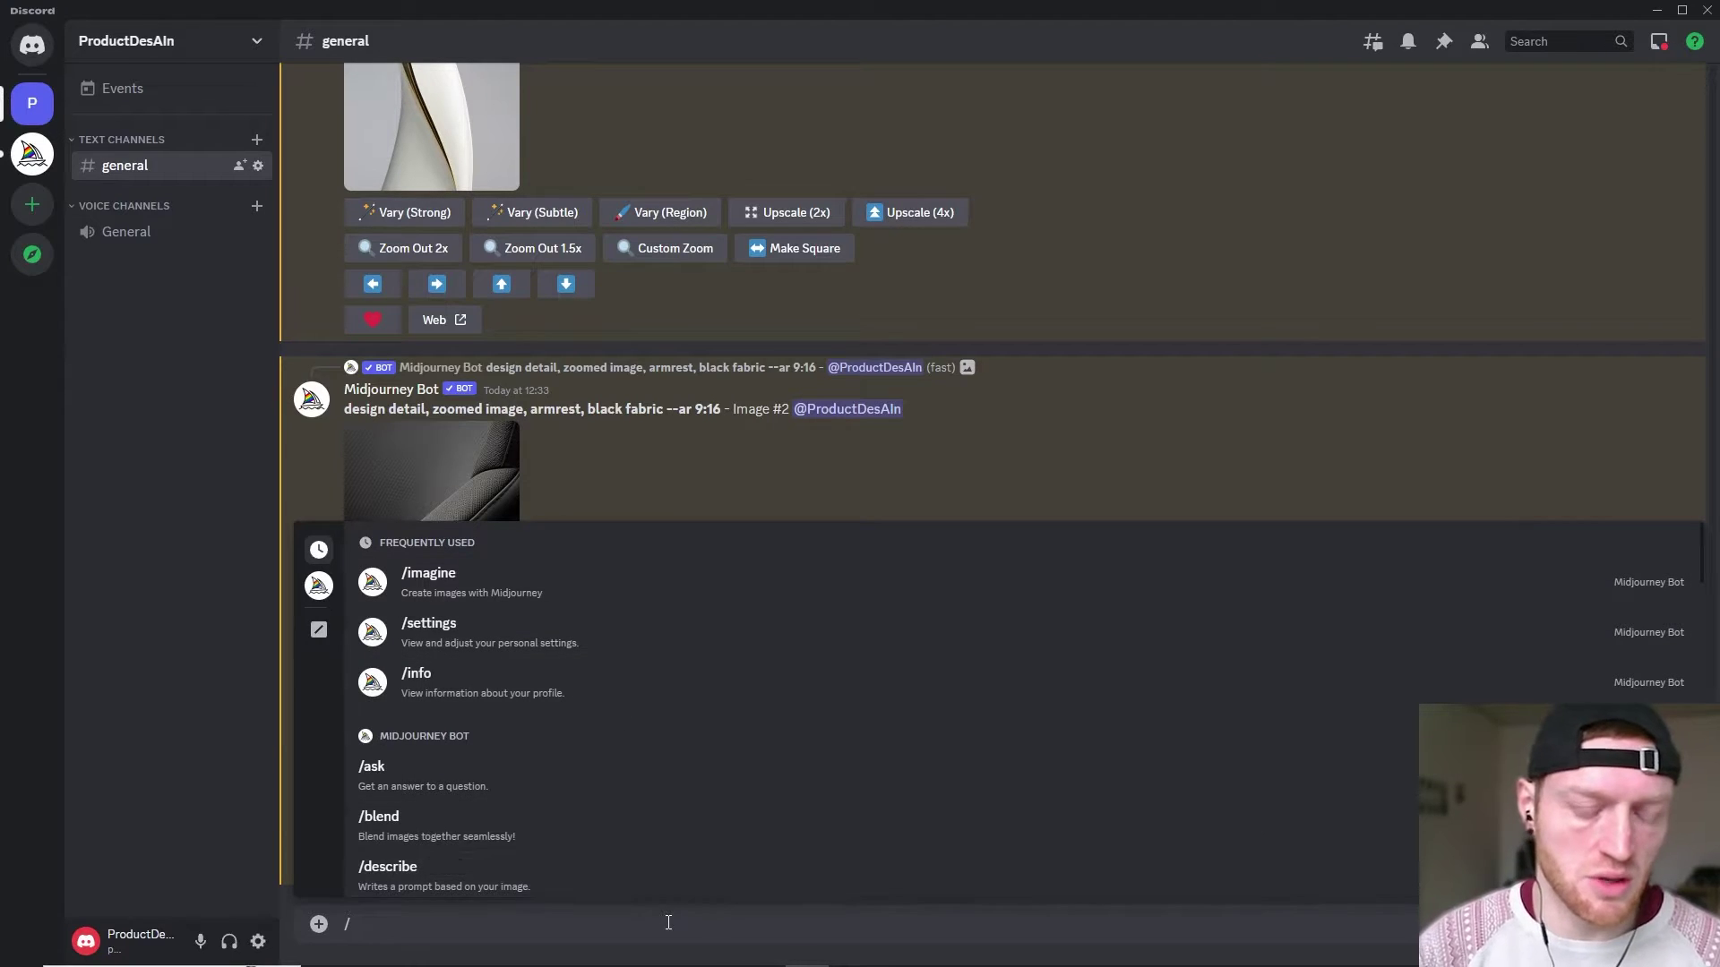
{"action": "type", "text": "blend"}
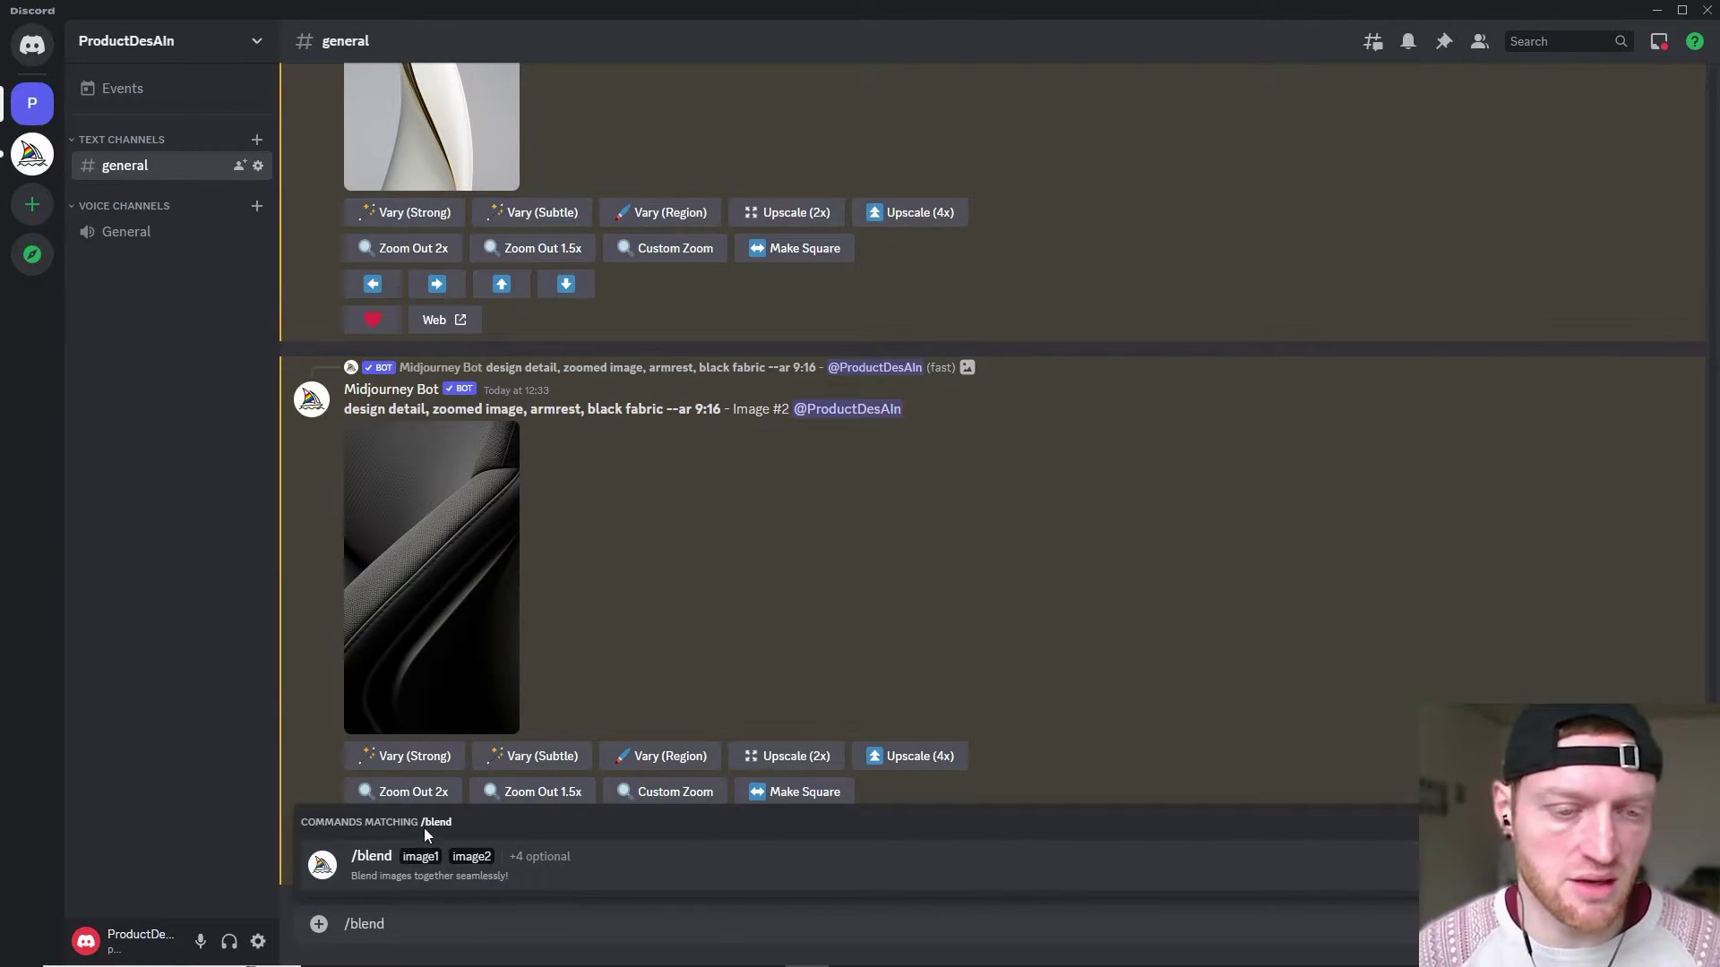
{"action": "left_click", "coordinate": [547, 868]}
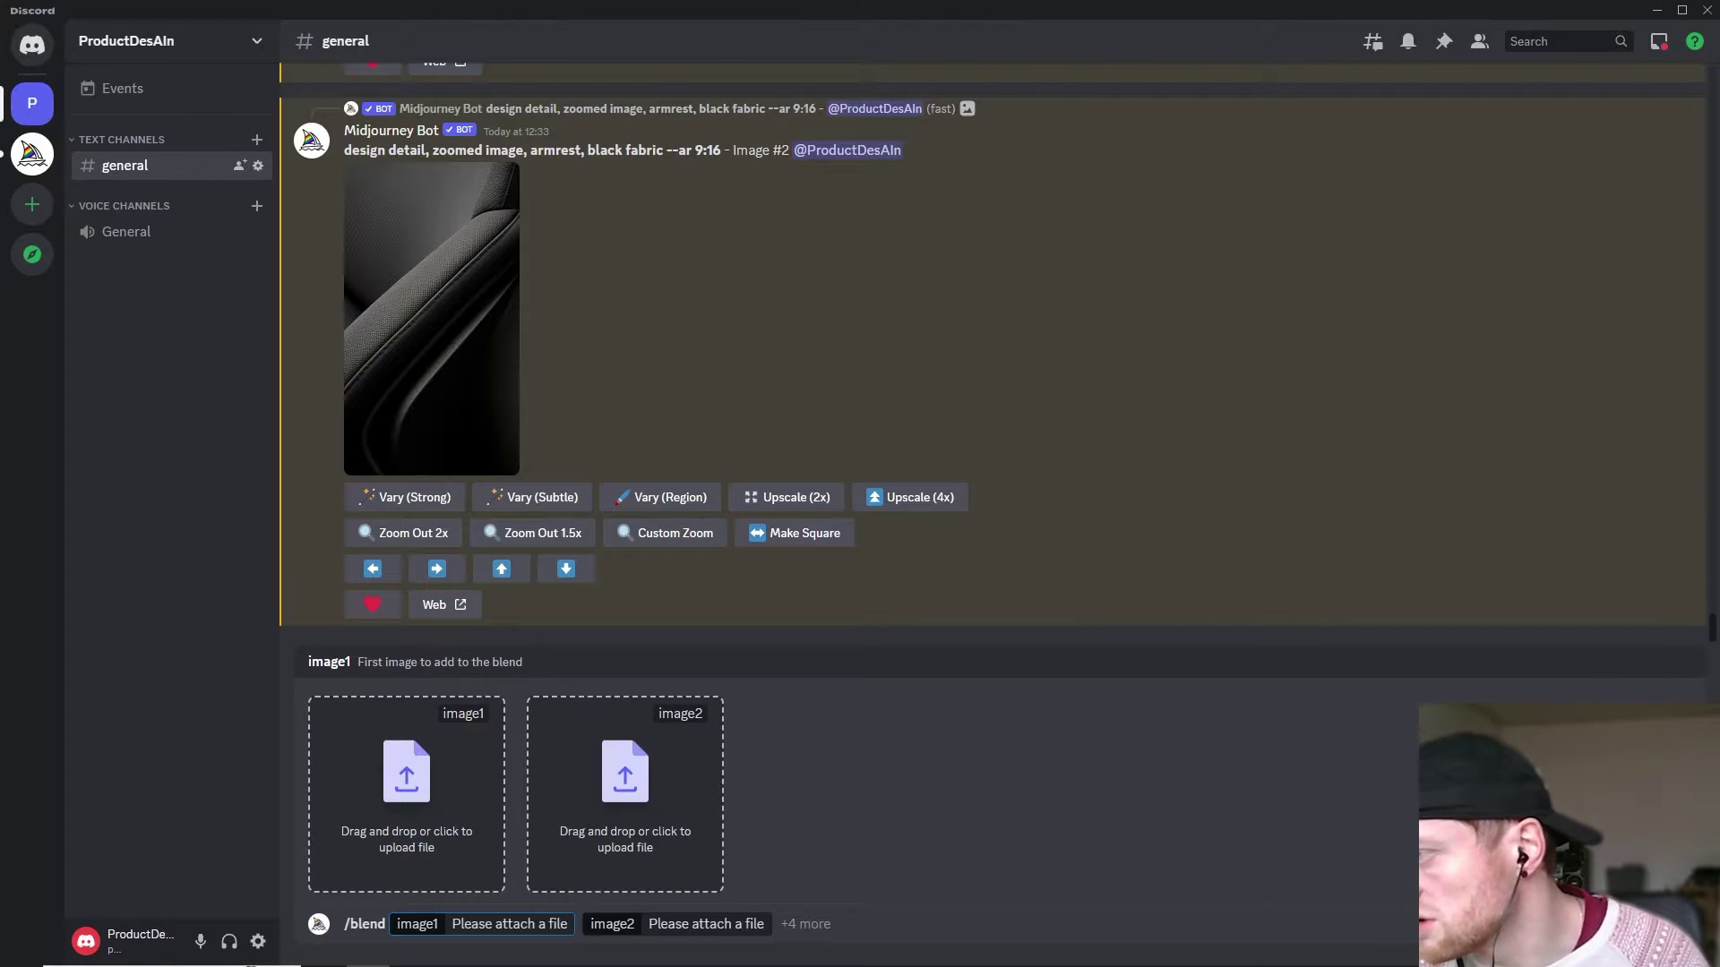
{"action": "left_click_drag", "start_coordinate": [604, 722], "coordinate": [431, 796]}
{"action": "left_click_drag", "start_coordinate": [1039, 808], "coordinate": [634, 805]}
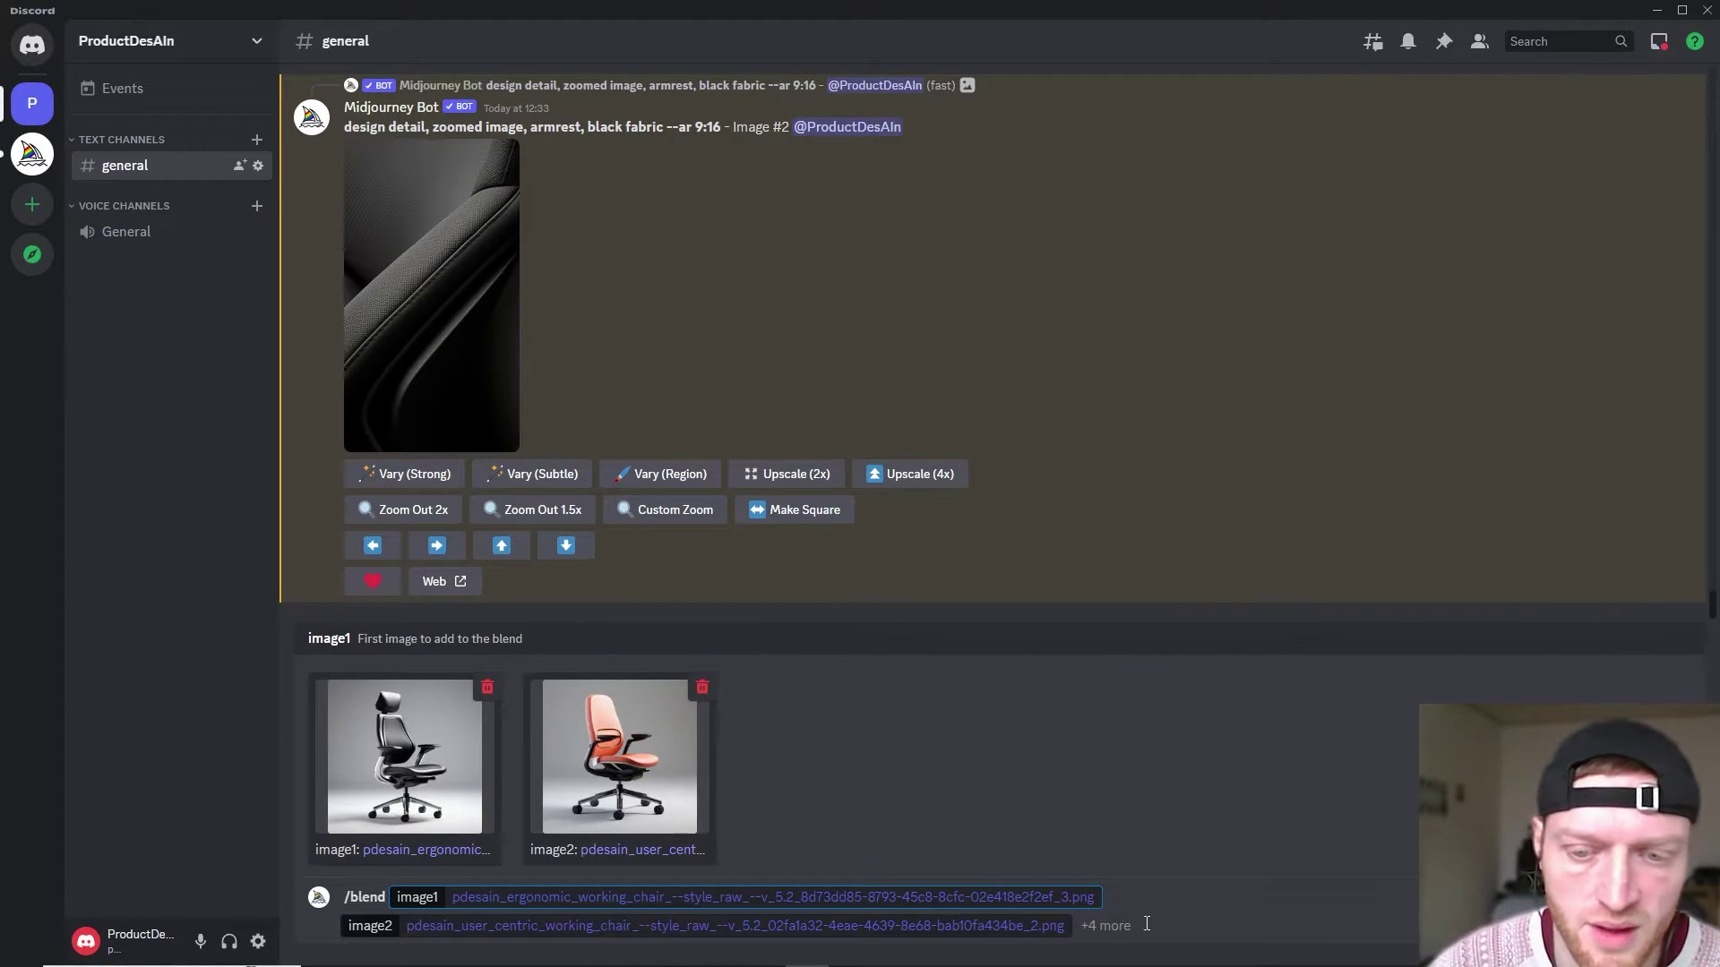
Add the chamfered-edge modern white design detail as image3 and generate the blend of all three images
{"action": "left_click", "coordinate": [1104, 927]}
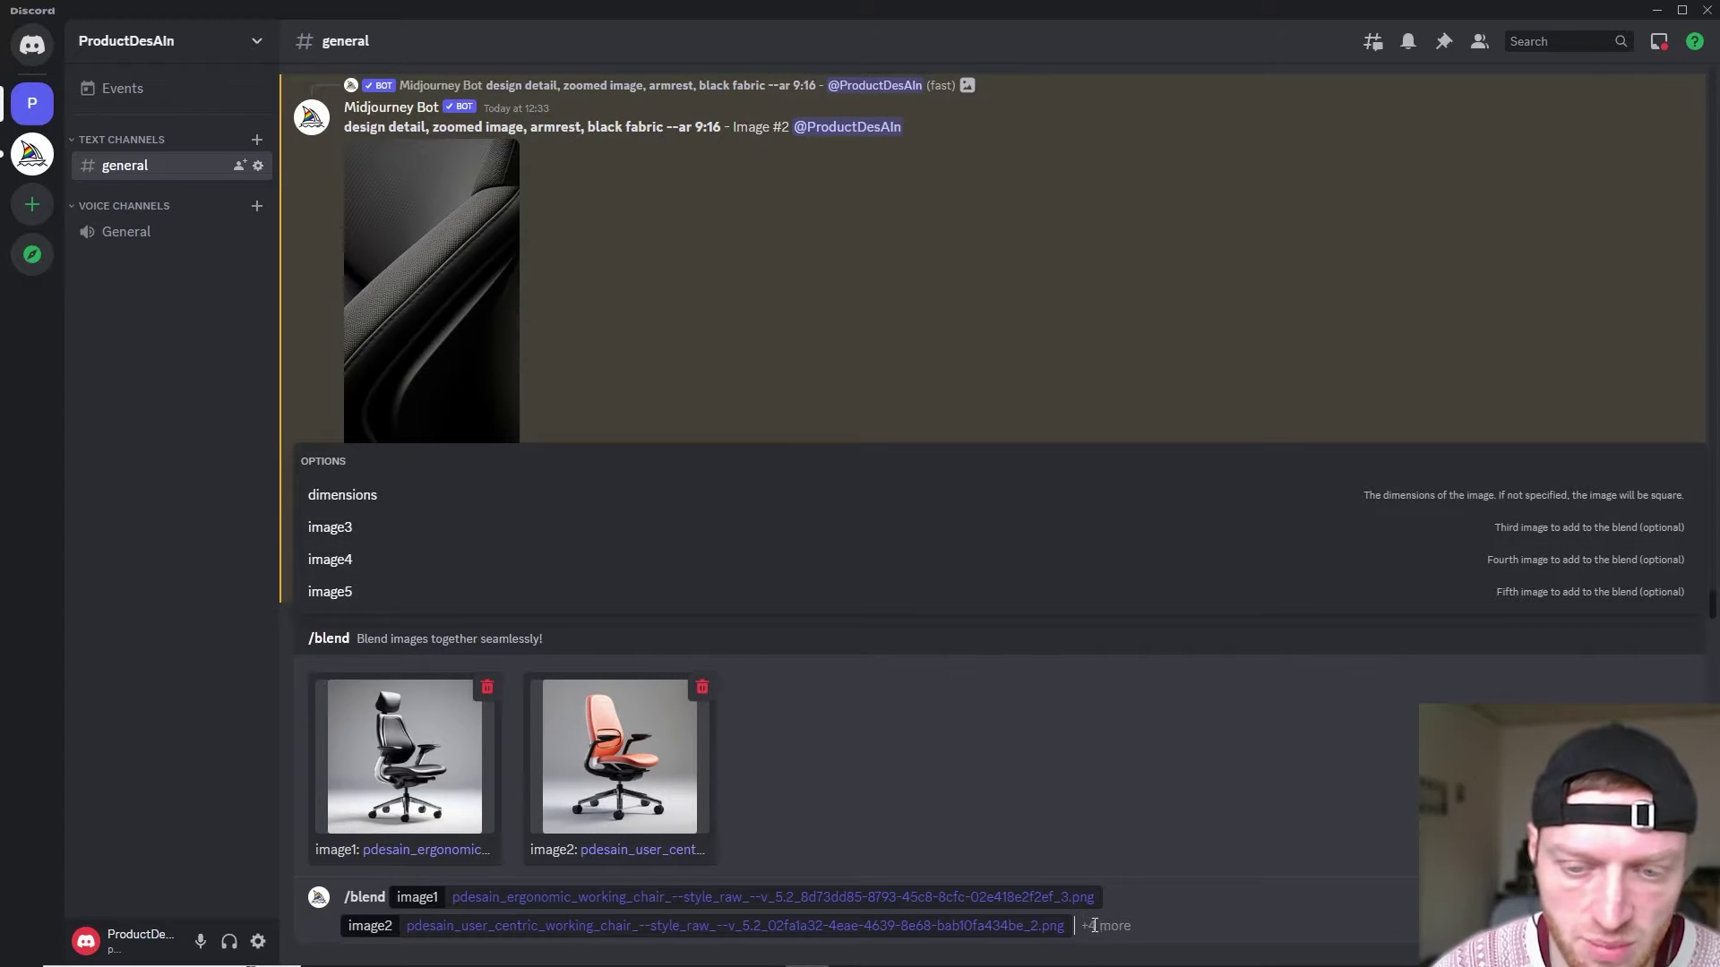
{"action": "left_click", "coordinate": [340, 530]}
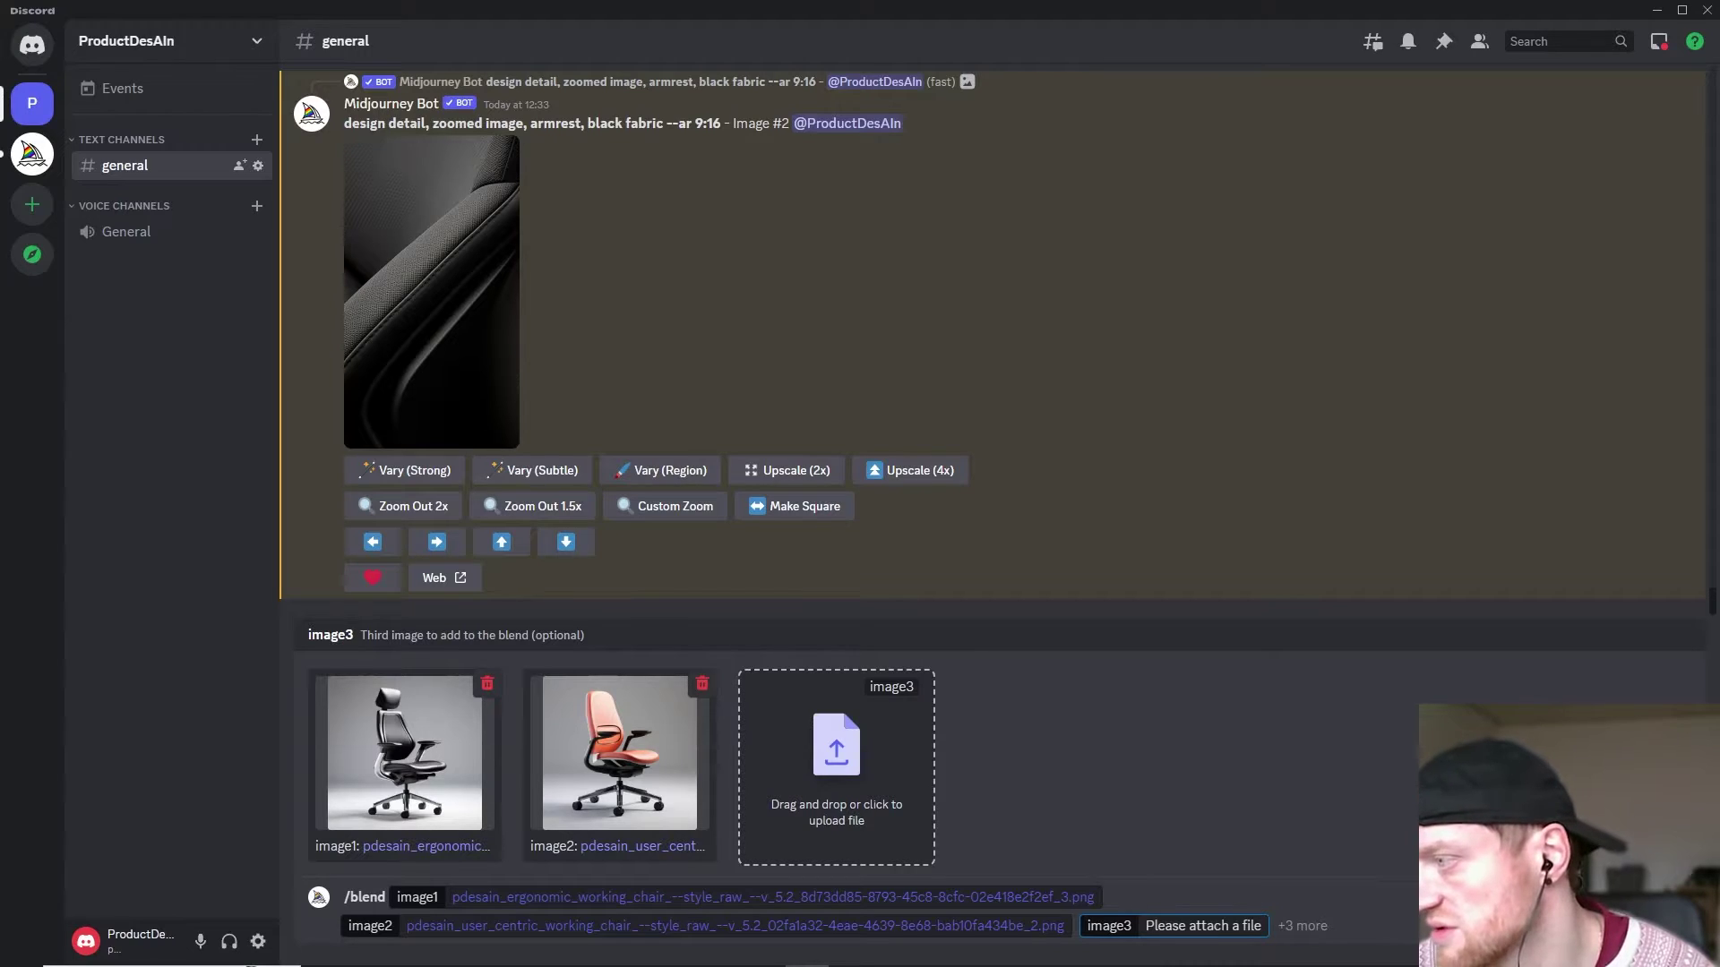
{"action": "left_click_drag", "start_coordinate": [1718, 763], "coordinate": [841, 786]}
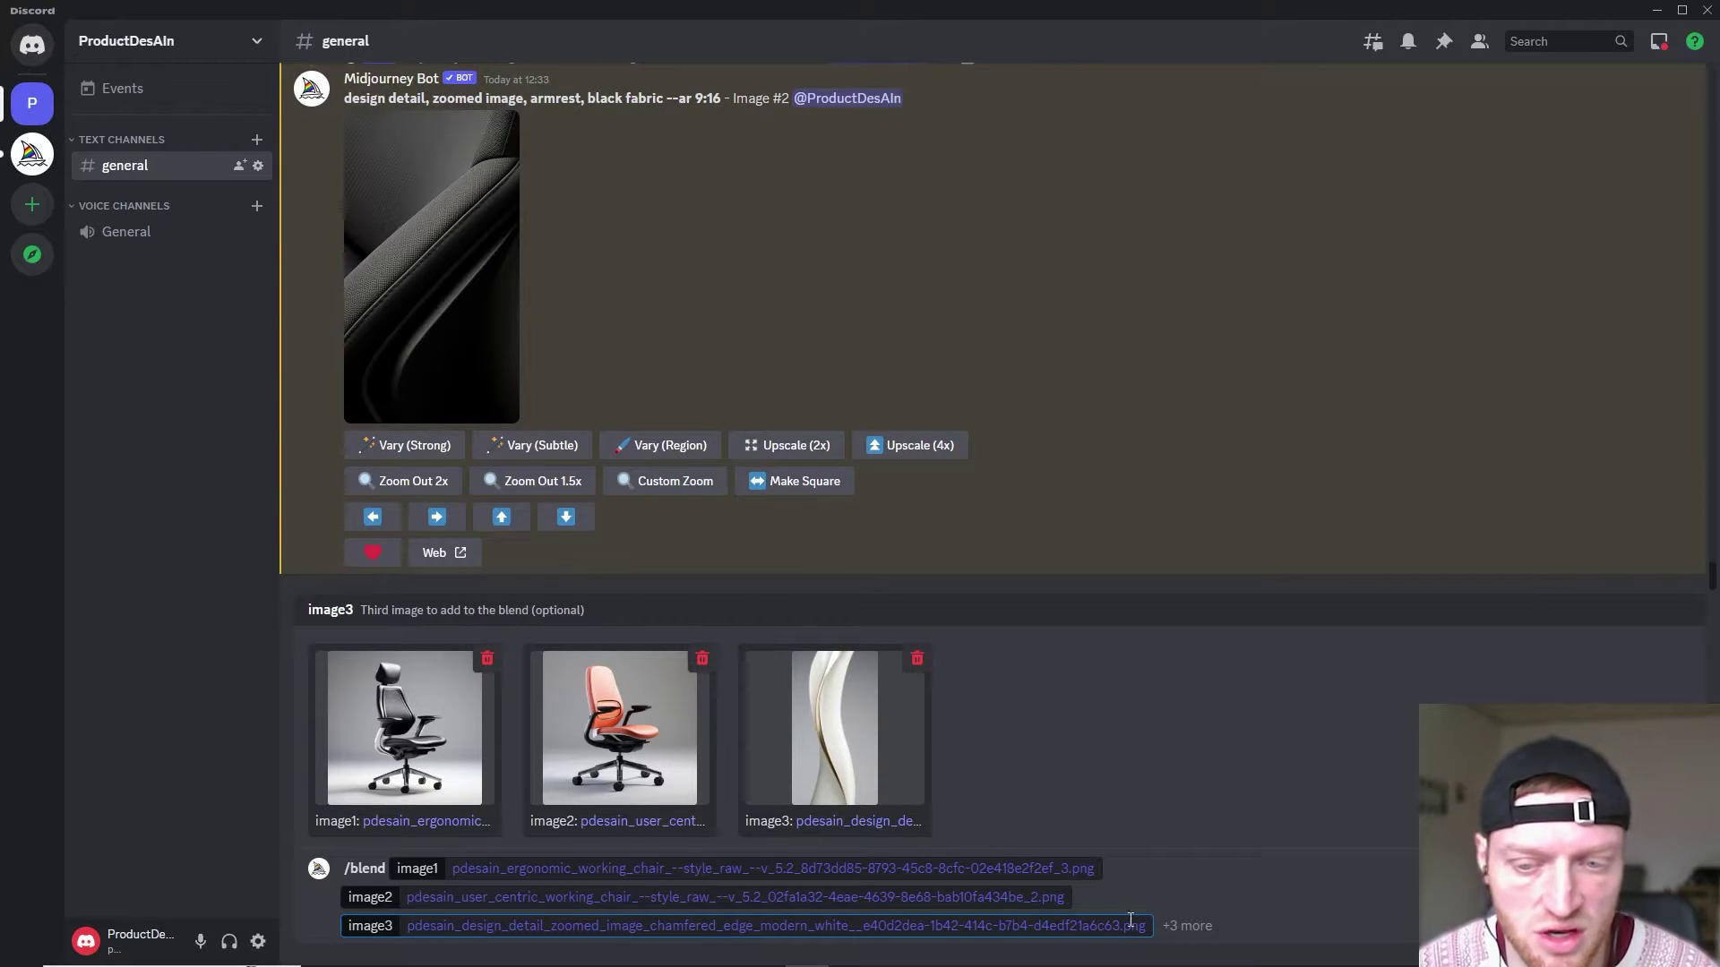
{"action": "left_click", "coordinate": [1165, 928]}
{"action": "key", "text": "Return"}
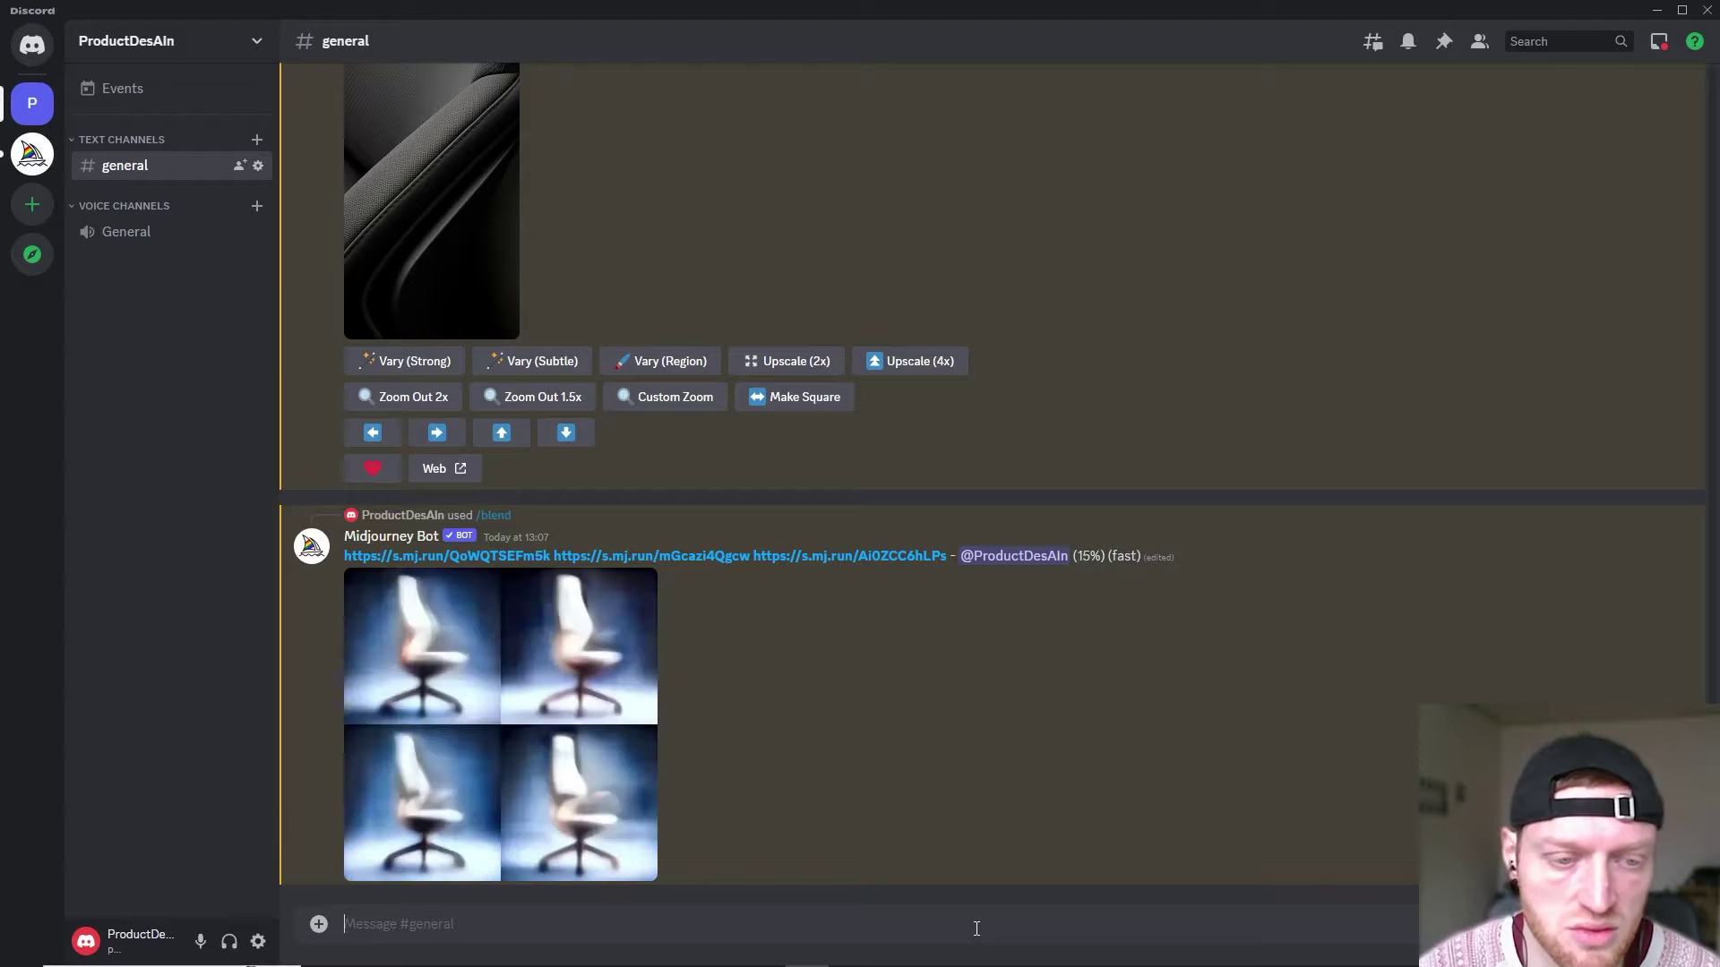
Start another /blend command
{"action": "type", "text": "/"}
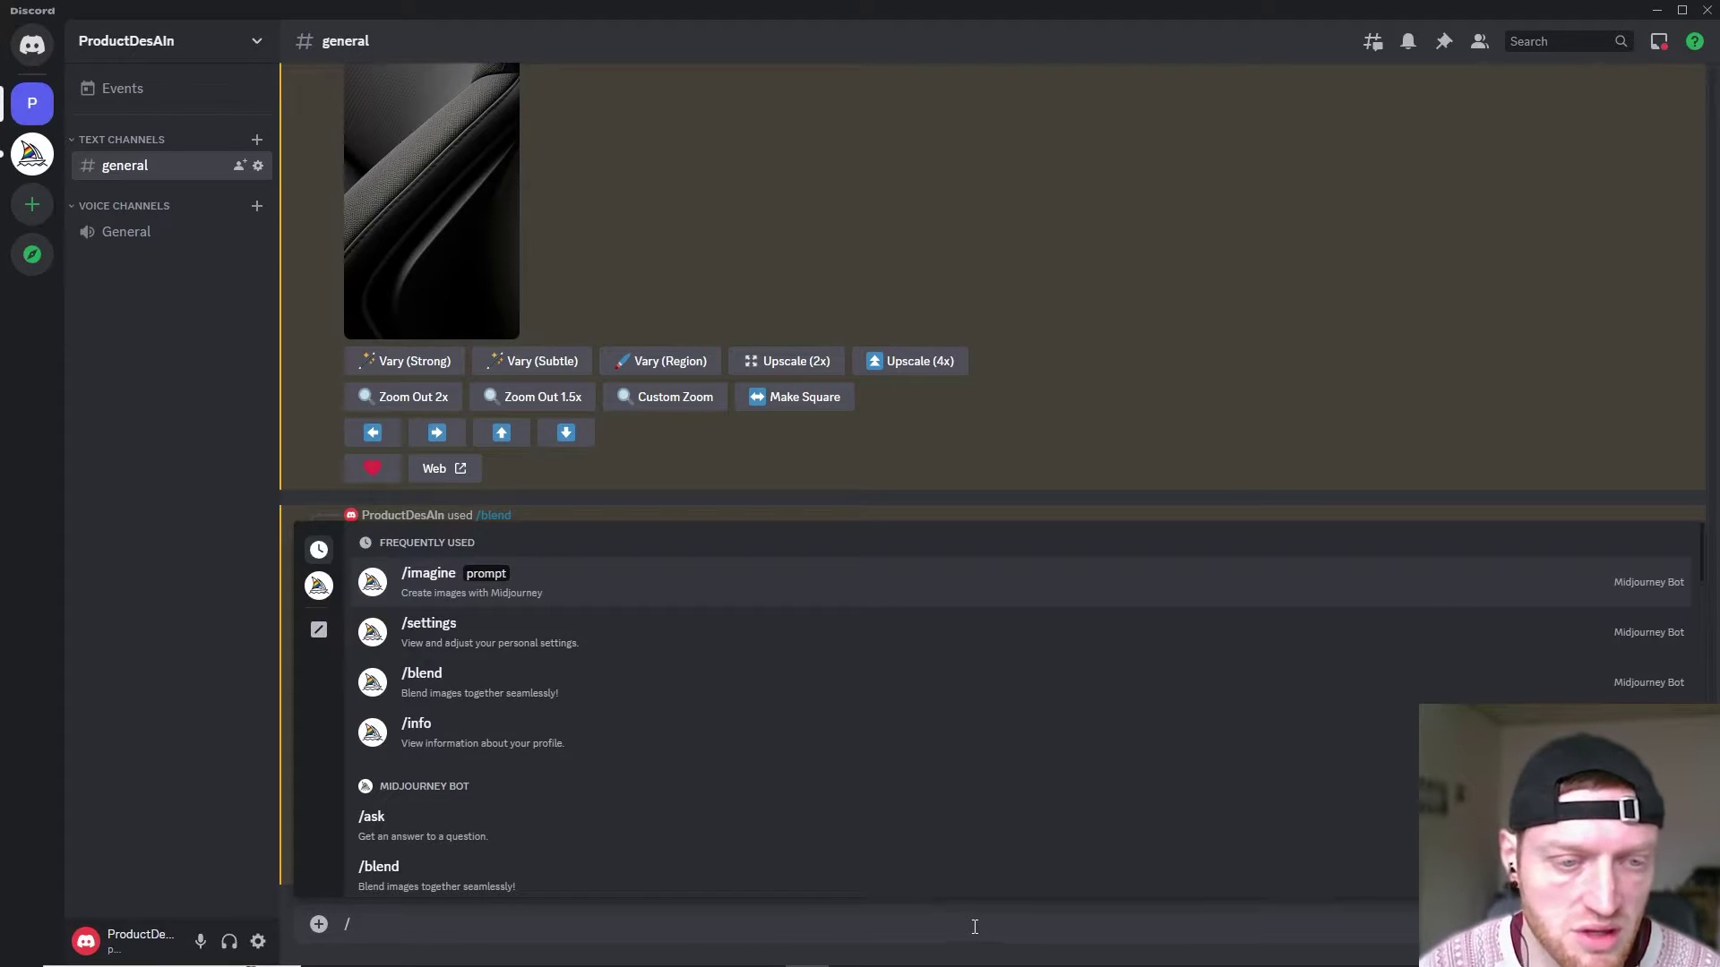
{"action": "left_click", "coordinate": [755, 688]}
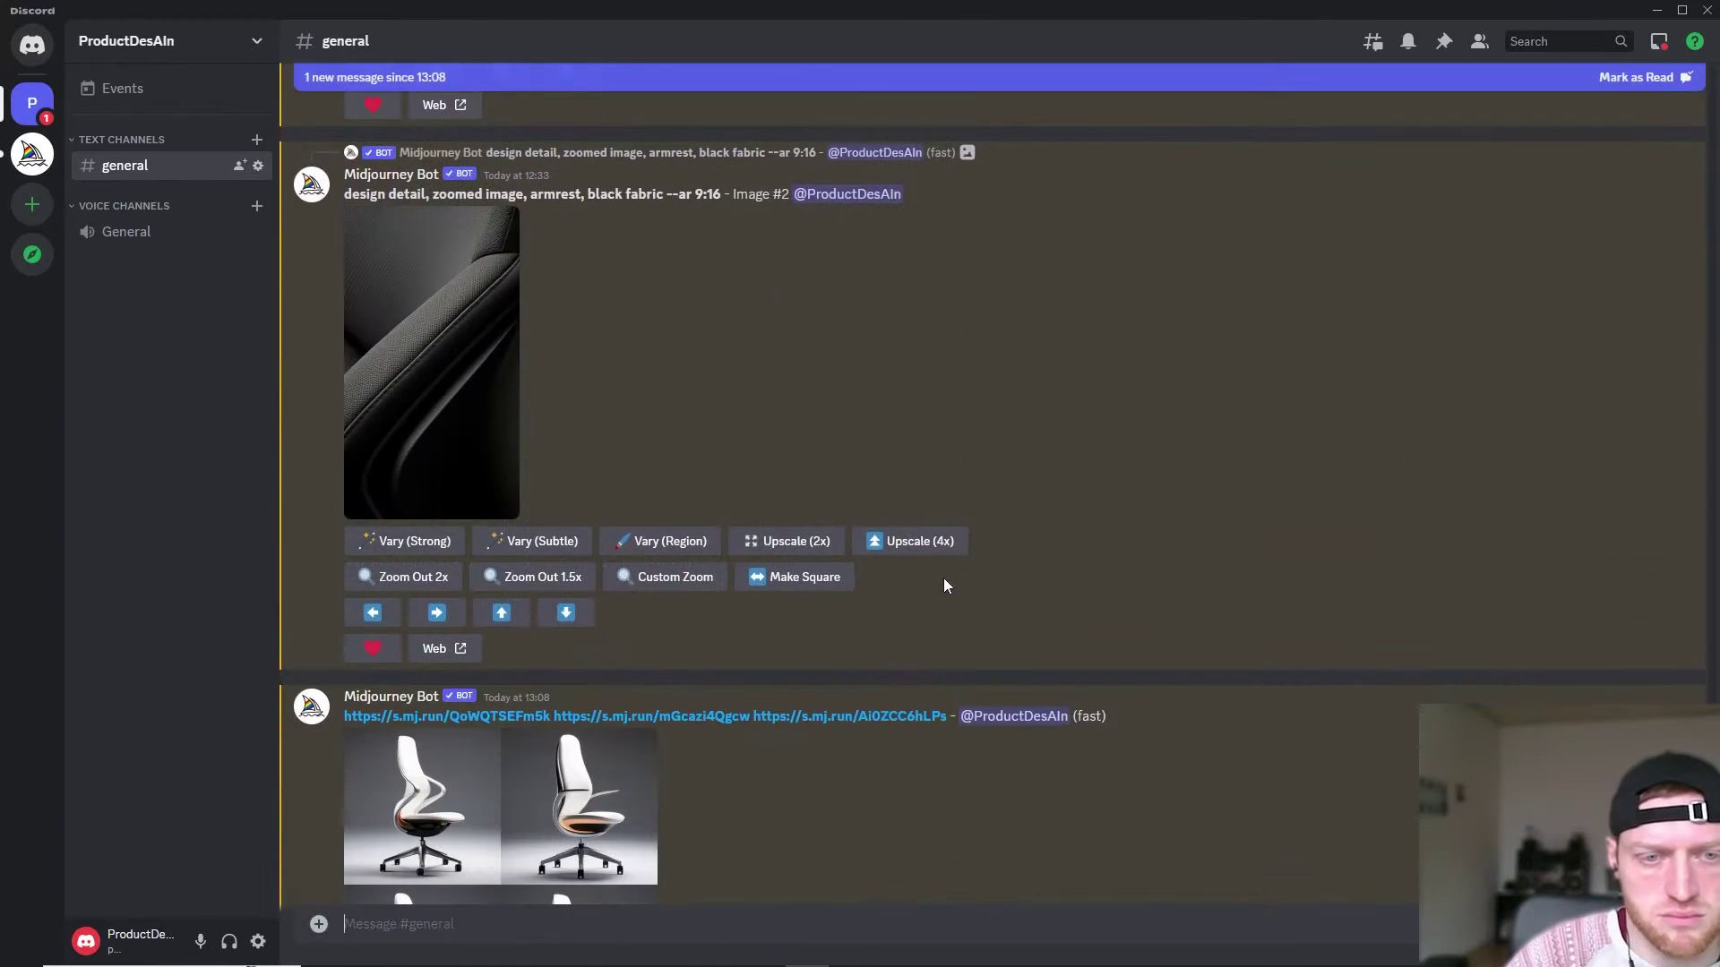
Inspect the enlarged white office chair and black-and-grey office chair blend grids, closing each preview
{"action": "scroll", "coordinate": [943, 578], "scroll_direction": "down", "scroll_amount": 3}
{"action": "left_click", "coordinate": [421, 603]}
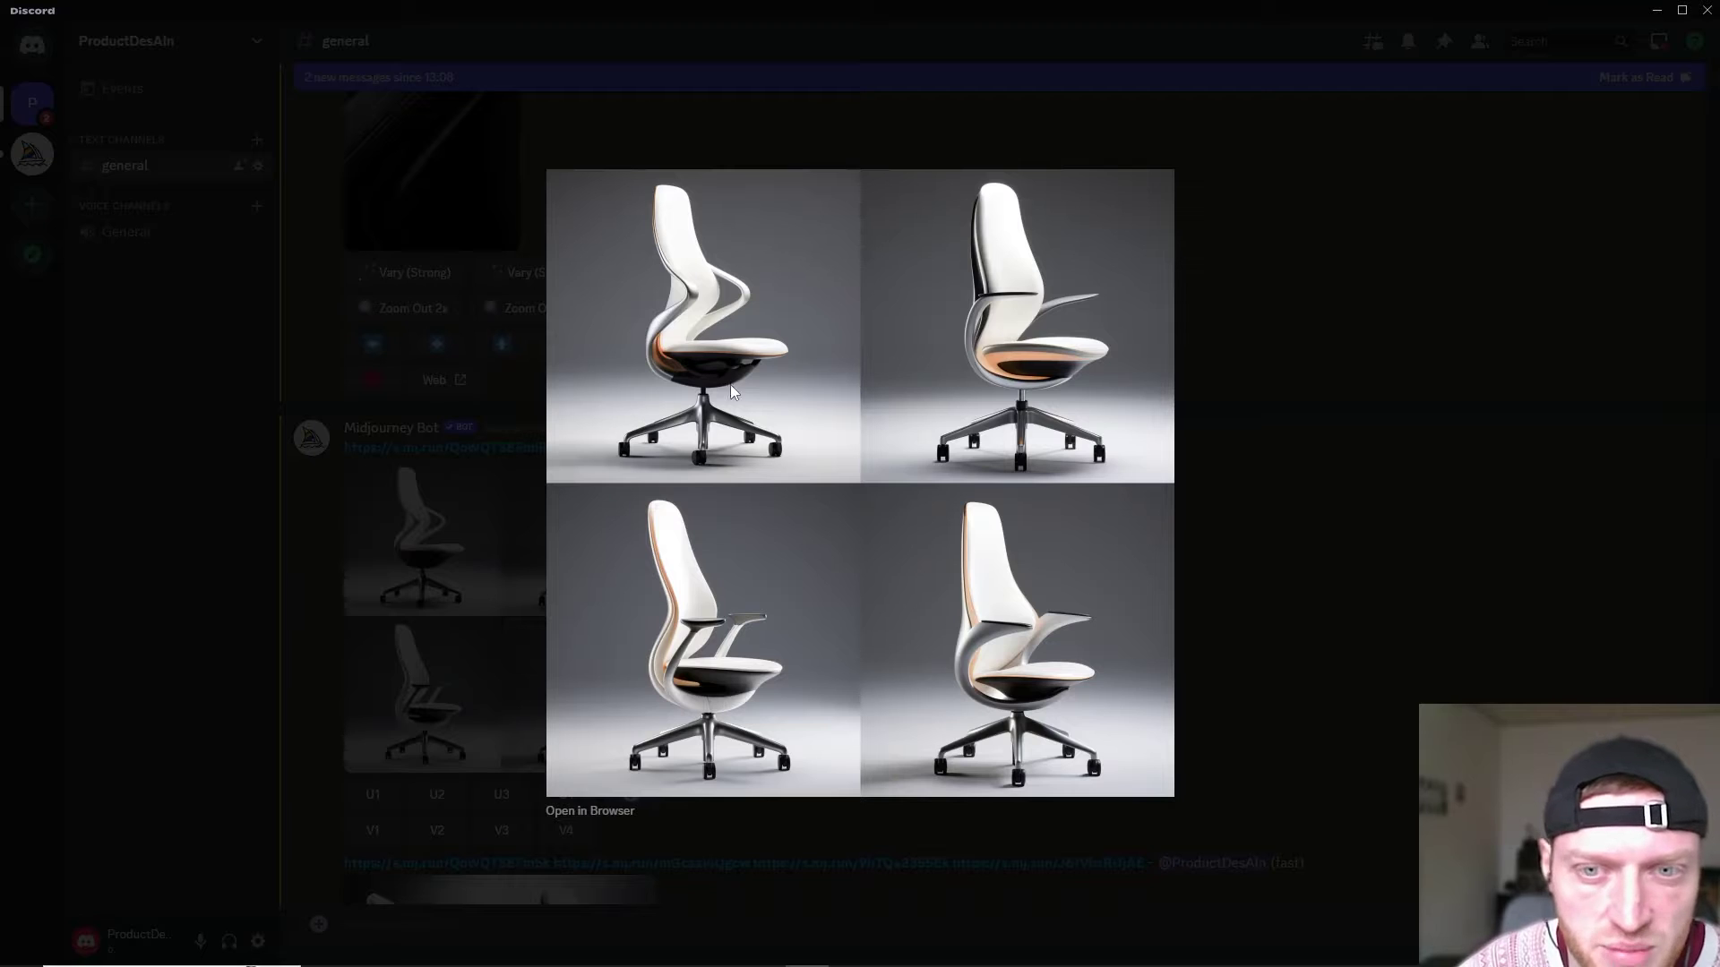
{"action": "key", "text": "Escape"}
{"action": "scroll", "coordinate": [550, 368], "scroll_direction": "down", "scroll_amount": 7}
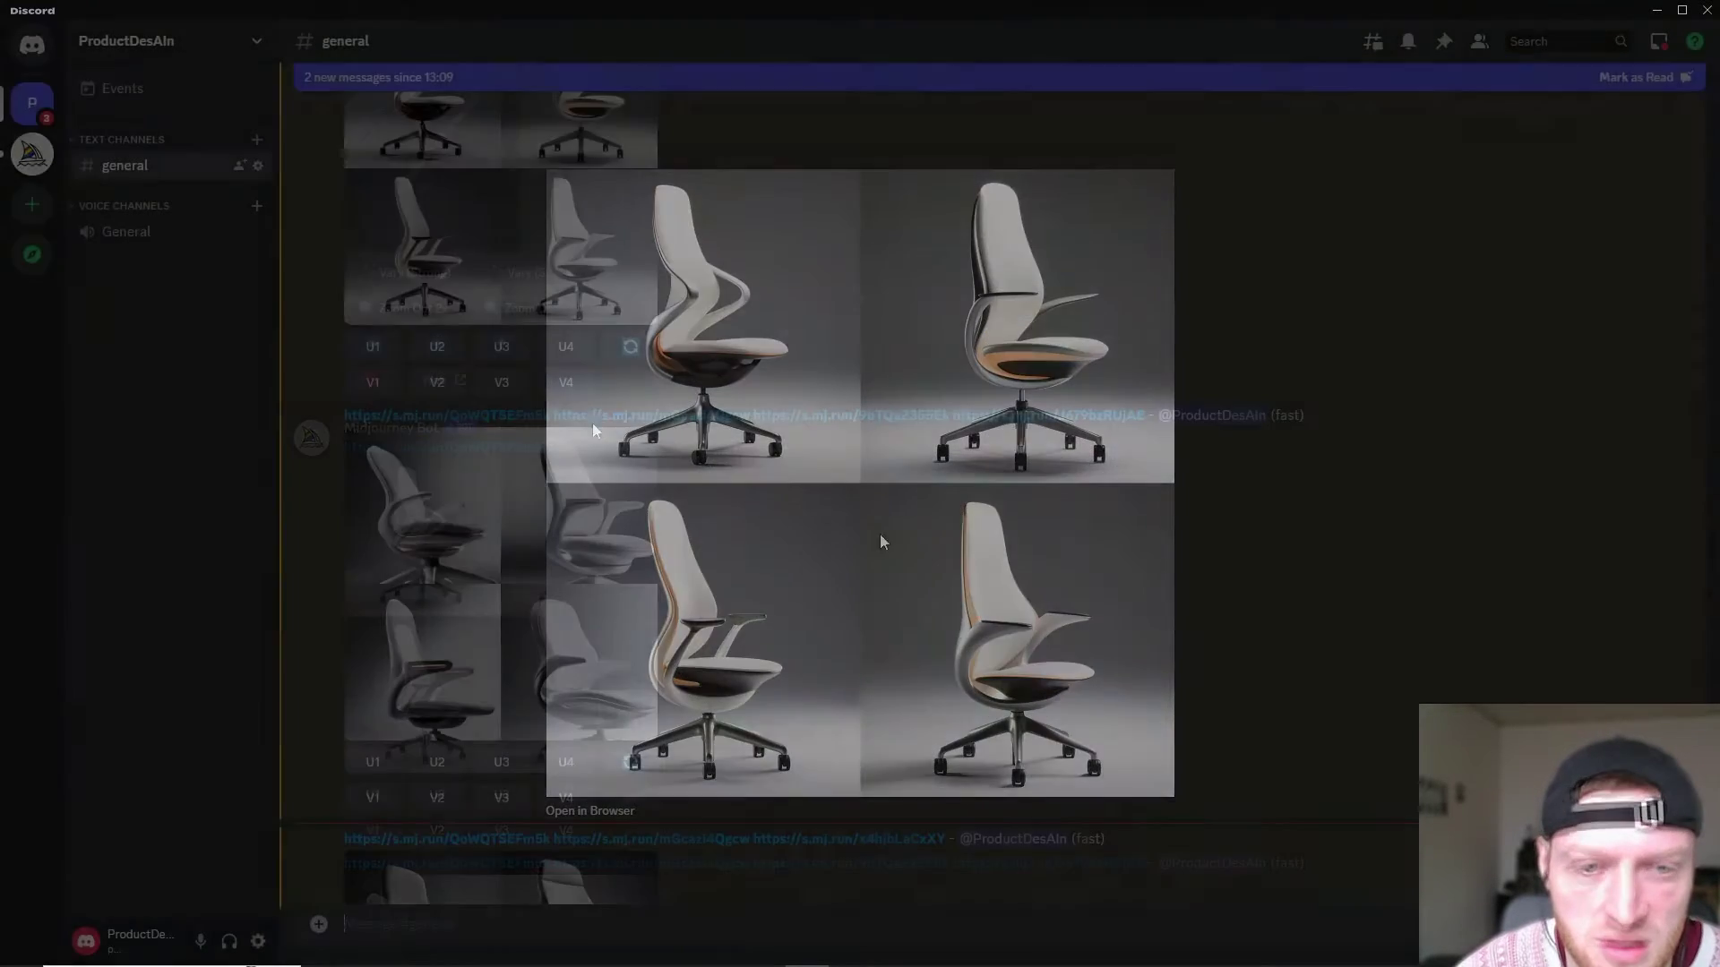
{"action": "scroll", "coordinate": [551, 367], "scroll_direction": "up", "scroll_amount": 2}
{"action": "left_click", "coordinate": [552, 480]}
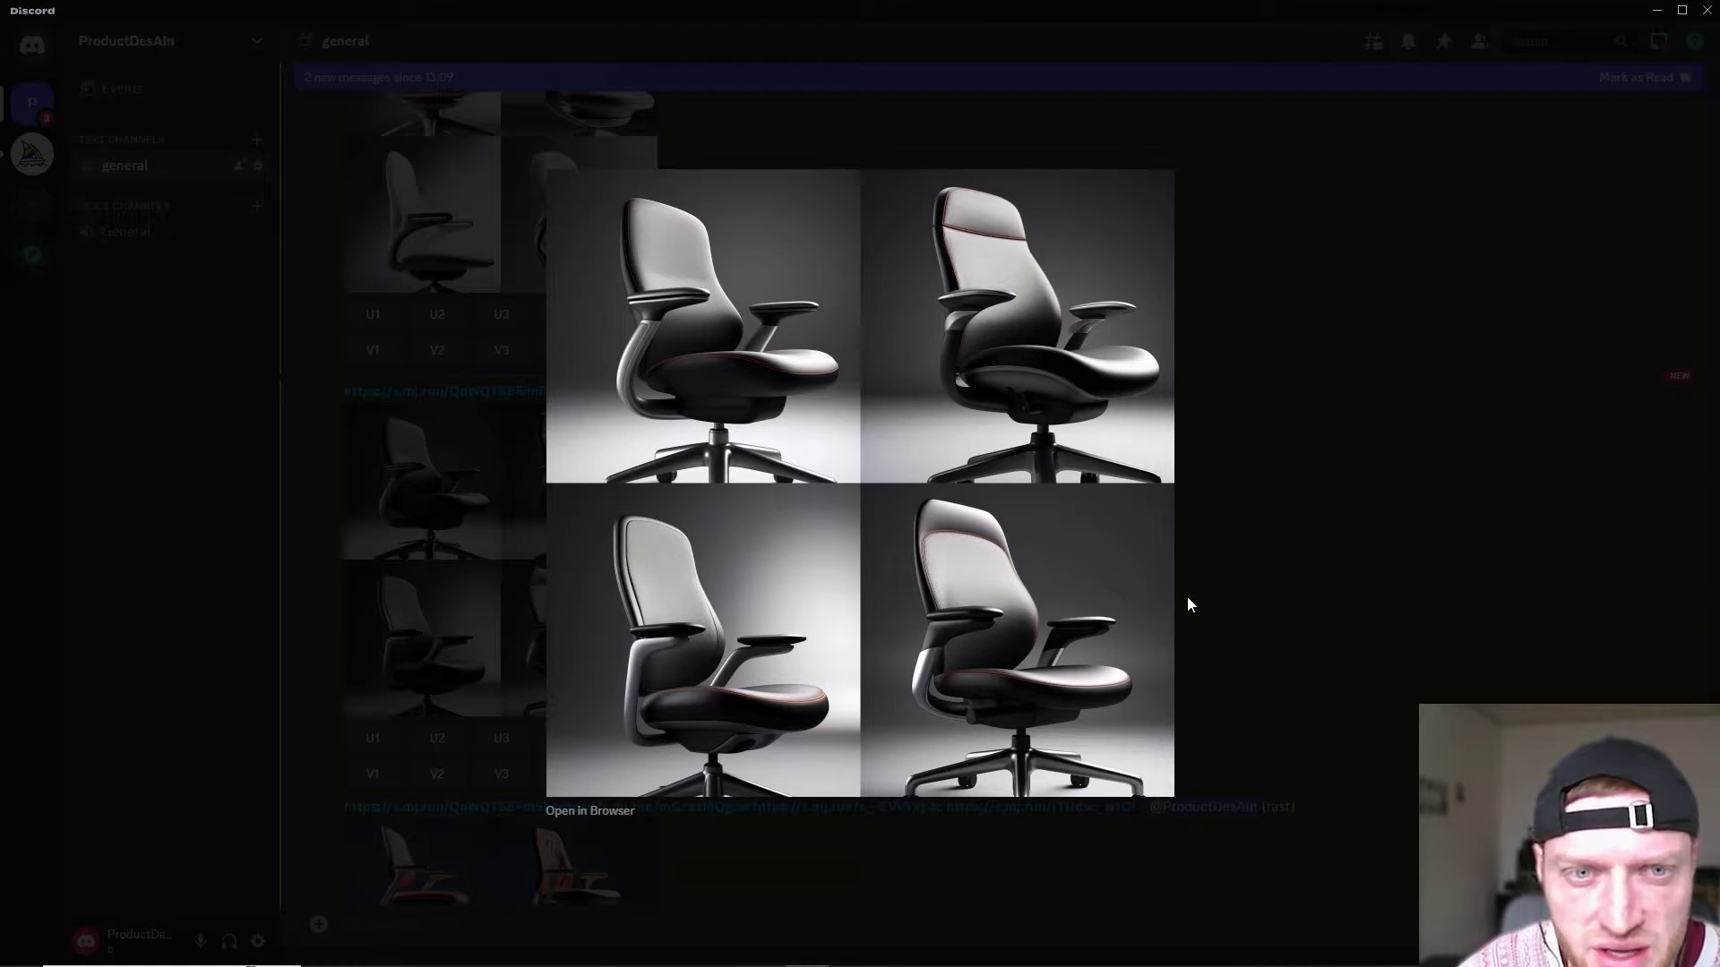
{"action": "left_click", "coordinate": [1212, 602]}
{"action": "scroll", "coordinate": [1212, 601], "scroll_direction": "down", "scroll_amount": 4}
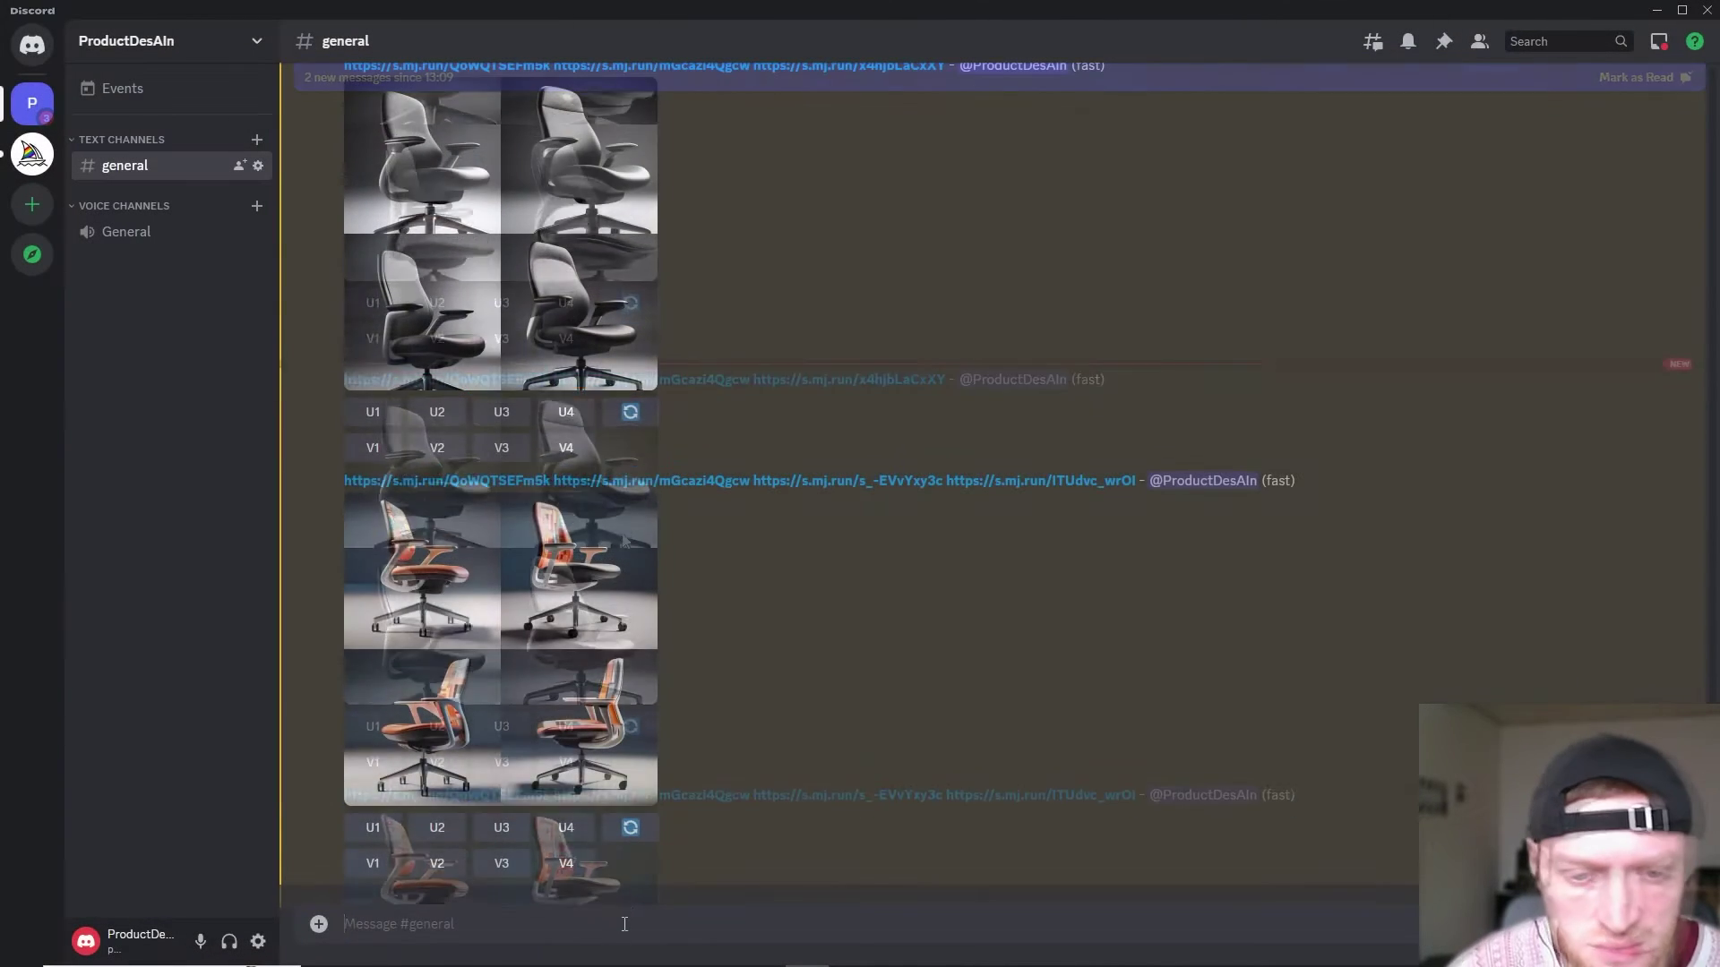
Generate a /blend of the space-efficient sleek-armrest chair, the space-efficient versatile chair and the modern plastic sharp-edges design detail as image1 to image3
{"action": "type", "text": "/"}
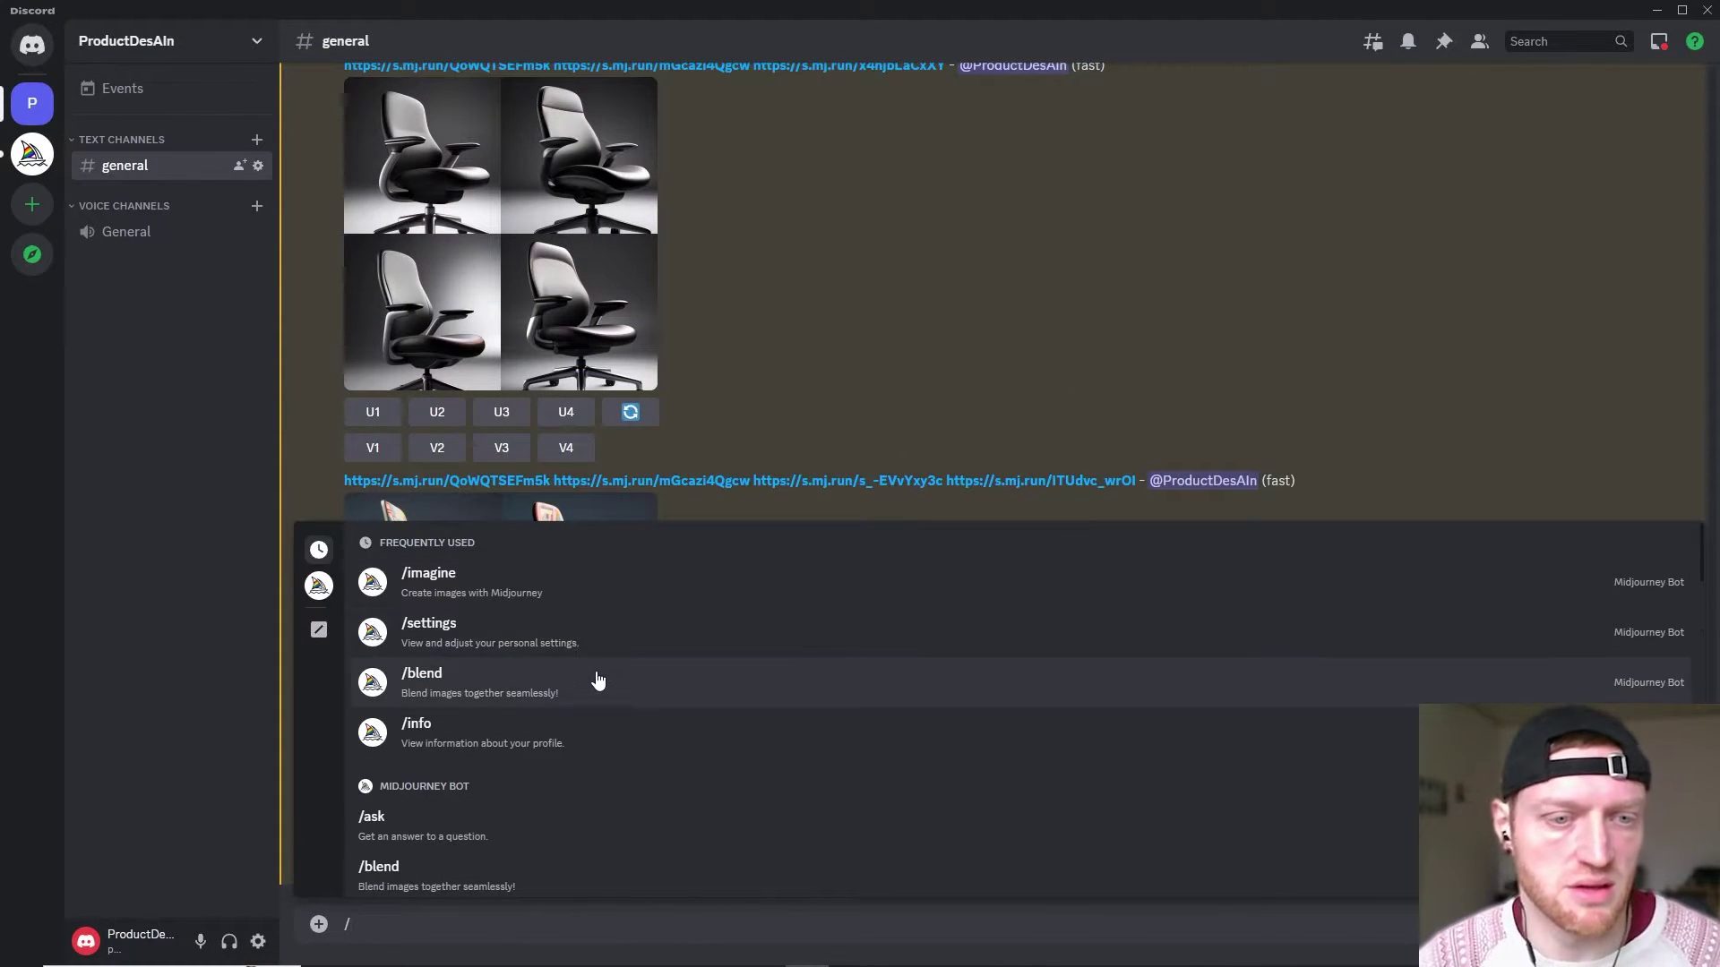
{"action": "left_click", "coordinate": [595, 676]}
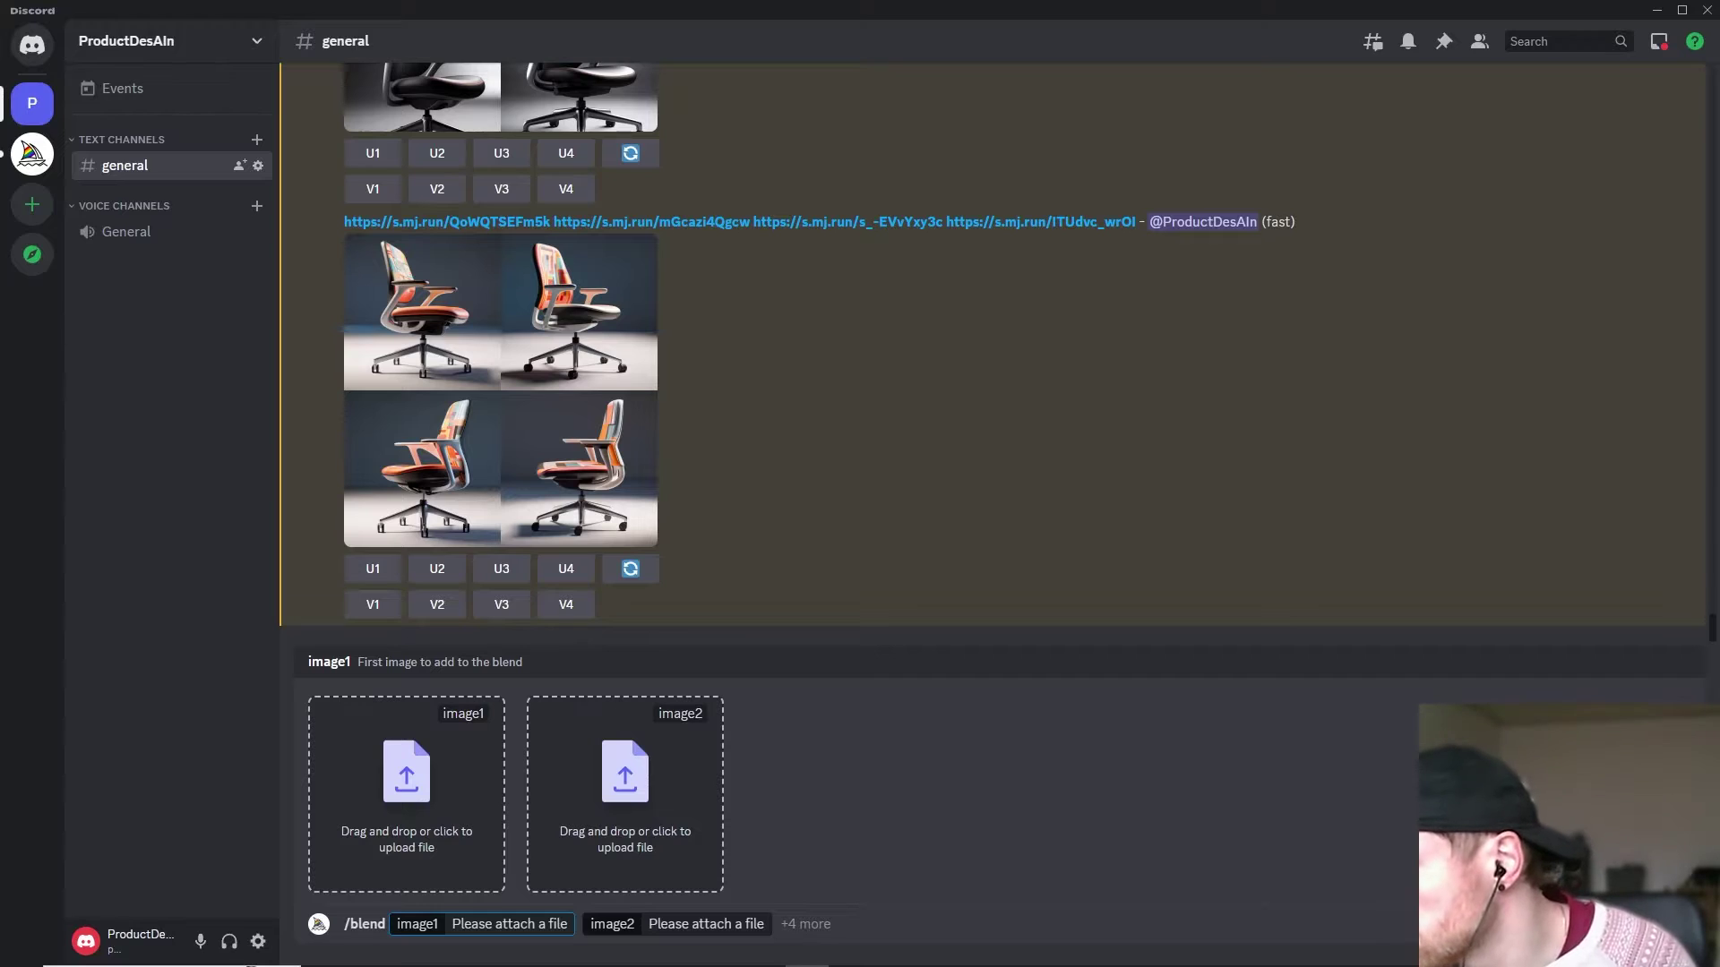
{"action": "left_click_drag", "start_coordinate": [1074, 788], "coordinate": [783, 776]}
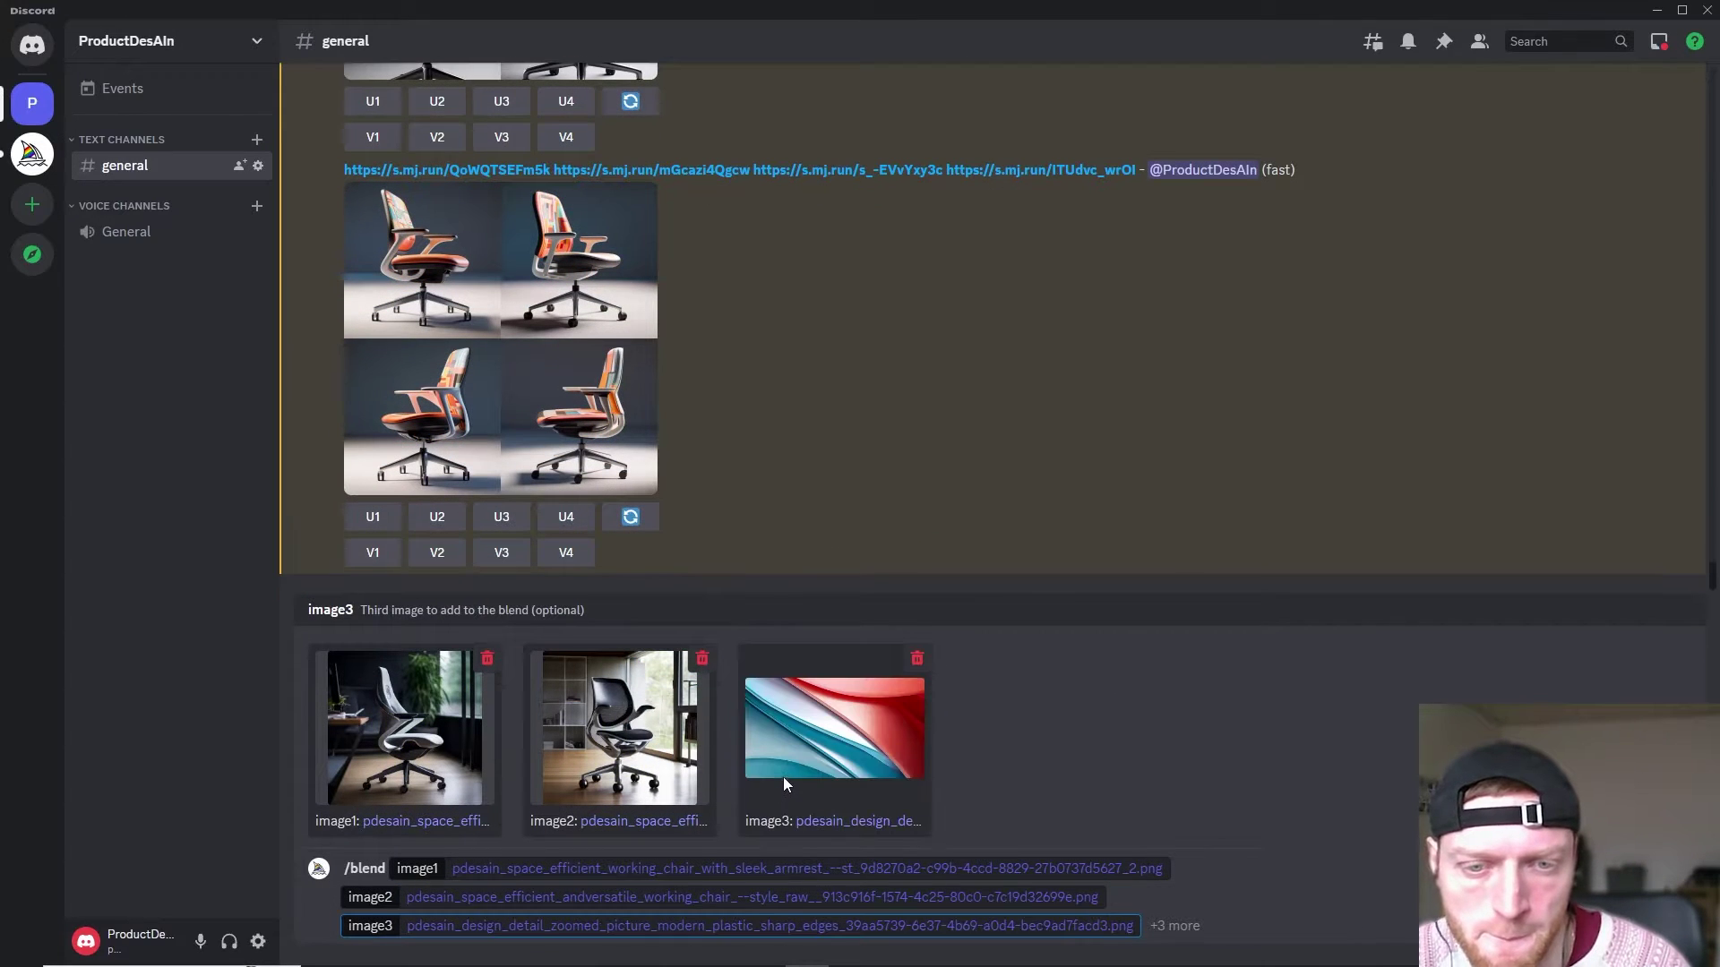
{"action": "key", "text": "Return"}
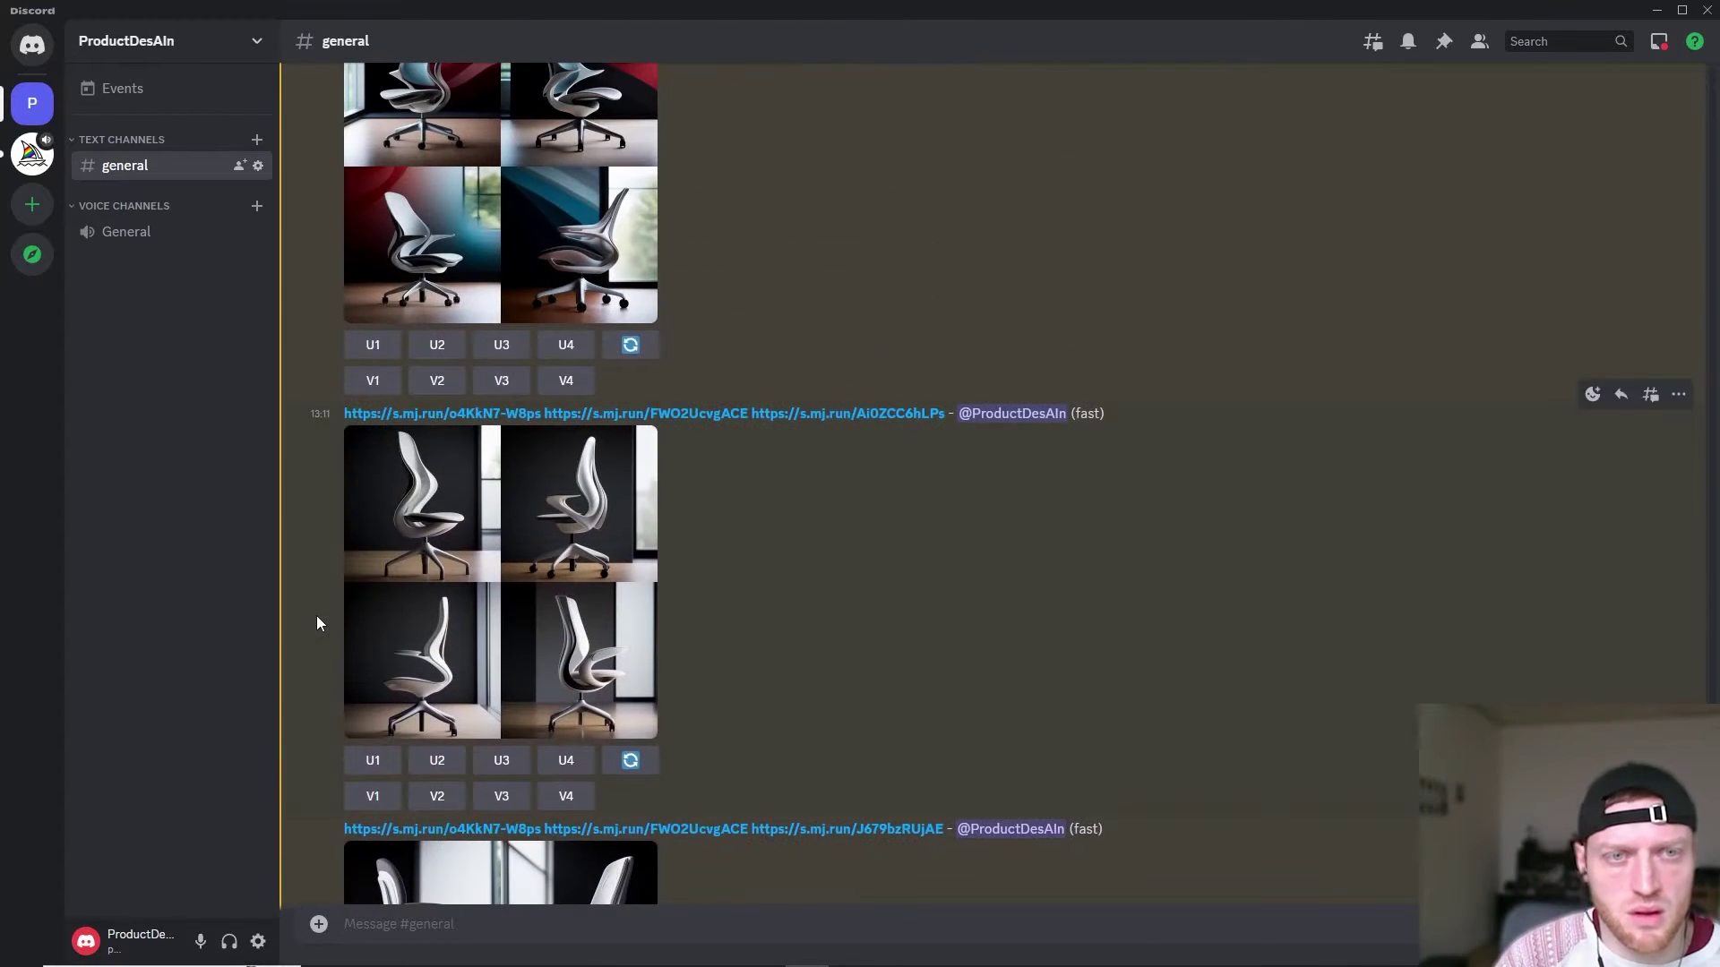
Inspect the enlarged blend grids of the white office chairs on grey and the close-up white chairs, closing each preview
{"action": "scroll", "coordinate": [315, 615], "scroll_direction": "up", "scroll_amount": 5}
{"action": "scroll", "coordinate": [301, 606], "scroll_direction": "up", "scroll_amount": 10}
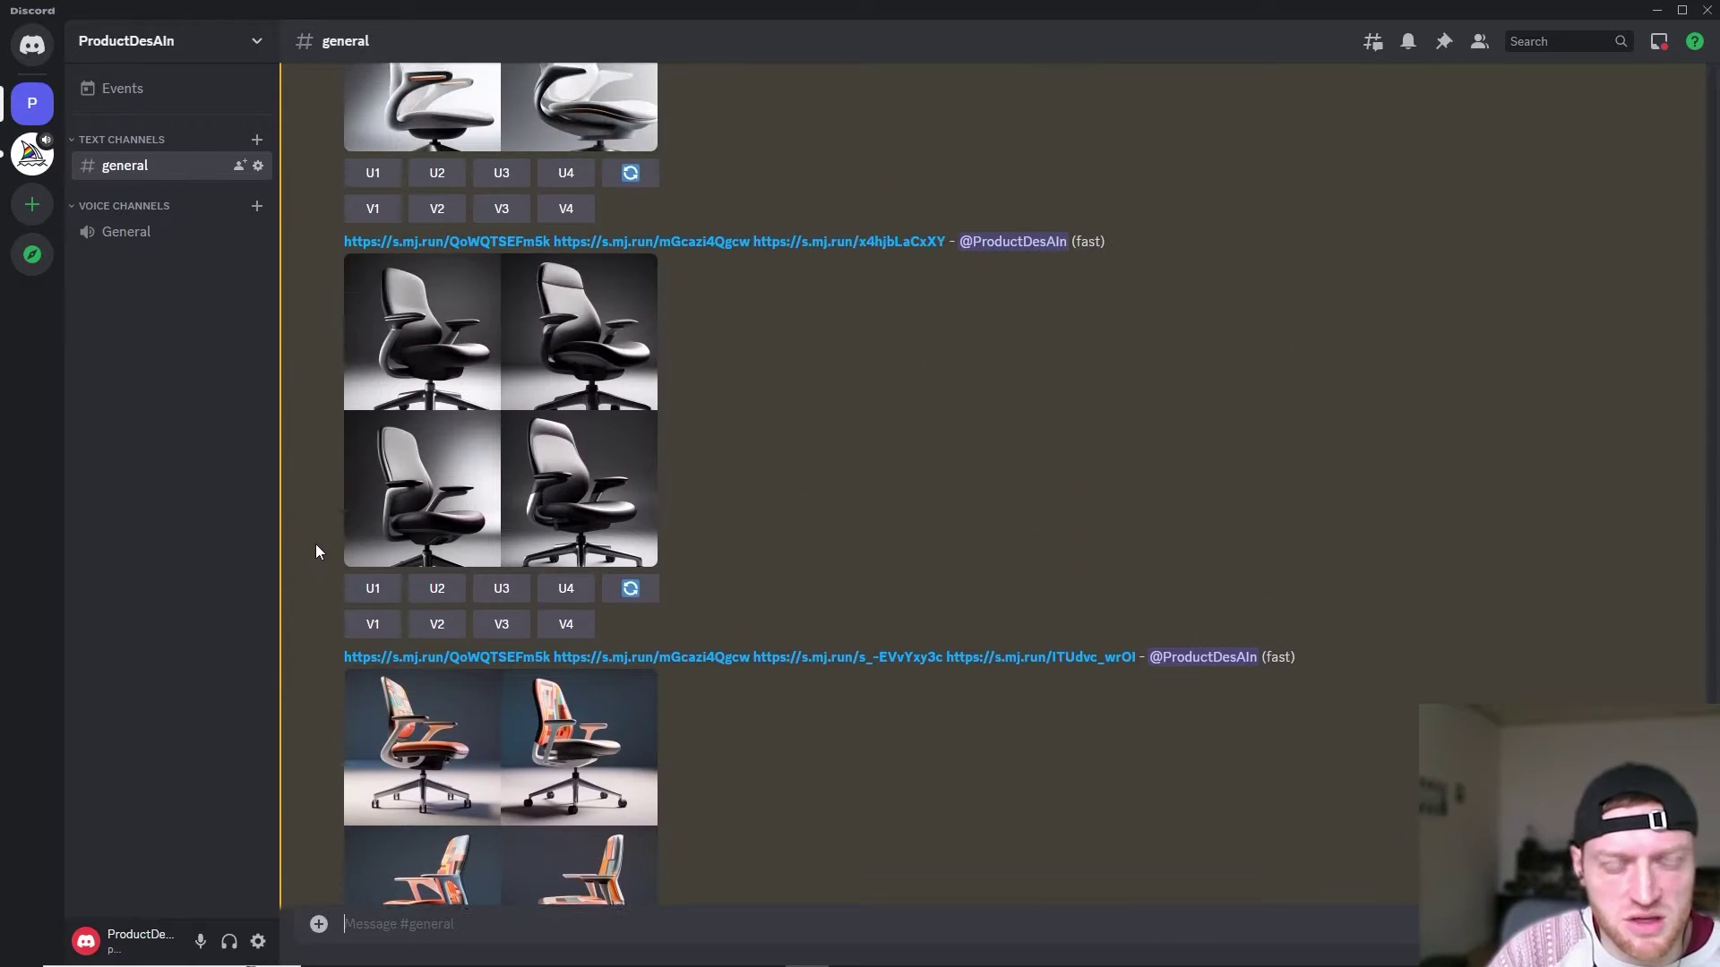
{"action": "scroll", "coordinate": [315, 544], "scroll_direction": "up", "scroll_amount": 3}
{"action": "scroll", "coordinate": [356, 540], "scroll_direction": "down", "scroll_amount": 3}
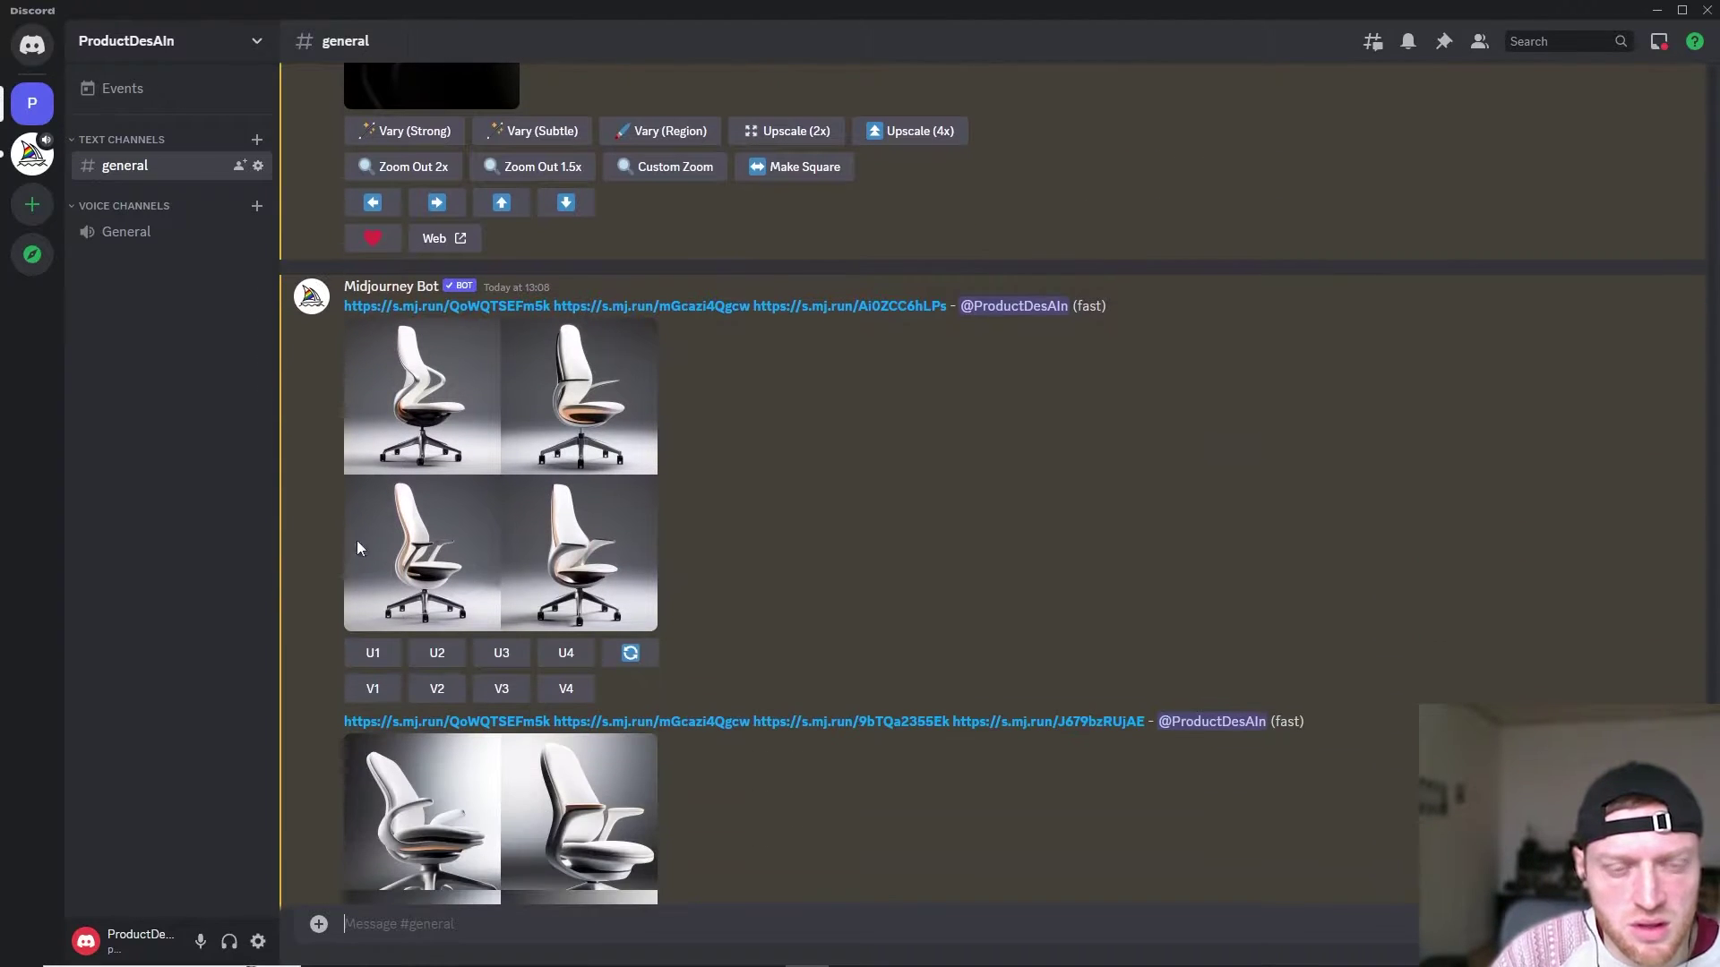
{"action": "left_click", "coordinate": [490, 489]}
{"action": "left_click", "coordinate": [1184, 525]}
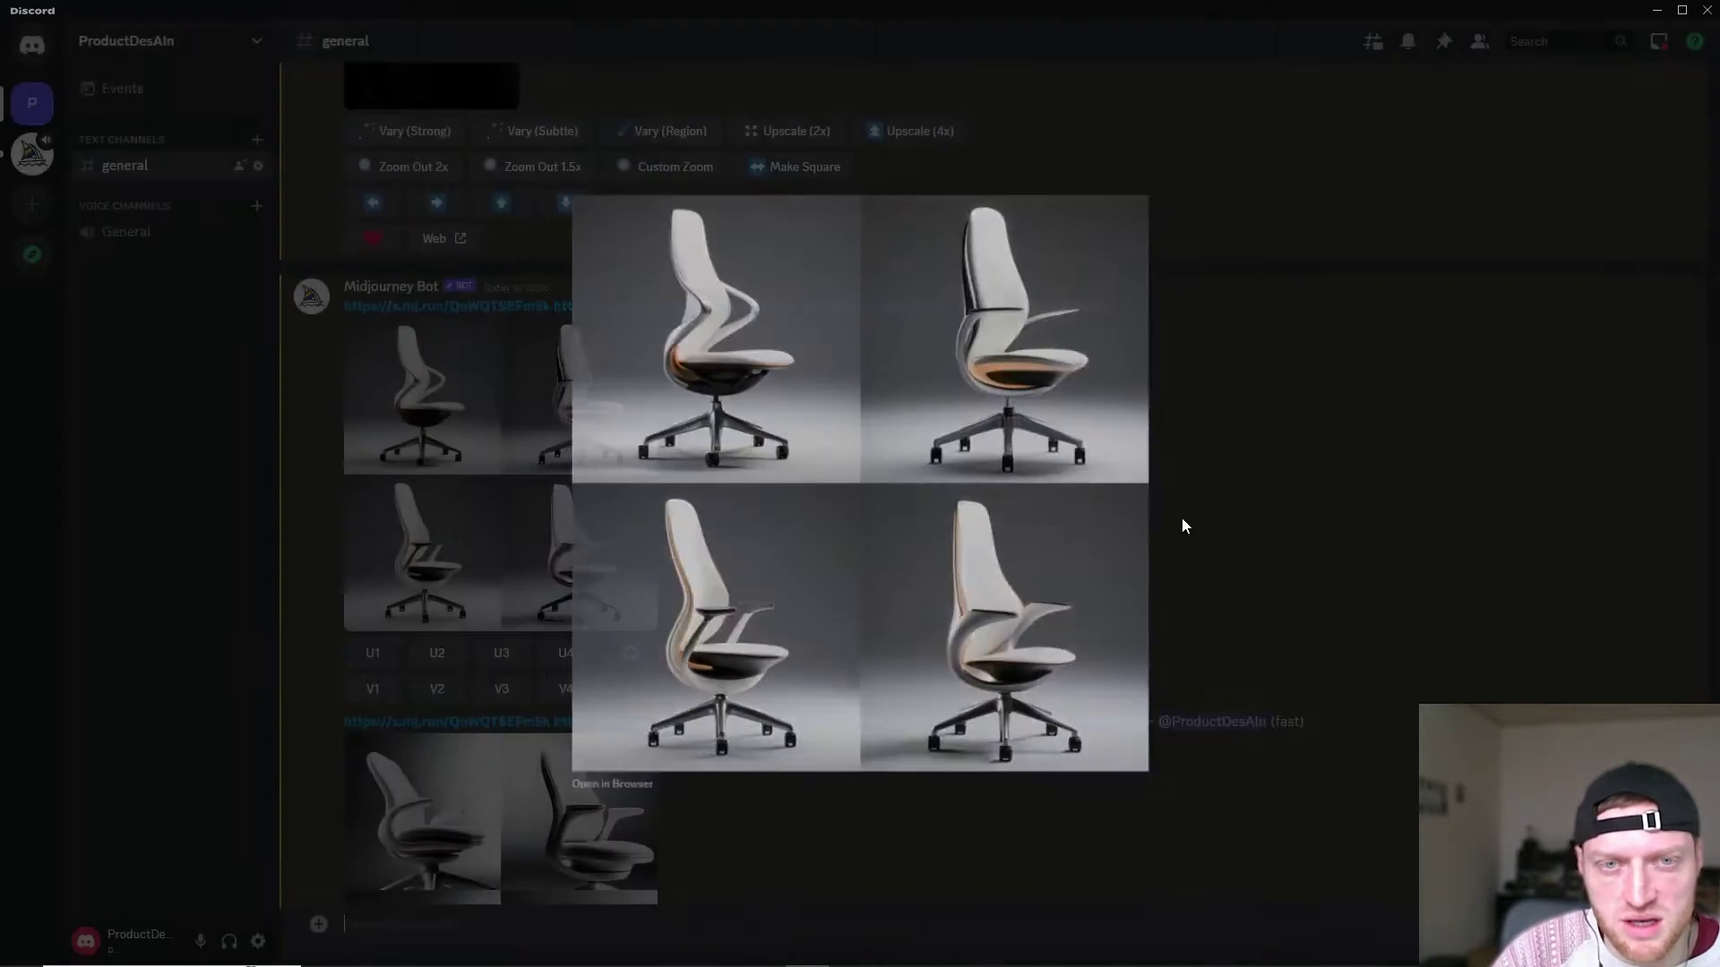
{"action": "scroll", "coordinate": [593, 587], "scroll_direction": "down", "scroll_amount": 4}
{"action": "left_click", "coordinate": [583, 593]}
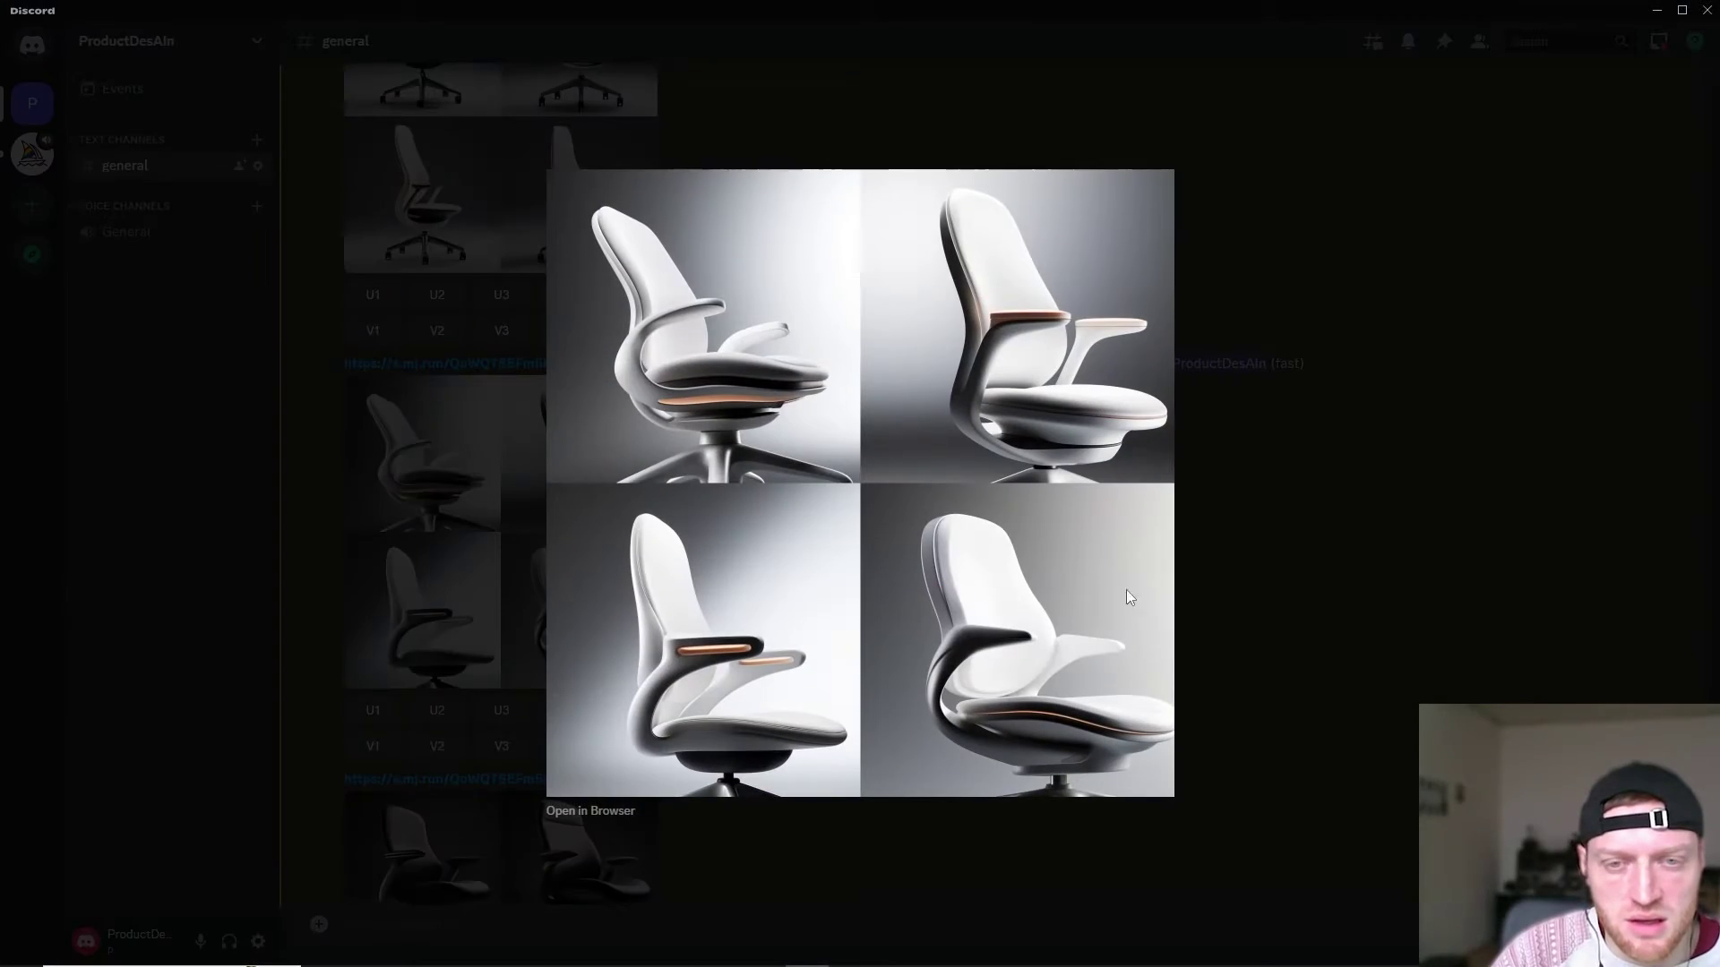
{"action": "left_click", "coordinate": [1228, 583]}
Inspect the enlarged blend grids of the black-and-grey chairs and the orange patterned chairs, closing each preview
{"action": "scroll", "coordinate": [533, 587], "scroll_direction": "down", "scroll_amount": 4}
{"action": "left_click", "coordinate": [532, 591]}
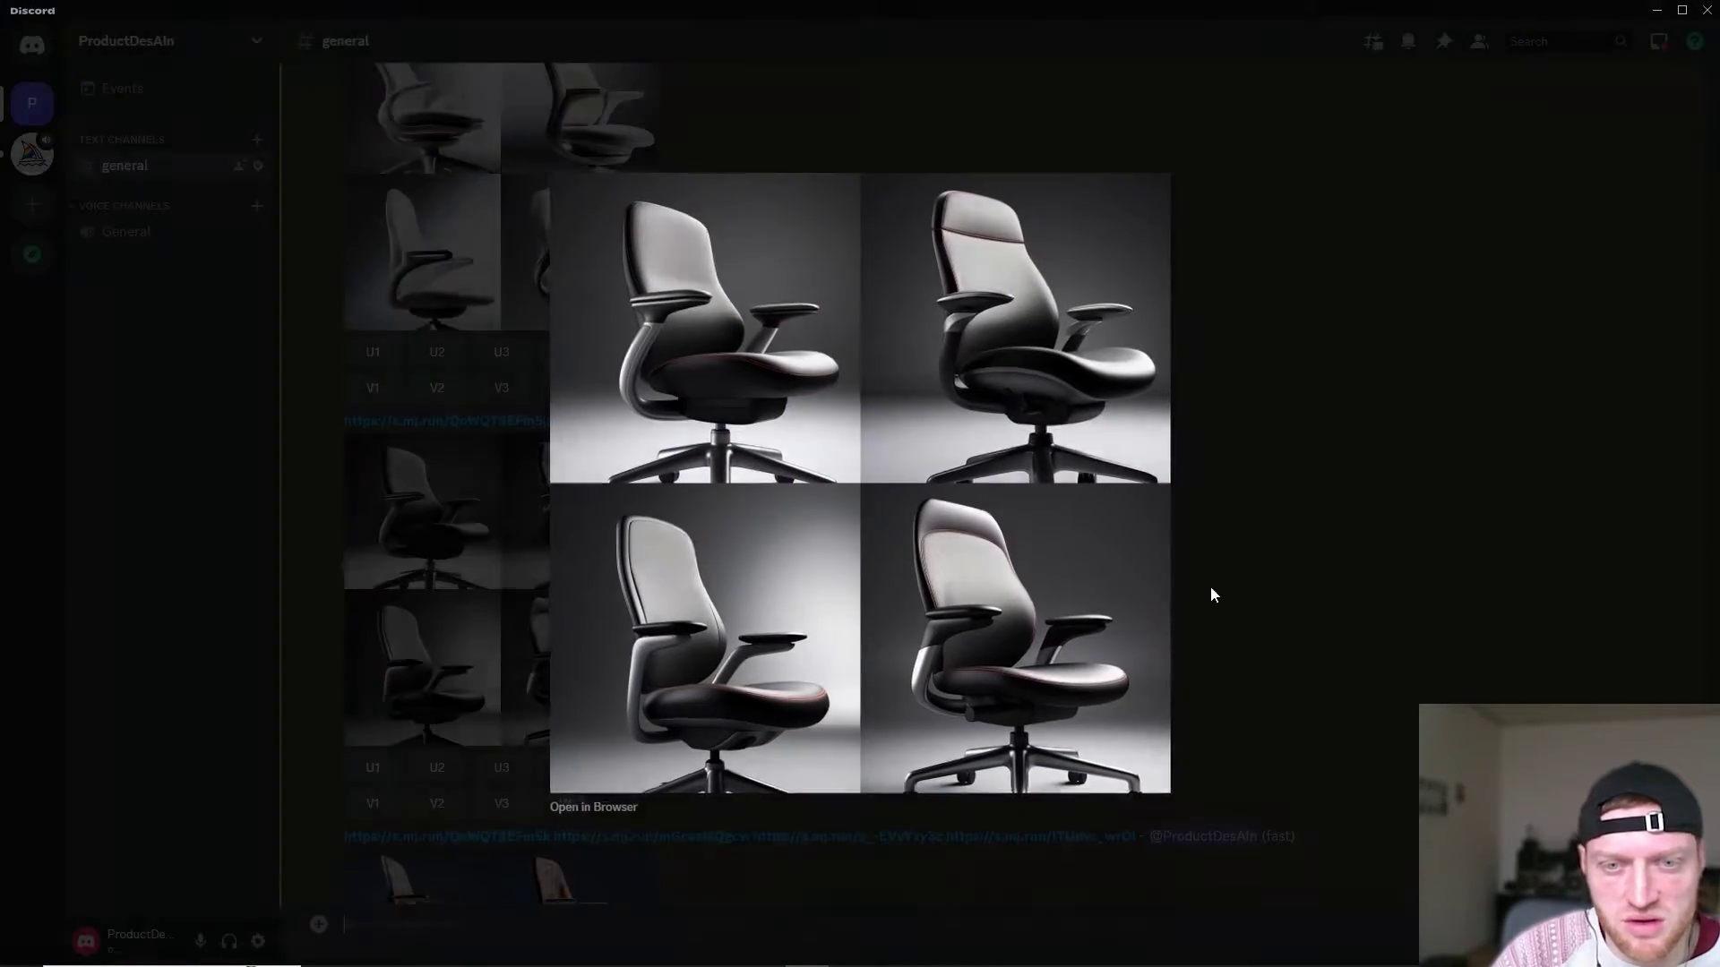
{"action": "left_click", "coordinate": [1212, 594]}
{"action": "scroll", "coordinate": [507, 609], "scroll_direction": "down", "scroll_amount": 6}
{"action": "left_click", "coordinate": [526, 539]}
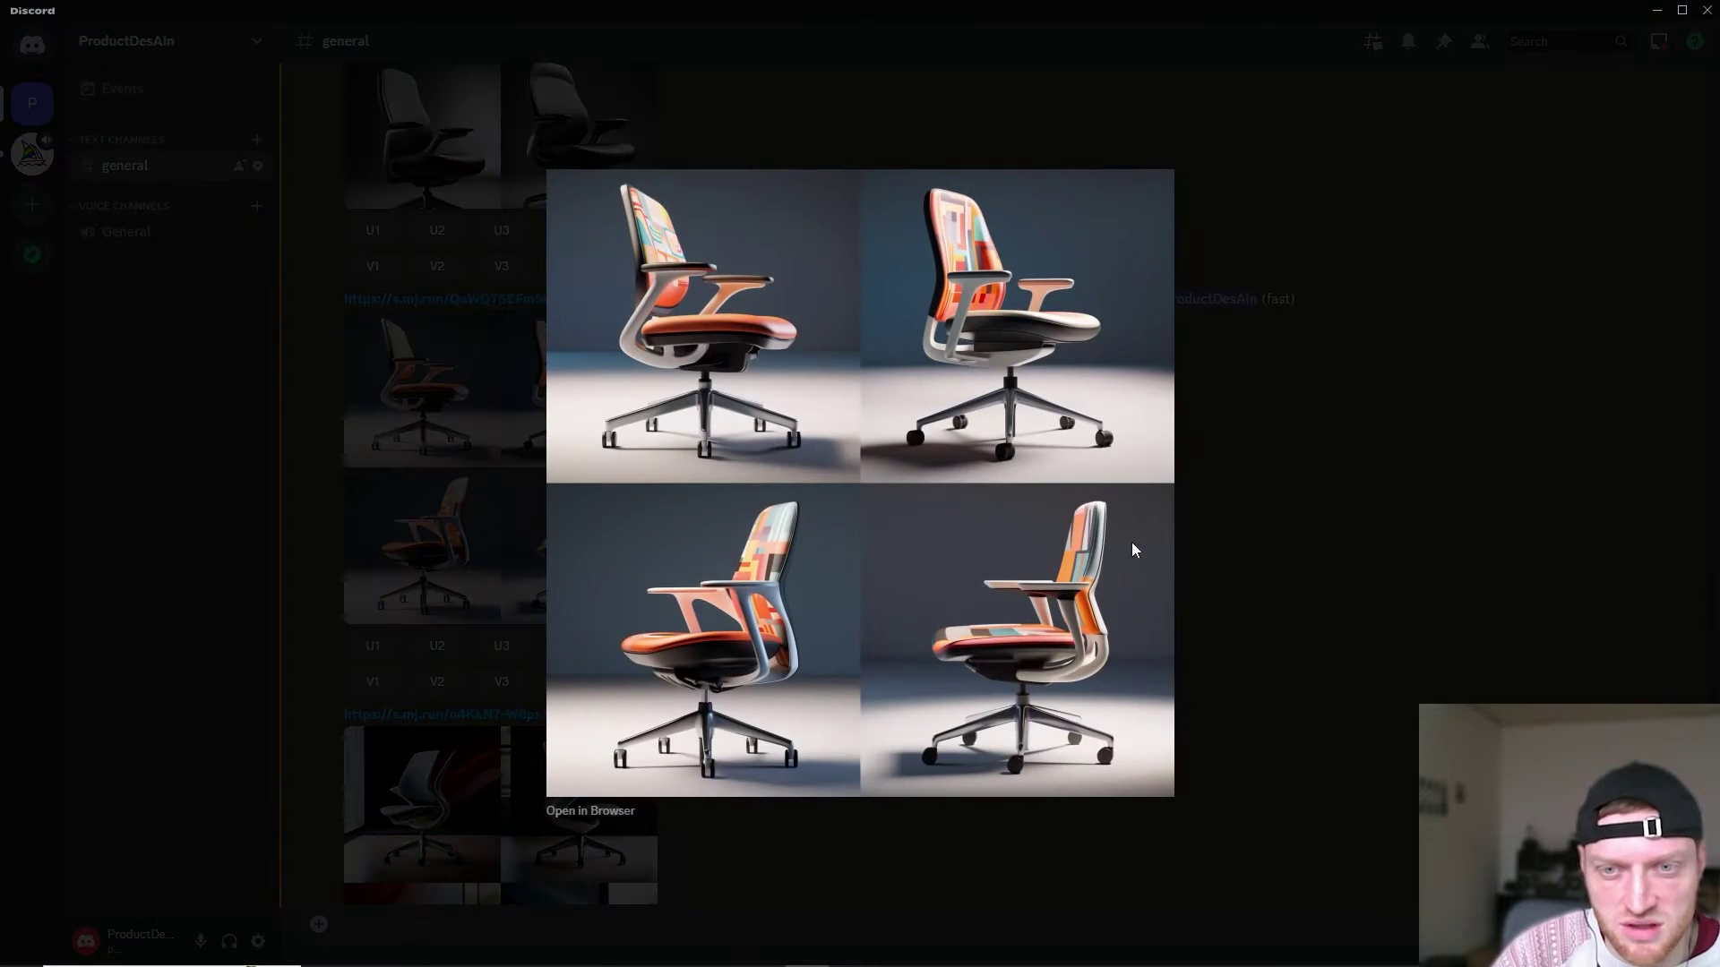
{"action": "left_click", "coordinate": [1270, 534]}
Inspect the enlarged blend grids of the chairs with red and teal backgrounds and the sculptural white chairs, closing each preview
{"action": "scroll", "coordinate": [699, 485], "scroll_direction": "down", "scroll_amount": 4}
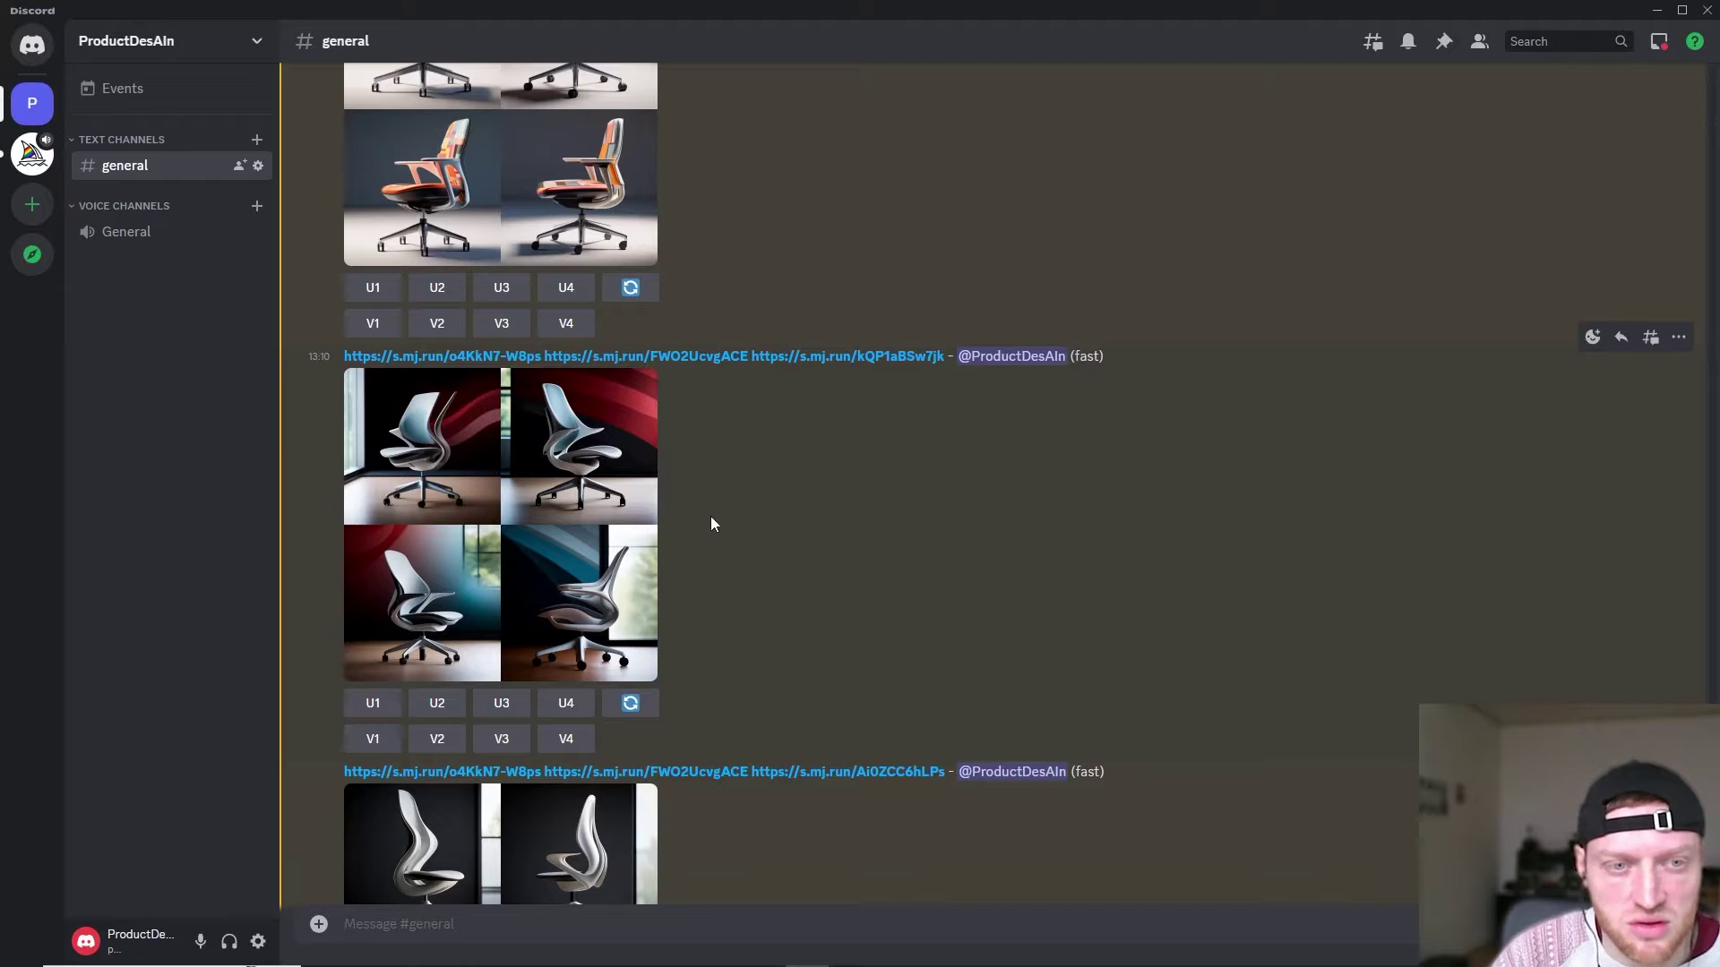
{"action": "left_click", "coordinate": [532, 499]}
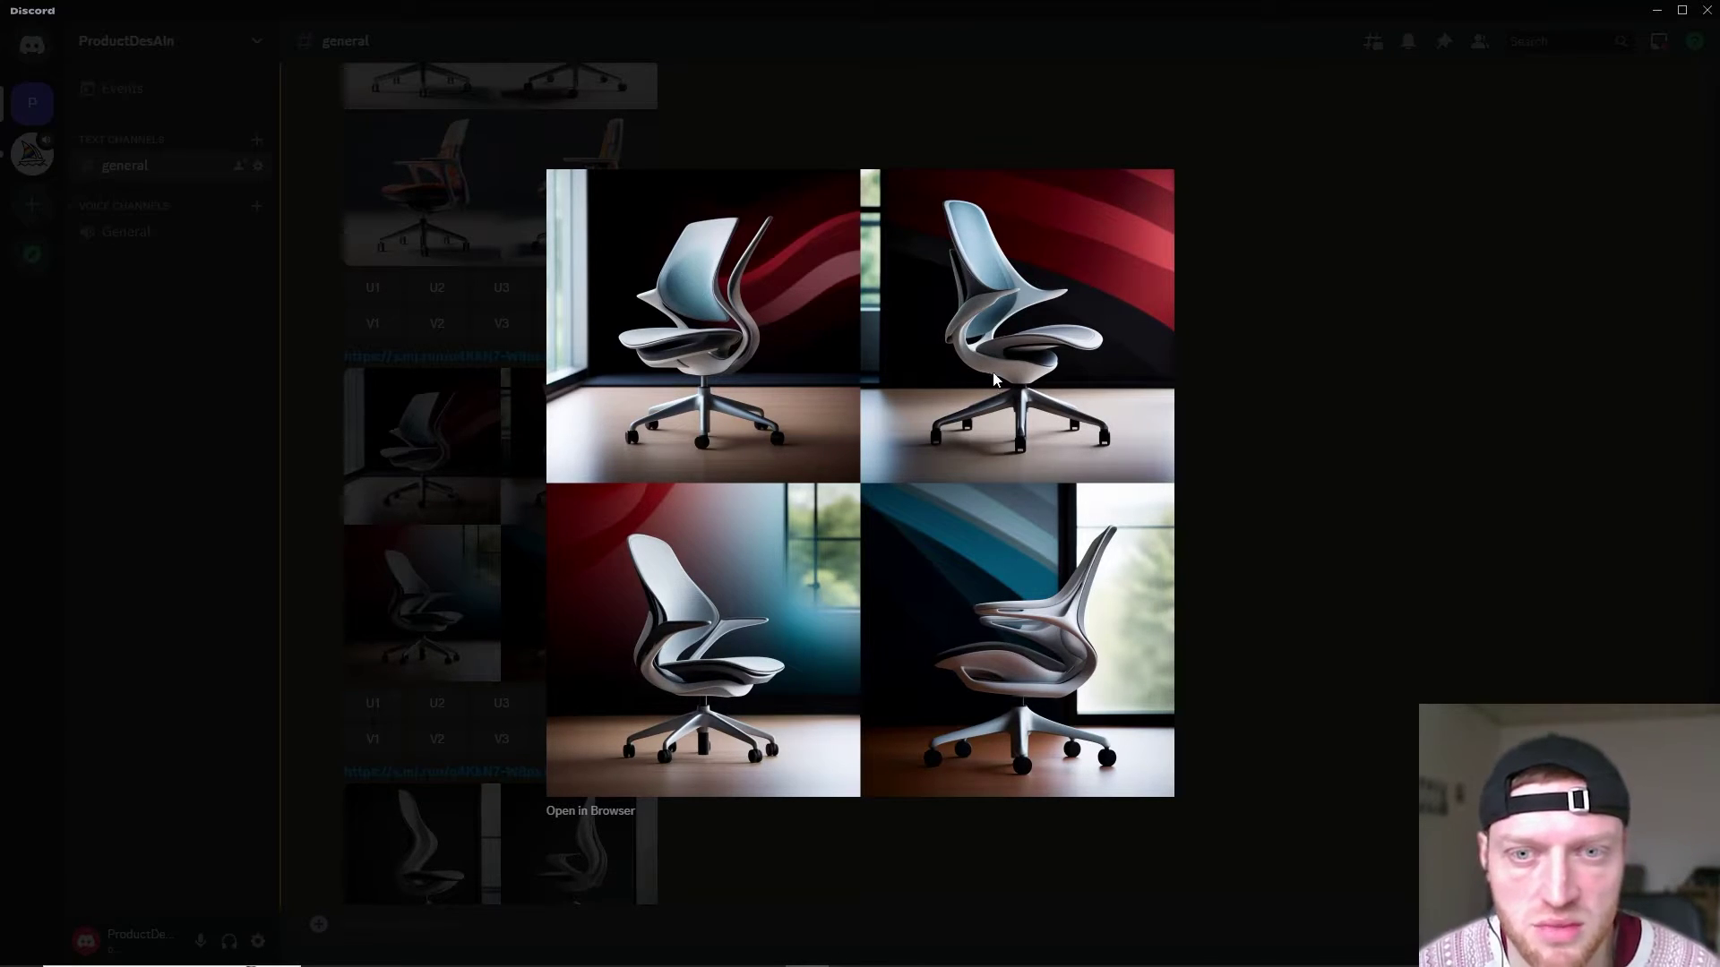
{"action": "left_click", "coordinate": [1186, 600]}
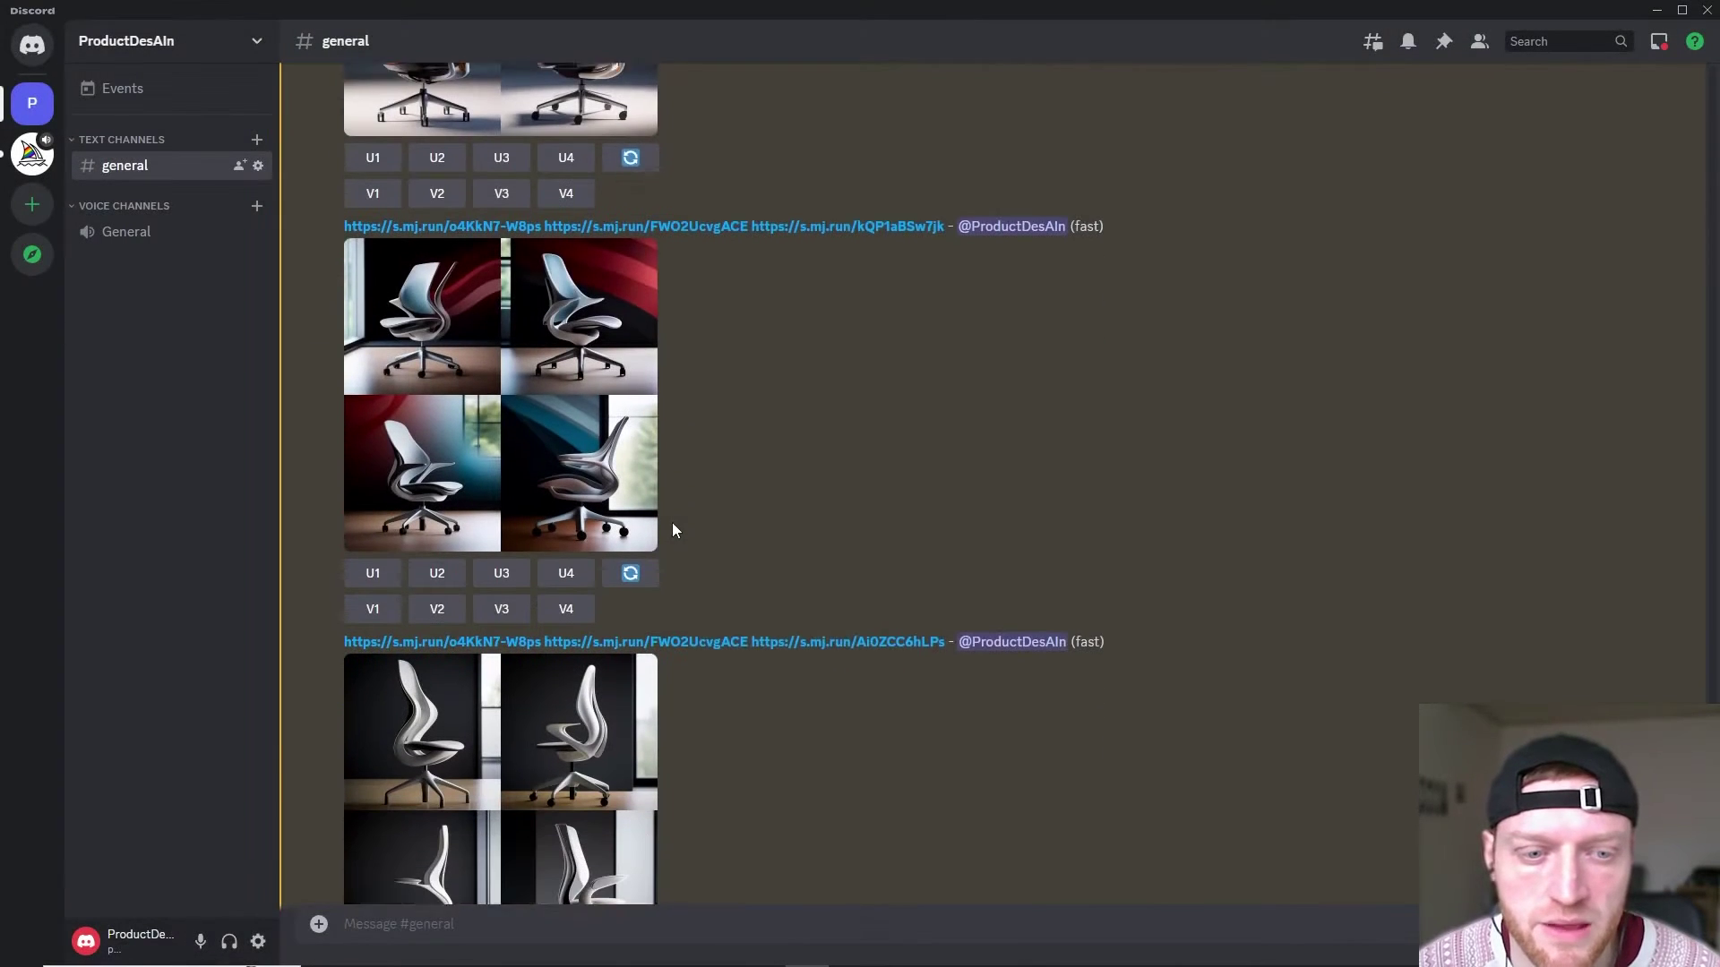
{"action": "scroll", "coordinate": [672, 523], "scroll_direction": "down", "scroll_amount": 3}
{"action": "left_click", "coordinate": [584, 534]}
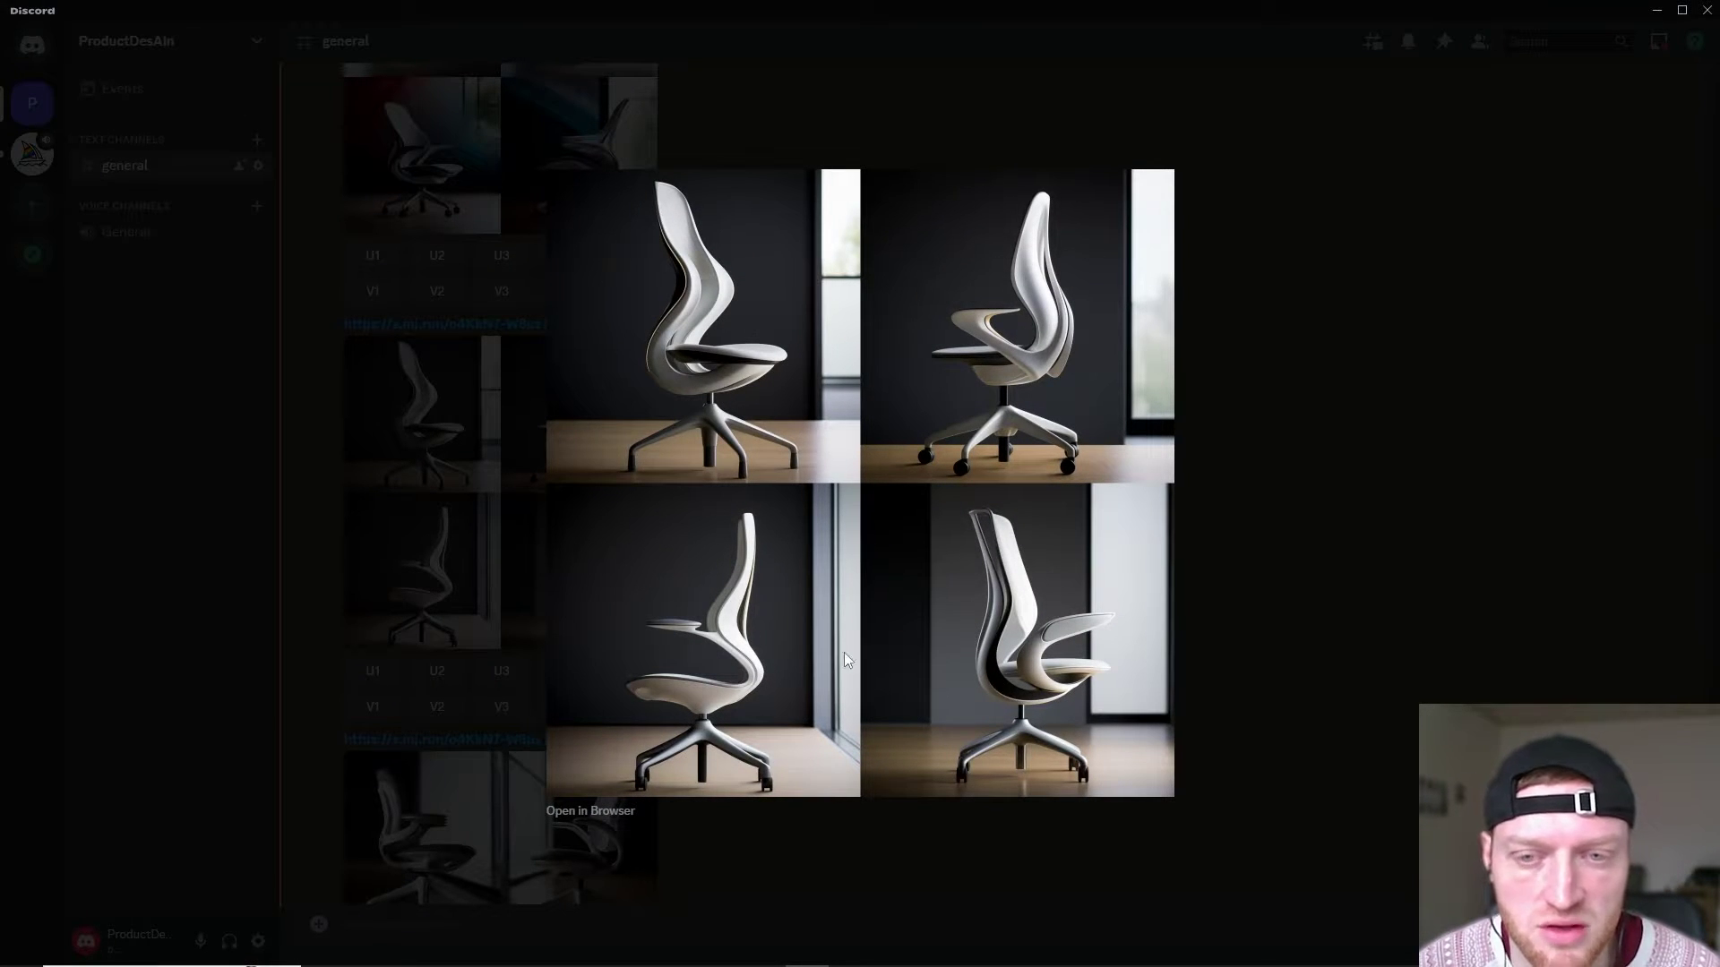
{"action": "left_click", "coordinate": [1243, 636]}
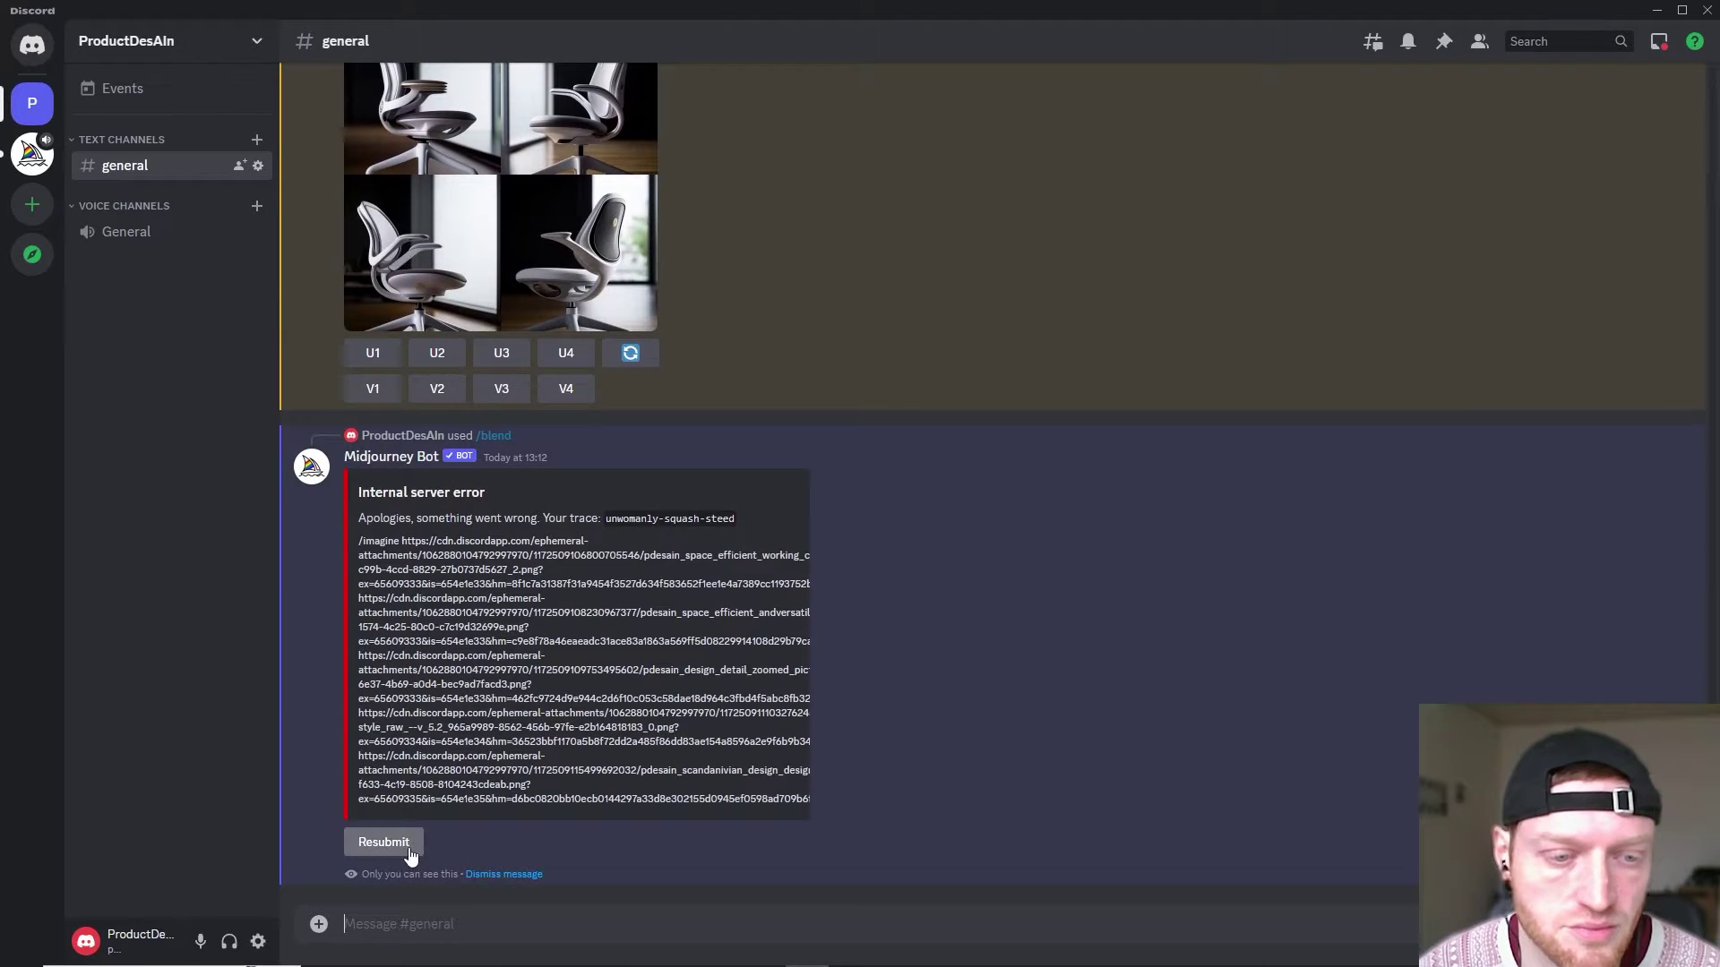
Resubmit the failed five-image blend and inspect the enlarged grids of the light-grey chairs and the teal-and-white chairs
{"action": "left_click", "coordinate": [405, 849]}
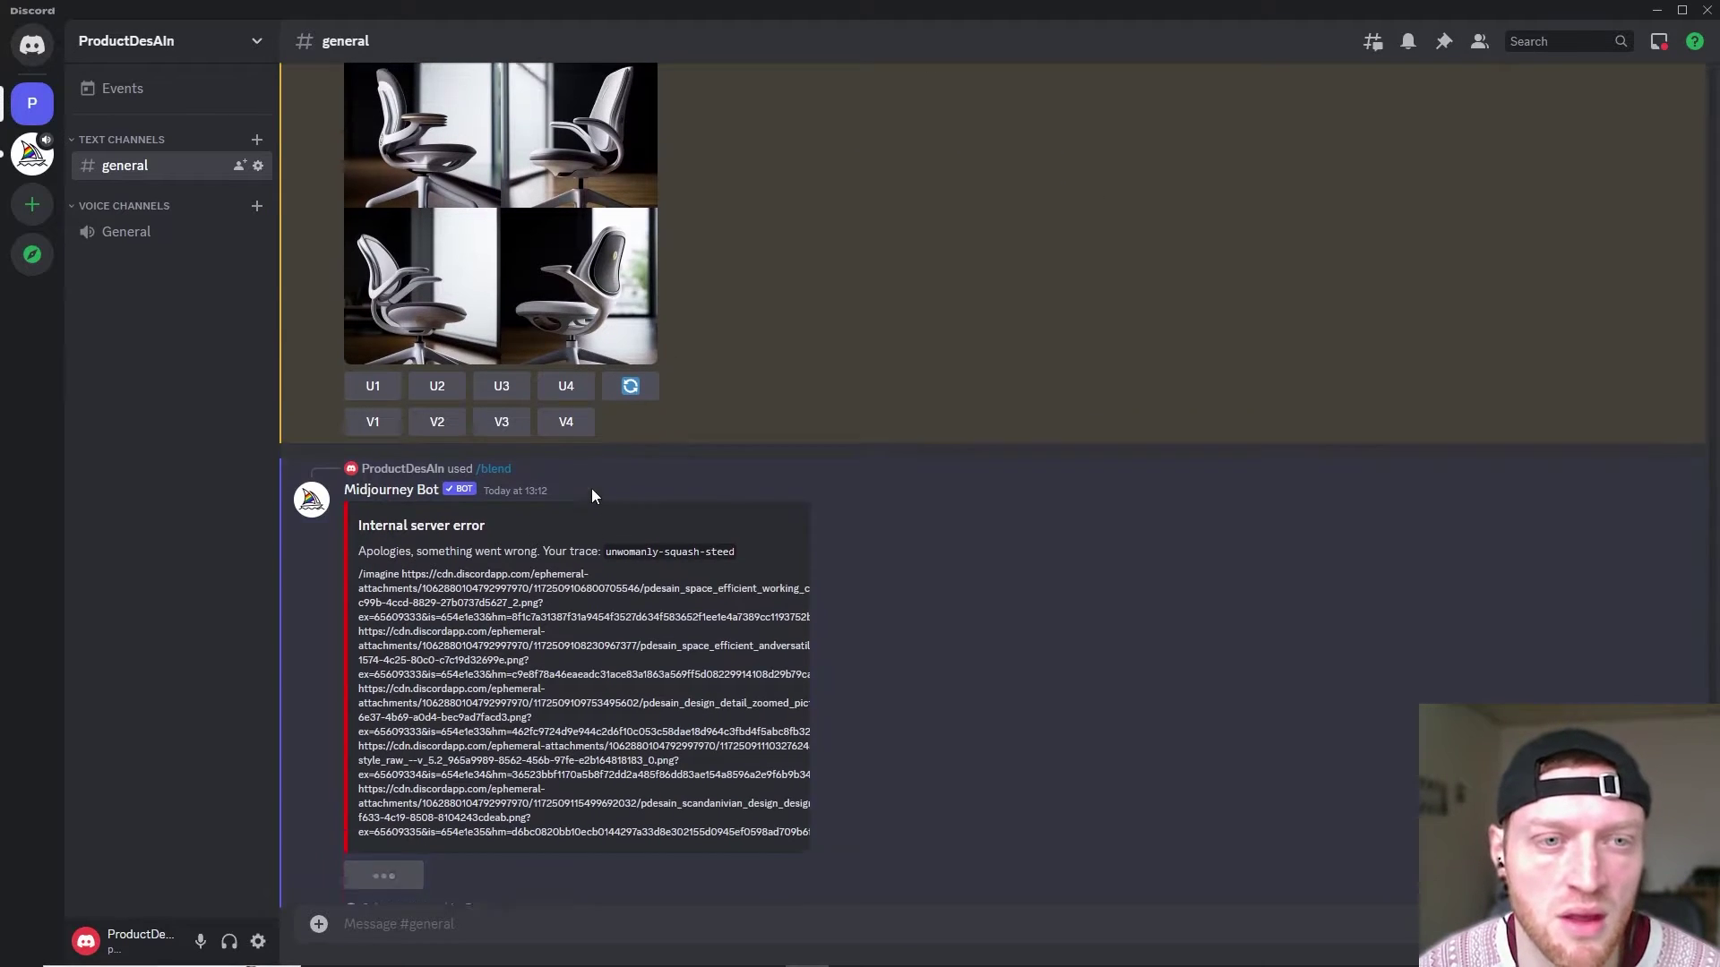
{"action": "left_click", "coordinate": [543, 401]}
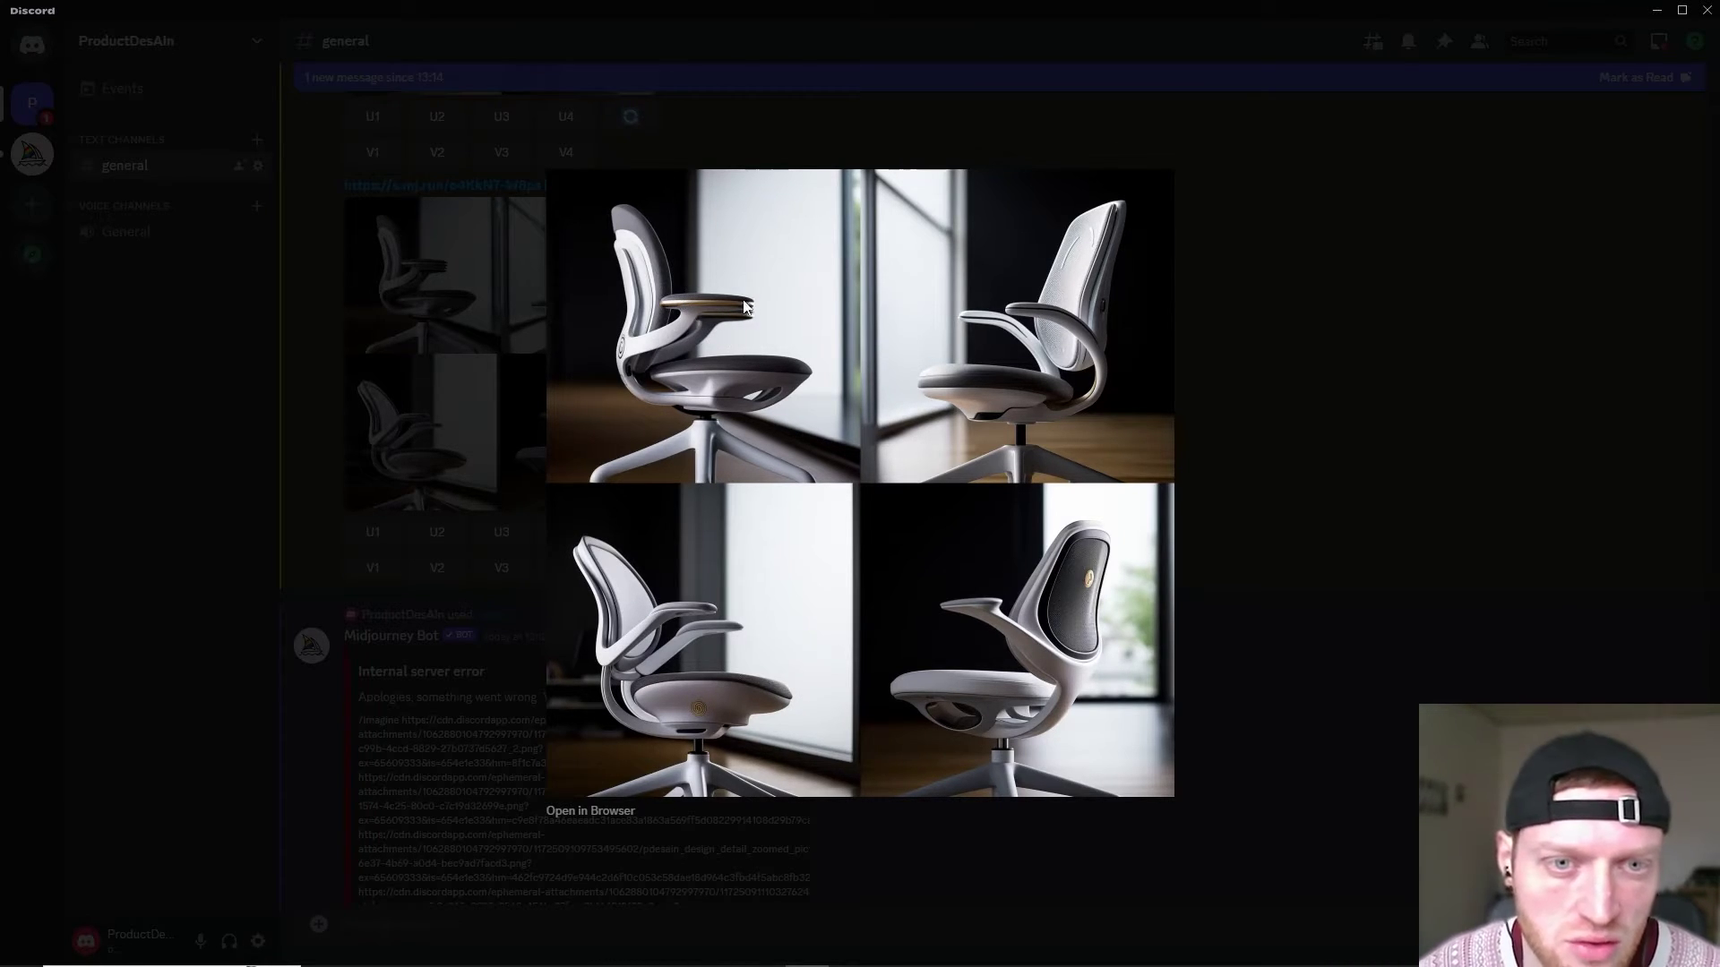
{"action": "left_click", "coordinate": [1228, 588]}
{"action": "scroll", "coordinate": [688, 594], "scroll_direction": "down", "scroll_amount": 6}
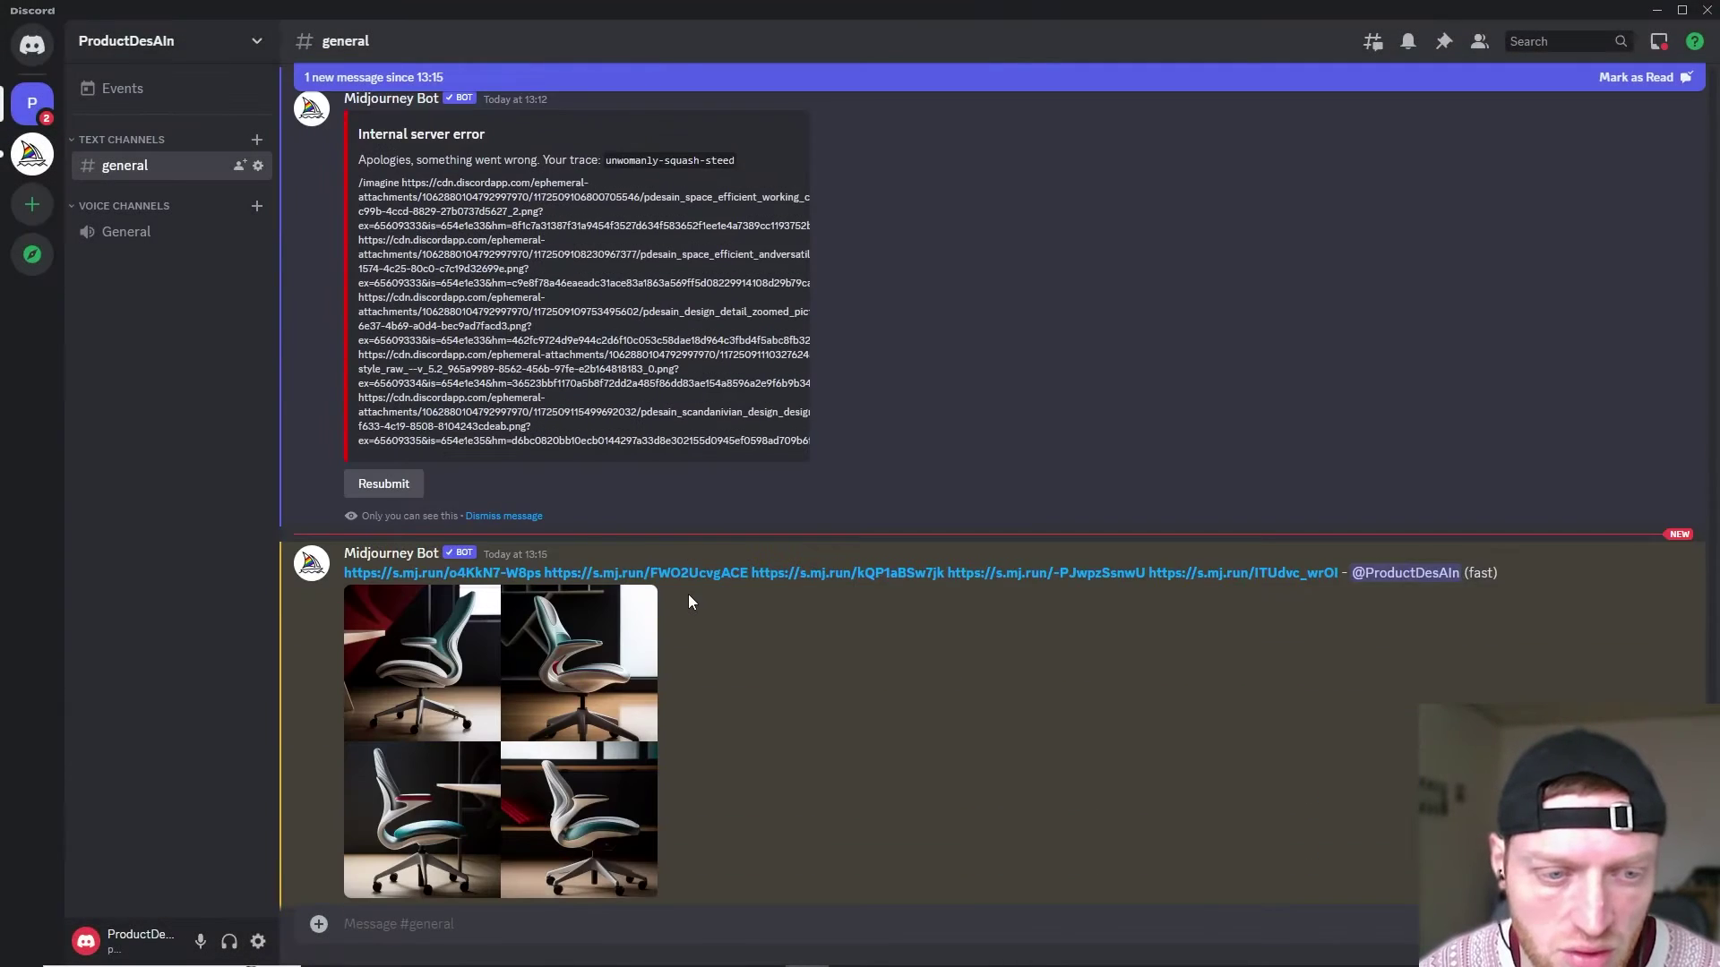
{"action": "left_click", "coordinate": [607, 632]}
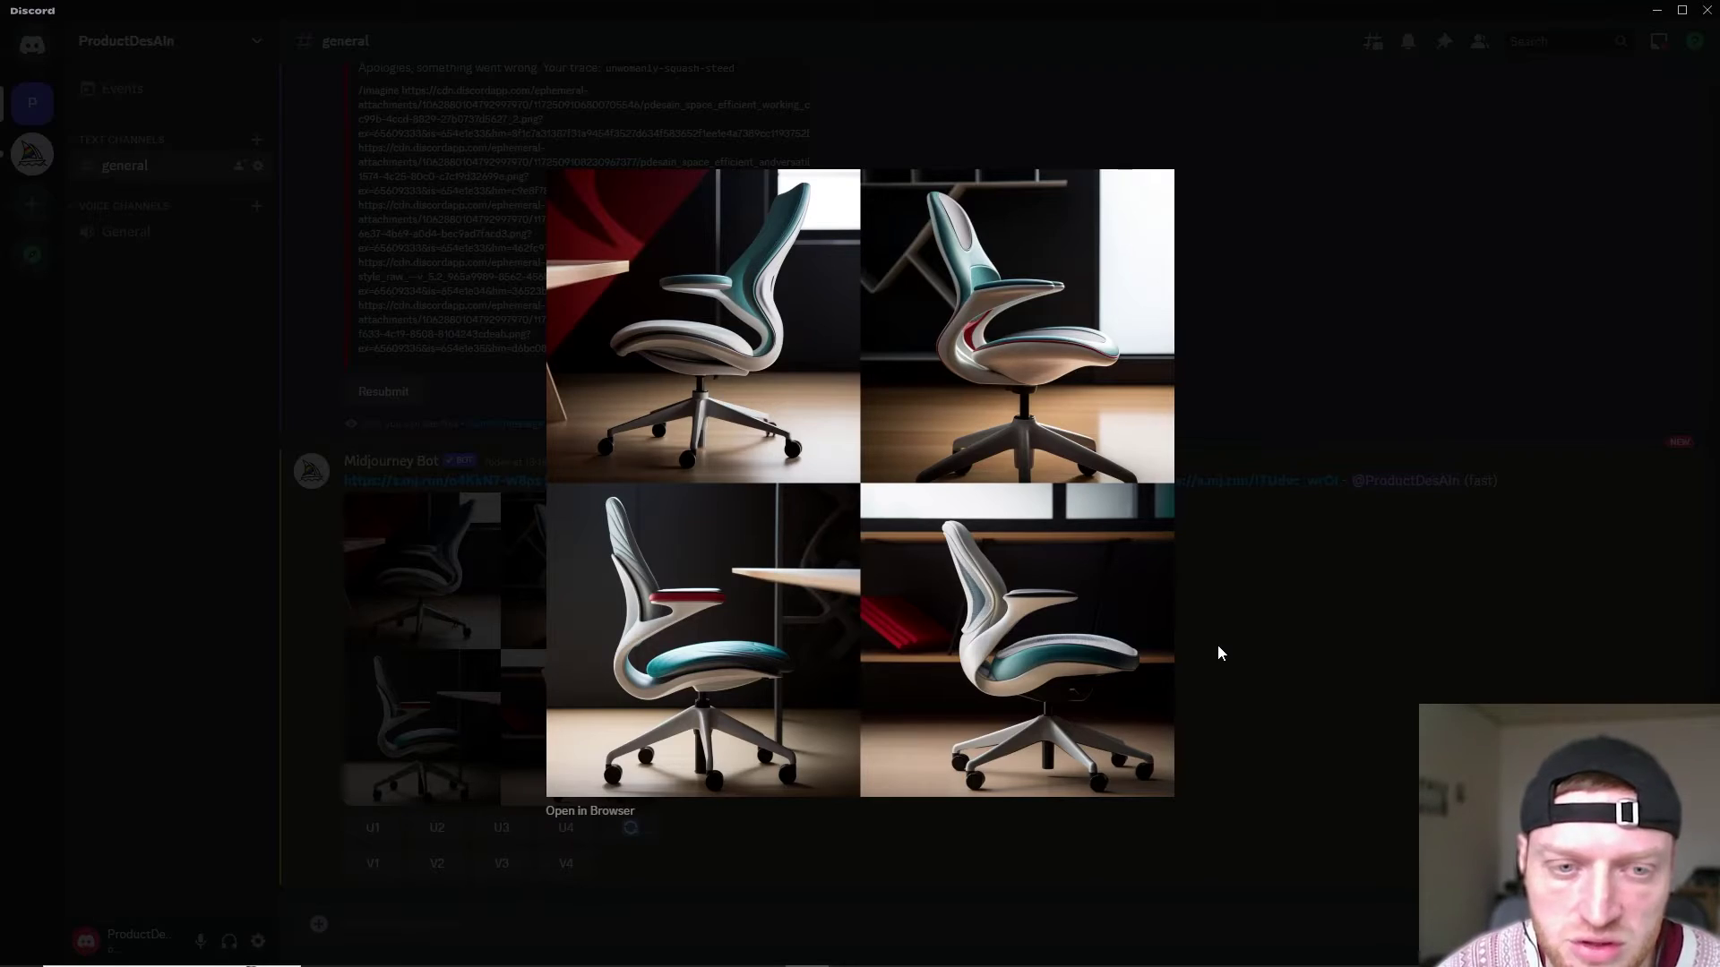
{"action": "left_click", "coordinate": [1218, 653]}
{"action": "scroll", "coordinate": [686, 722], "scroll_direction": "down", "scroll_amount": 10}
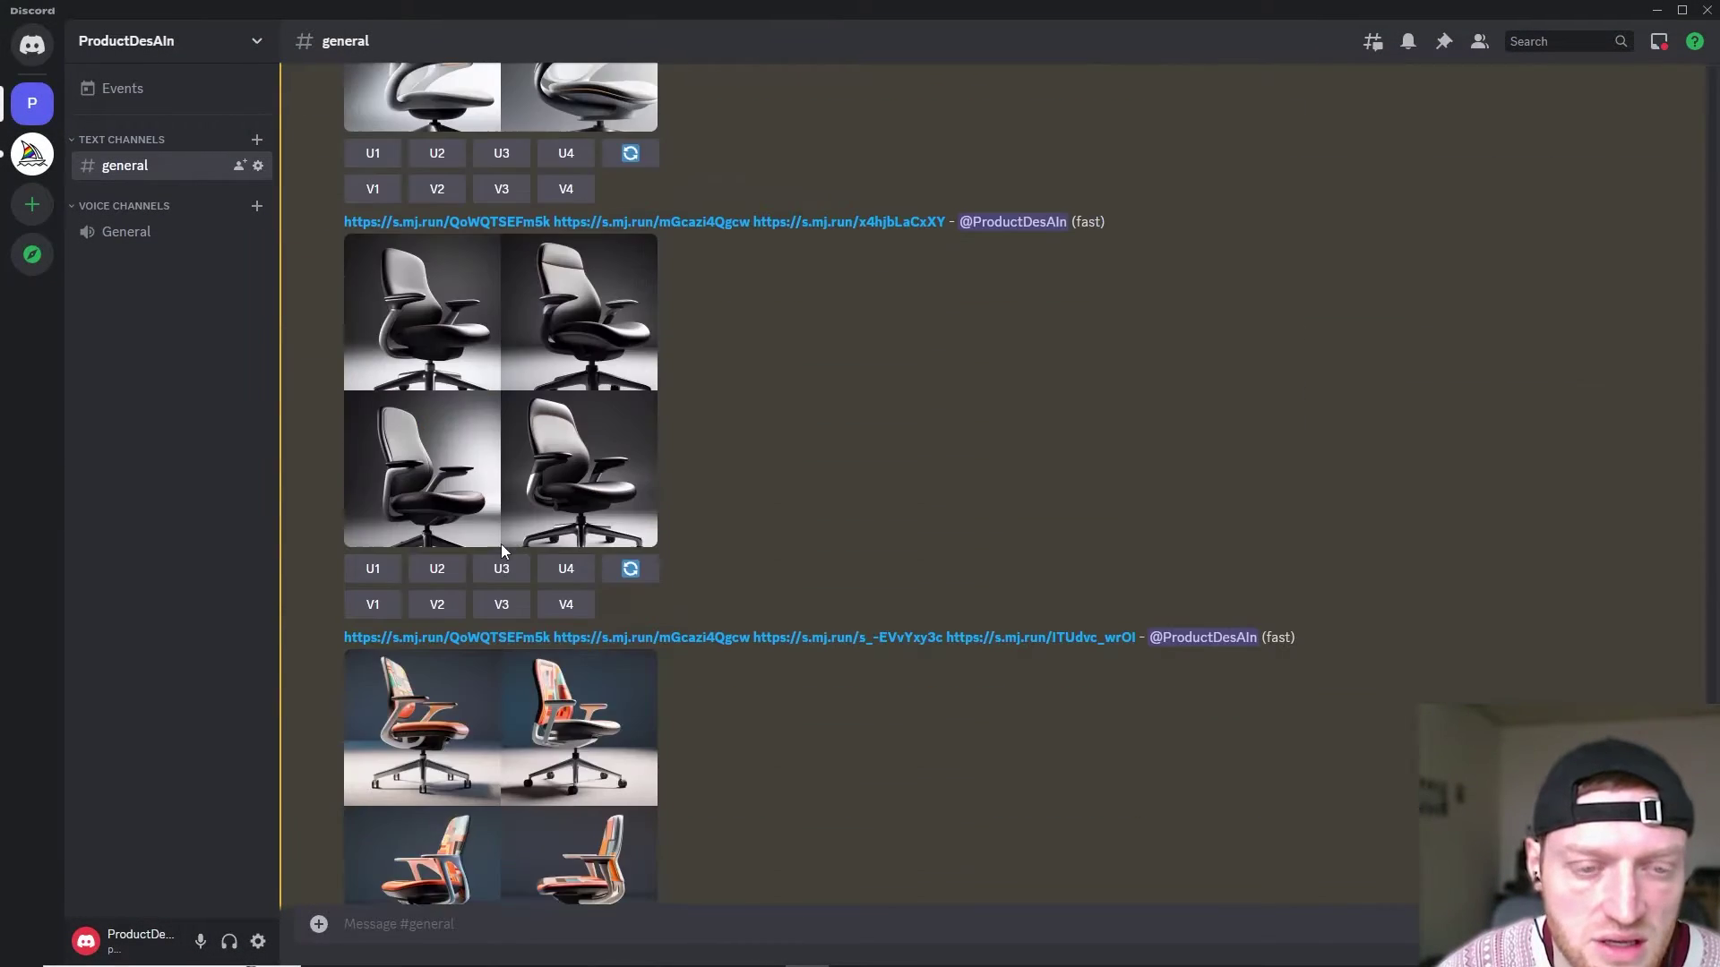
{"action": "scroll", "coordinate": [501, 544], "scroll_direction": "down", "scroll_amount": 10}
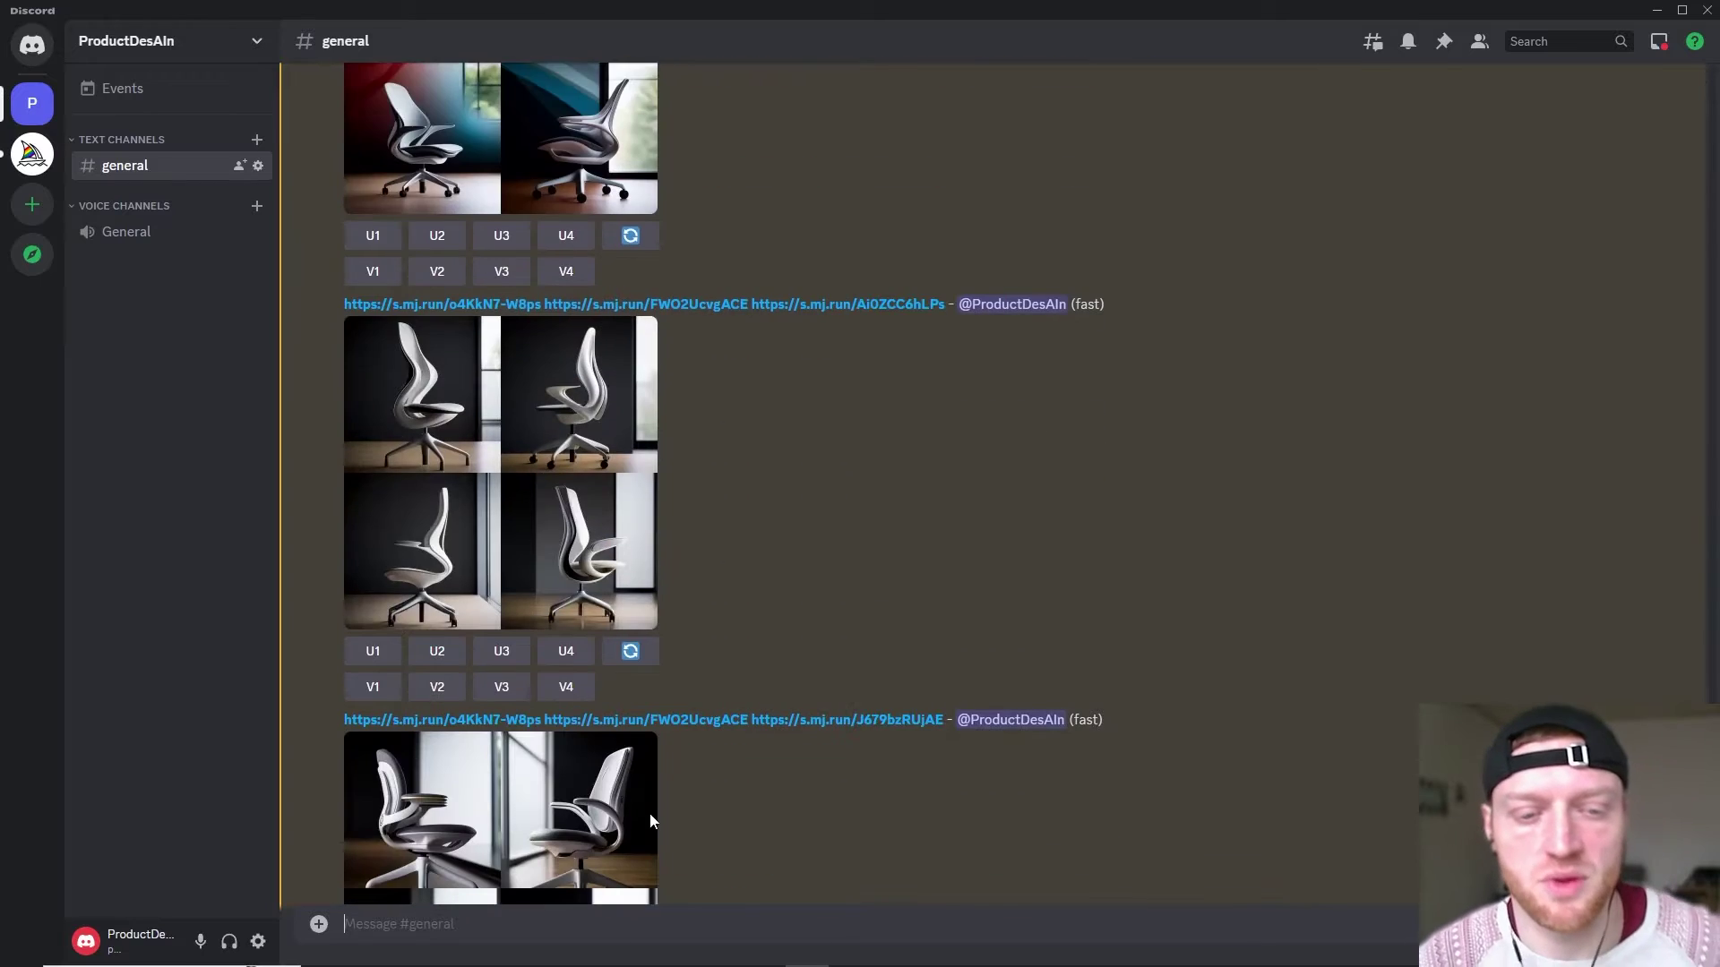
{"action": "scroll", "coordinate": [651, 820], "scroll_direction": "down", "scroll_amount": 10}
{"action": "type", "text": "/"}
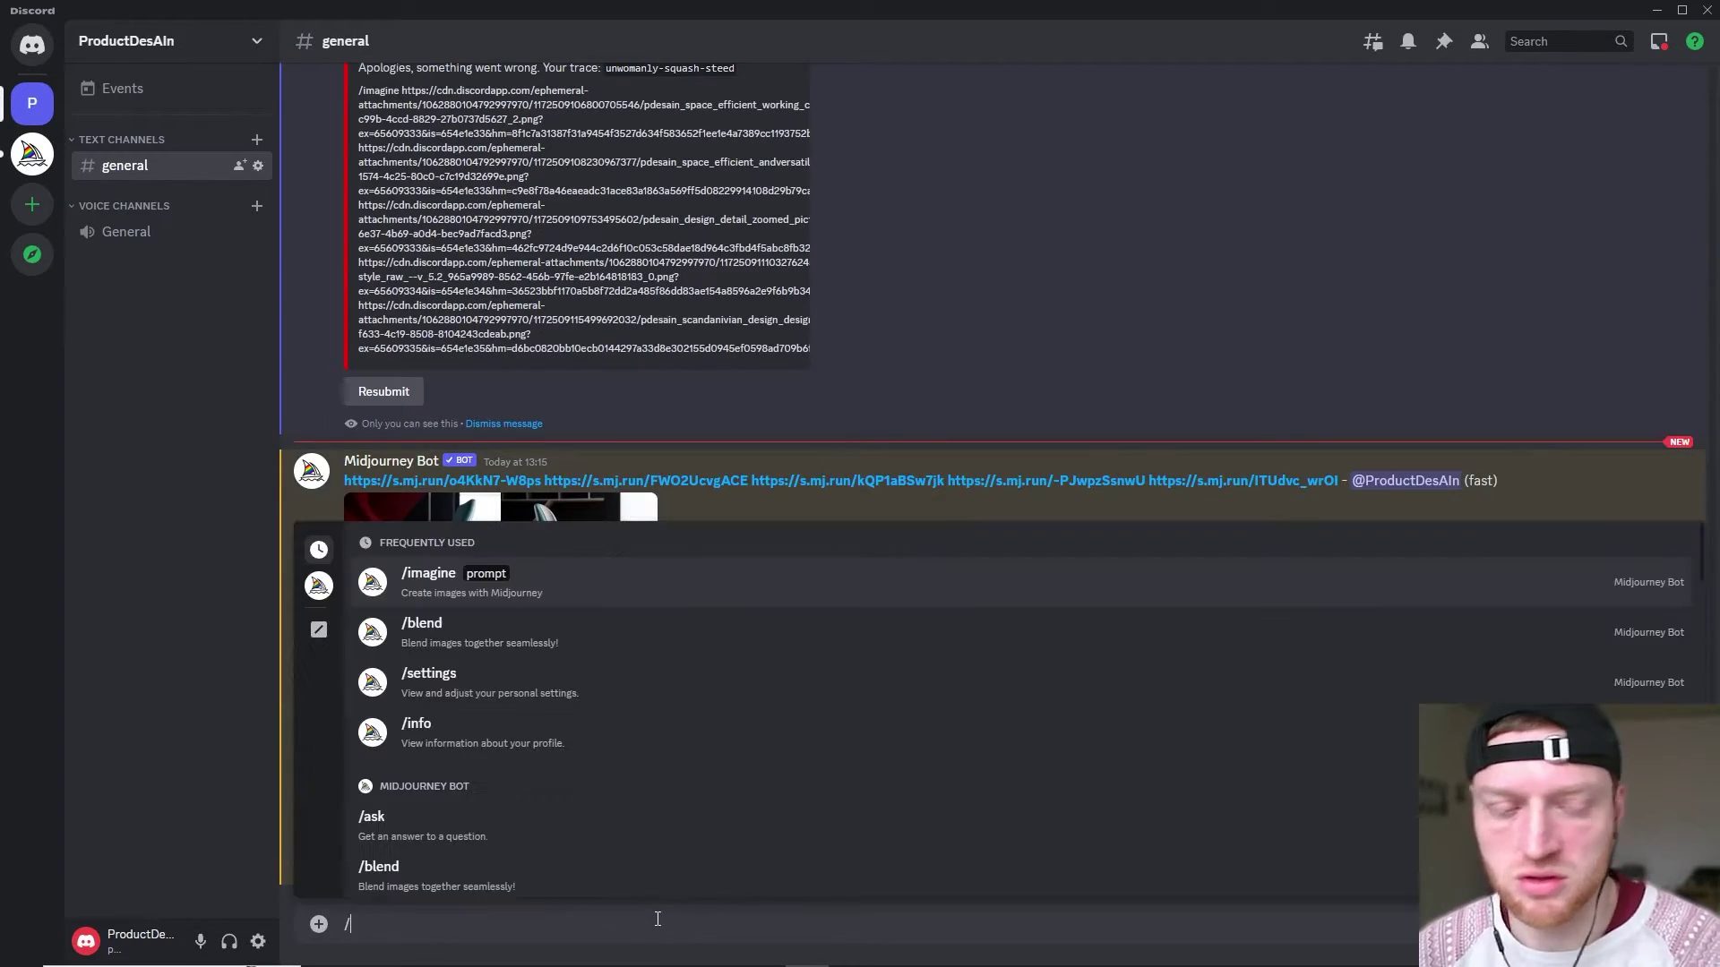
{"action": "left_click", "coordinate": [609, 593]}
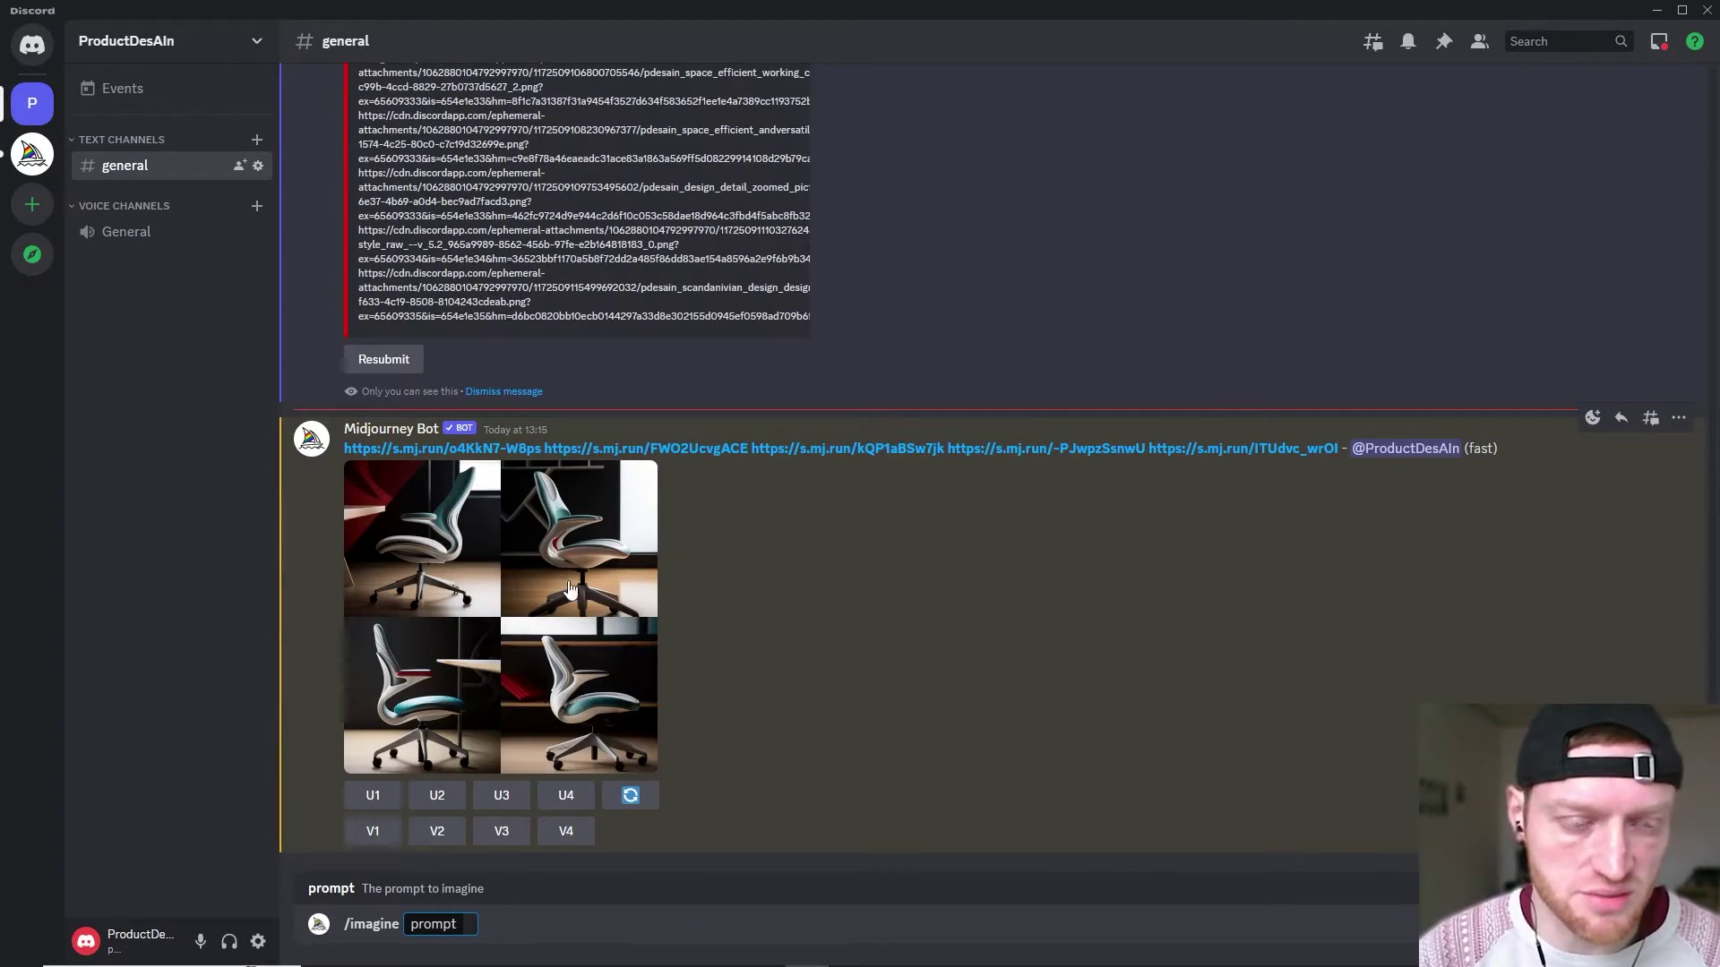
{"action": "left_click_drag", "start_coordinate": [421, 450], "coordinate": [475, 927]}
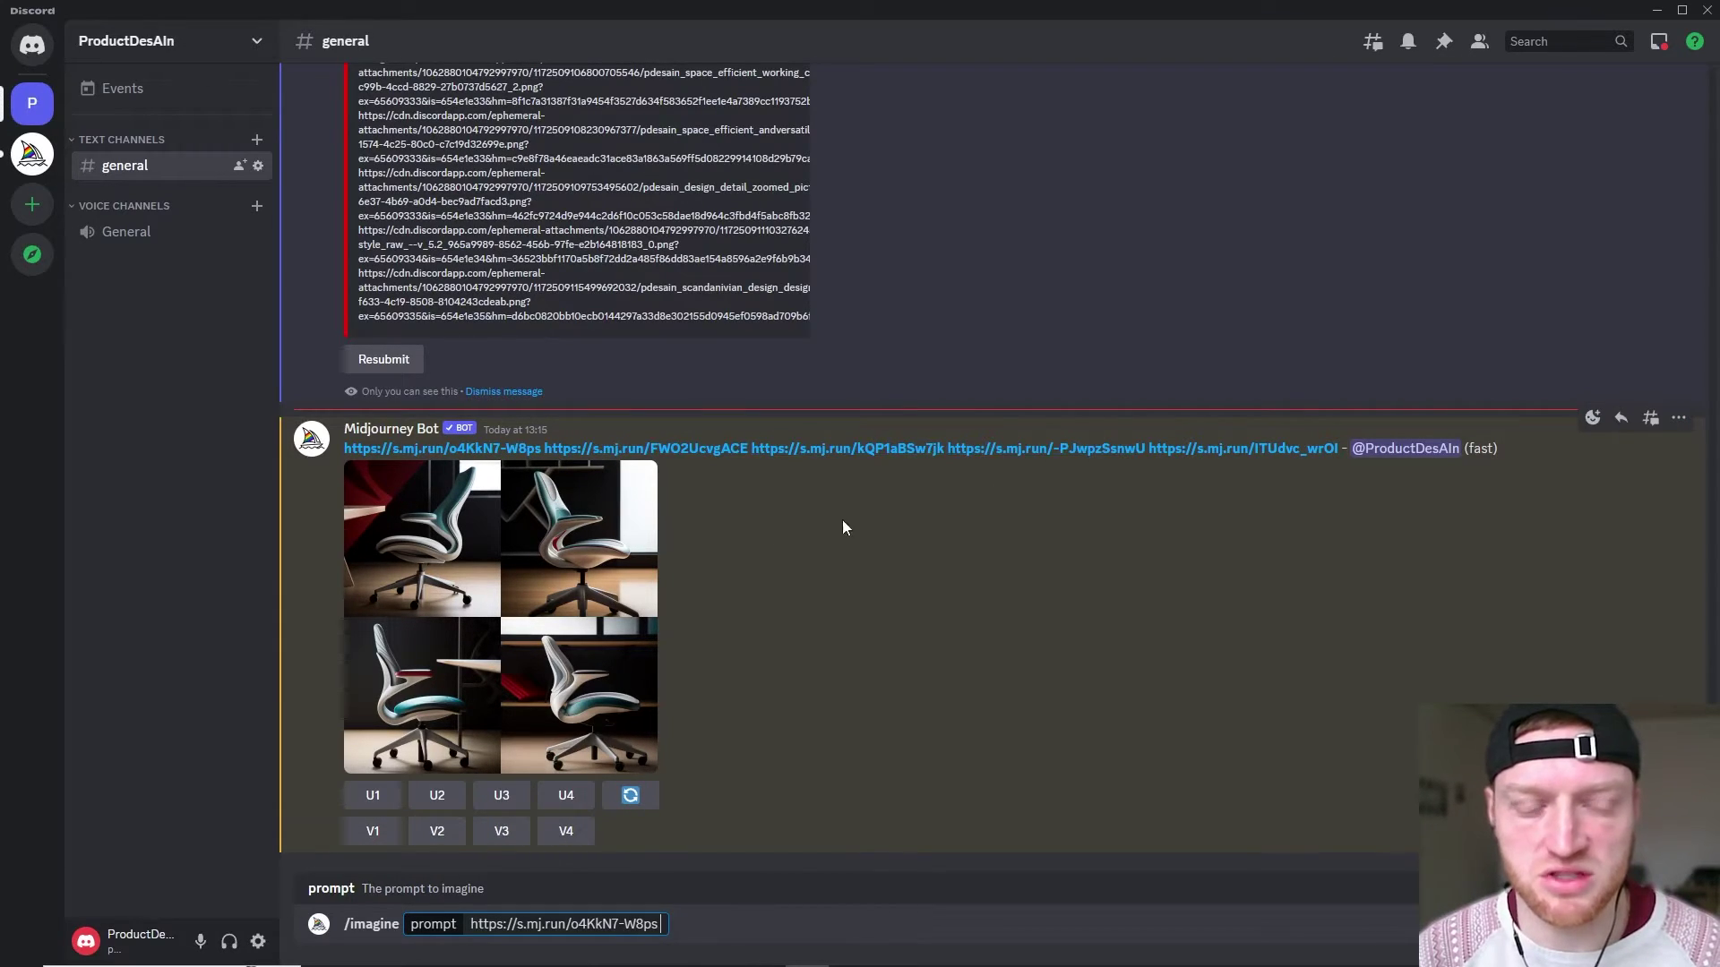
Copy the image link of the black fabric armrest design detail and add it to the /imagine prompt
{"action": "scroll", "coordinate": [568, 557], "scroll_direction": "up", "scroll_amount": 10}
{"action": "scroll", "coordinate": [568, 557], "scroll_direction": "up", "scroll_amount": 15}
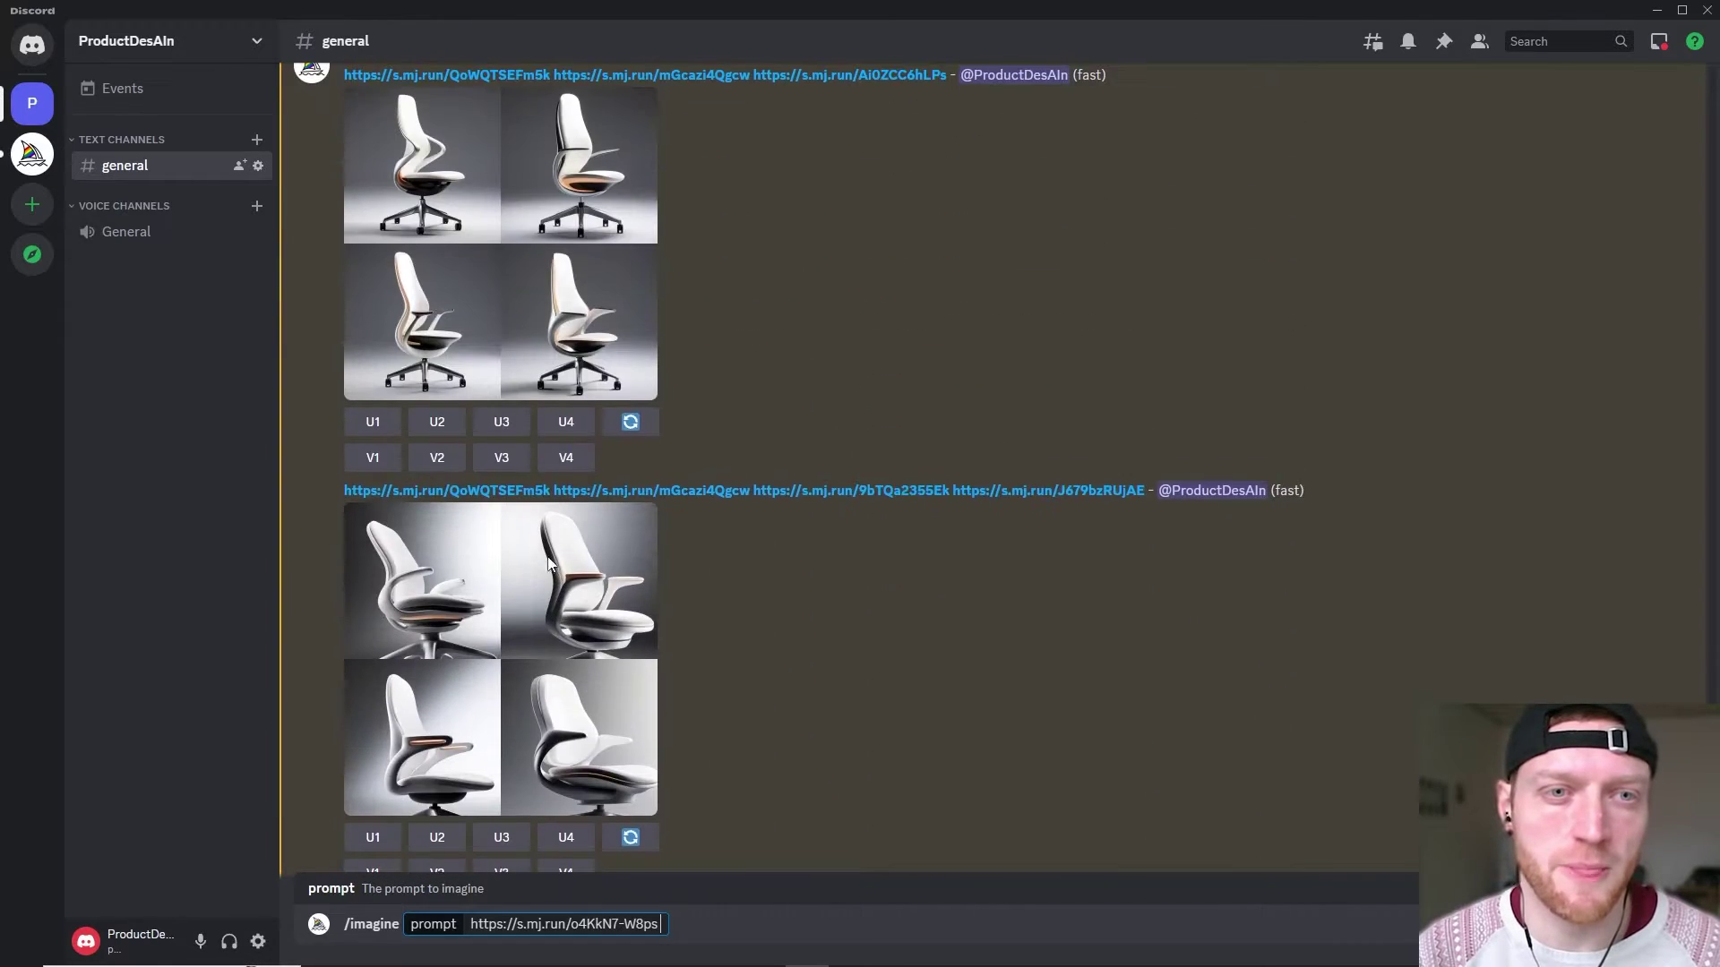
{"action": "left_click", "coordinate": [452, 529]}
{"action": "right_click", "coordinate": [929, 522]}
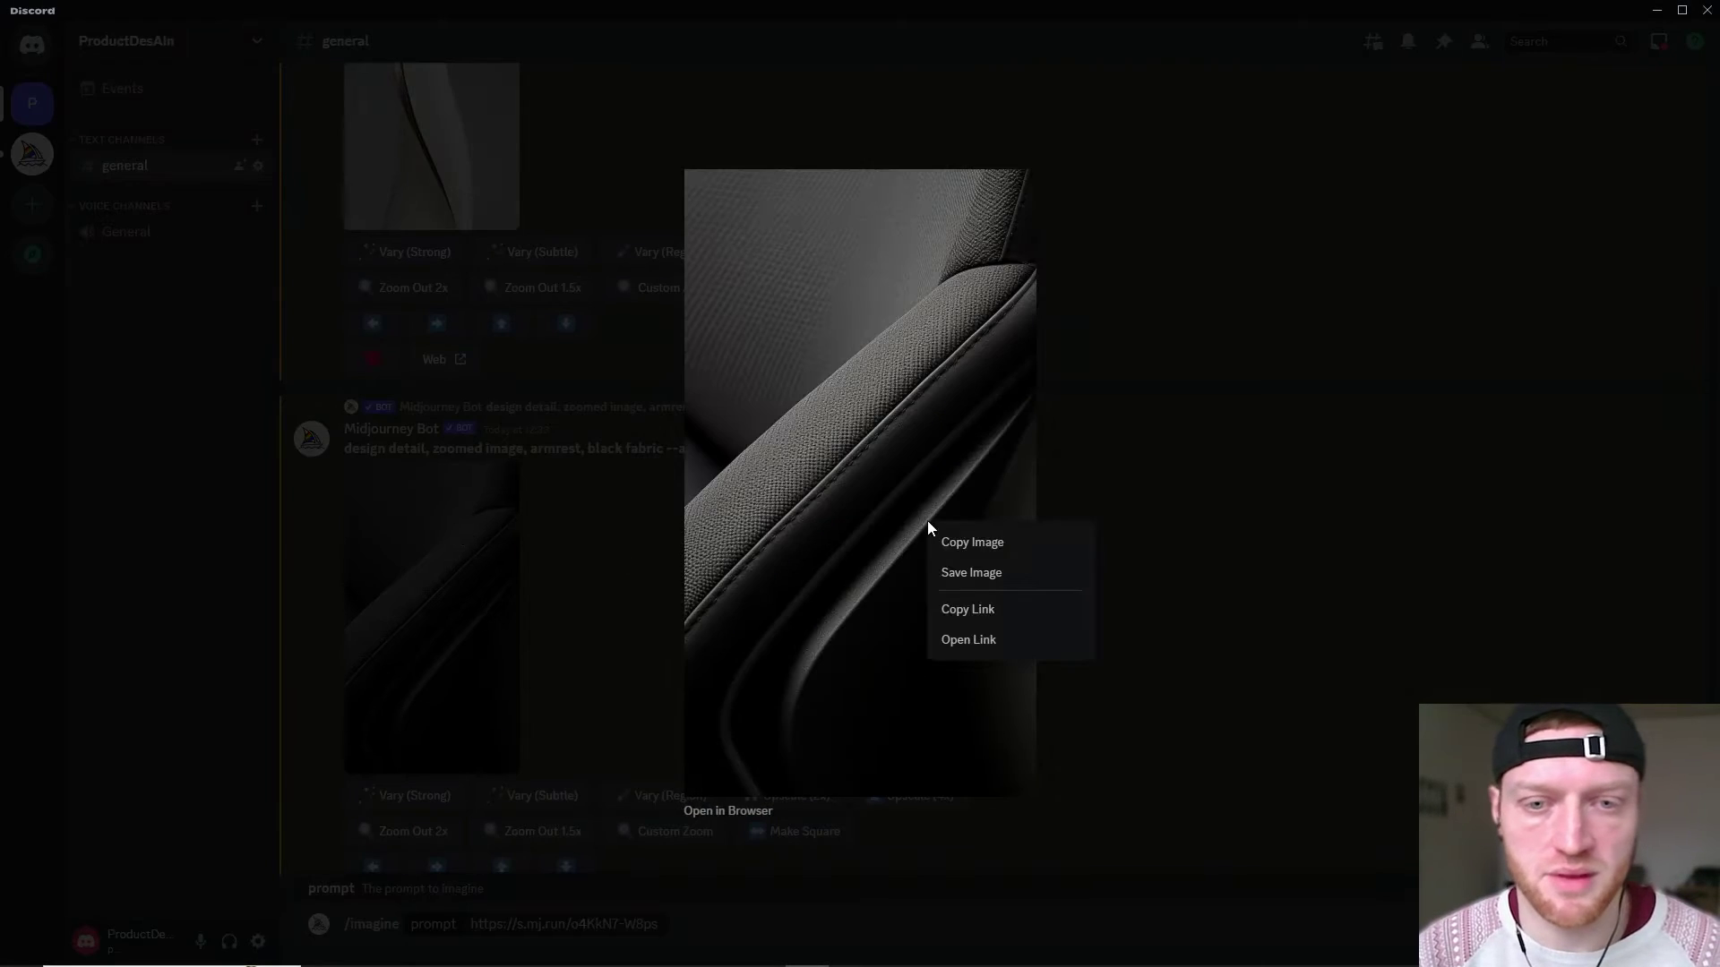
{"action": "left_click", "coordinate": [970, 613]}
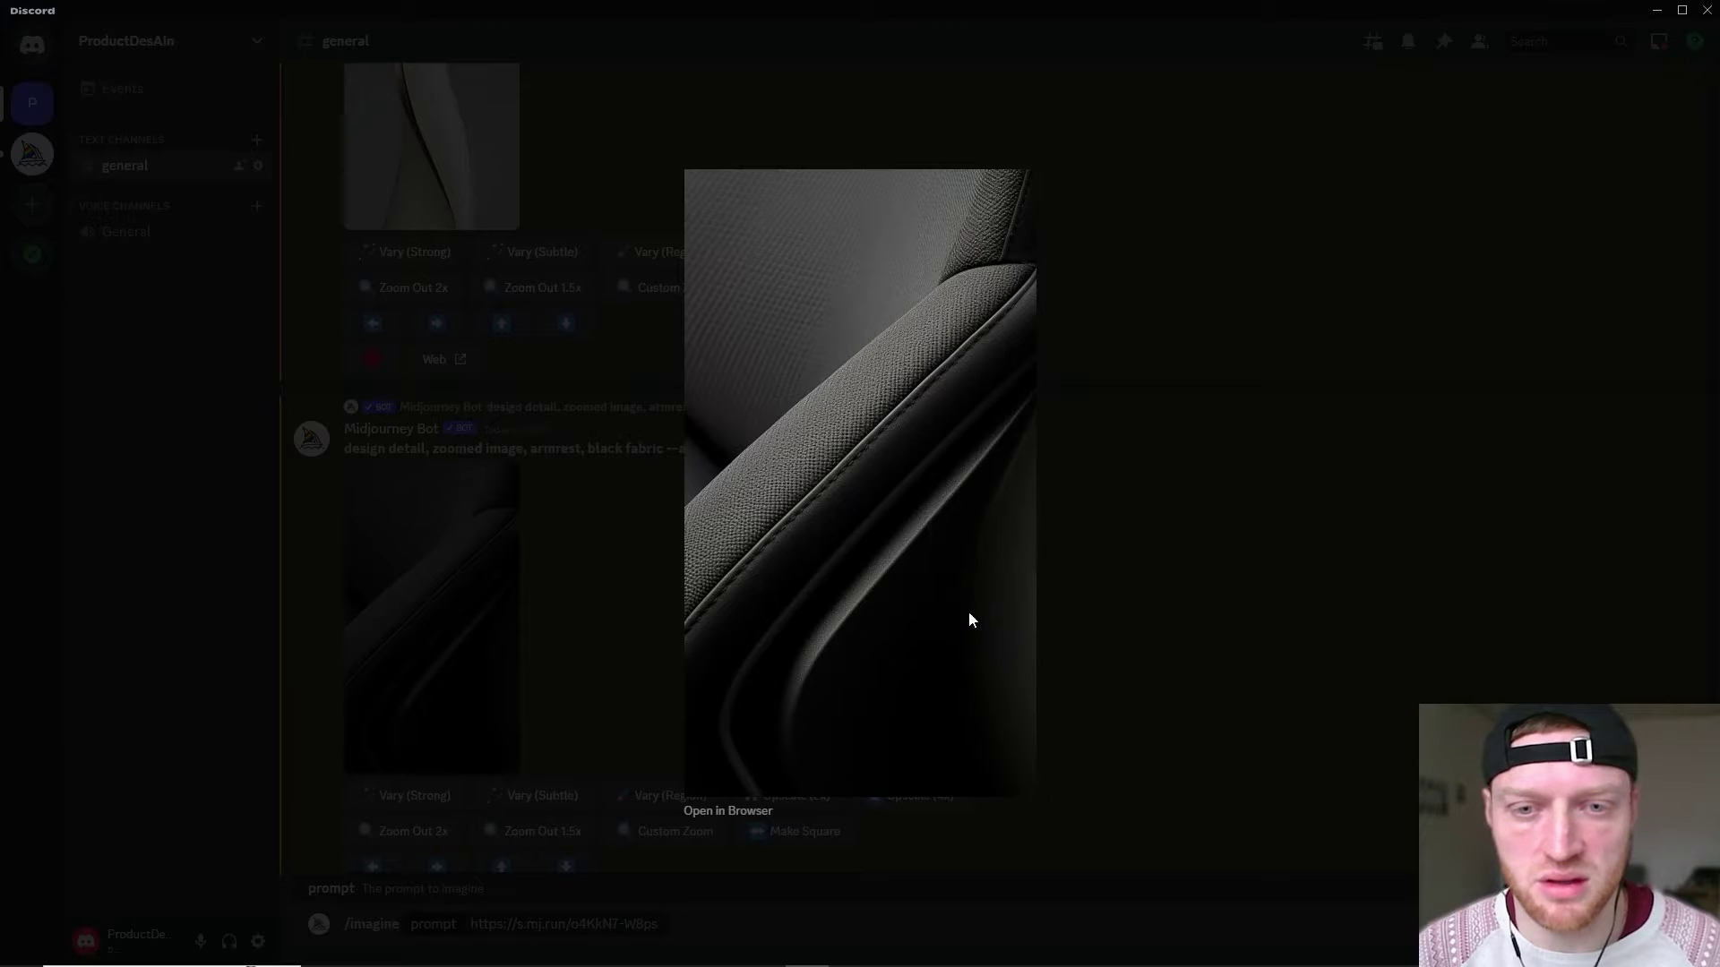
{"action": "key", "text": "Escape"}
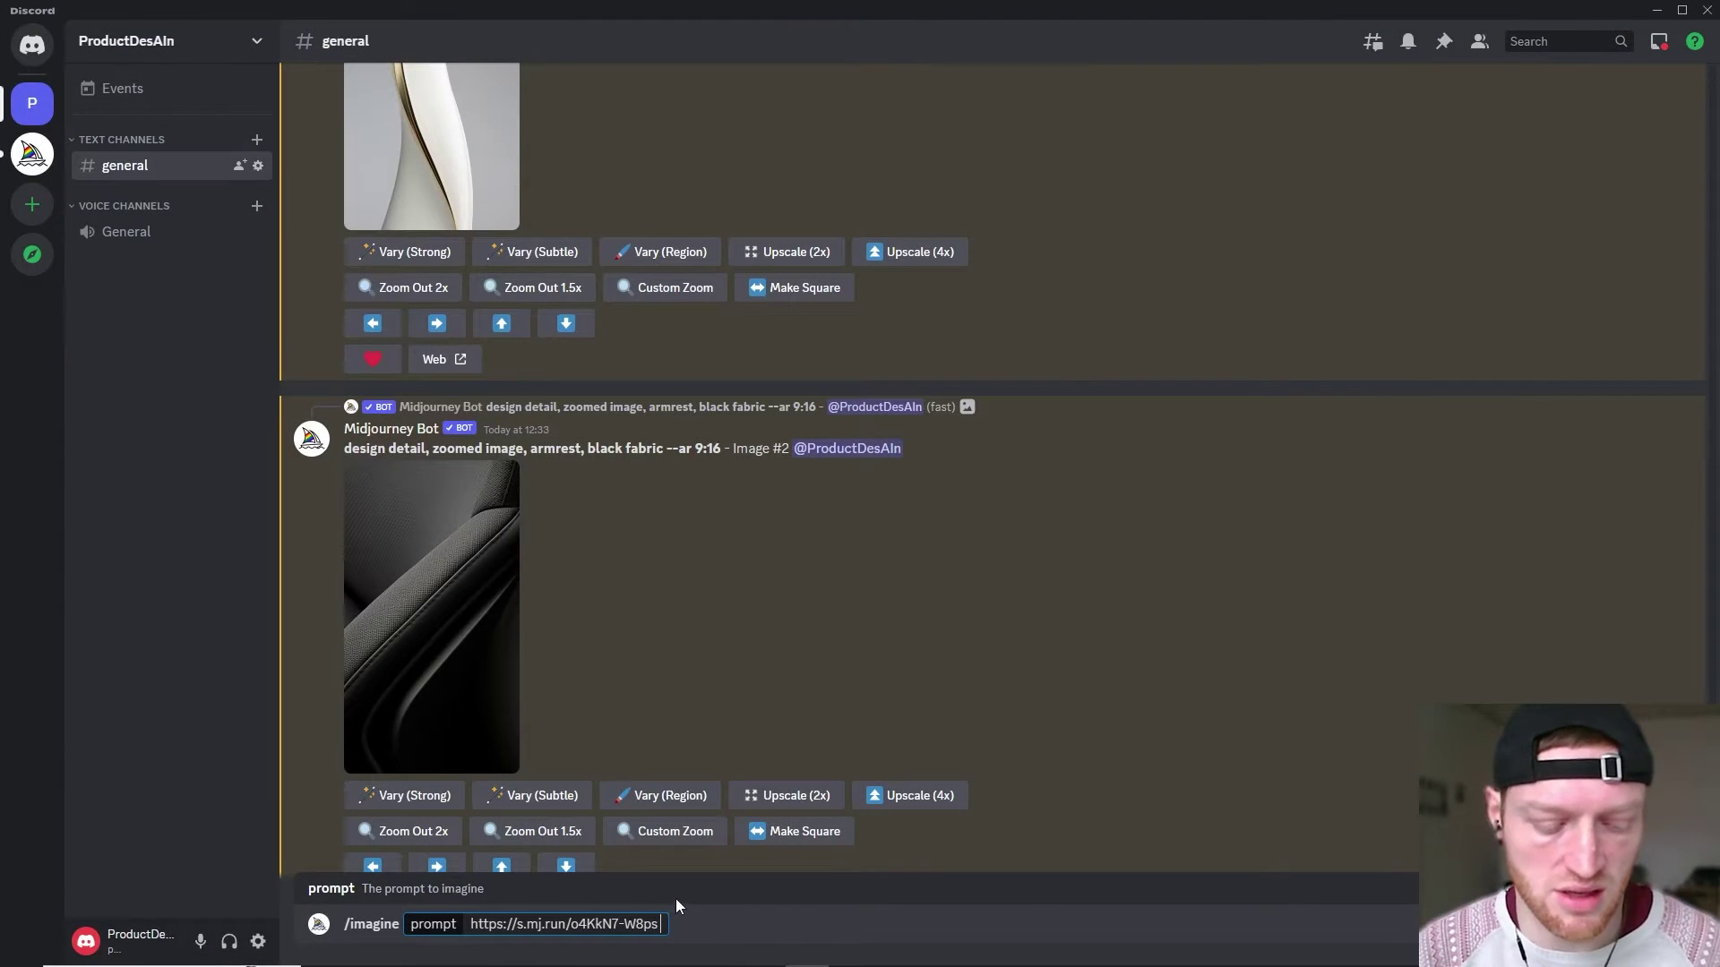
{"action": "key", "text": "ctrl+v"}
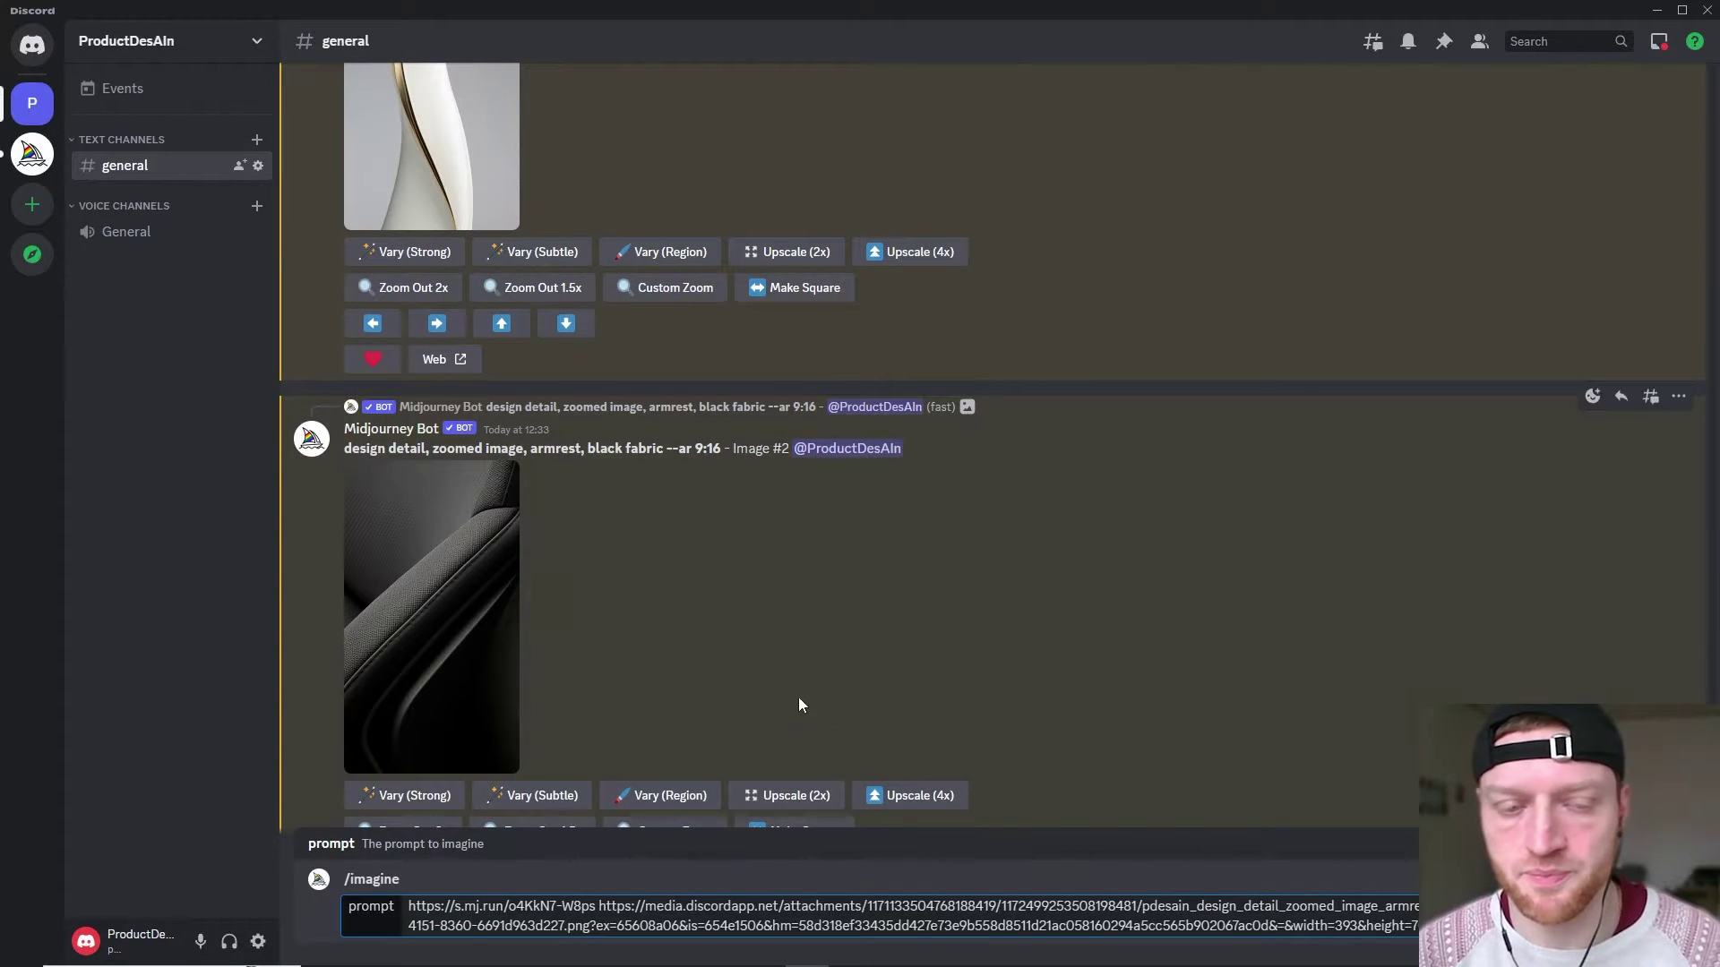
{"action": "scroll", "coordinate": [753, 646], "scroll_direction": "down", "scroll_amount": 15}
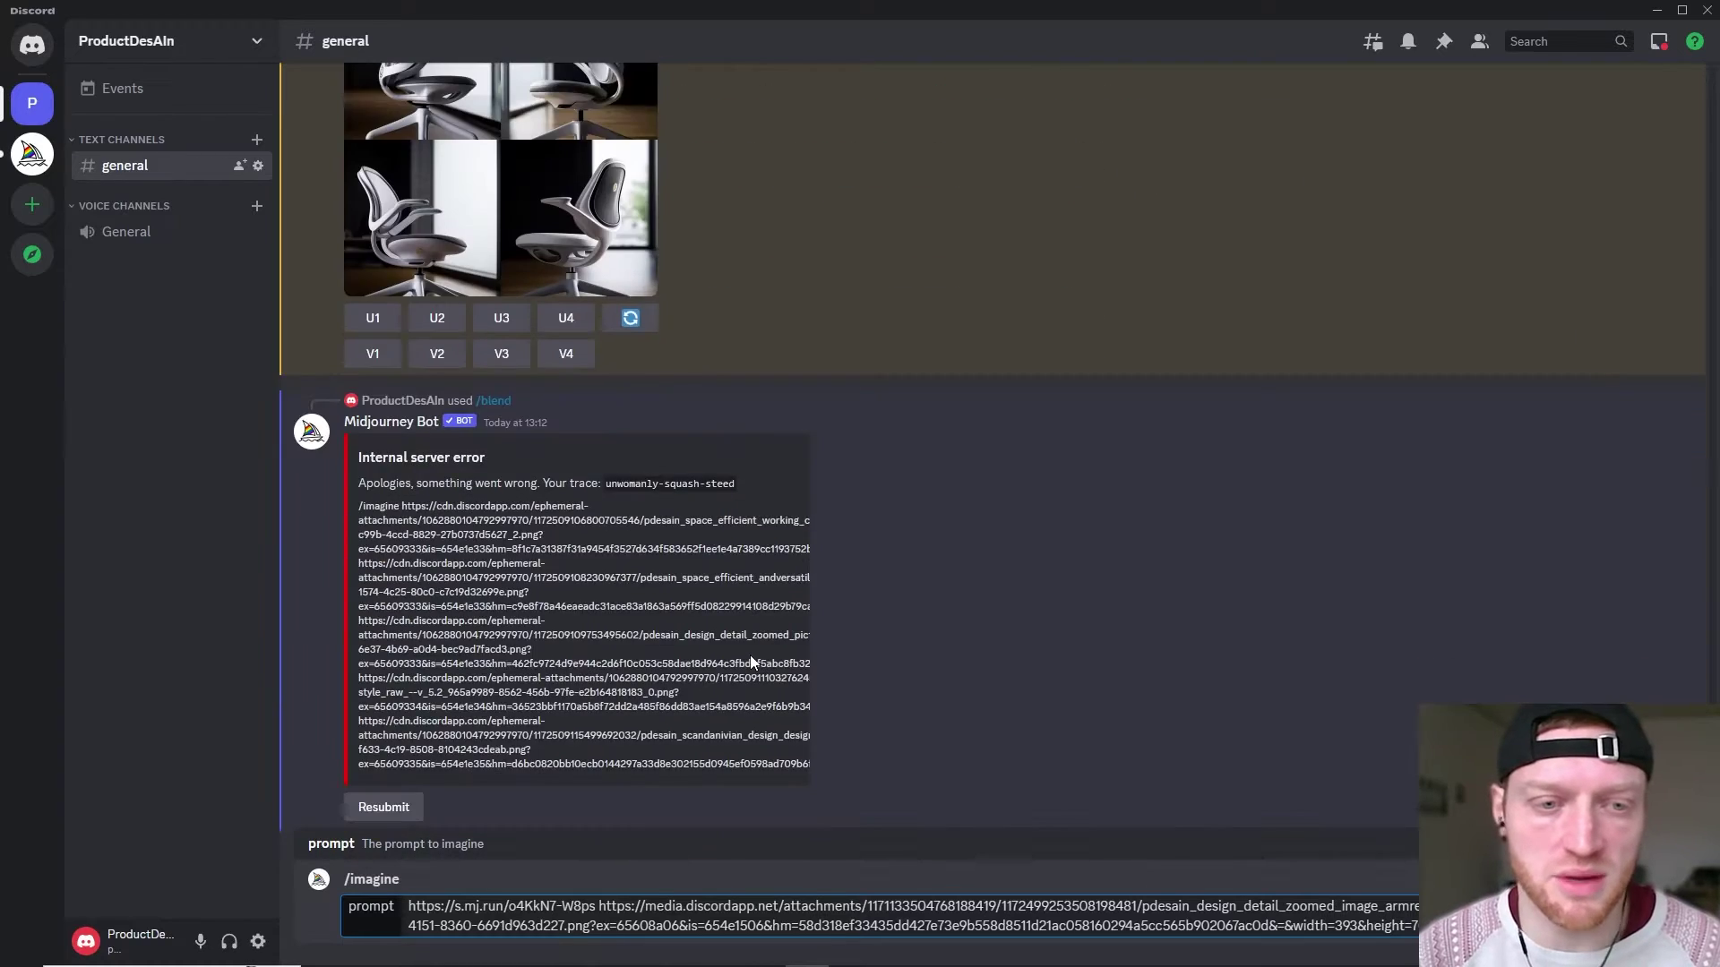
{"action": "scroll", "coordinate": [750, 654], "scroll_direction": "up", "scroll_amount": 10}
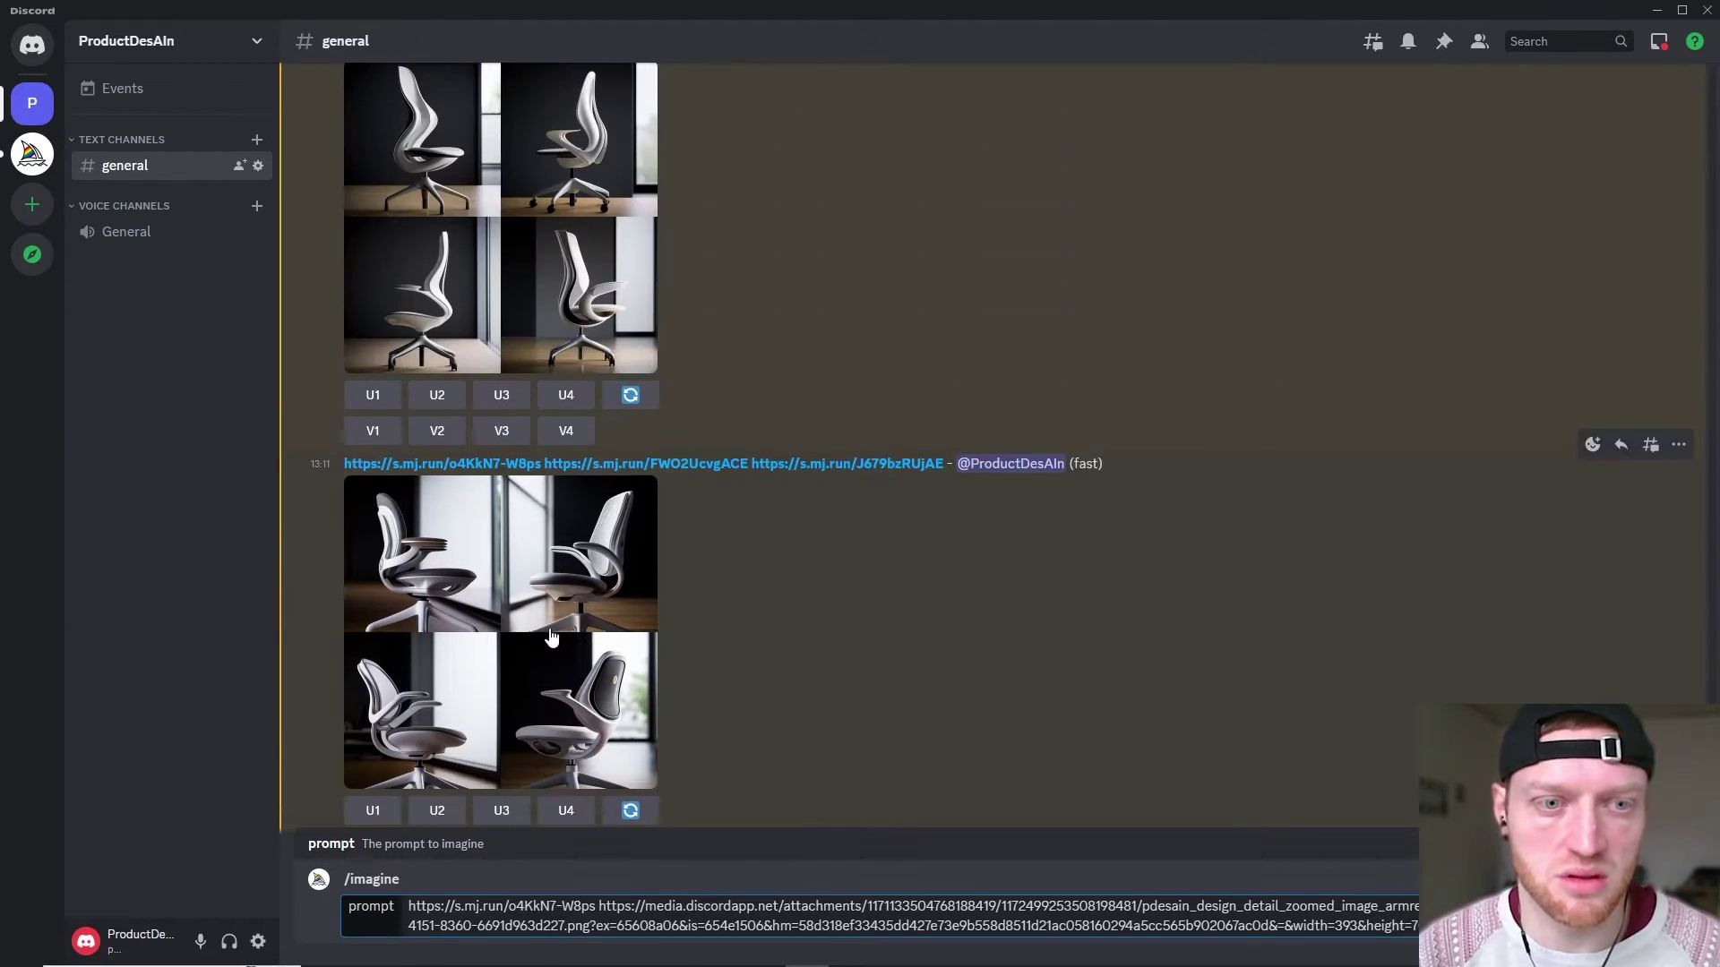
{"action": "left_click_drag", "start_coordinate": [615, 468], "coordinate": [1397, 932]}
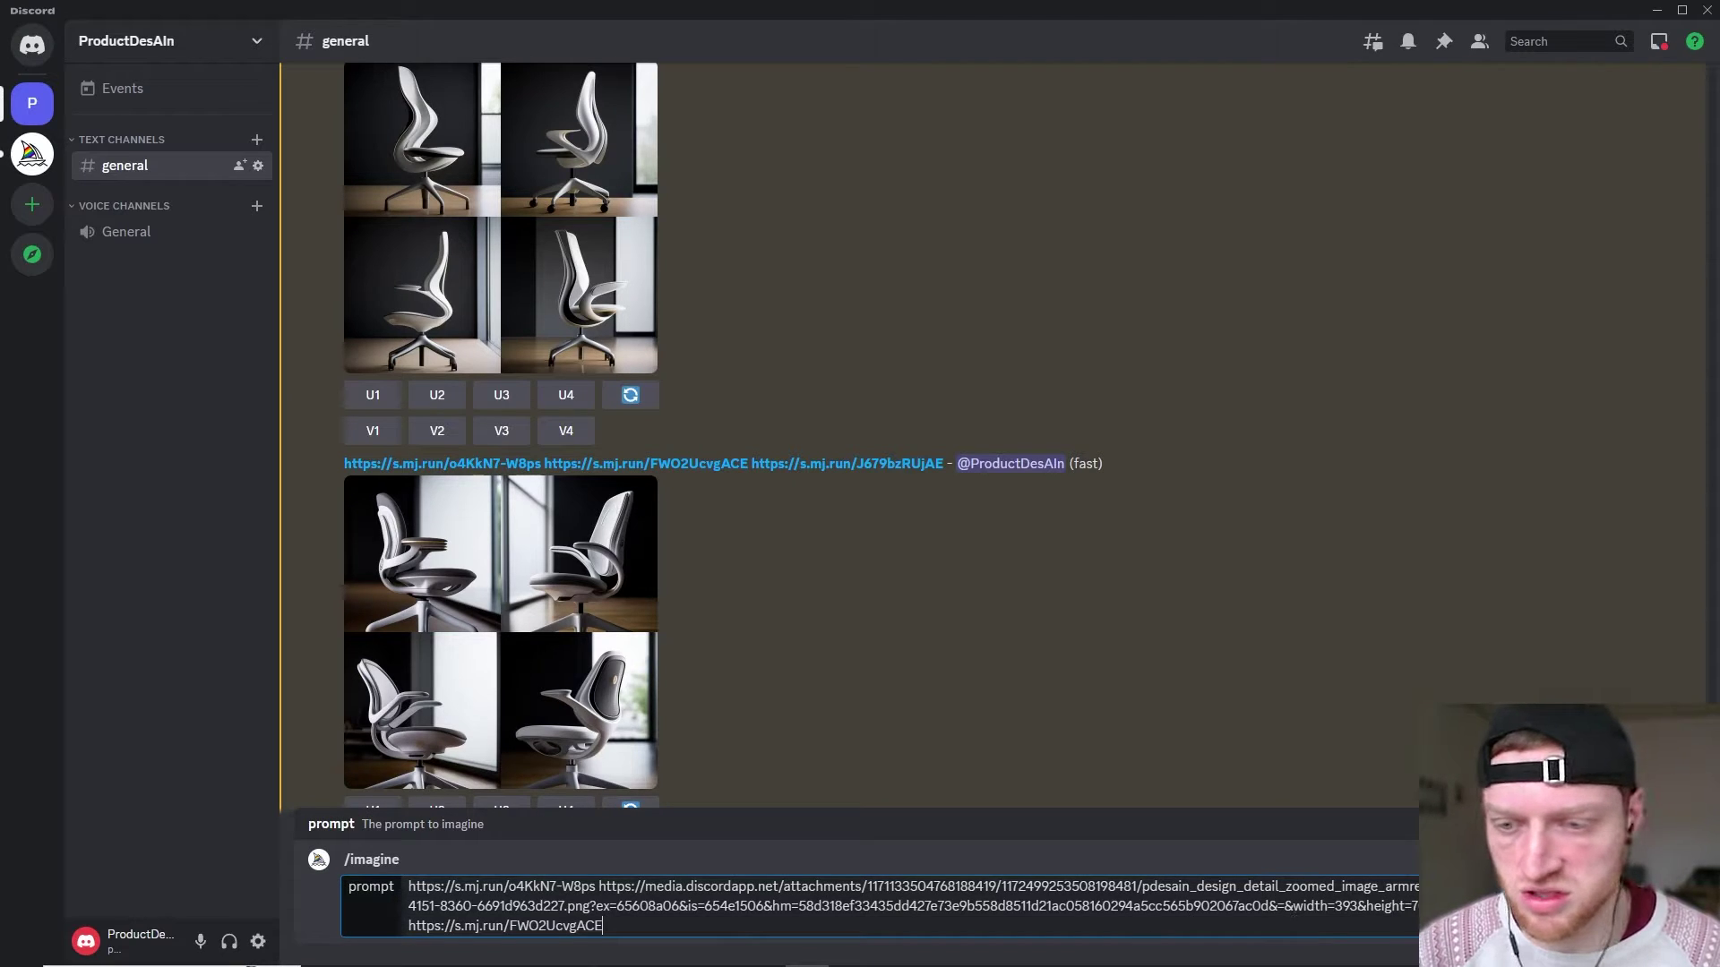
{"action": "key", "text": "BackSpace"}
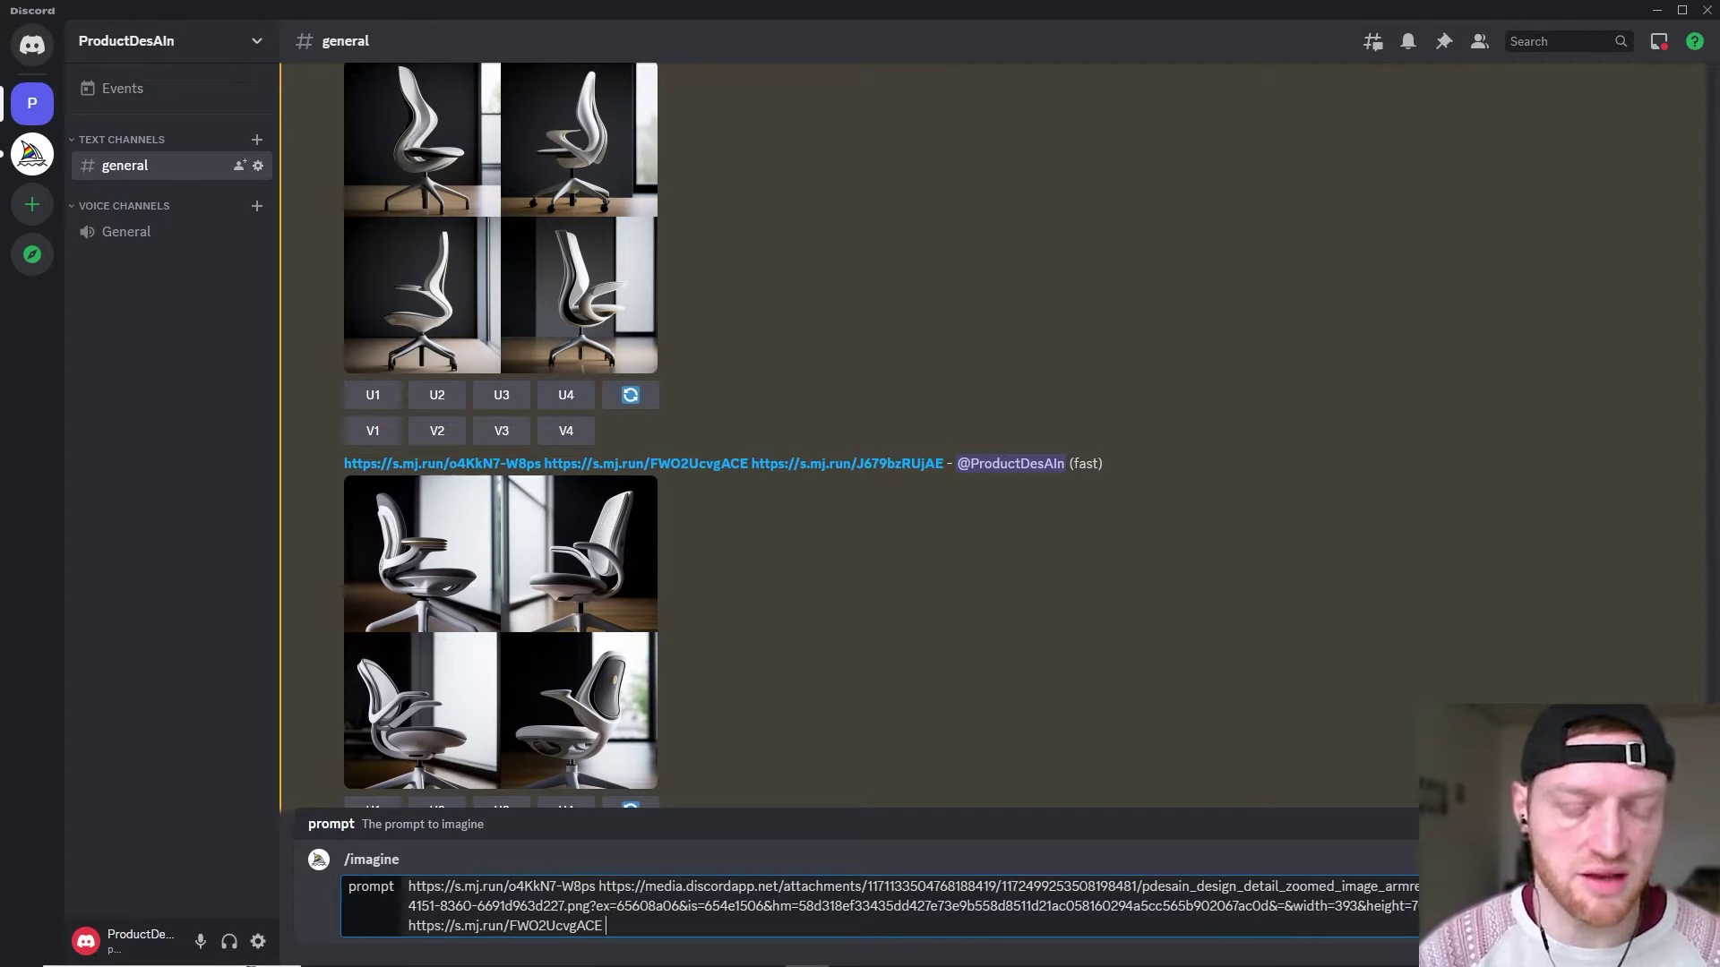
{"action": "scroll", "coordinate": [908, 480], "scroll_direction": "down", "scroll_amount": 10}
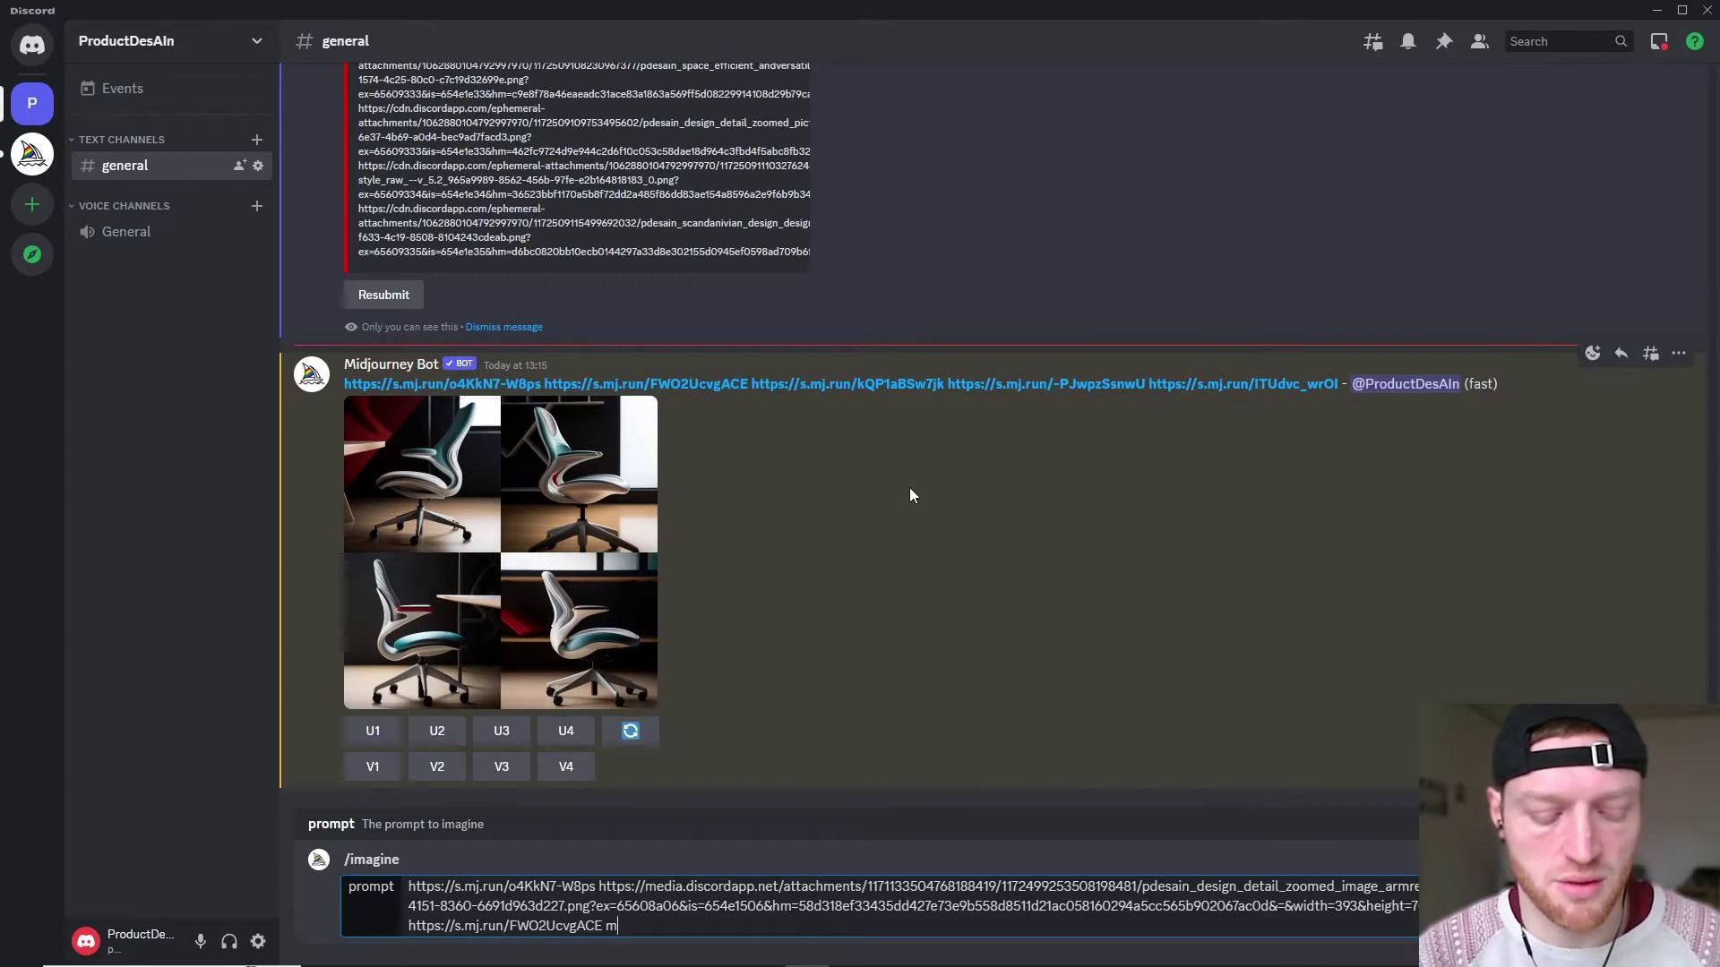
{"action": "type", "text": "odern chair"}
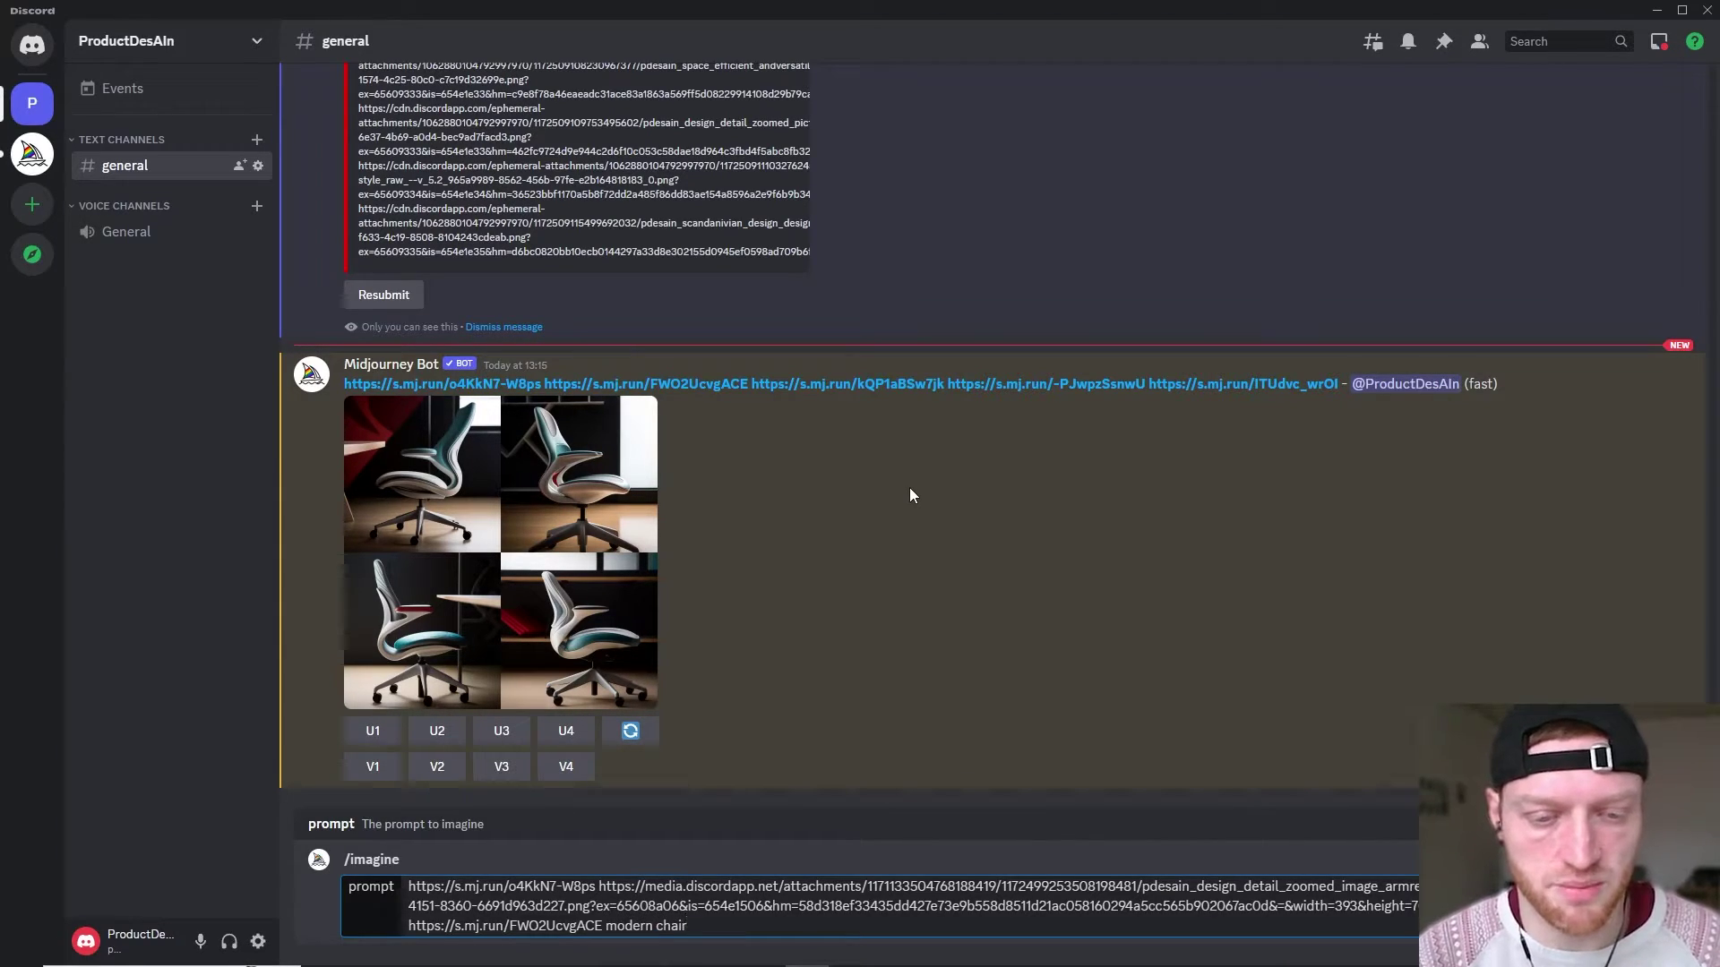
Extend the prompt text with "ina studio environment, zoom on backrest, high detail" and submit it
{"action": "type", "text": " ina"}
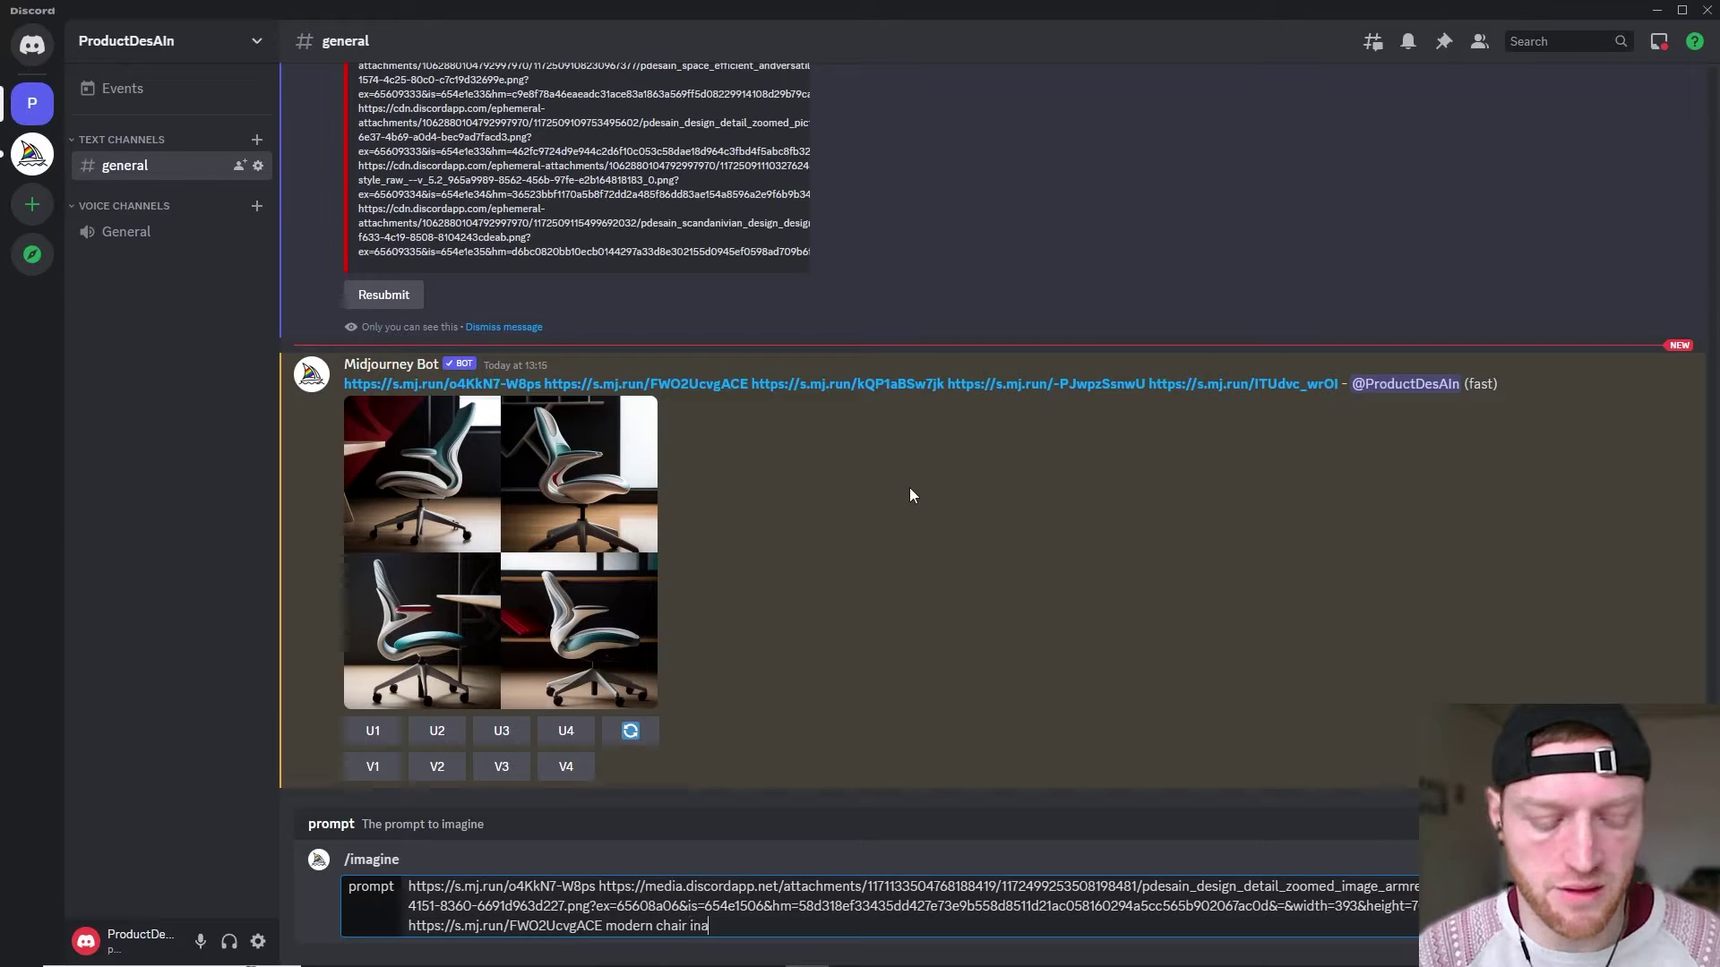
{"action": "type", "text": " studio envir"}
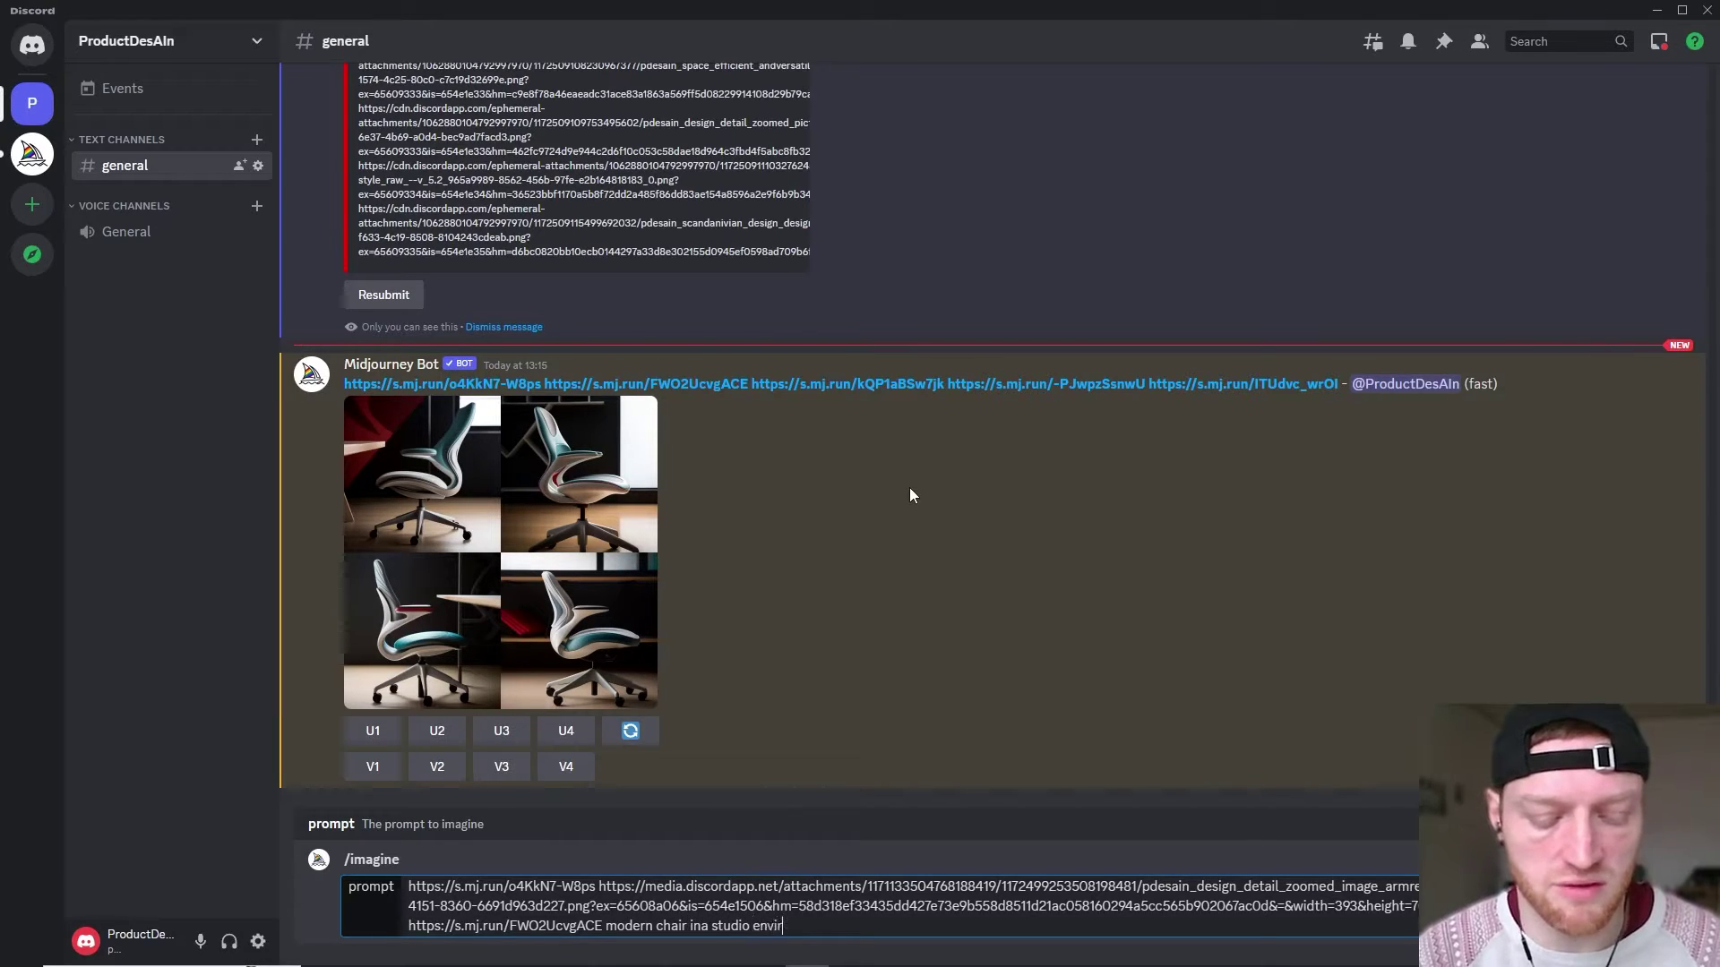
{"action": "type", "text": "onment, zoom on "}
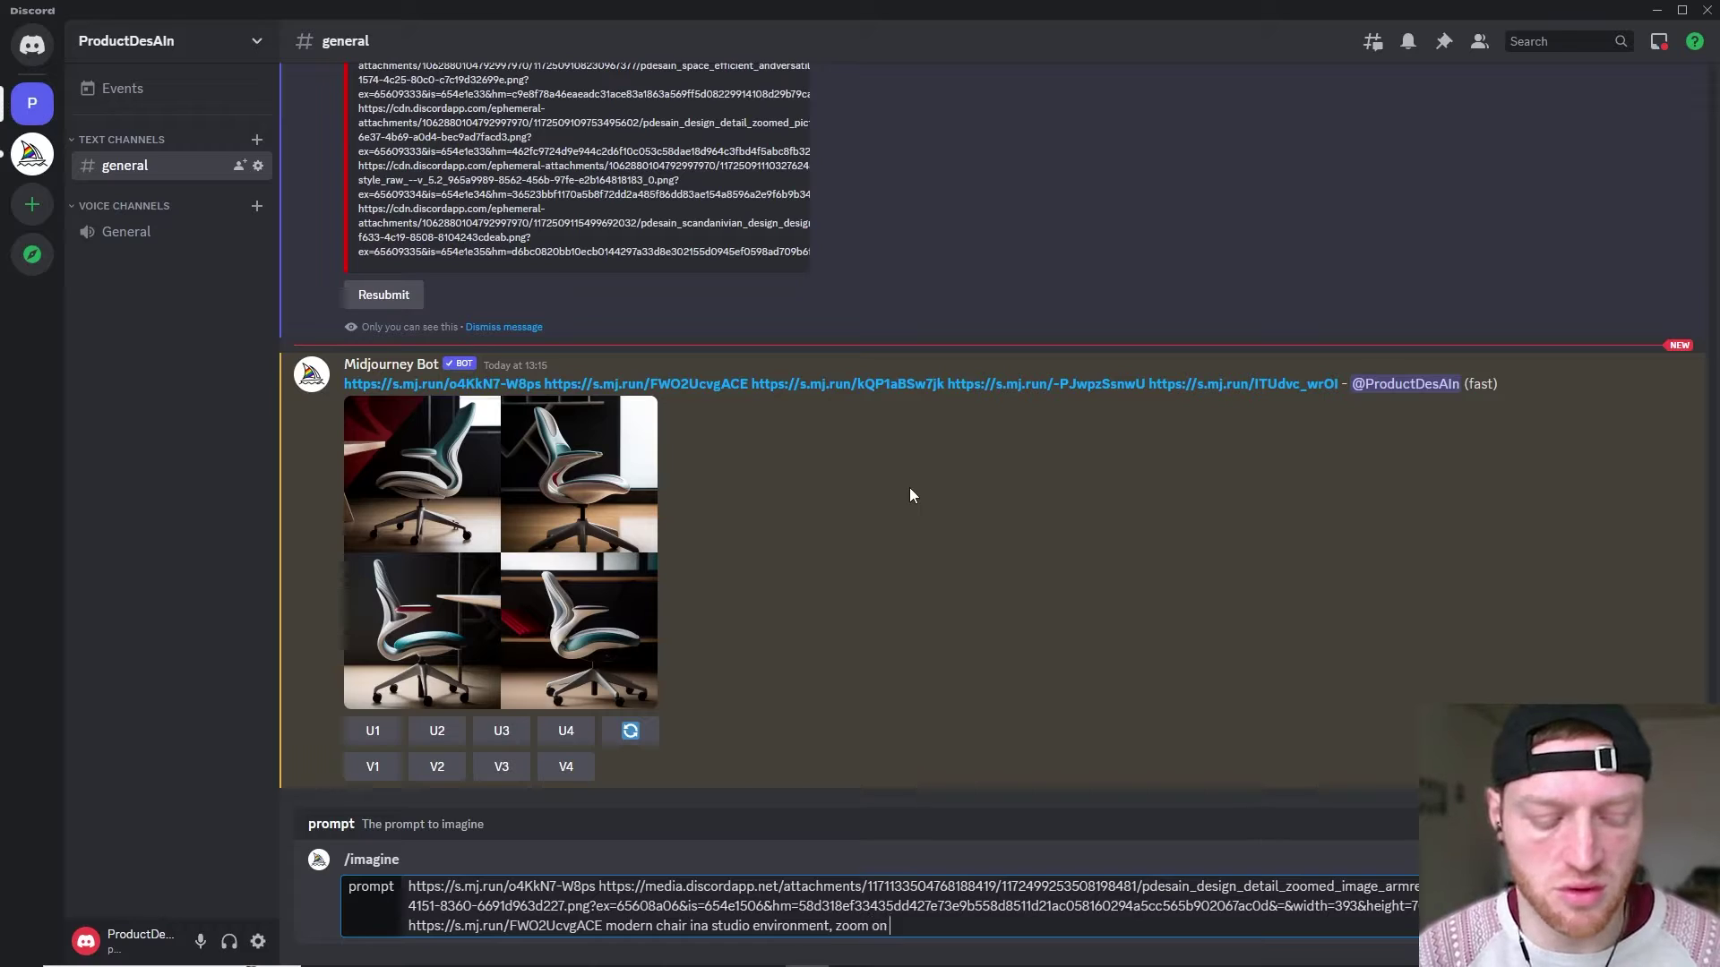
{"action": "type", "text": "backrest"}
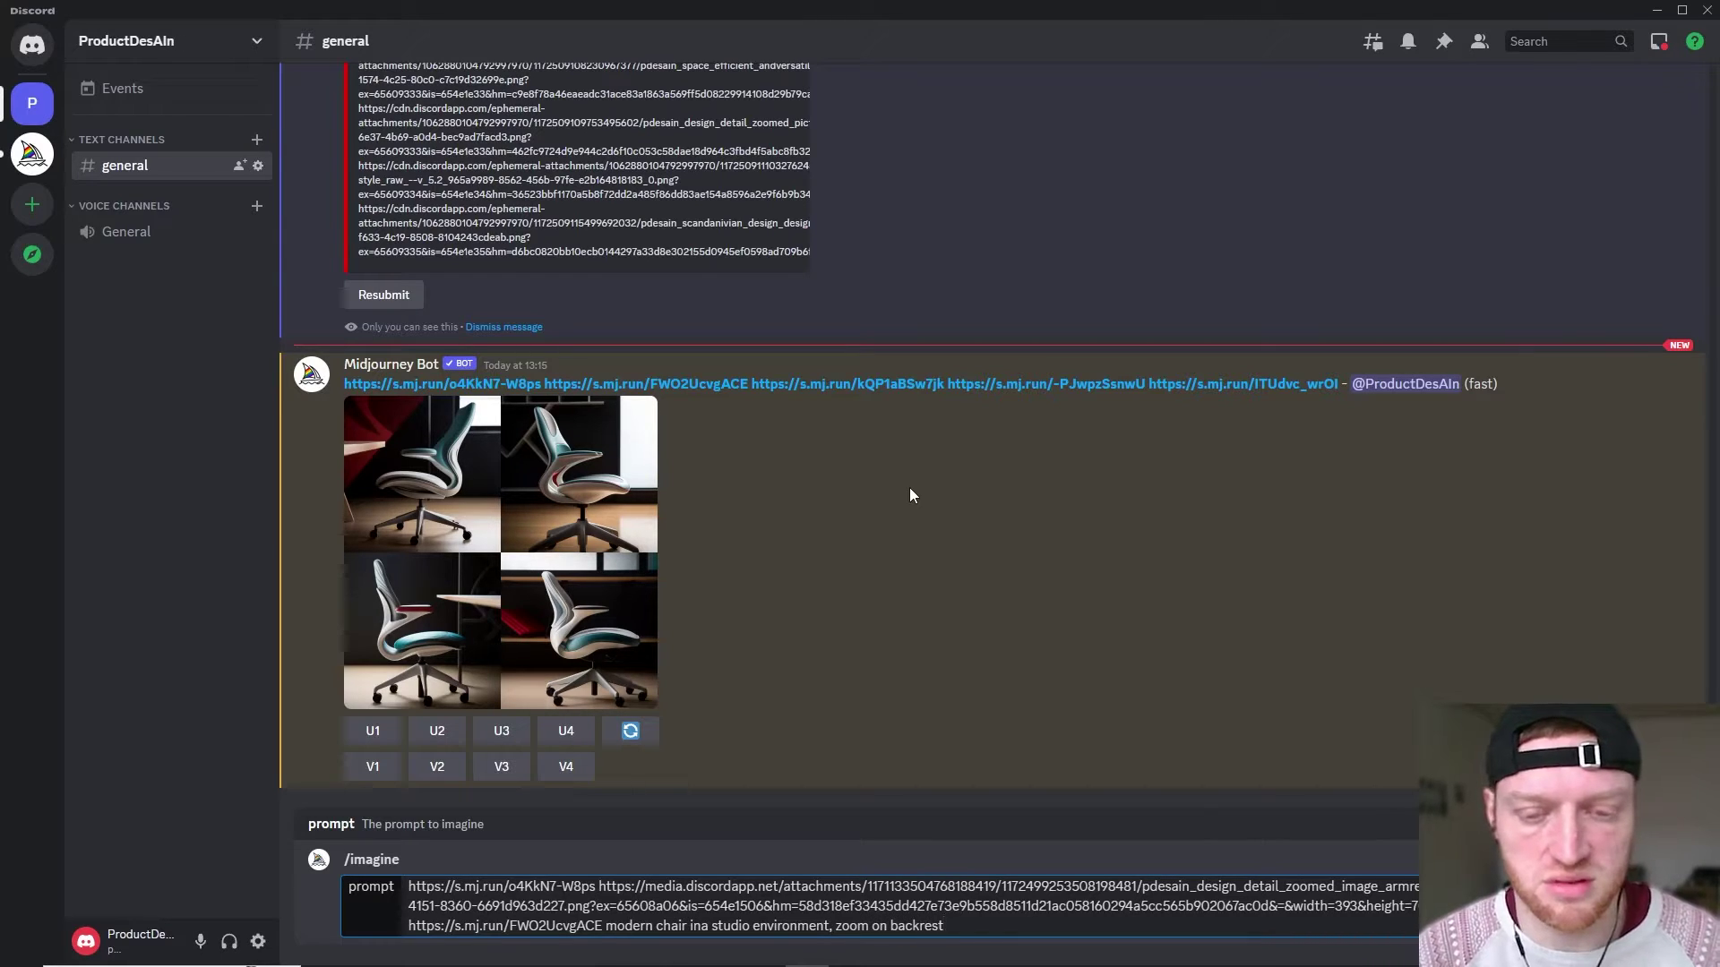
{"action": "type", "text": ", high detail"}
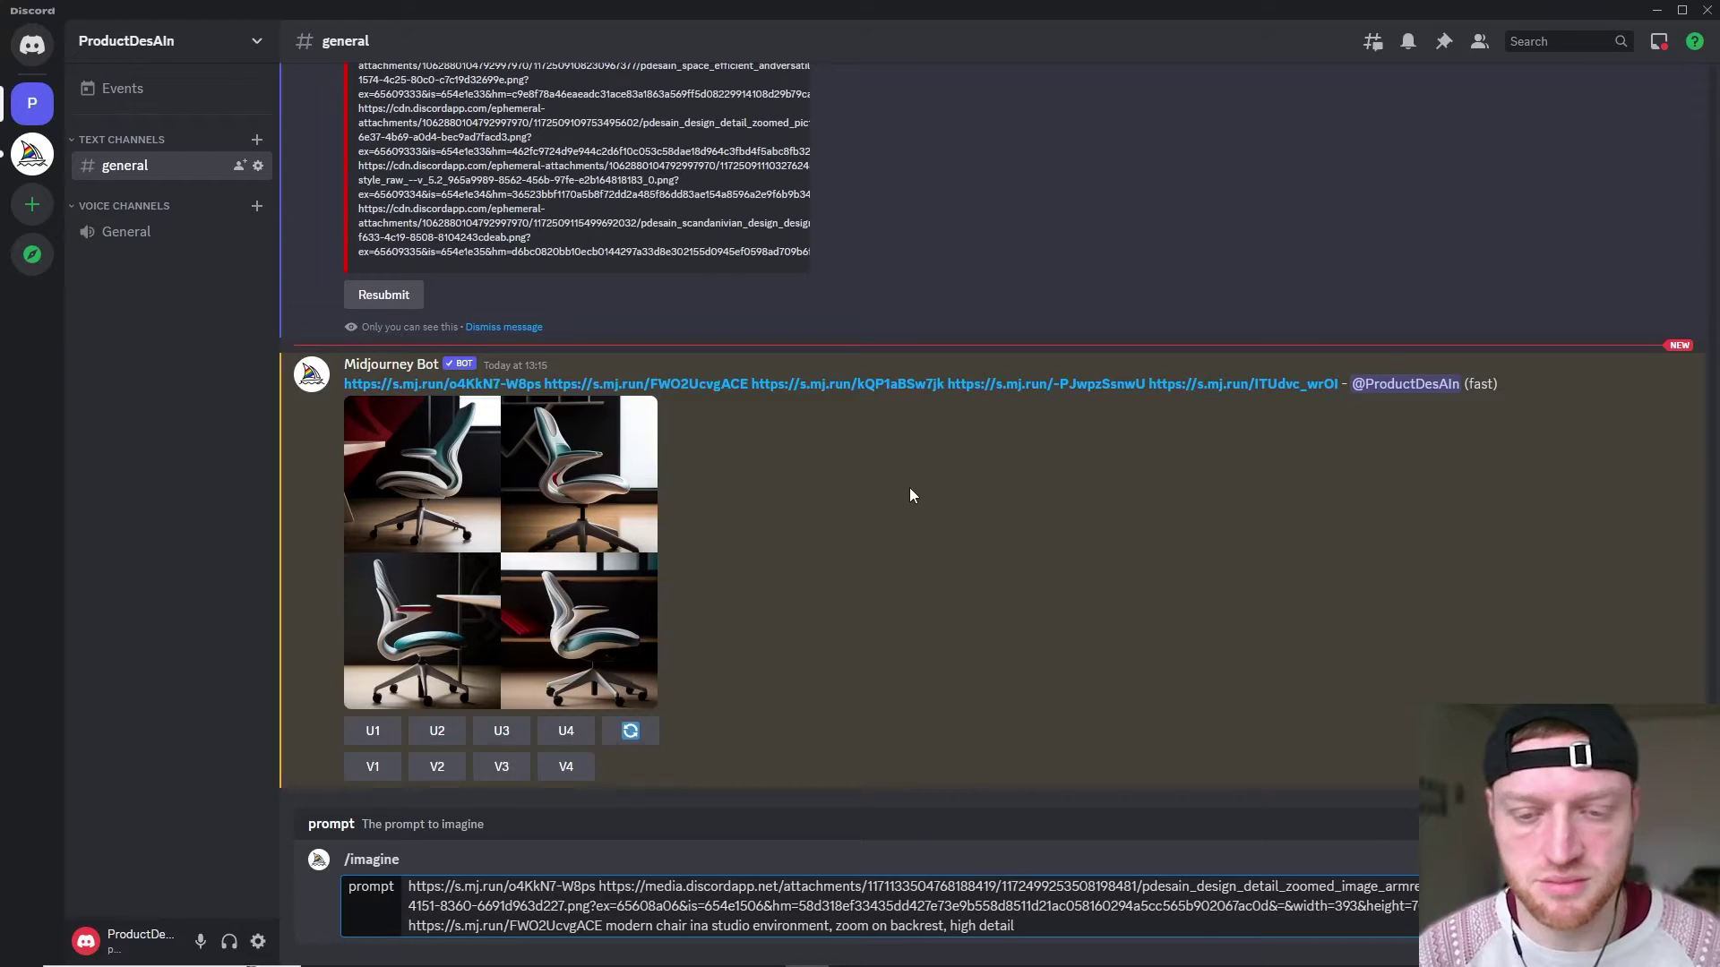
{"action": "key", "text": "Return"}
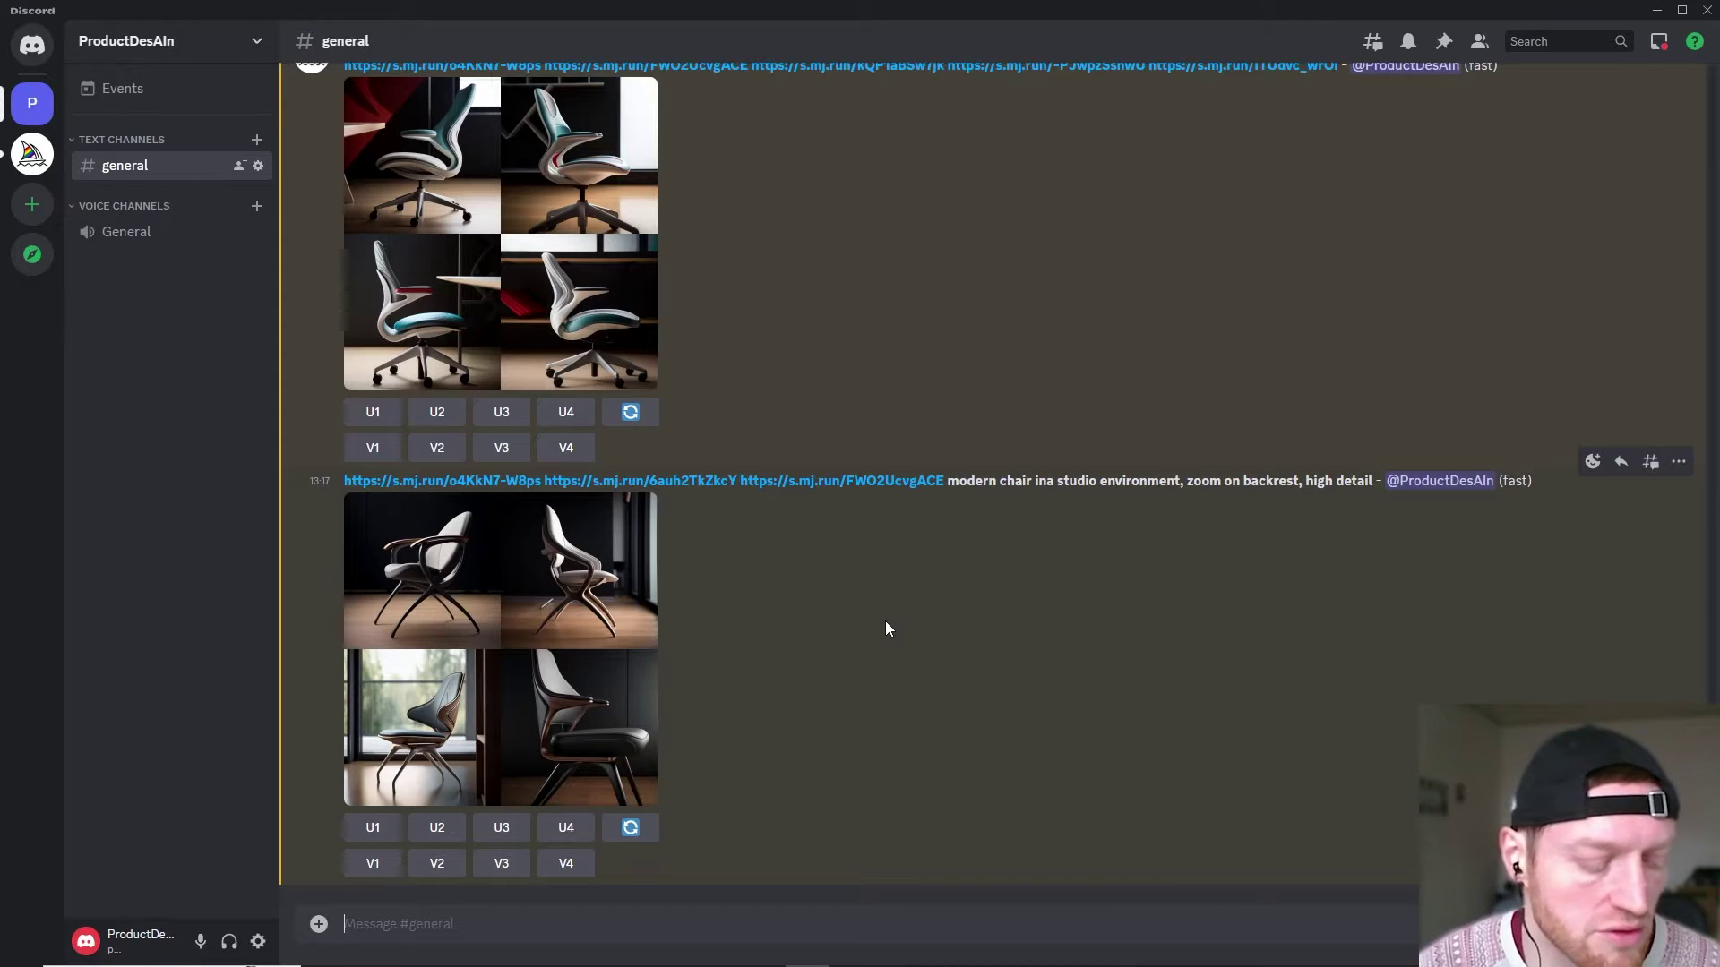
Inspect the new modern chair grid, upscale its second image and view the upscaled chair enlarged
{"action": "left_click", "coordinate": [578, 630]}
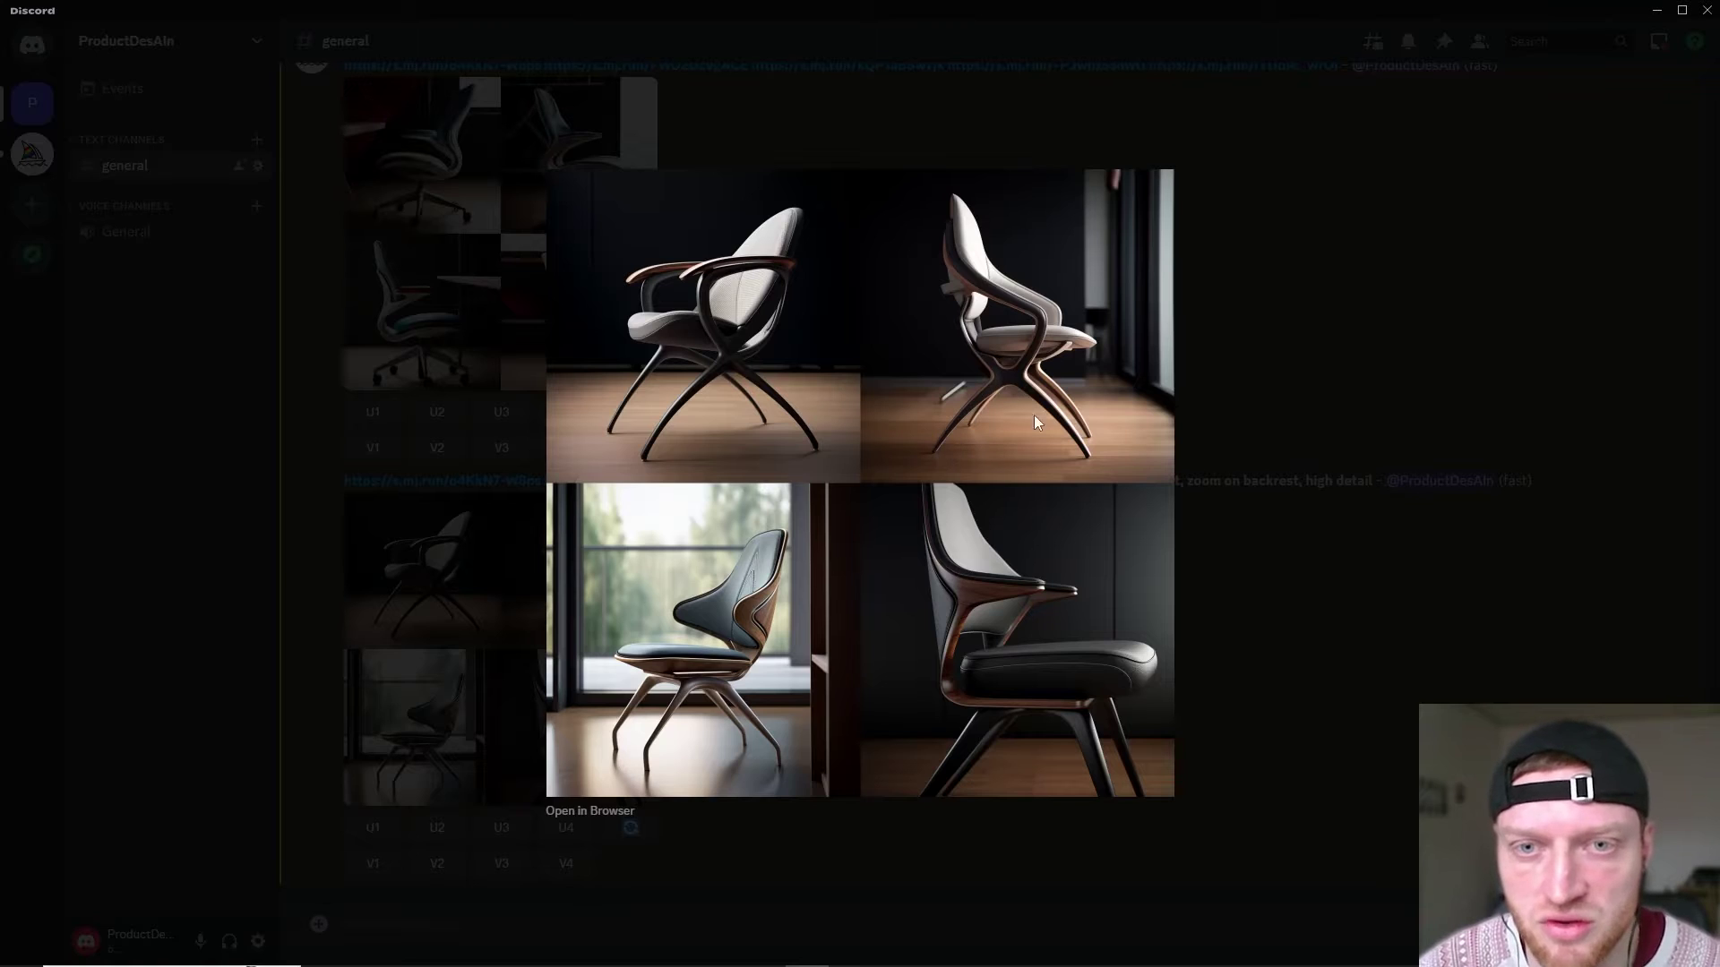
{"action": "left_click", "coordinate": [1261, 577]}
{"action": "left_click", "coordinate": [437, 827]}
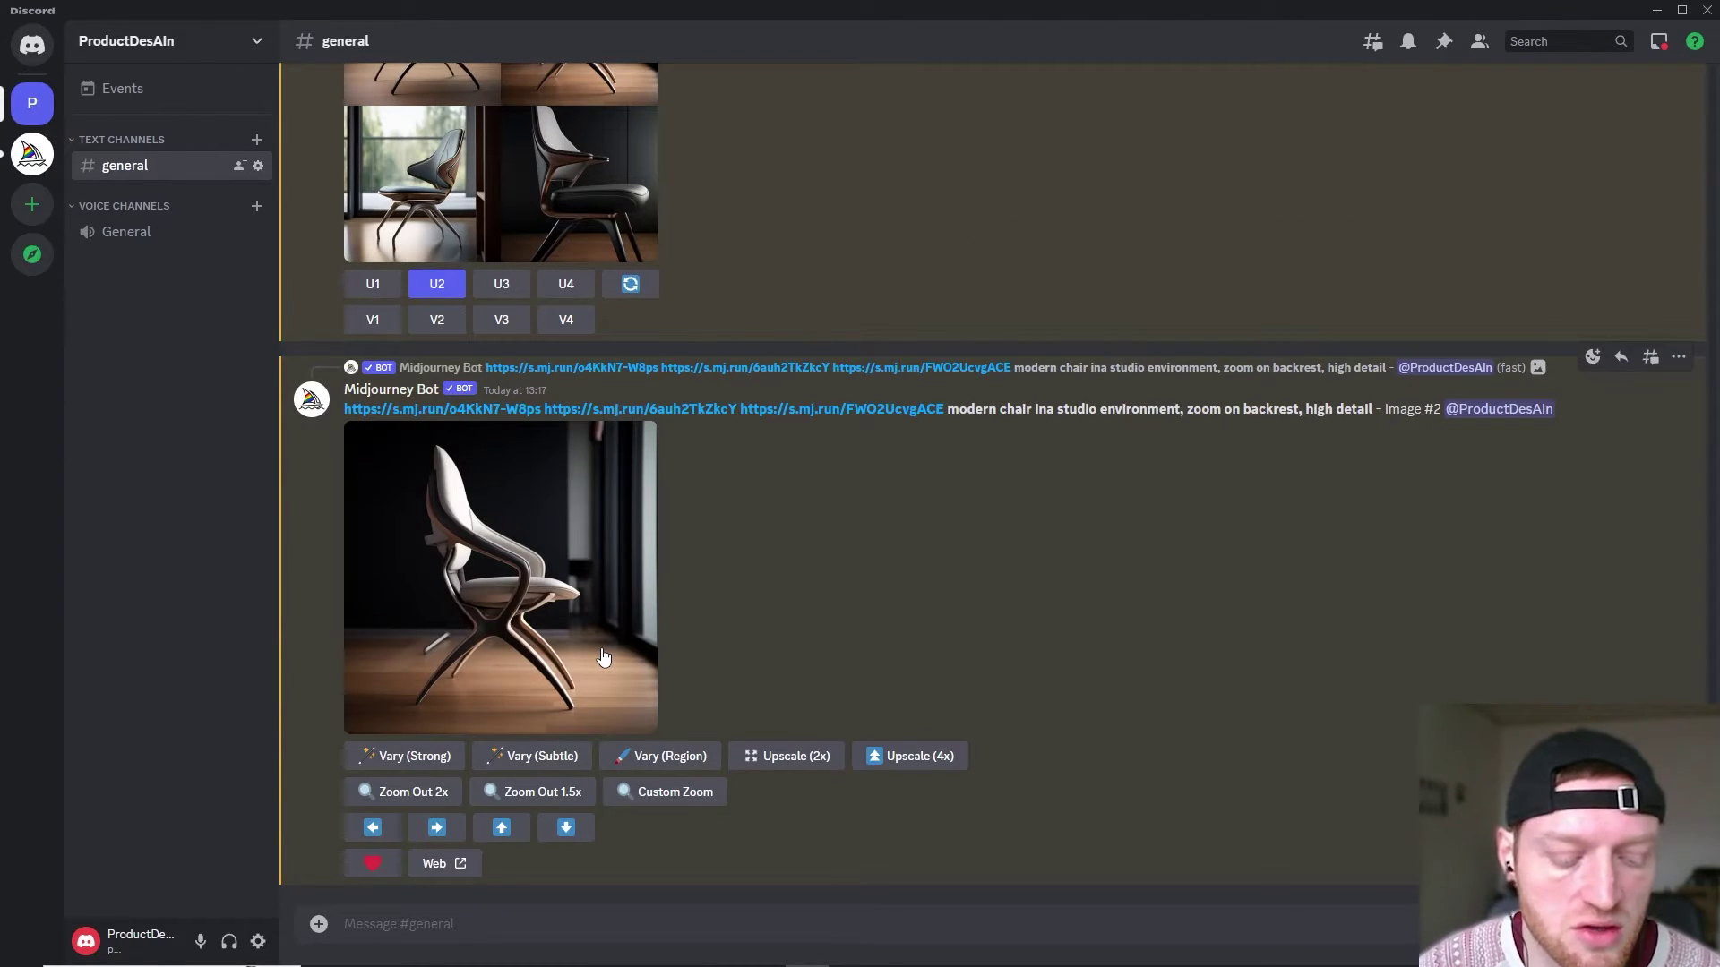
{"action": "left_click", "coordinate": [576, 609]}
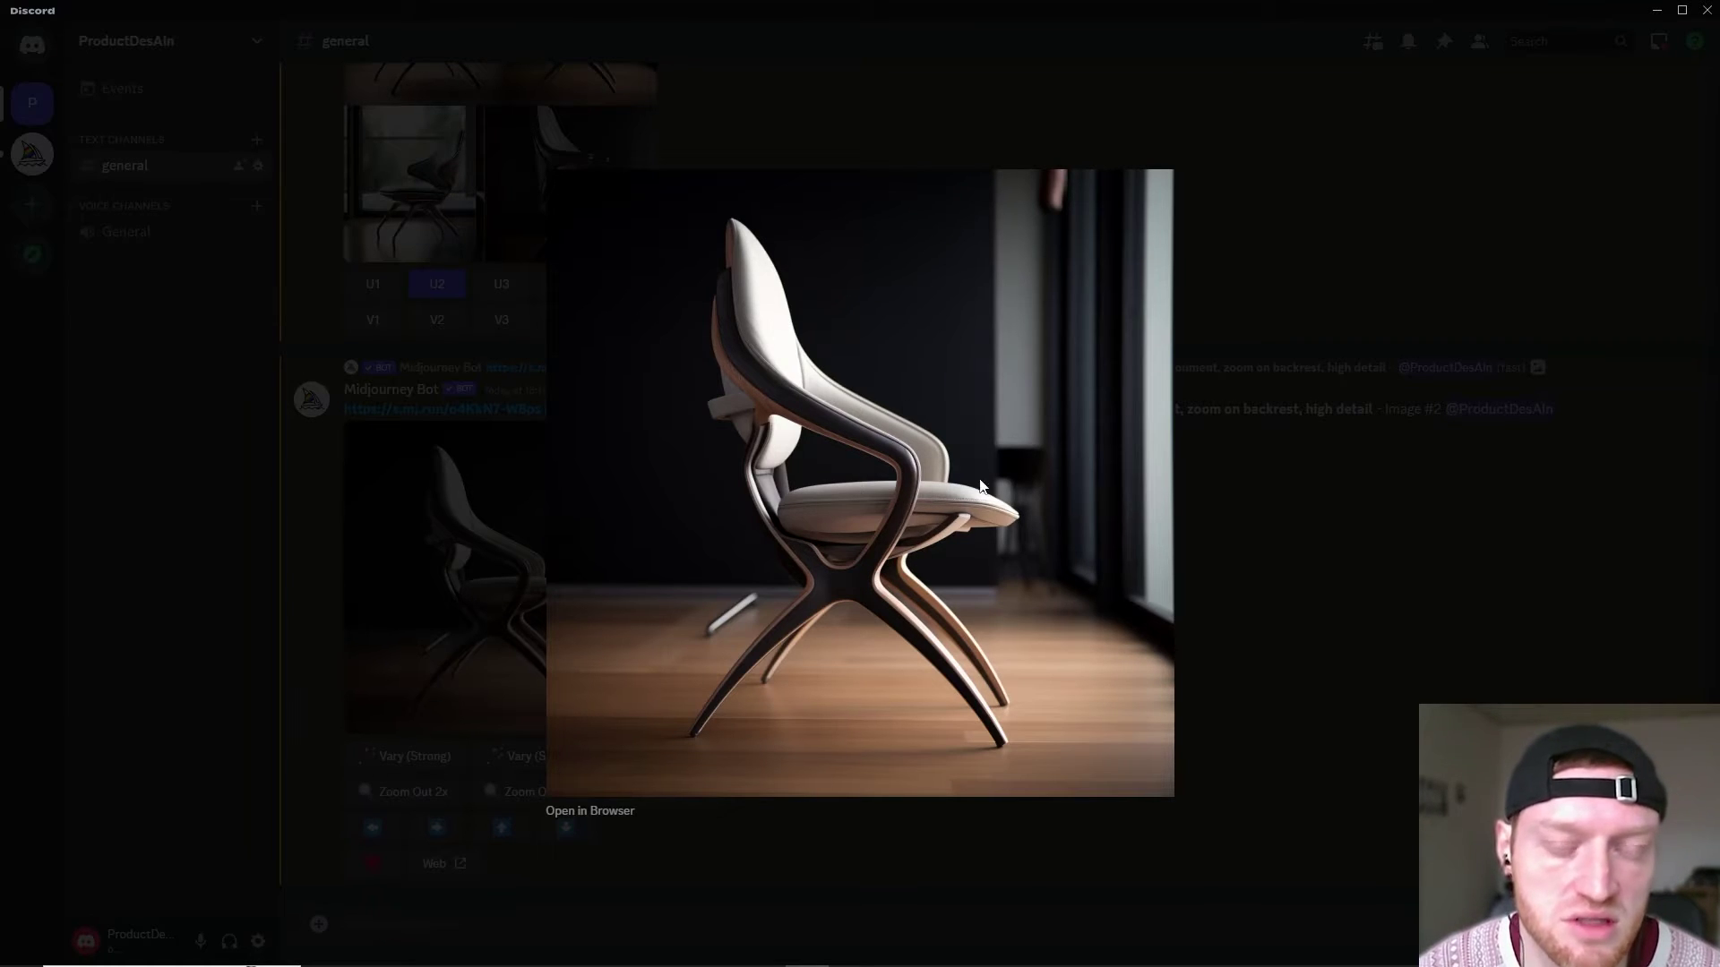
{"action": "left_click", "coordinate": [1272, 630]}
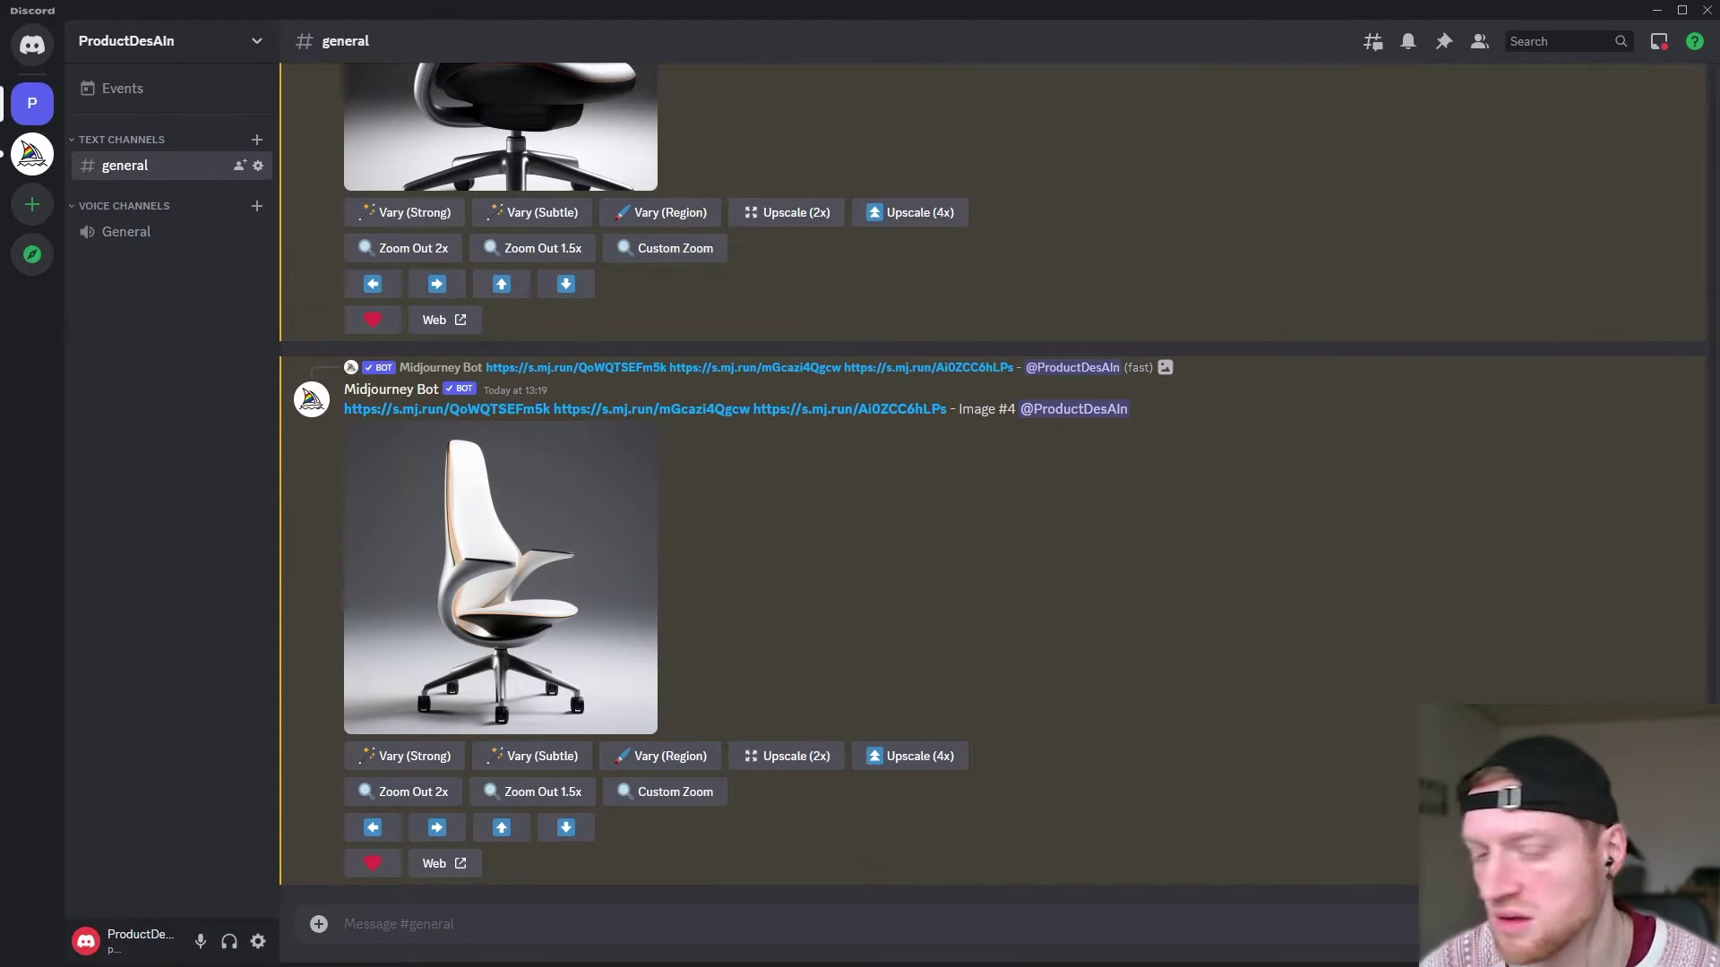
Attach the image file armrest_detail.png and post it to the general channel
{"action": "left_click_drag", "start_coordinate": [1567, 600], "coordinate": [511, 906]}
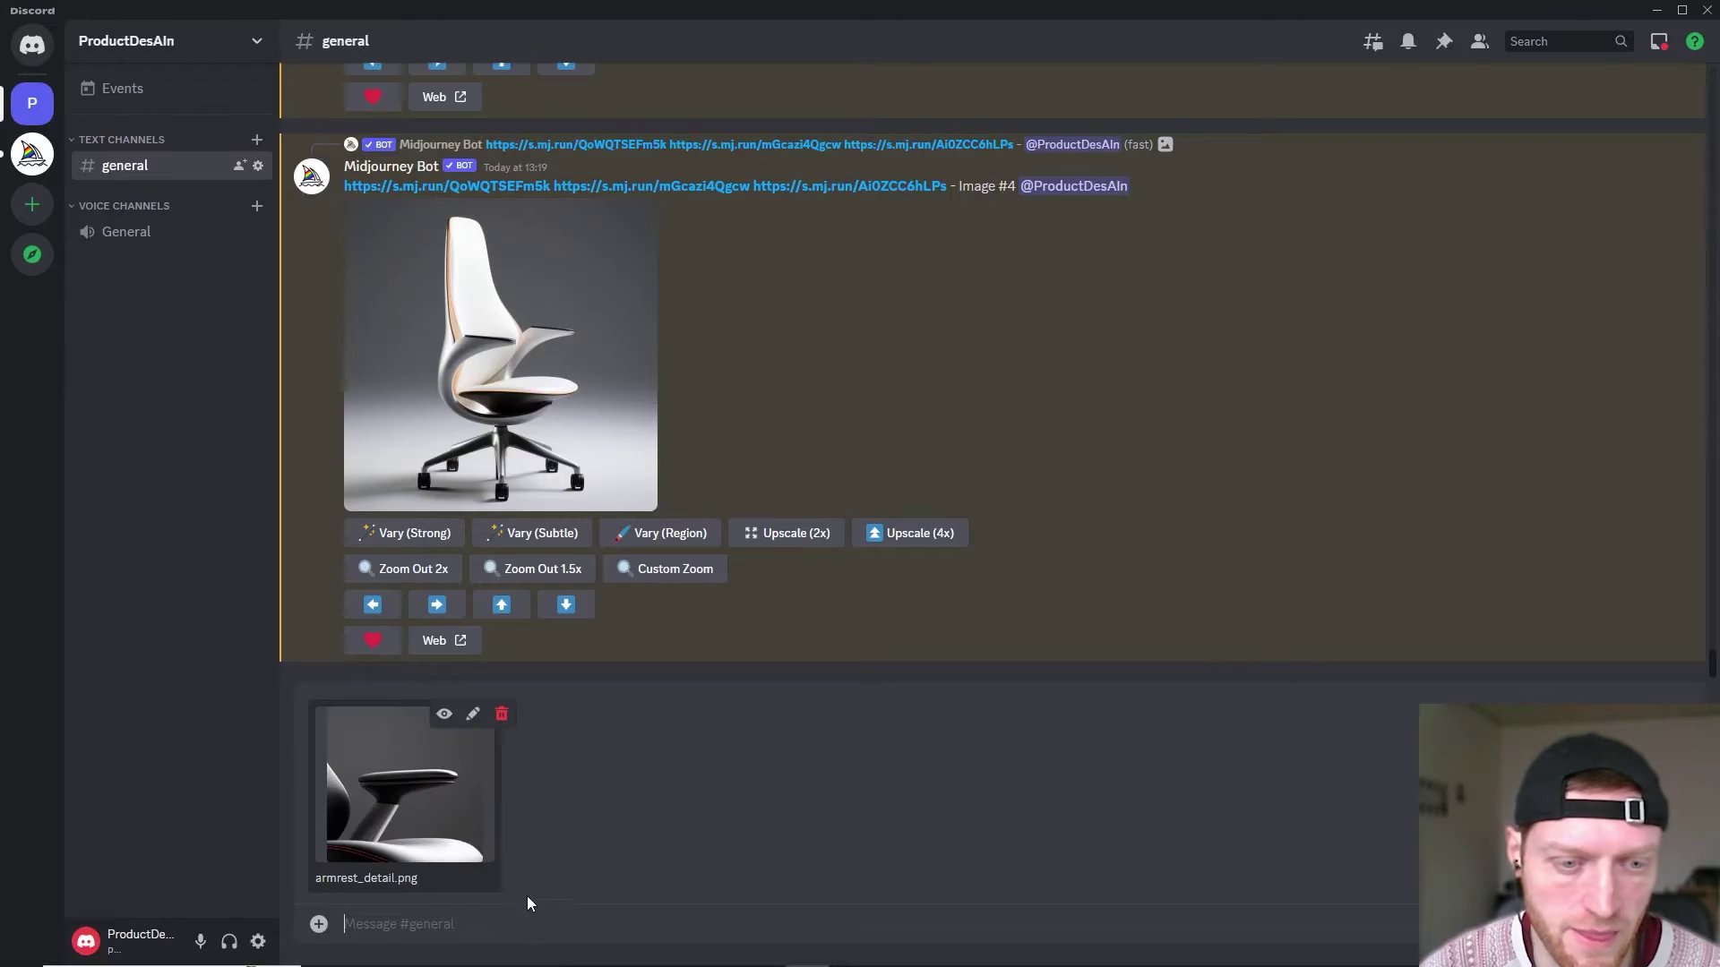
{"action": "scroll", "coordinate": [482, 459], "scroll_direction": "up", "scroll_amount": 6}
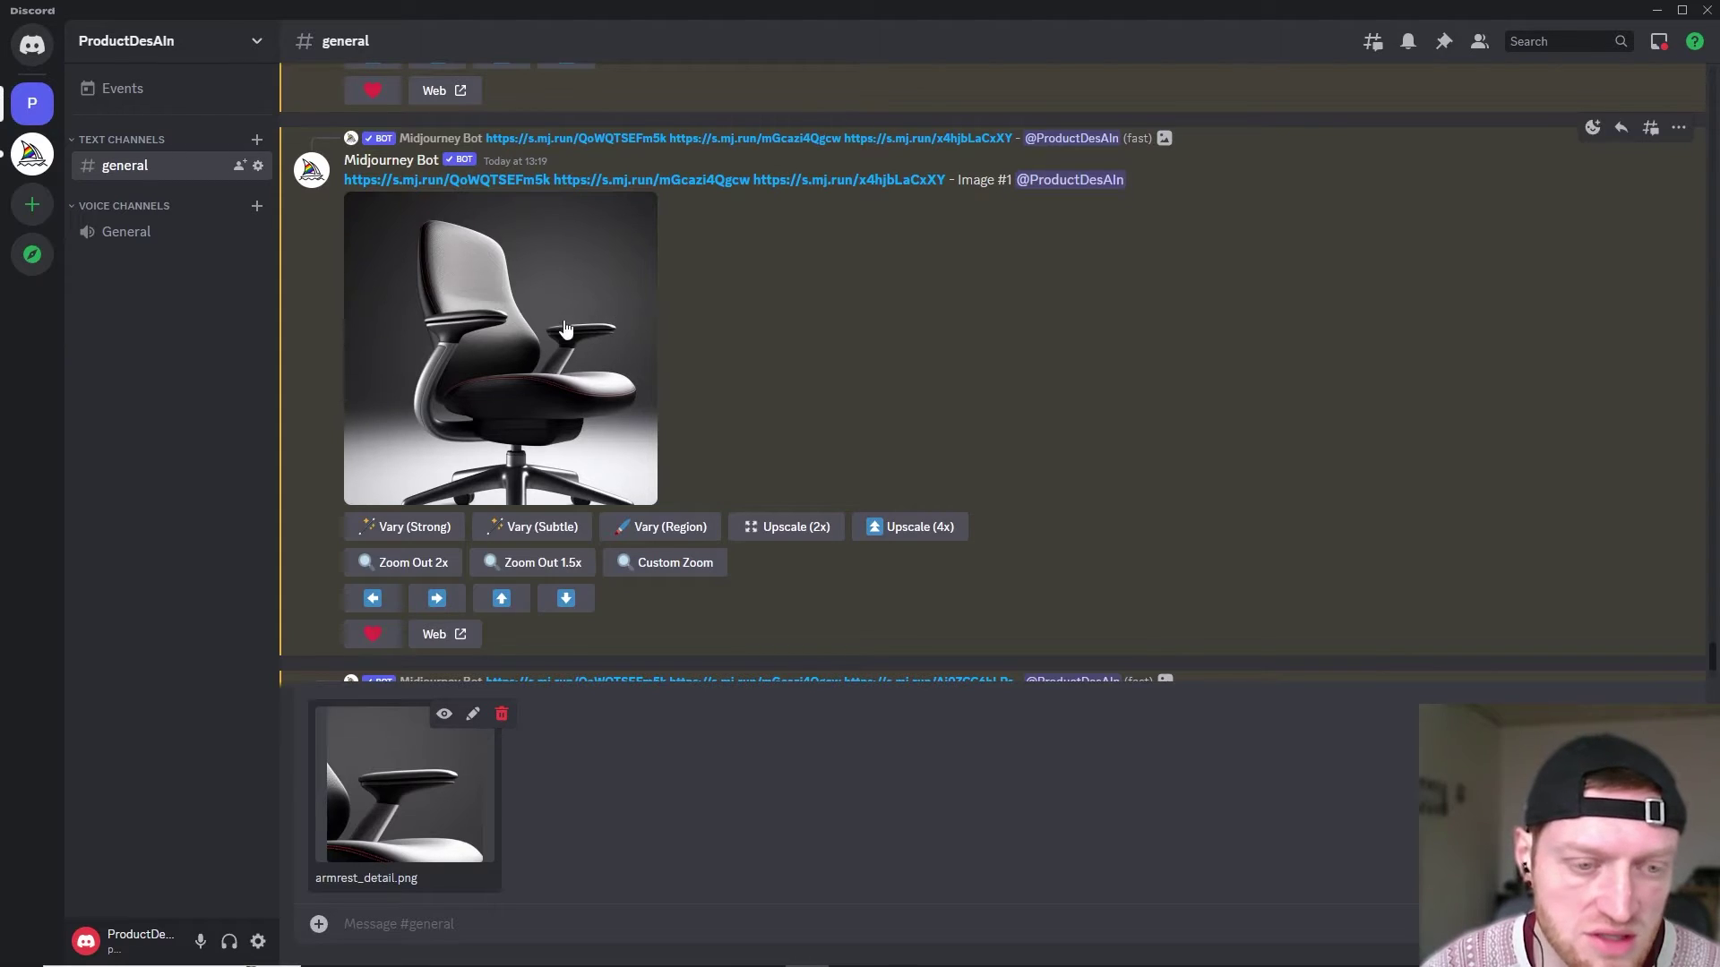
{"action": "scroll", "coordinate": [494, 555], "scroll_direction": "down", "scroll_amount": 6}
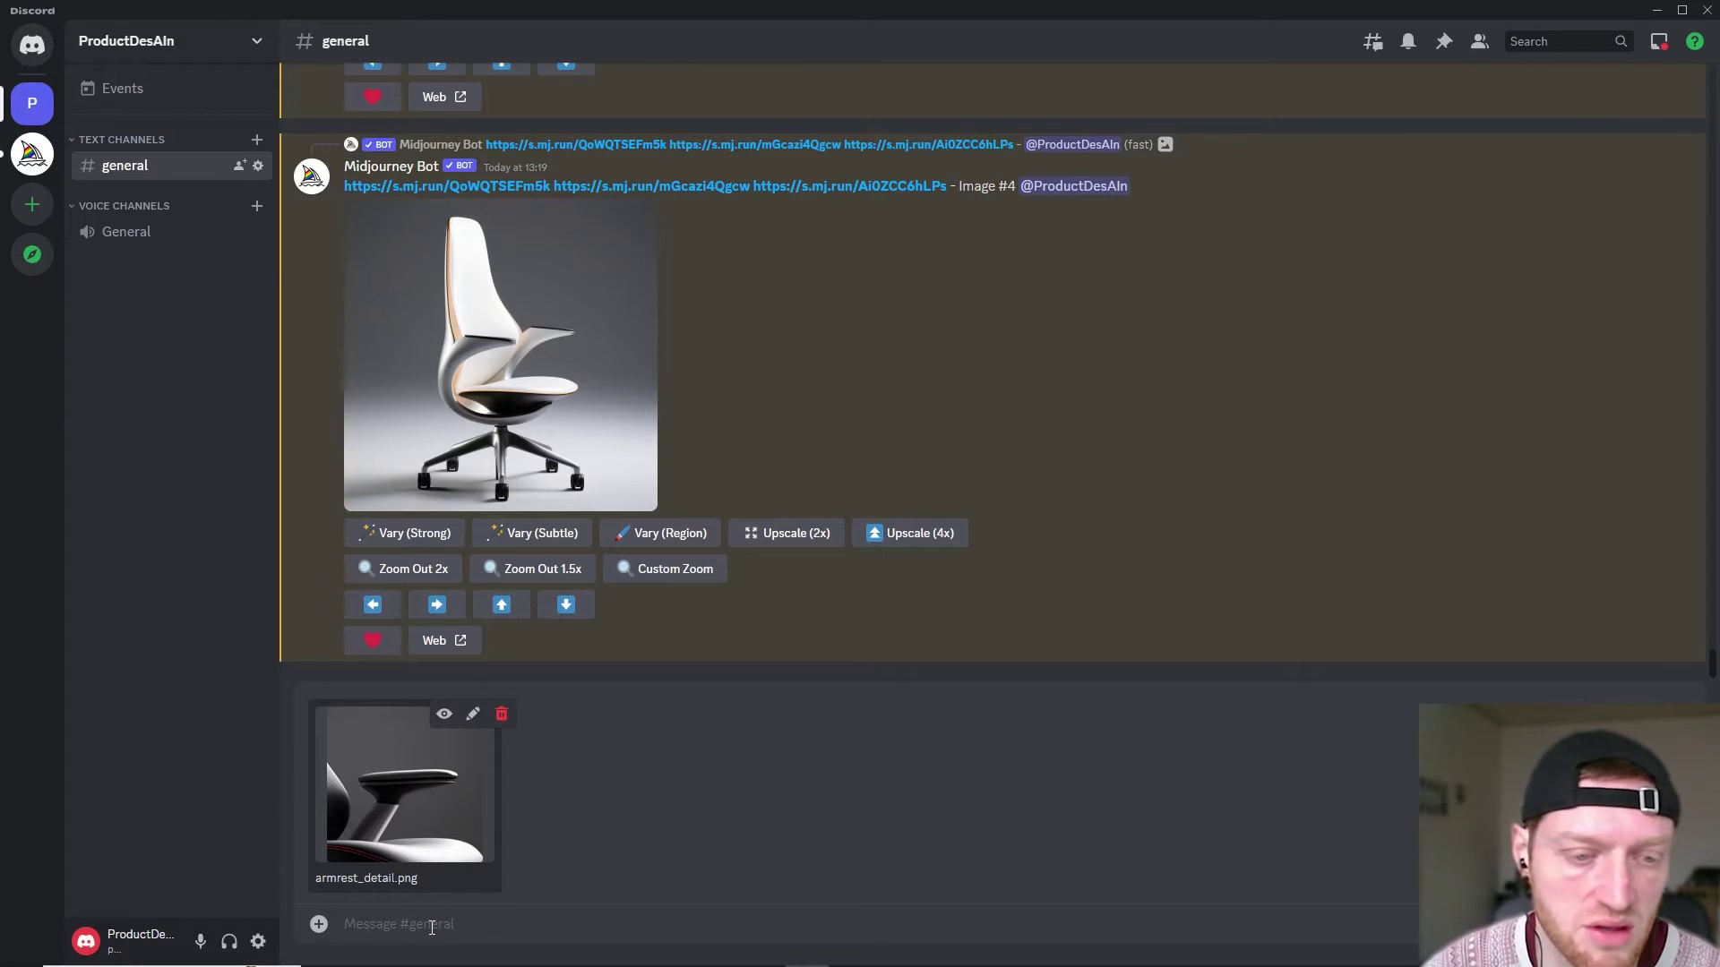
{"action": "key", "text": "Return"}
Copy the link of the posted armrest detail image and start an /imagine prompt with it
{"action": "left_click", "coordinate": [528, 754]}
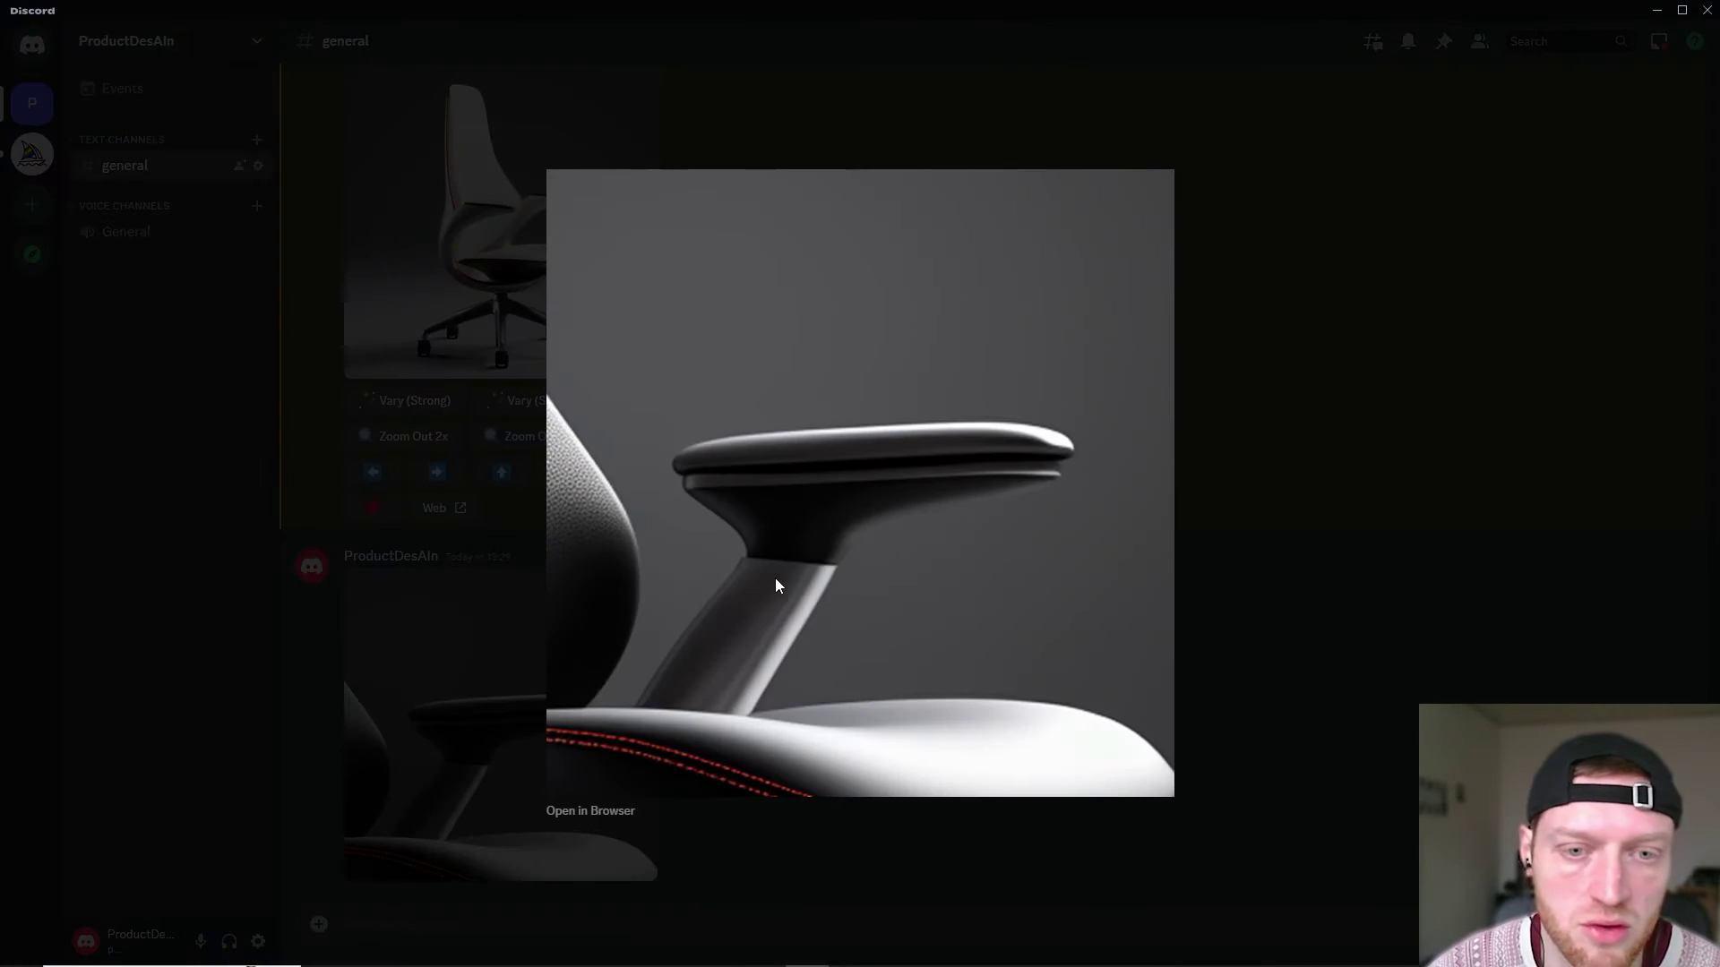
{"action": "right_click", "coordinate": [776, 585]}
{"action": "left_click", "coordinate": [810, 663]}
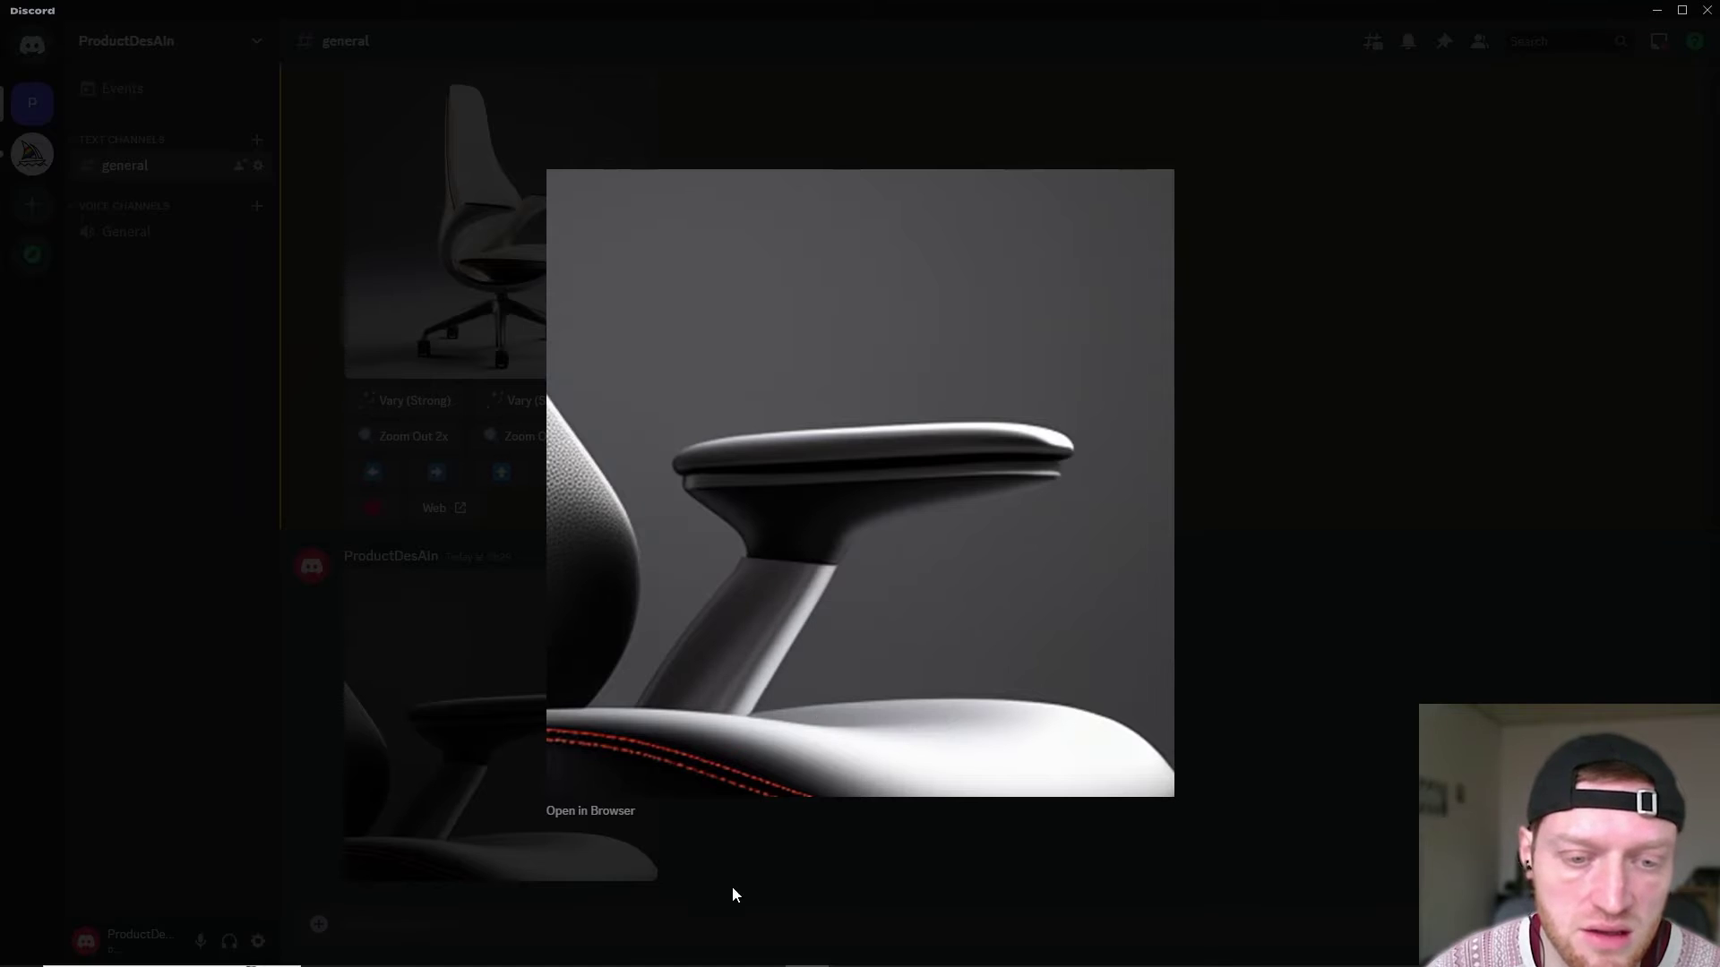
{"action": "left_click", "coordinate": [733, 894]}
{"action": "type", "text": "/"}
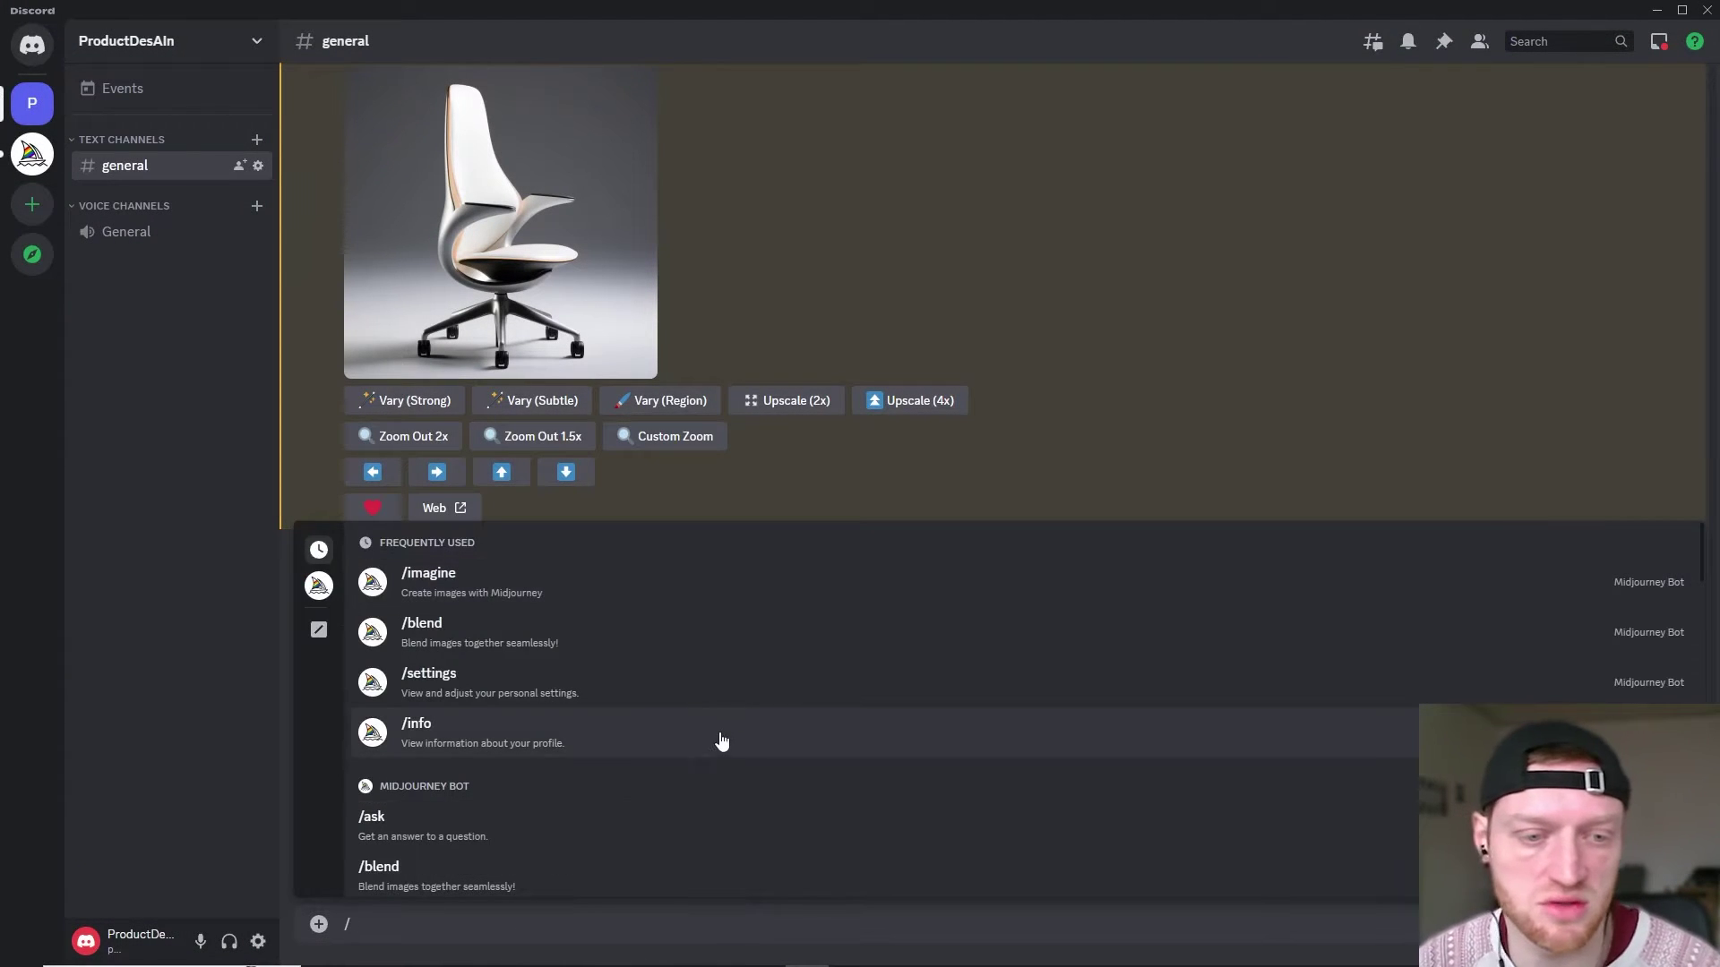
{"action": "left_click", "coordinate": [722, 581]}
{"action": "key", "text": "ctrl+v"}
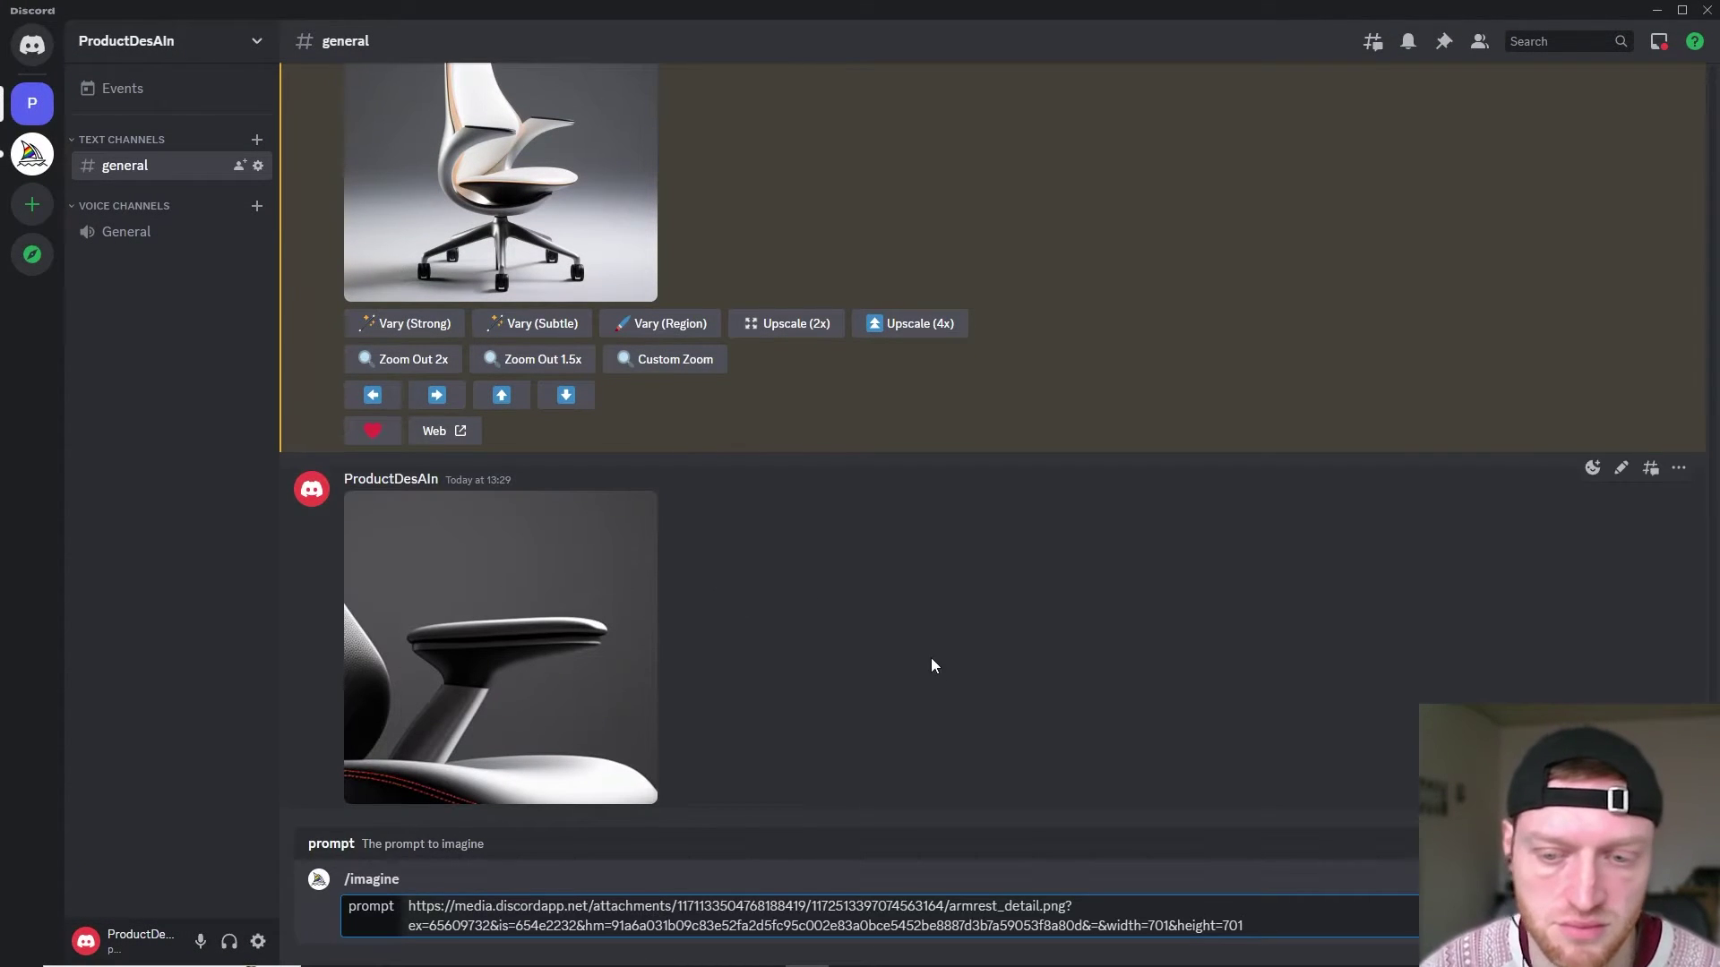
Add the text "comfortable armrest, modern design" after the image link and submit the prompt
{"action": "scroll", "coordinate": [733, 642], "scroll_direction": "up", "scroll_amount": 1}
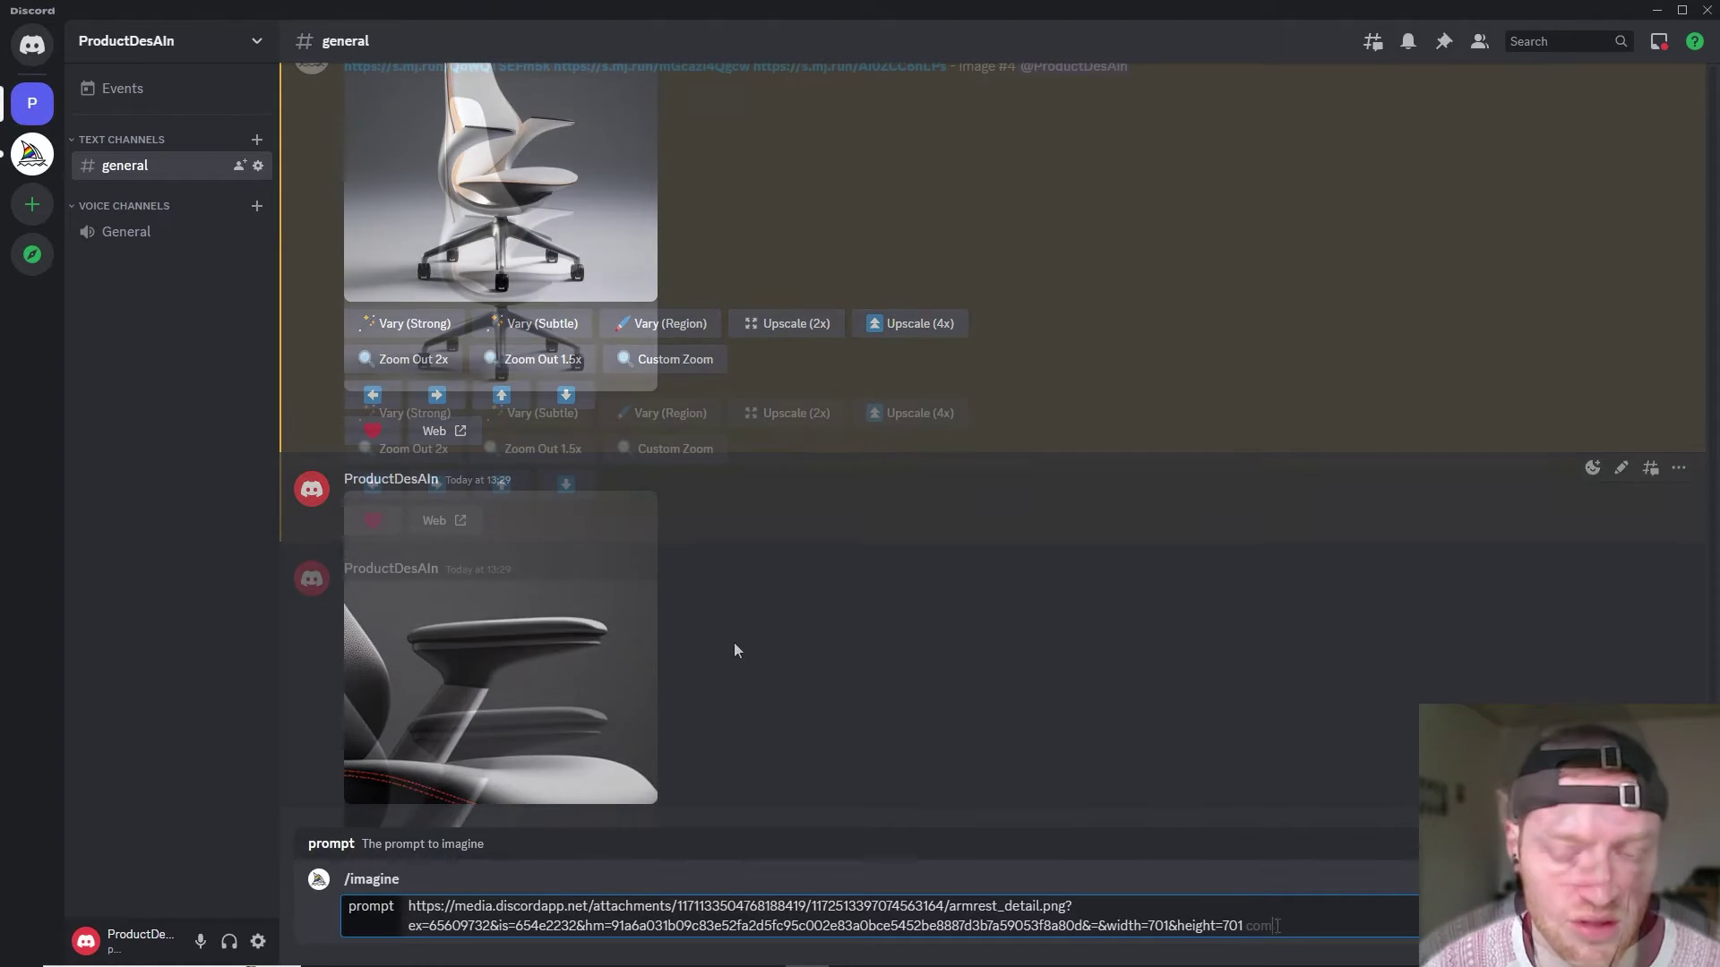
{"action": "type", "text": "comfortable armr"}
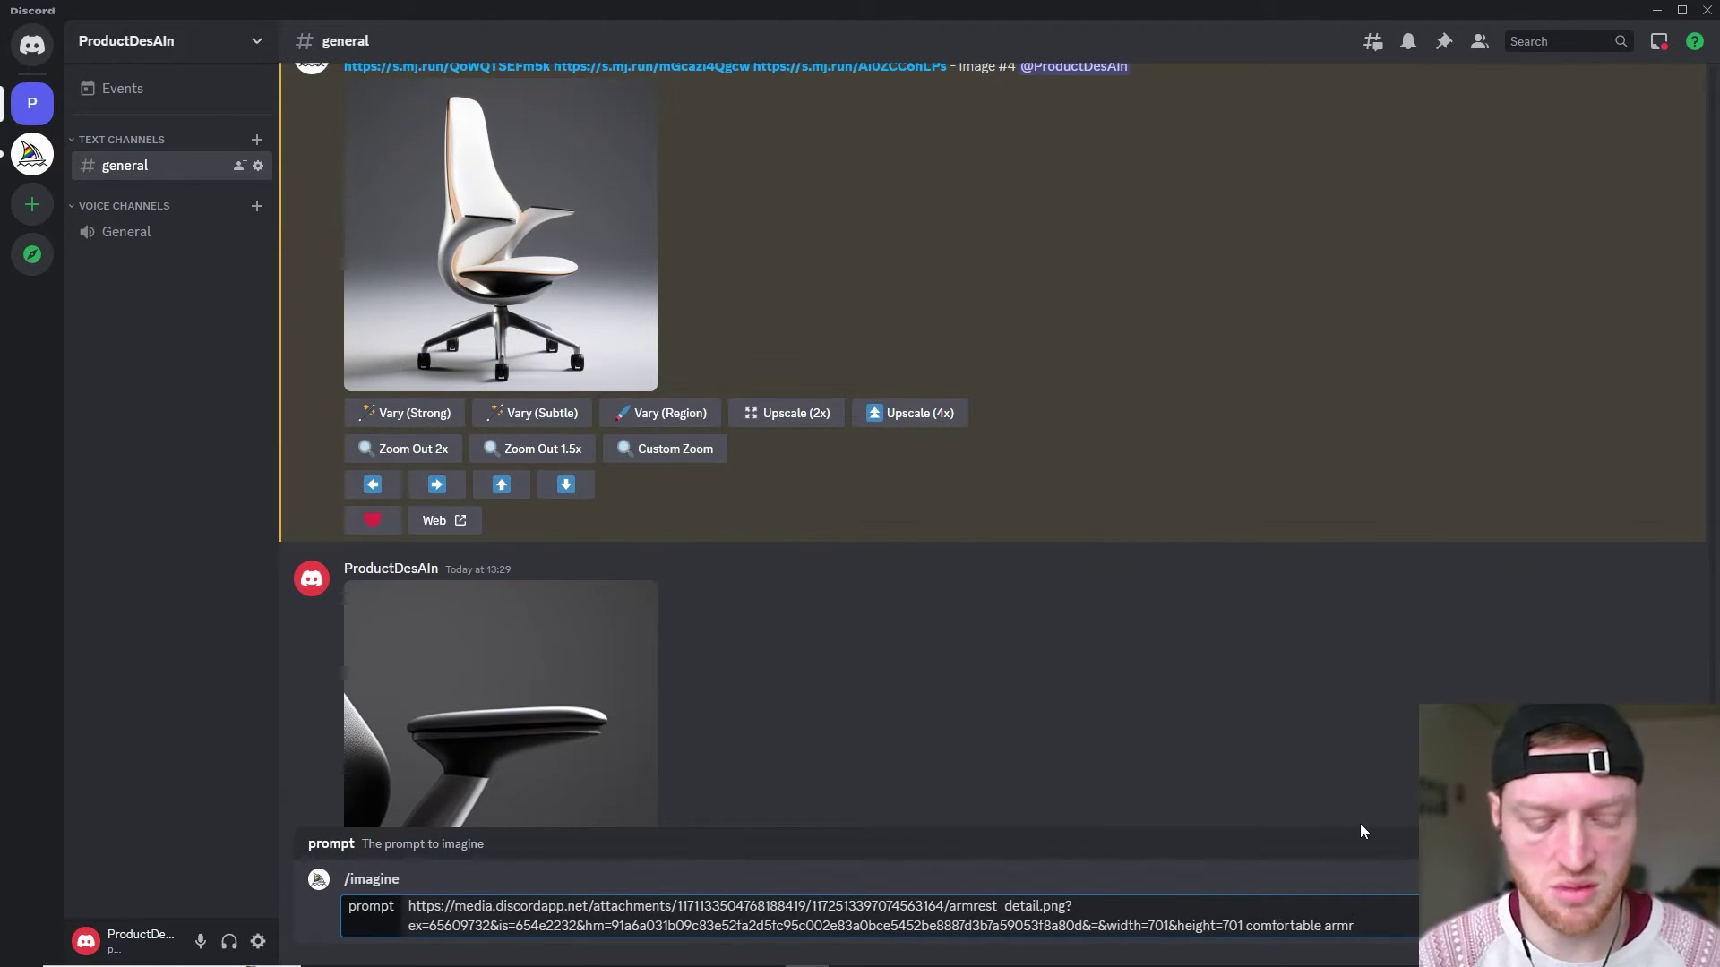
{"action": "type", "text": "est, moder"}
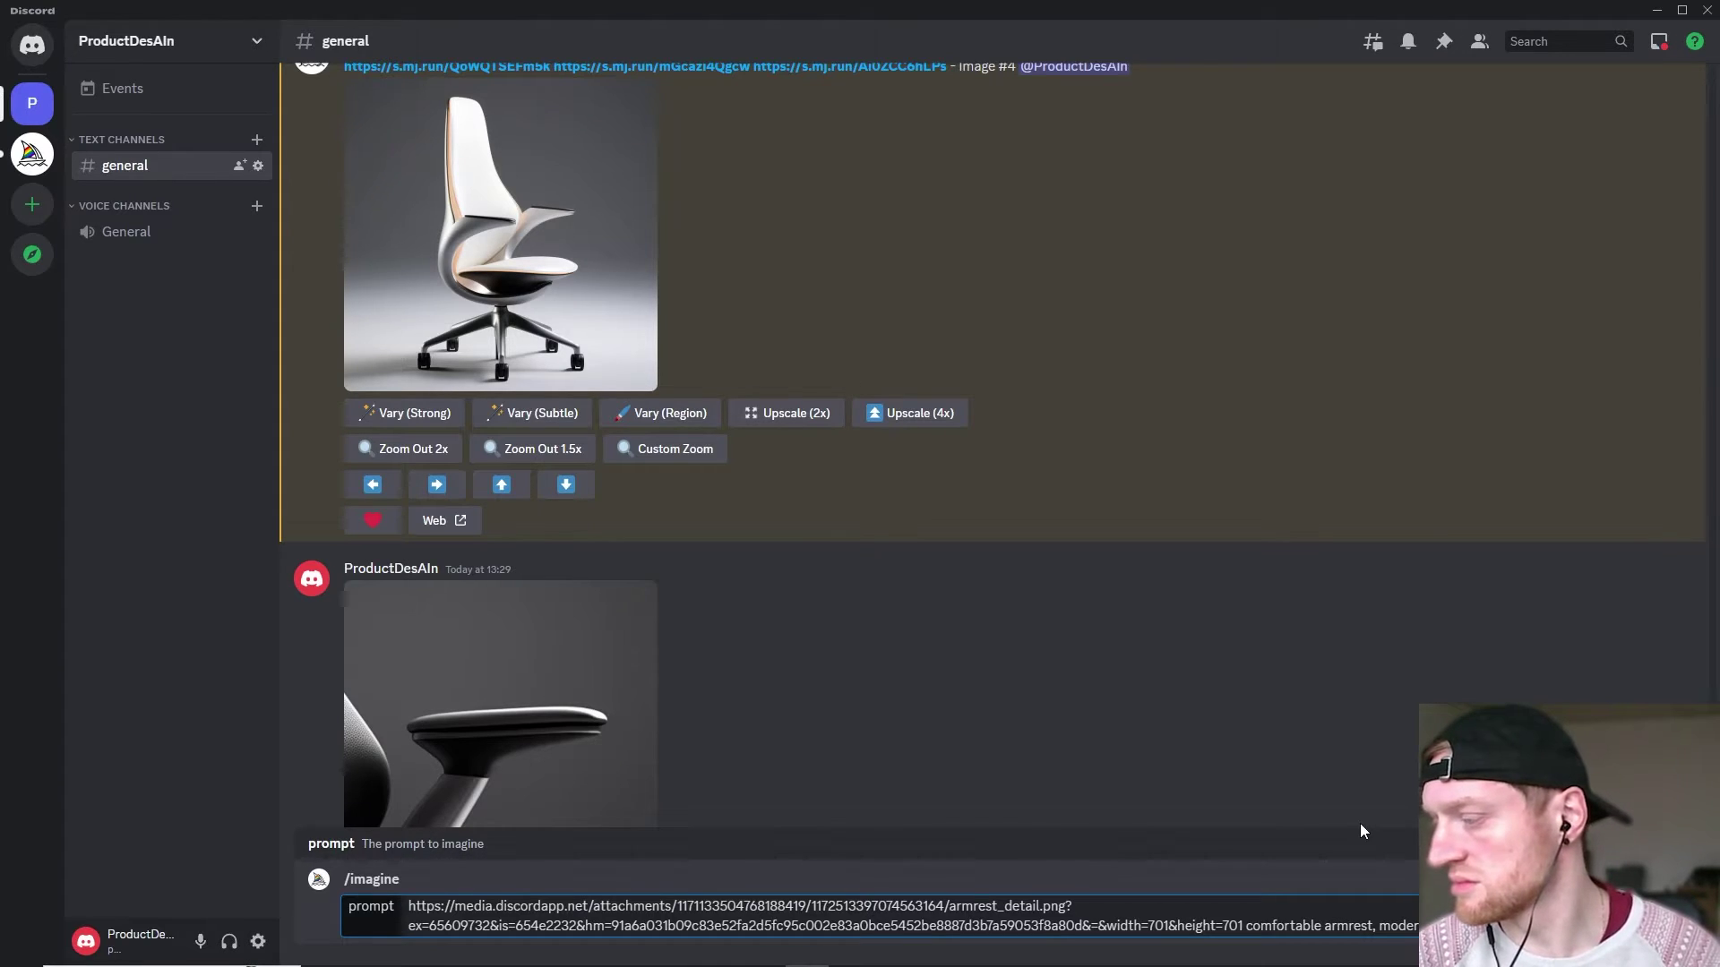
{"action": "key", "text": "Return"}
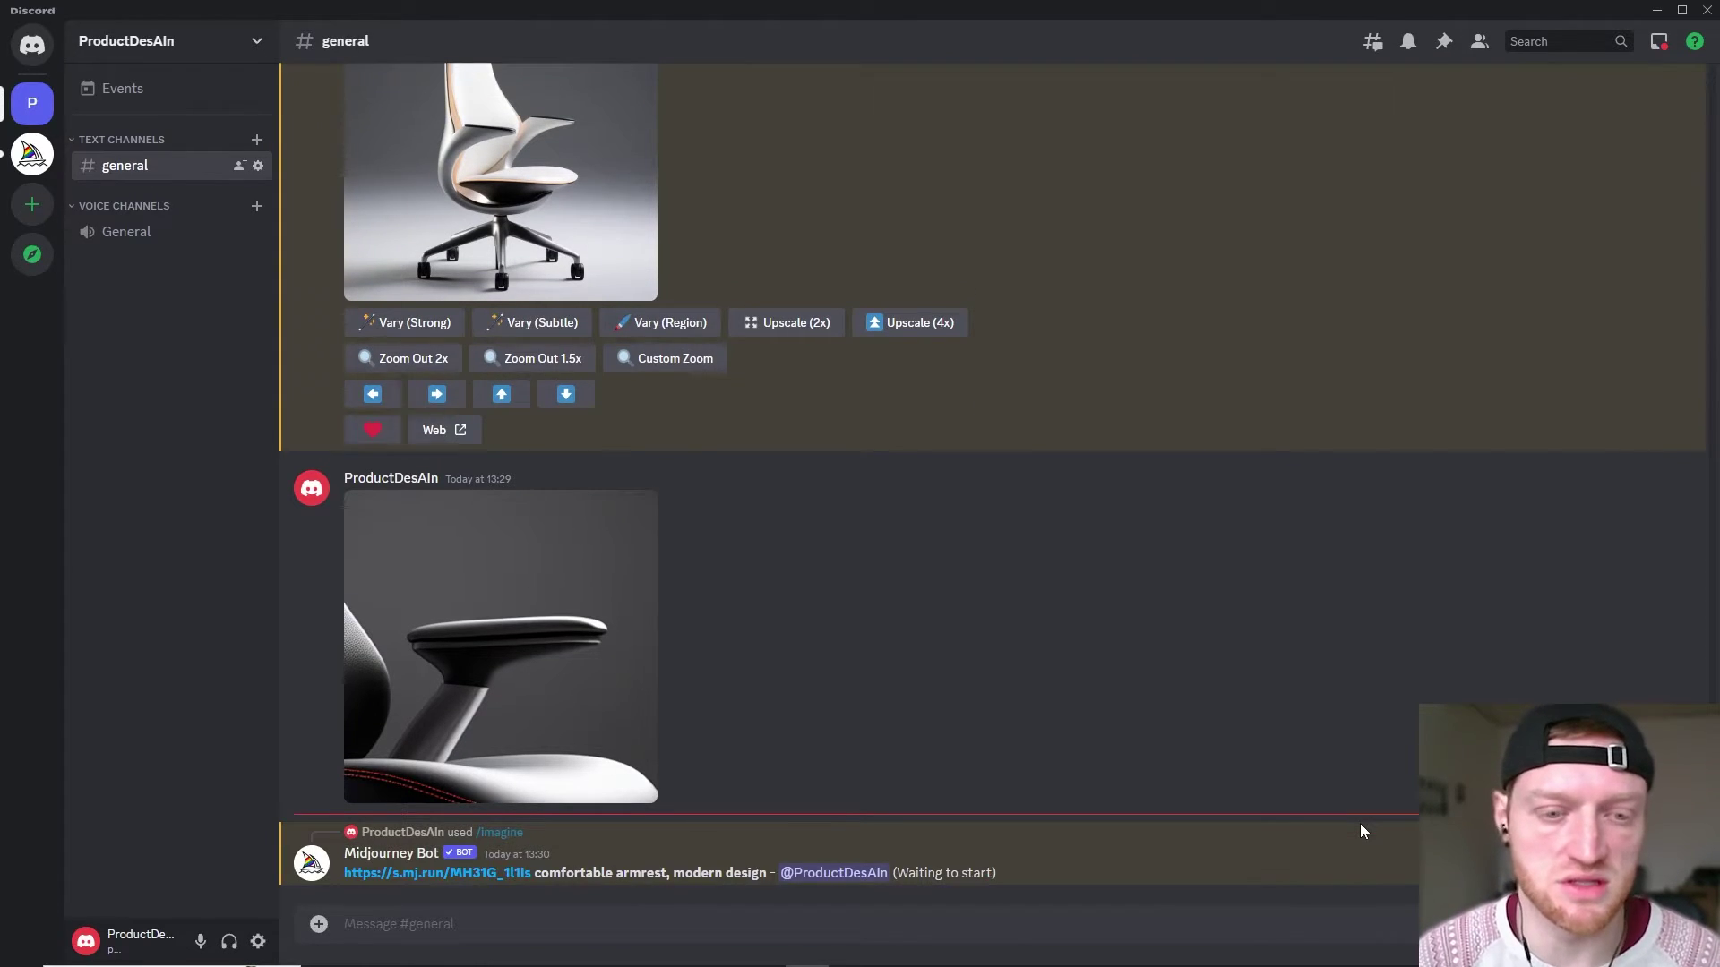
Bring back the last armrest prompt and give its image link the weight ::2
{"action": "key", "text": "Up"}
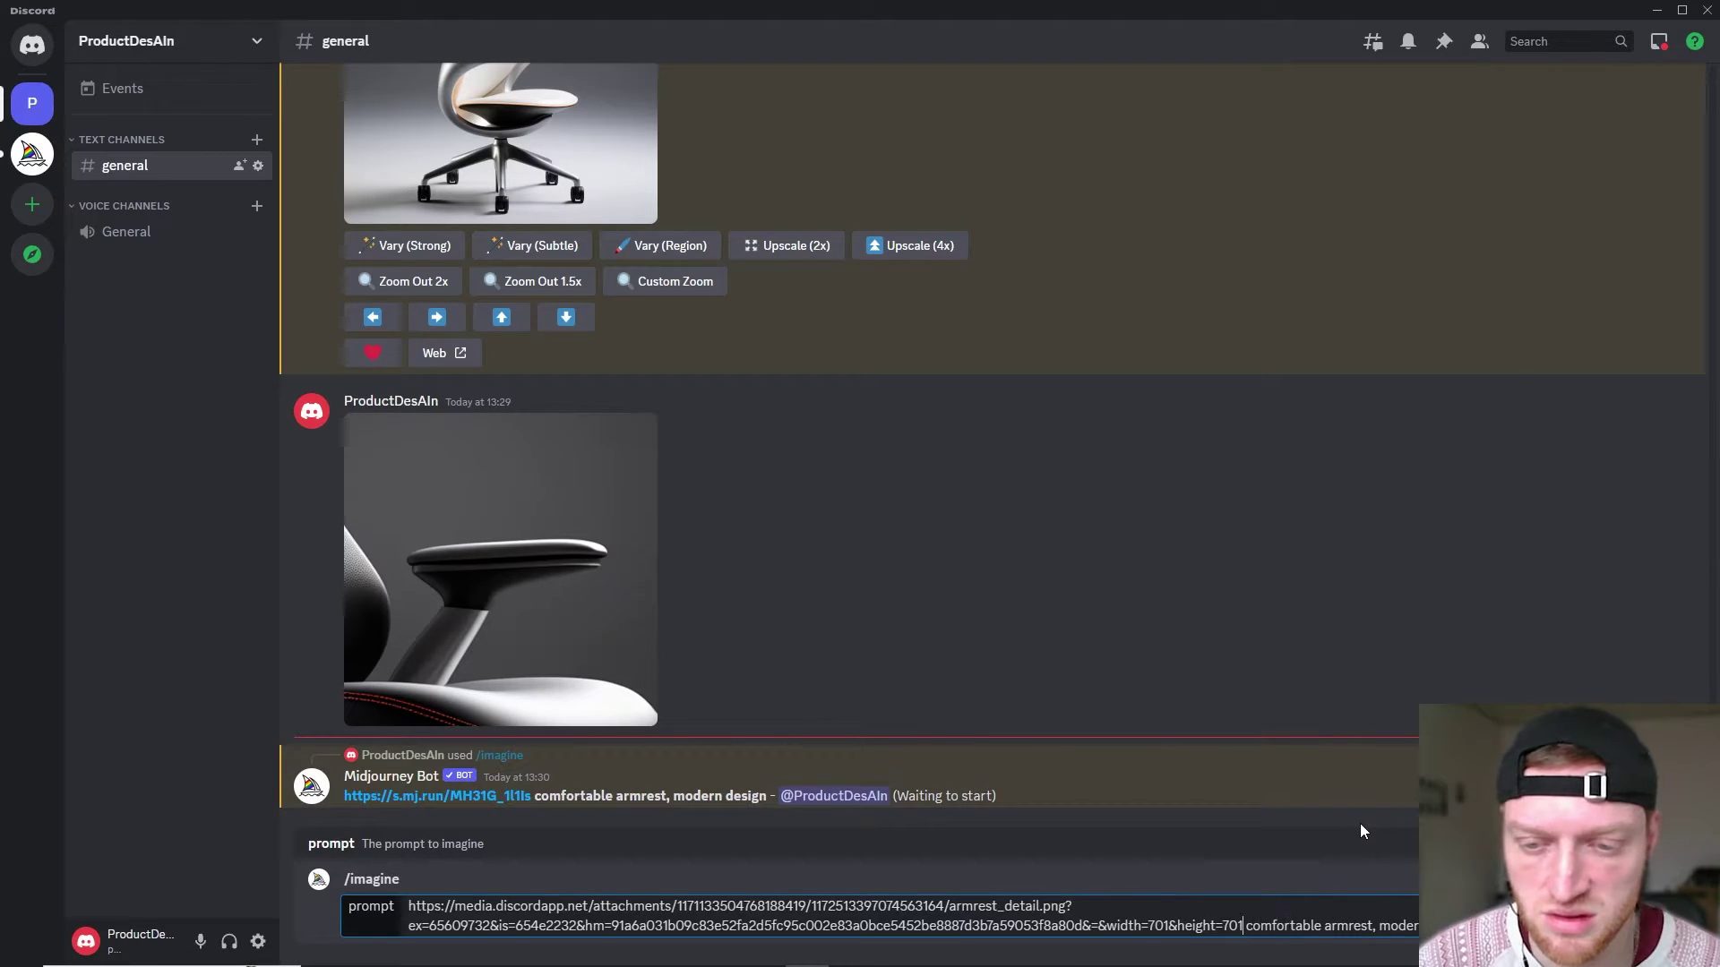
{"action": "type", "text": "::"}
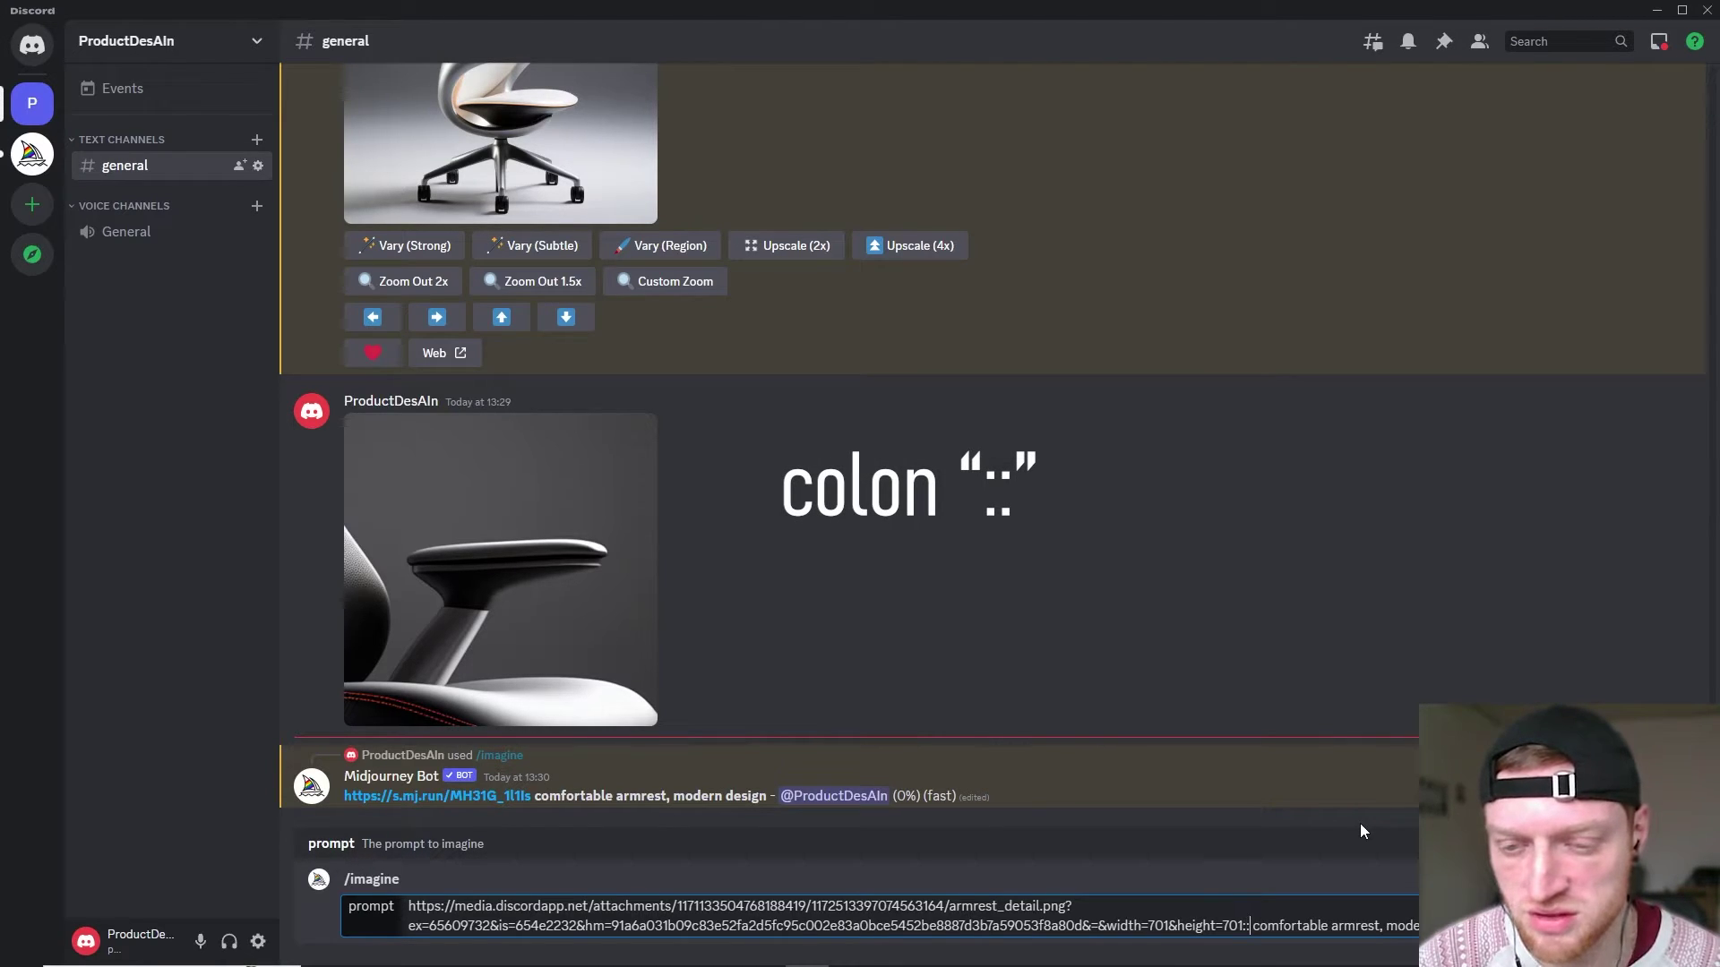
{"action": "type", "text": "2"}
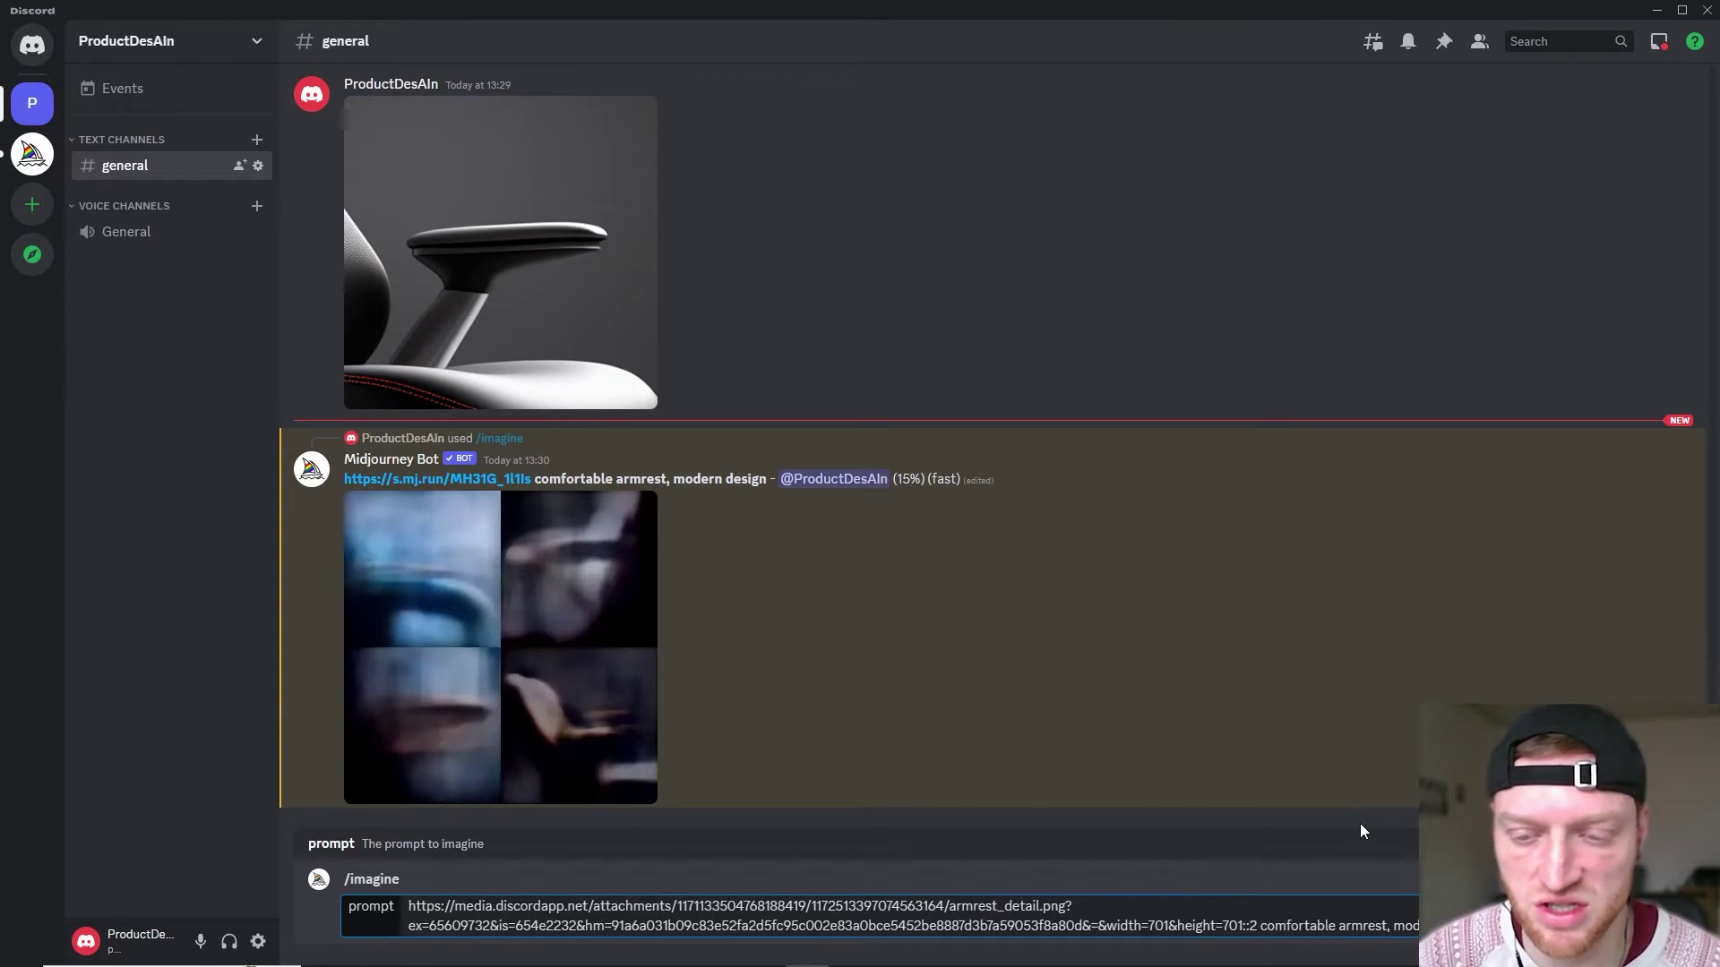
Add the weight ::0.5 after "modern design" at the end of the prompt text and submit it
{"action": "key", "text": "Right"}
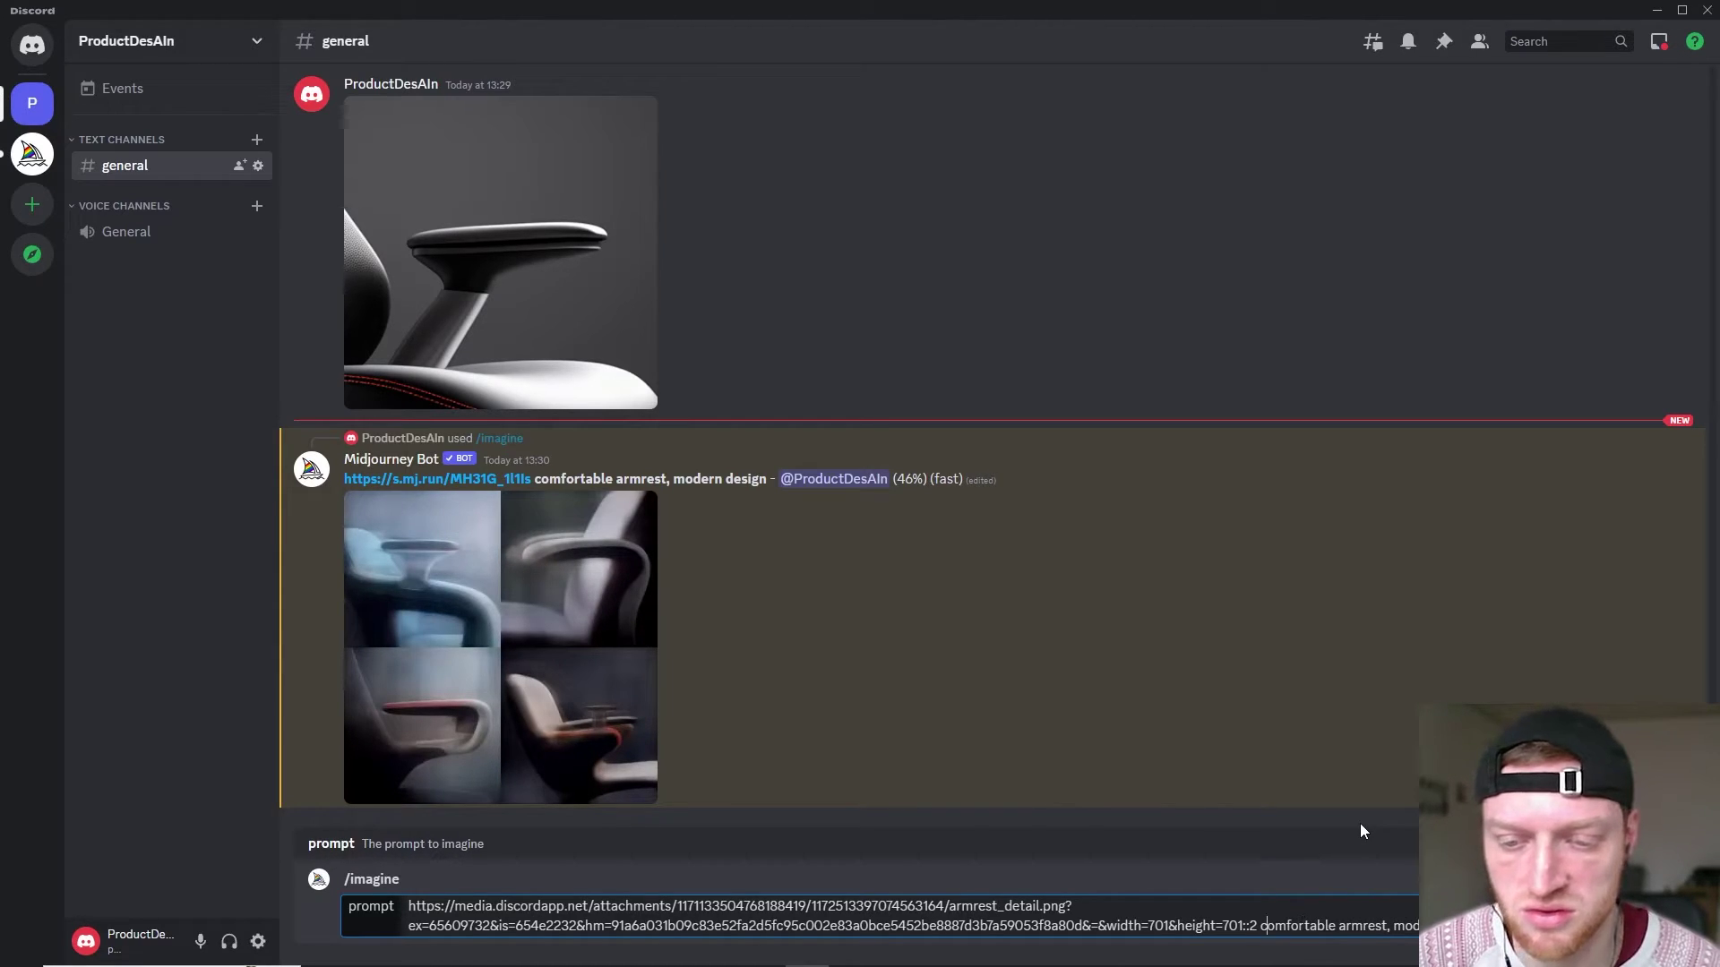
{"action": "key", "text": "ctrl+Left"}
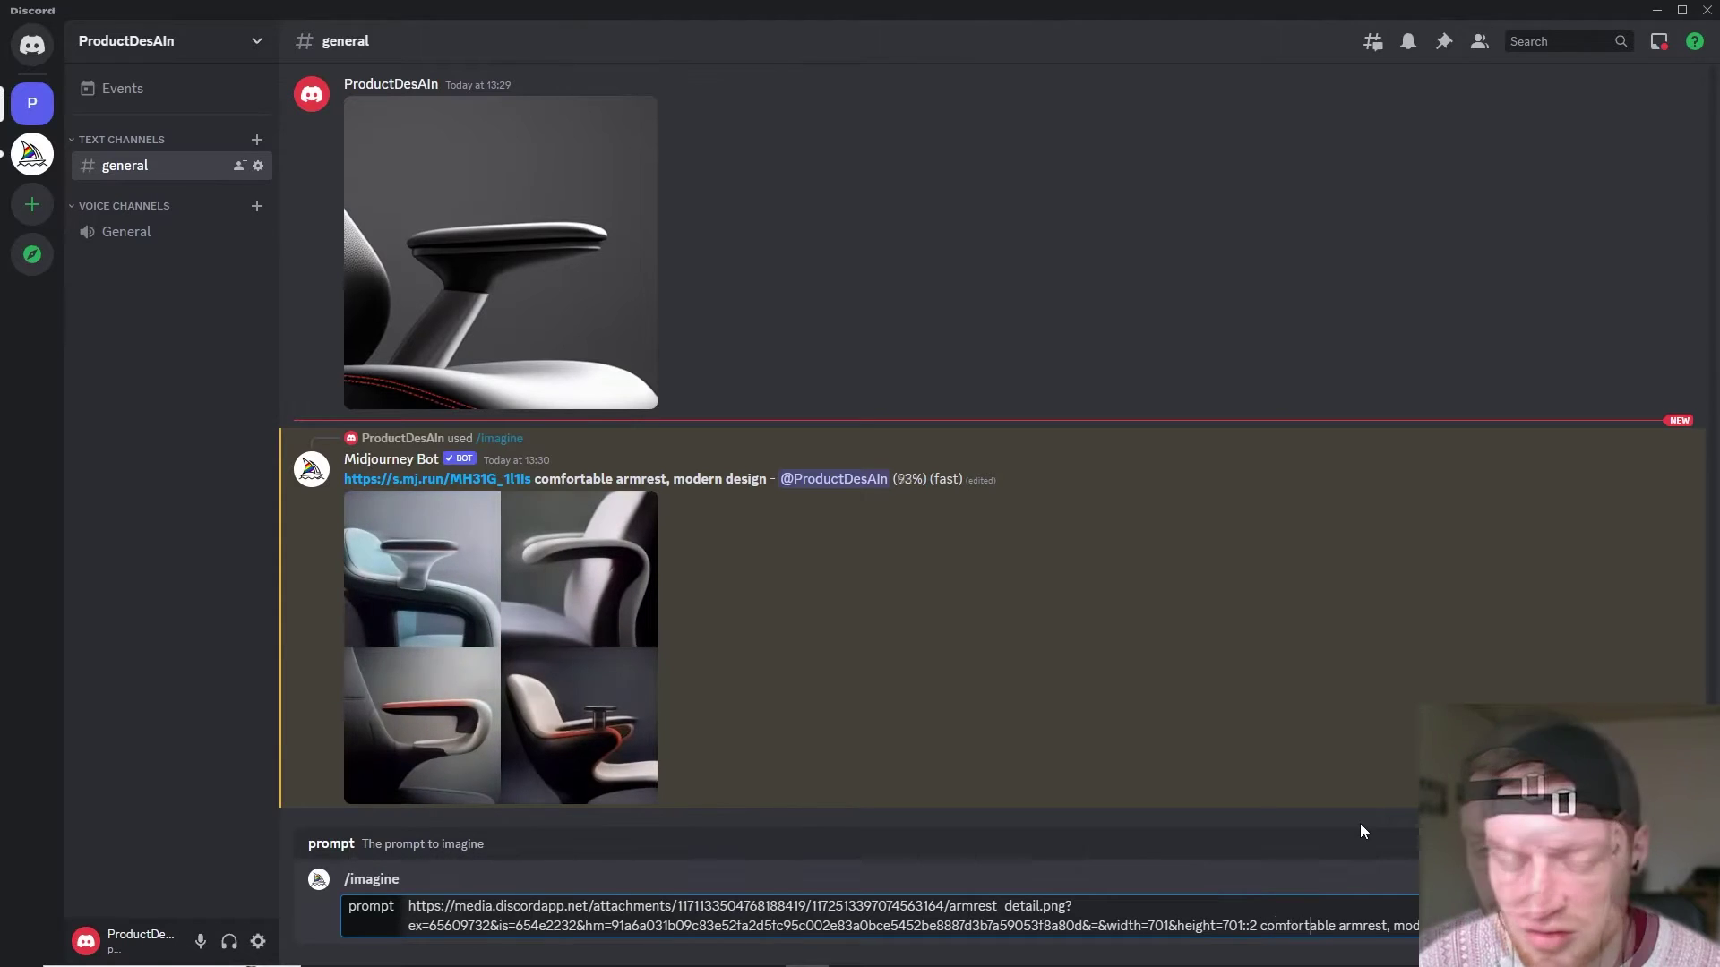
{"action": "key", "text": "ctrl+Left"}
{"action": "key", "text": "Right"}
{"action": "key", "text": "Right"}
{"action": "key", "text": "Right"}
{"action": "key", "text": "Right"}
{"action": "key", "text": "Right"}
{"action": "key", "text": "Right"}
{"action": "key", "text": "Right"}
{"action": "key", "text": "Right"}
{"action": "key", "text": "Right"}
{"action": "key", "text": "Right"}
{"action": "key", "text": "Right"}
{"action": "key", "text": "Right"}
{"action": "key", "text": "Right"}
{"action": "key", "text": "Right"}
{"action": "key", "text": "Right"}
{"action": "key", "text": "Right"}
{"action": "key", "text": "Right"}
{"action": "key", "text": "Right"}
{"action": "key", "text": "Right"}
{"action": "key", "text": "Right"}
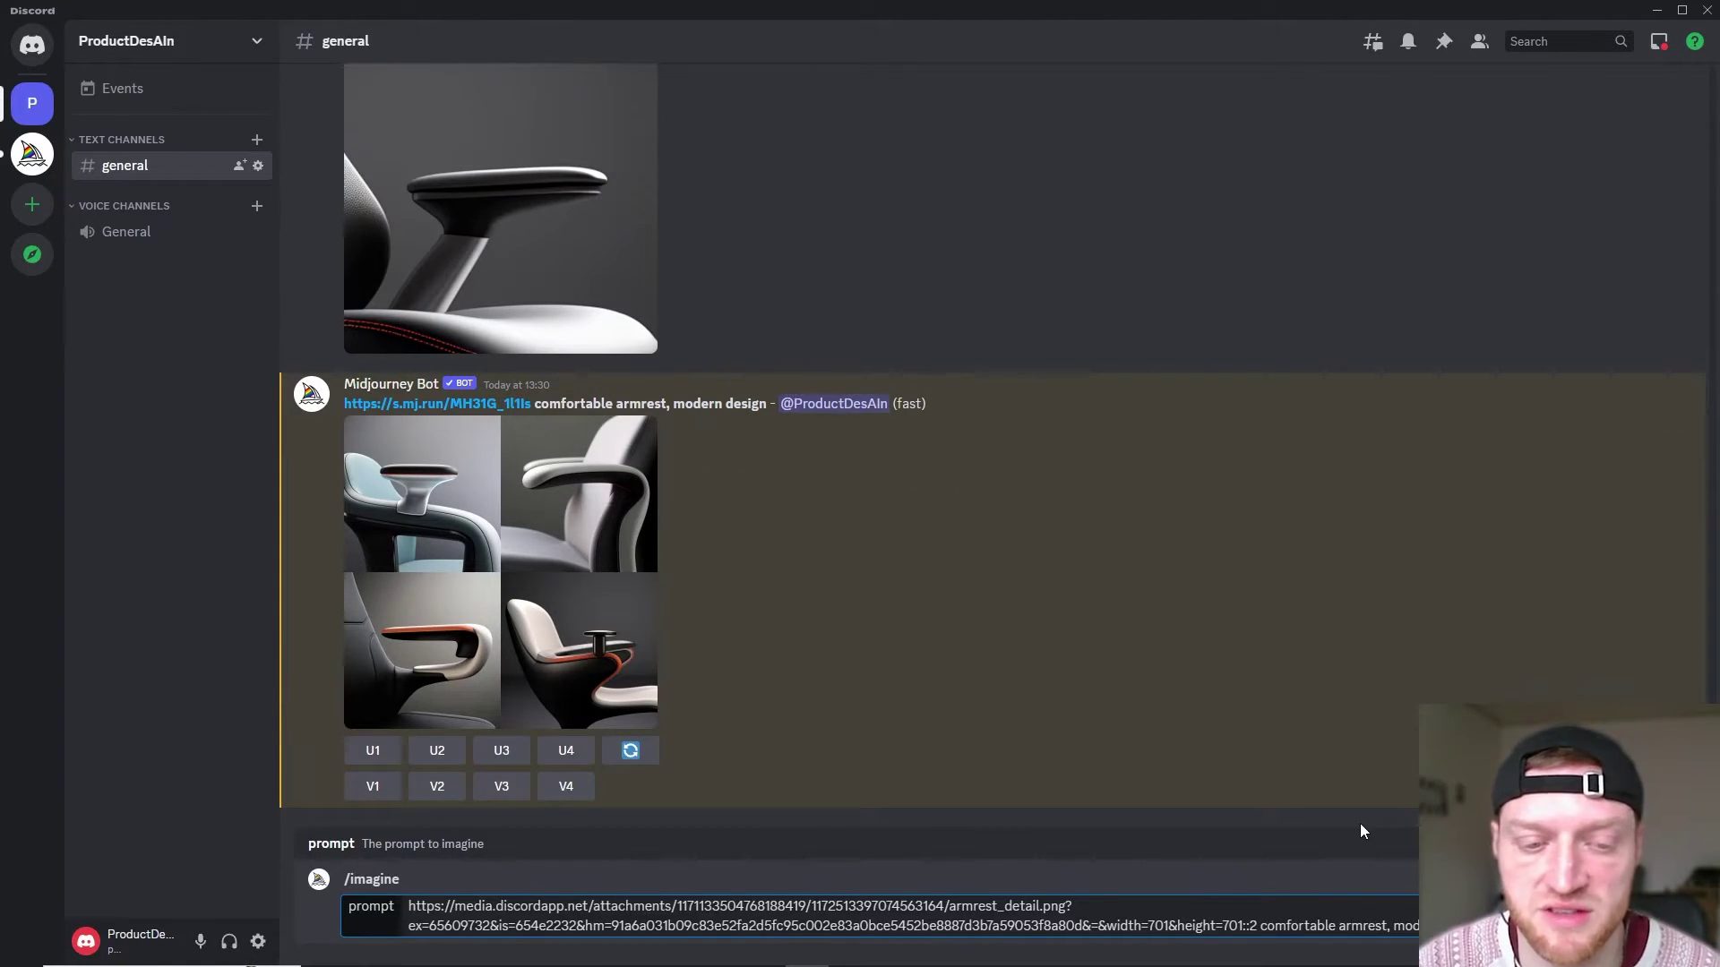
{"action": "key", "text": "Return"}
Compare the enlarged grid of the unweighted armrest prompt with the posted armrest image and check the weighted prompt's grid
{"action": "left_click", "coordinate": [582, 501]}
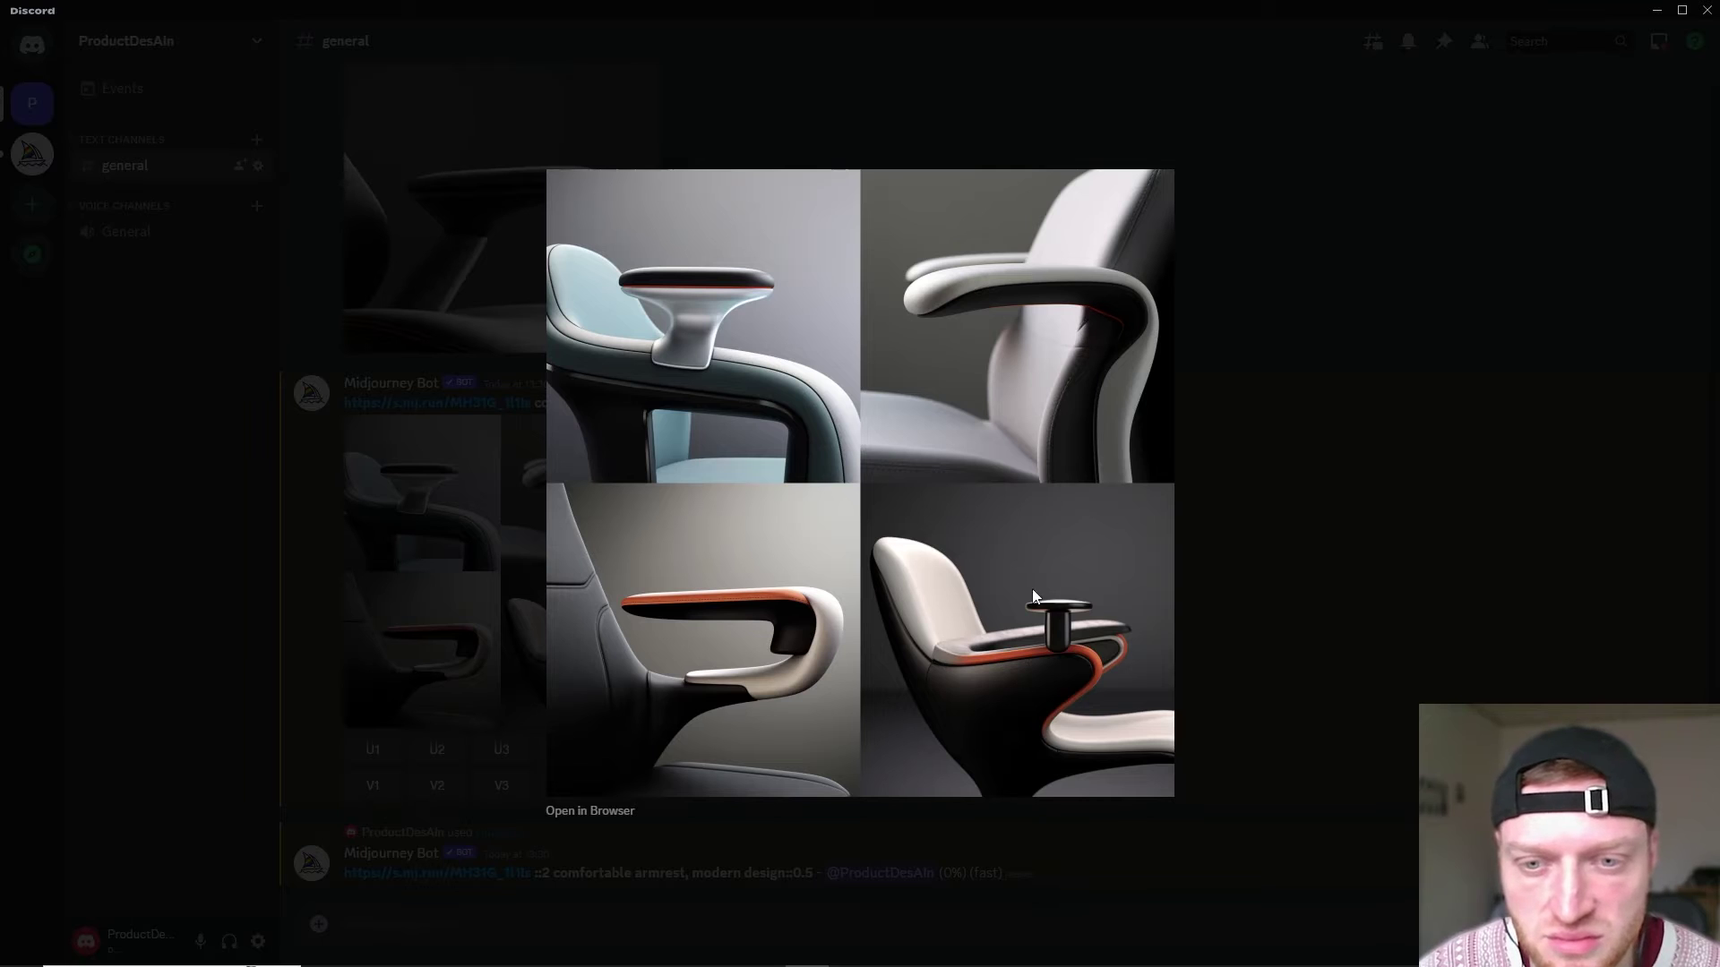
{"action": "left_click", "coordinate": [1229, 629]}
{"action": "scroll", "coordinate": [589, 570], "scroll_direction": "up", "scroll_amount": 3}
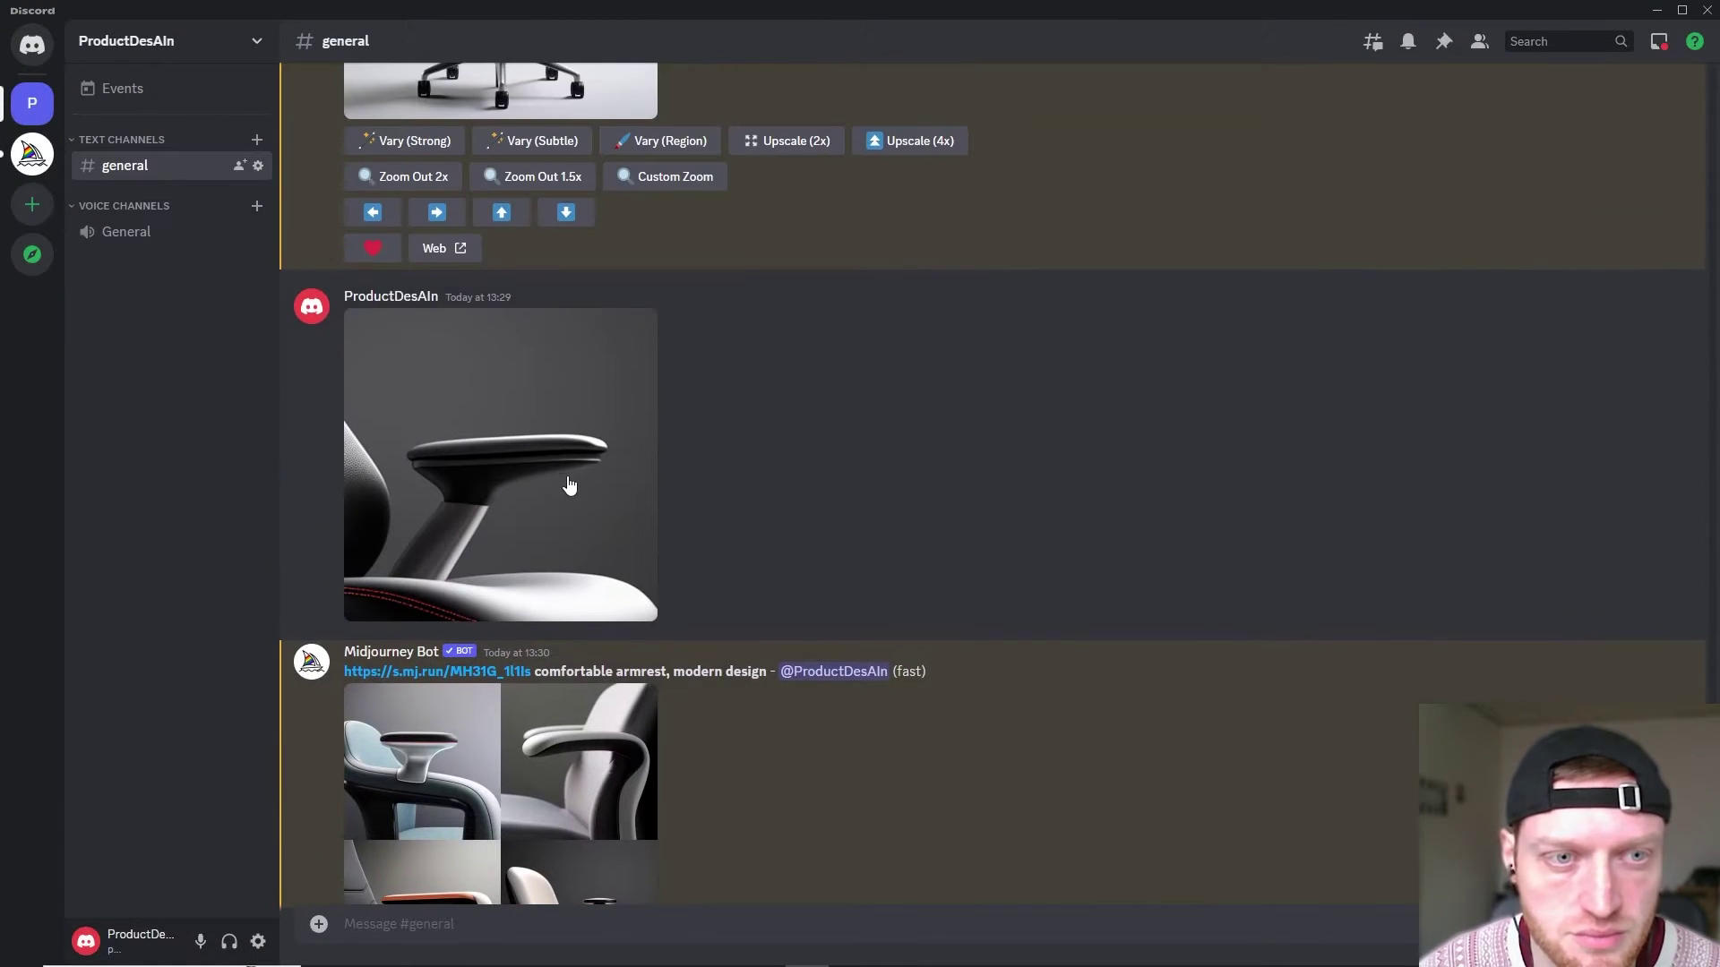
{"action": "scroll", "coordinate": [566, 469], "scroll_direction": "down", "scroll_amount": 3}
{"action": "left_click", "coordinate": [567, 505]}
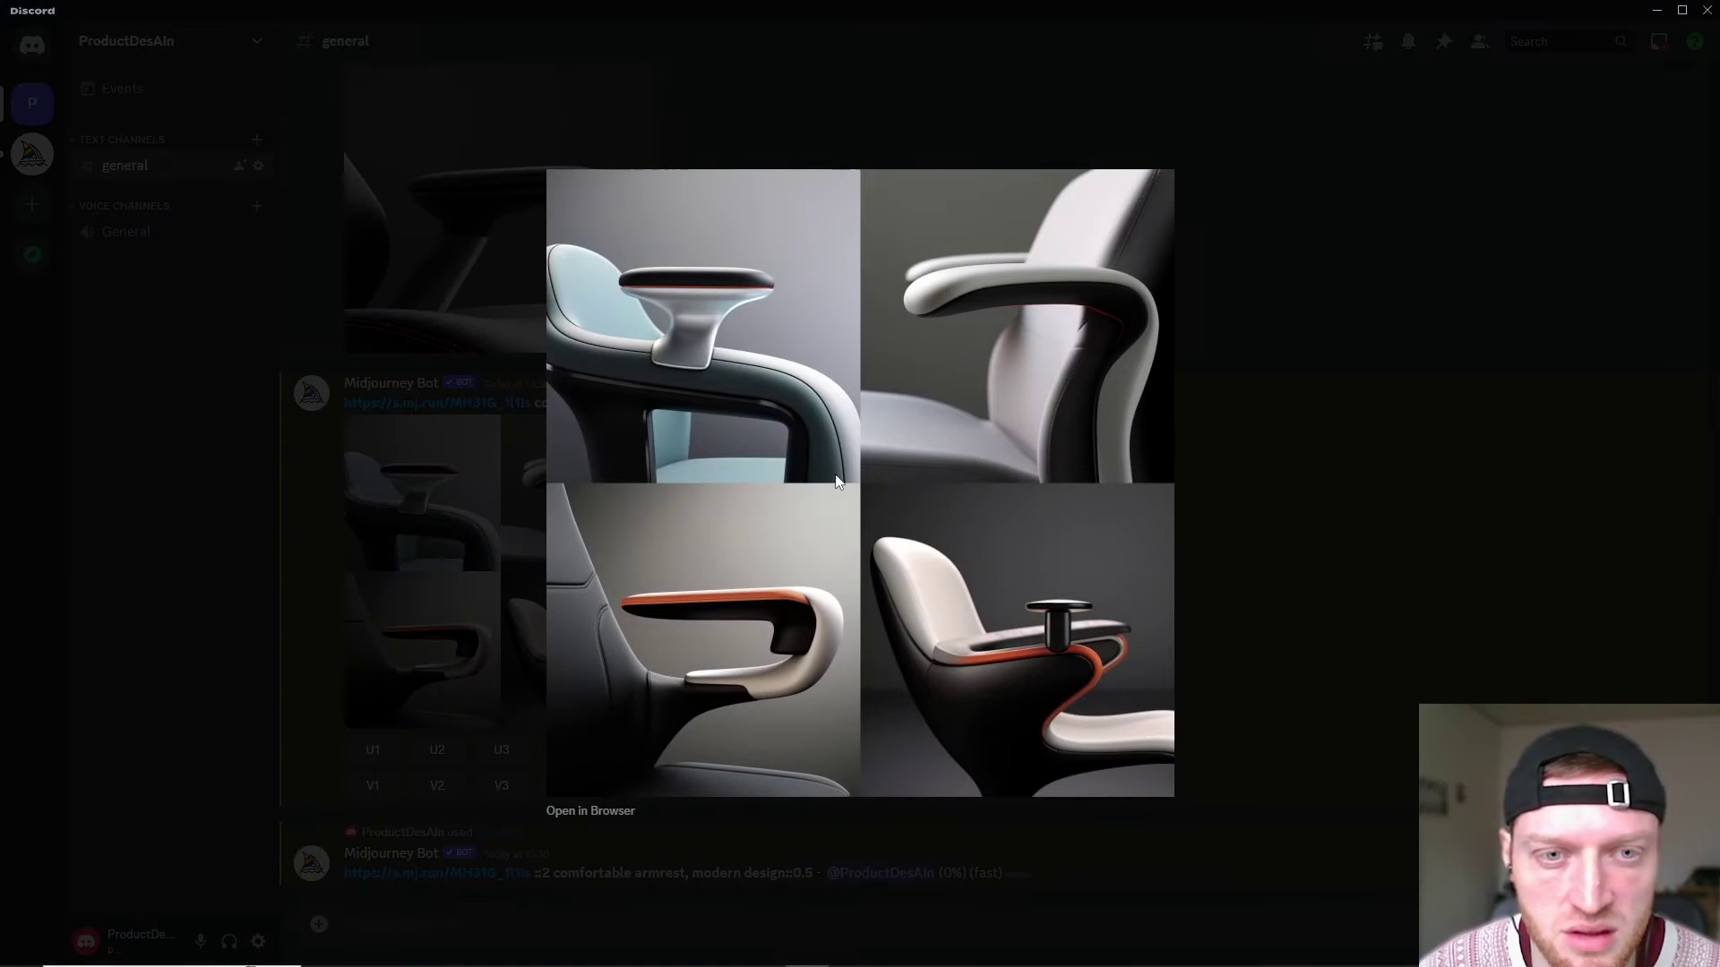
{"action": "left_click", "coordinate": [1196, 492]}
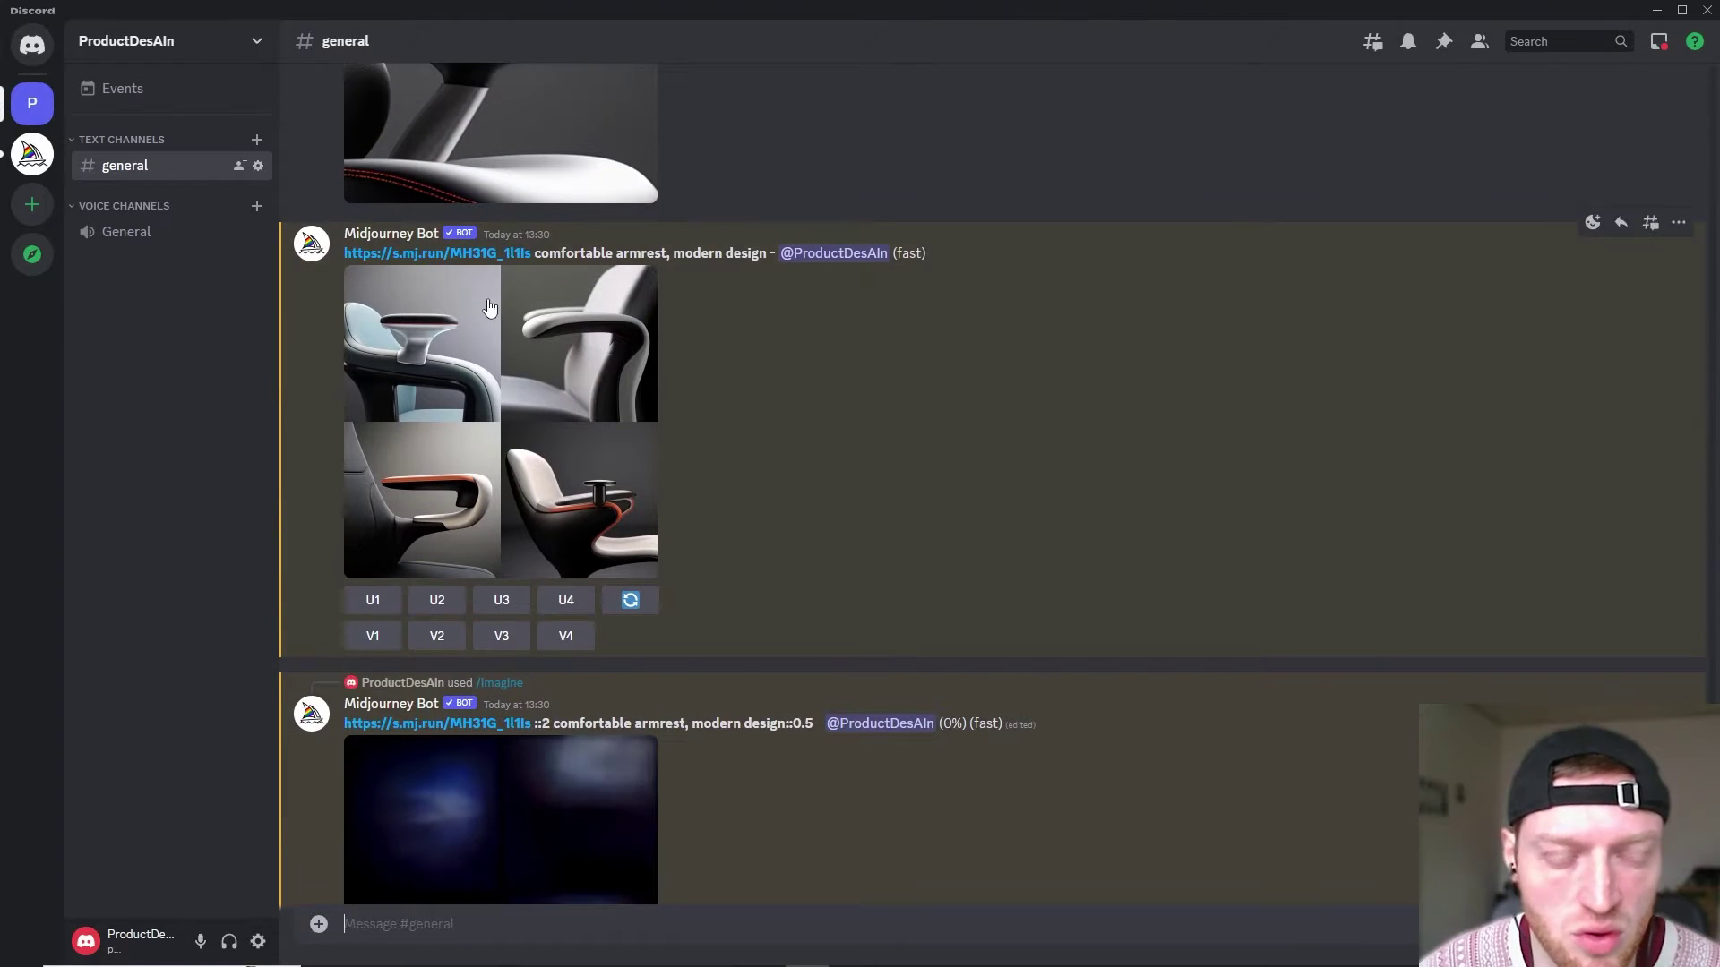
{"action": "scroll", "coordinate": [444, 359], "scroll_direction": "up", "scroll_amount": 5}
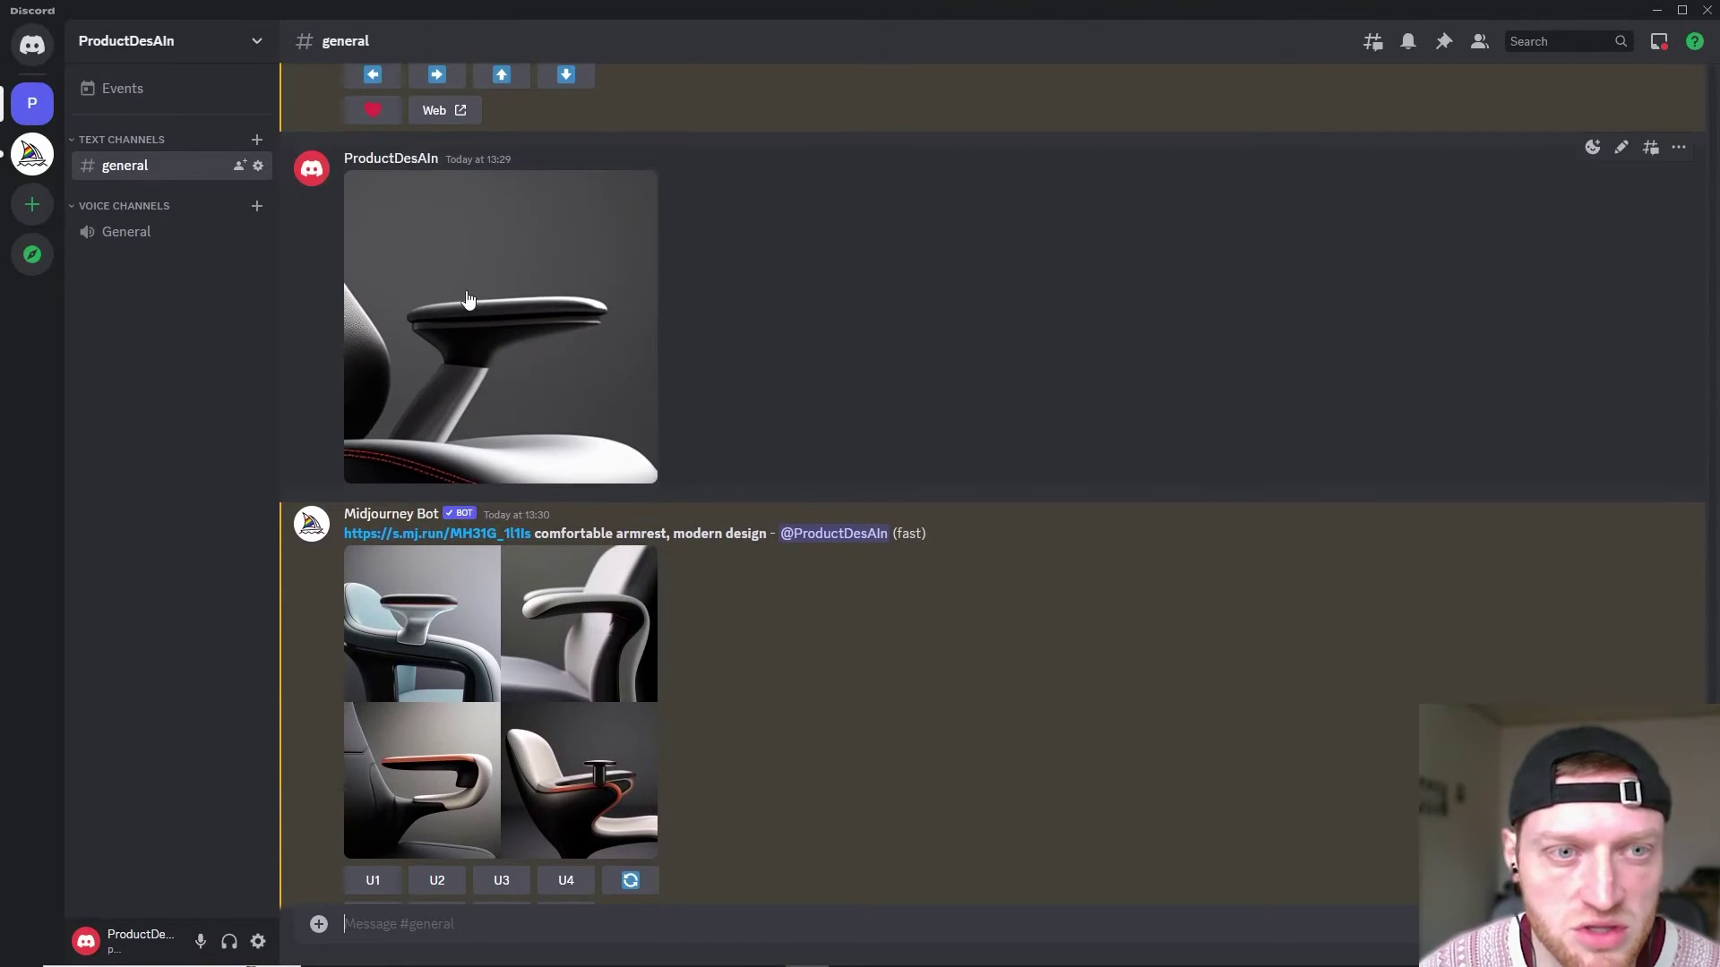
{"action": "scroll", "coordinate": [466, 502], "scroll_direction": "down", "scroll_amount": 6}
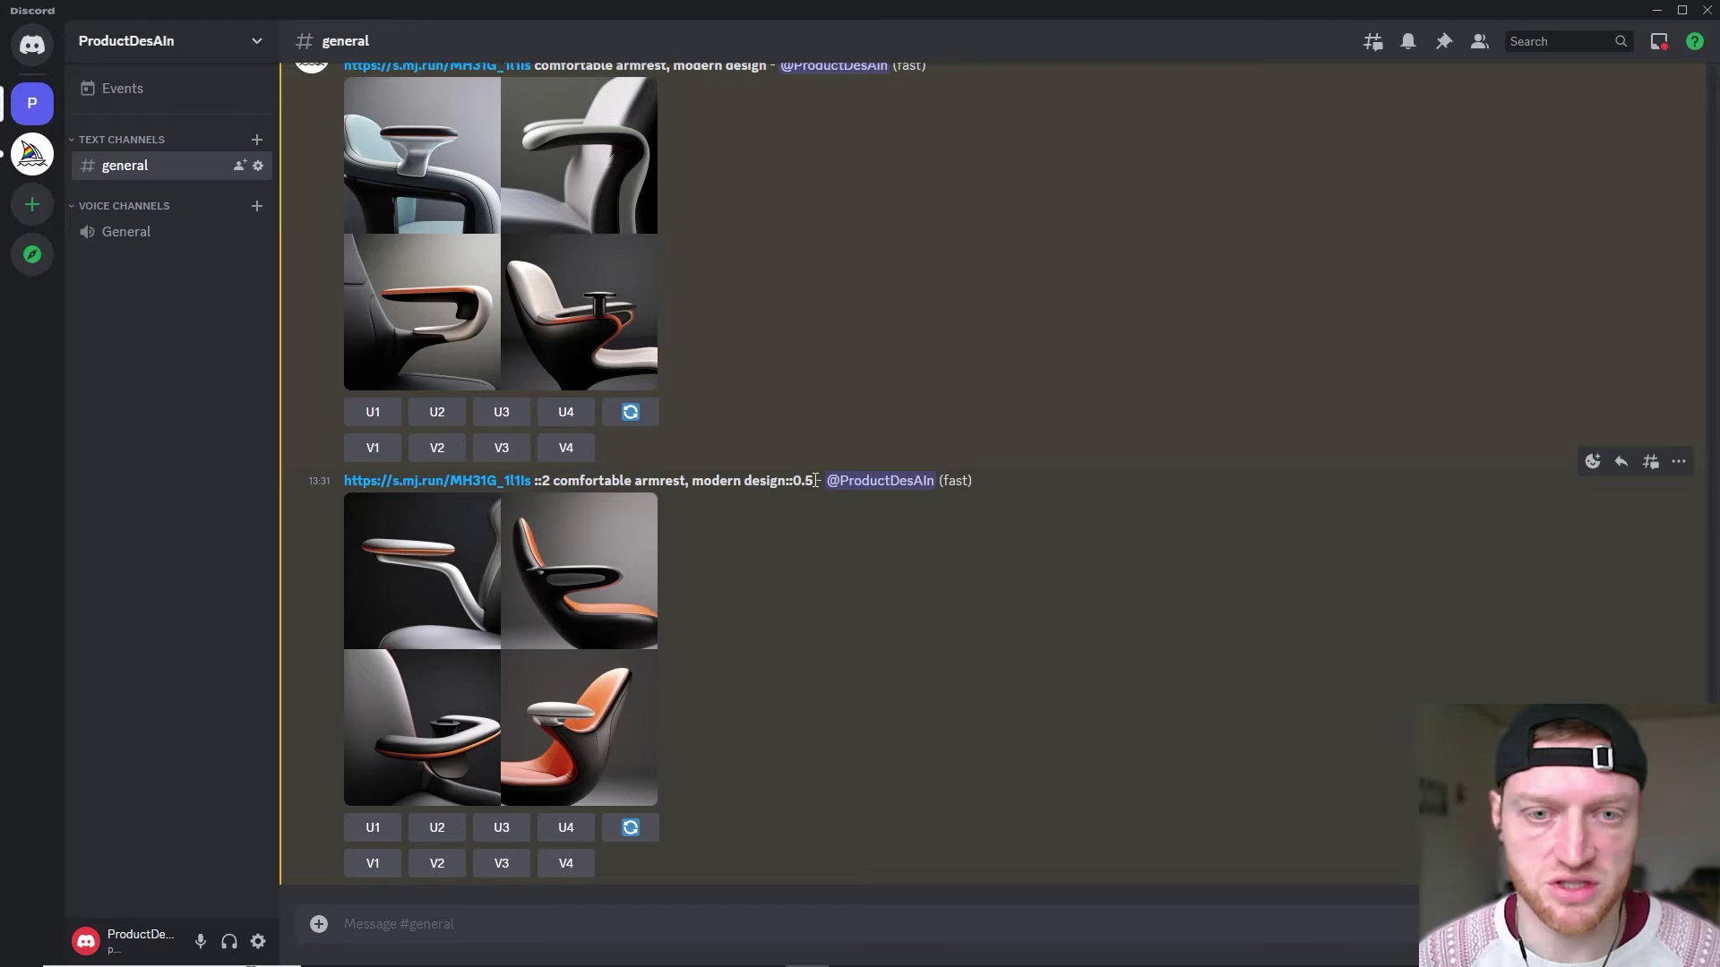
{"action": "left_click_drag", "start_coordinate": [816, 481], "coordinate": [331, 480]}
{"action": "key", "text": "ctrl+c"}
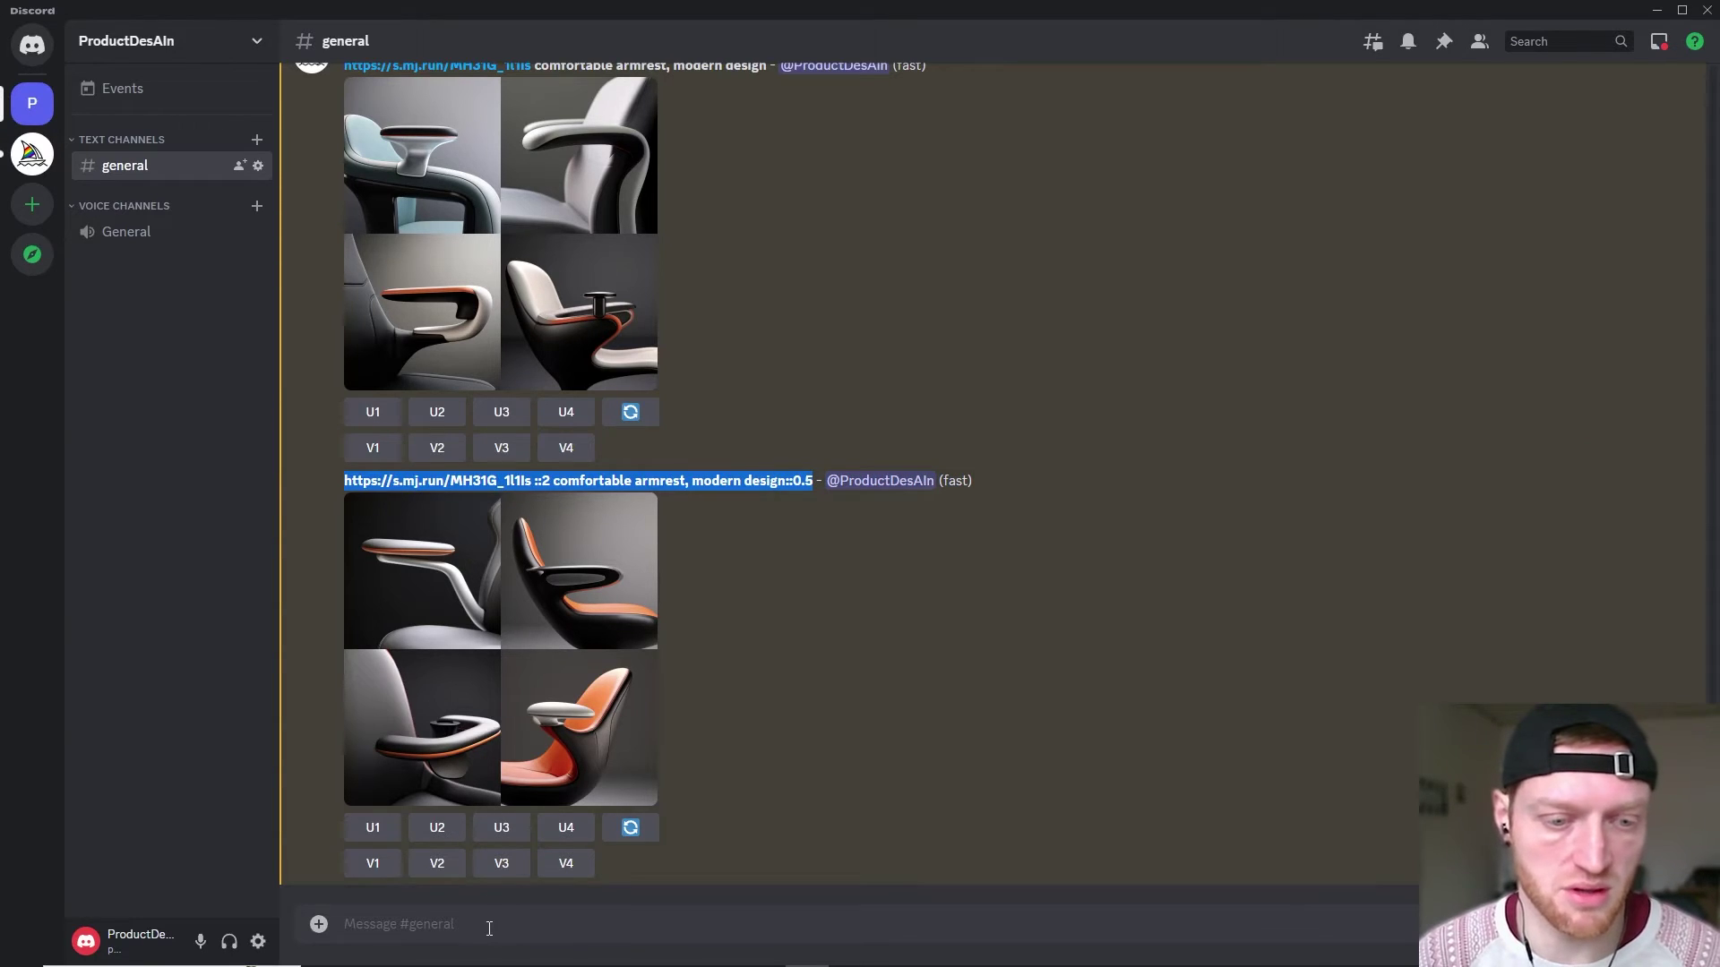
{"action": "left_click", "coordinate": [492, 925]}
{"action": "key", "text": "ctrl+v"}
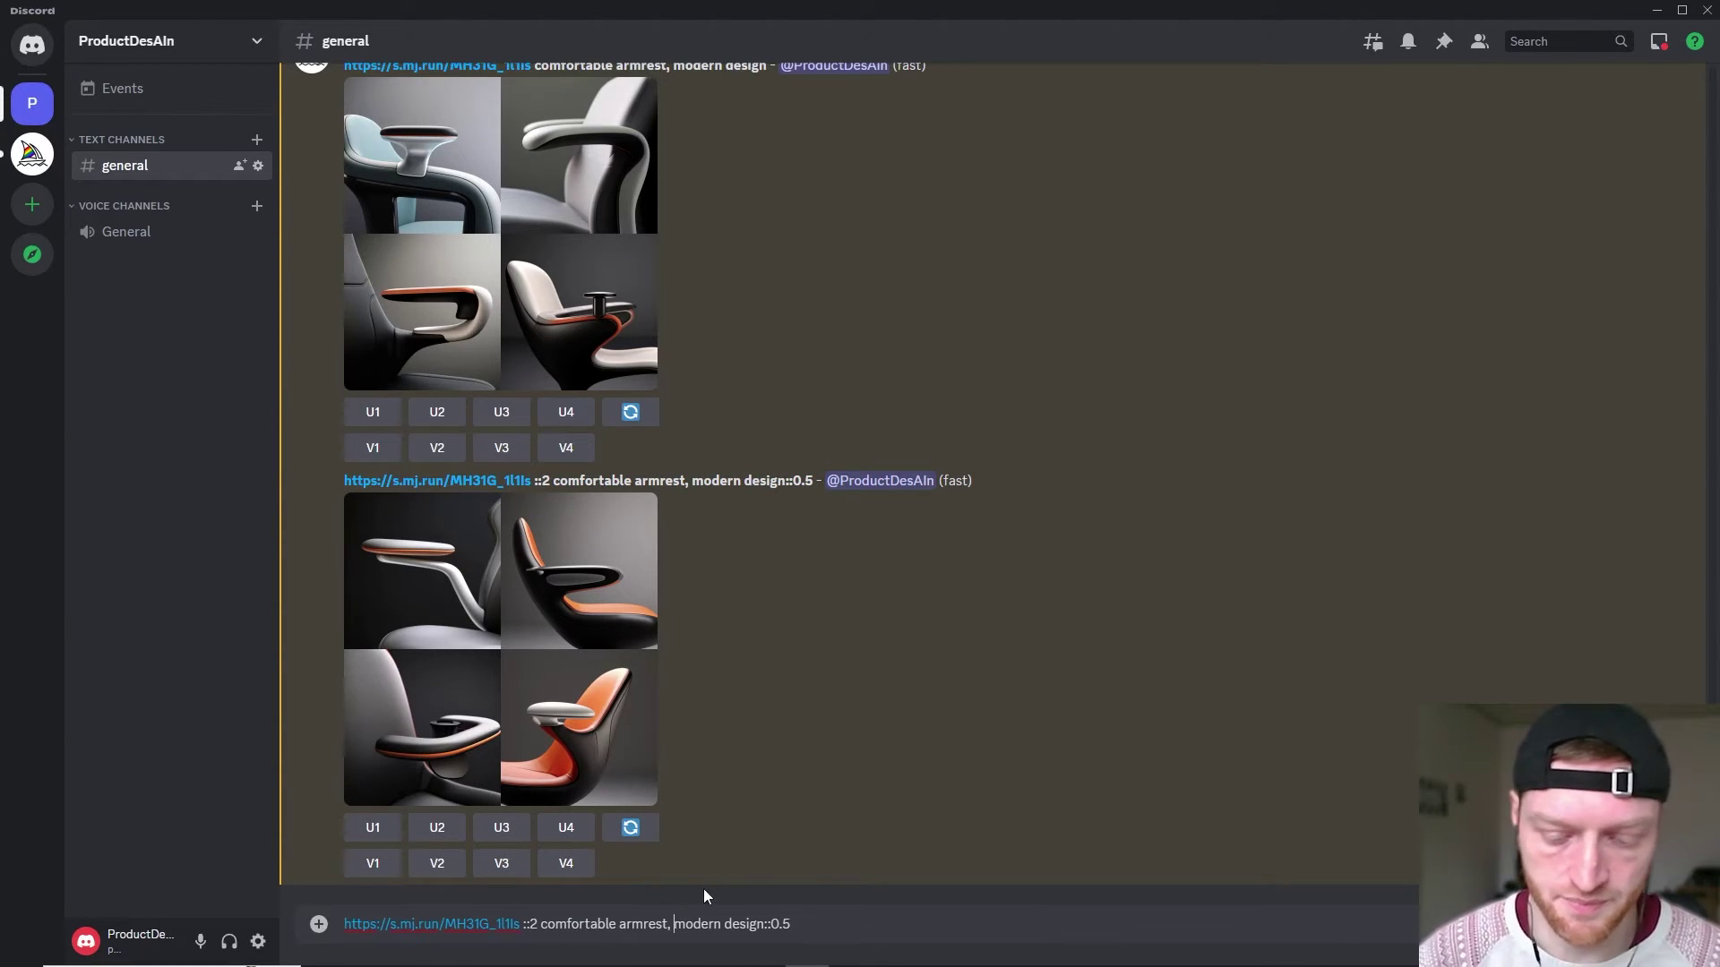
Replace the comma after "comfortable armrest" with "::" in the drafted prompt and send the message
{"action": "key", "text": "BackSpace"}
{"action": "key", "text": "BackSpace"}
{"action": "type", "text": "::"}
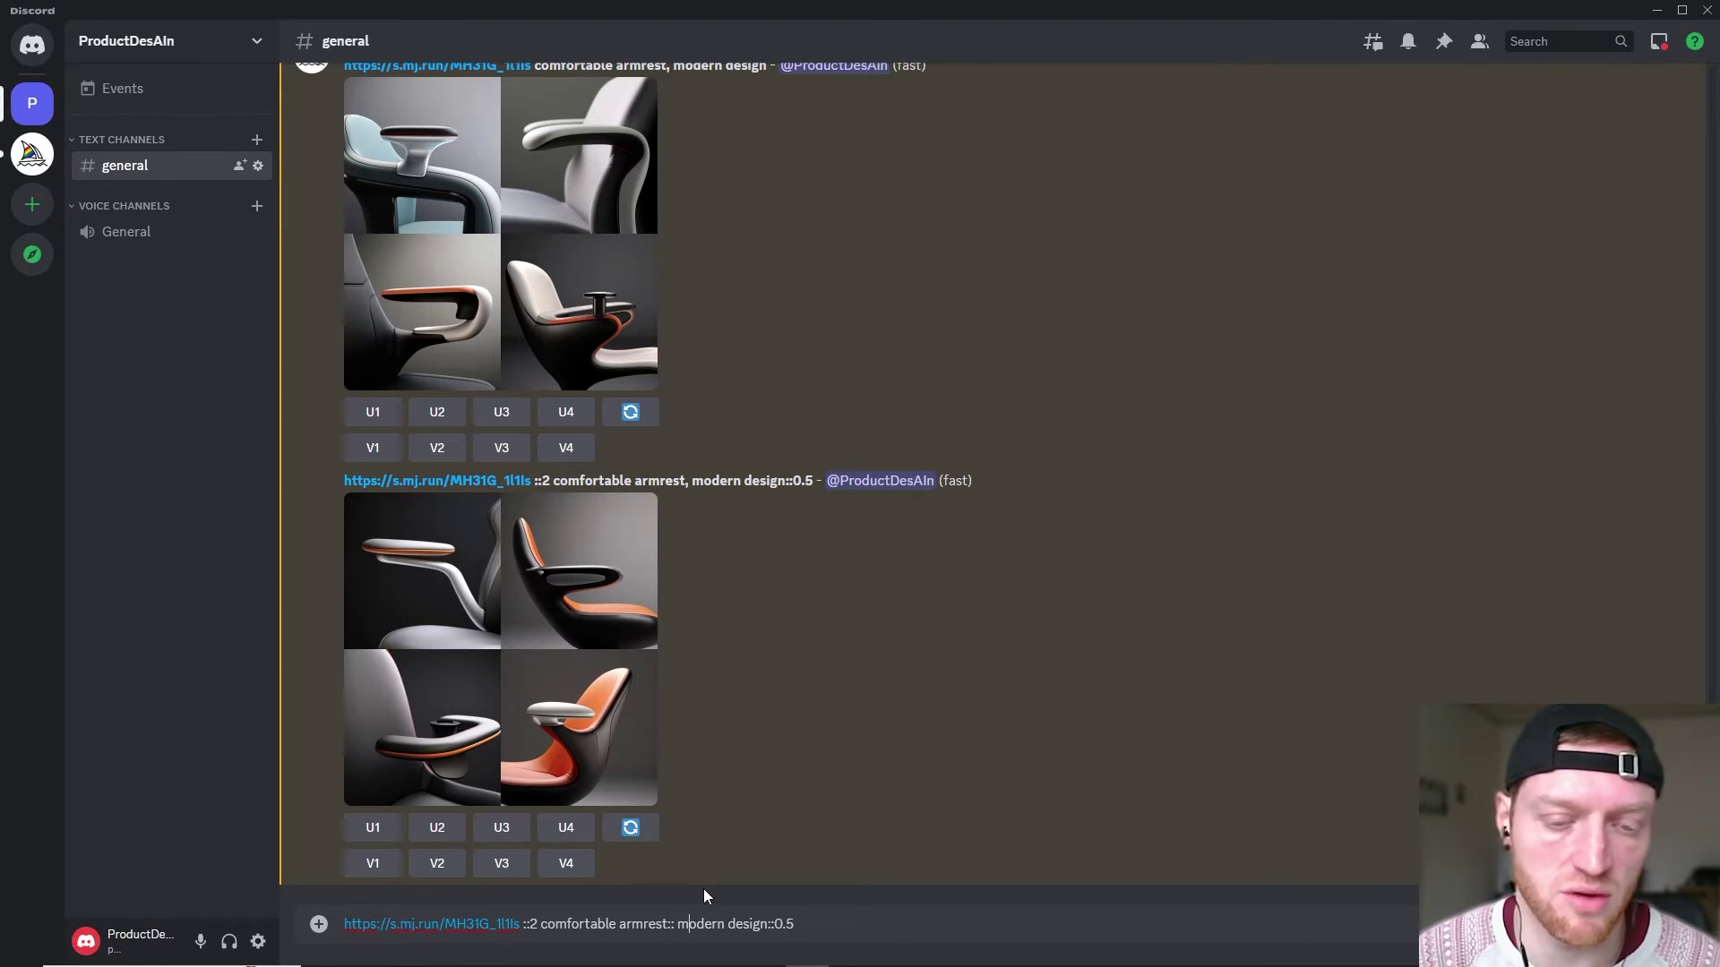
{"action": "key", "text": "Return"}
Compare the weighted and unweighted armrest grids, and rerun the weighted prompt with image weight ::5 and --s 50
{"action": "left_click", "coordinate": [587, 514]}
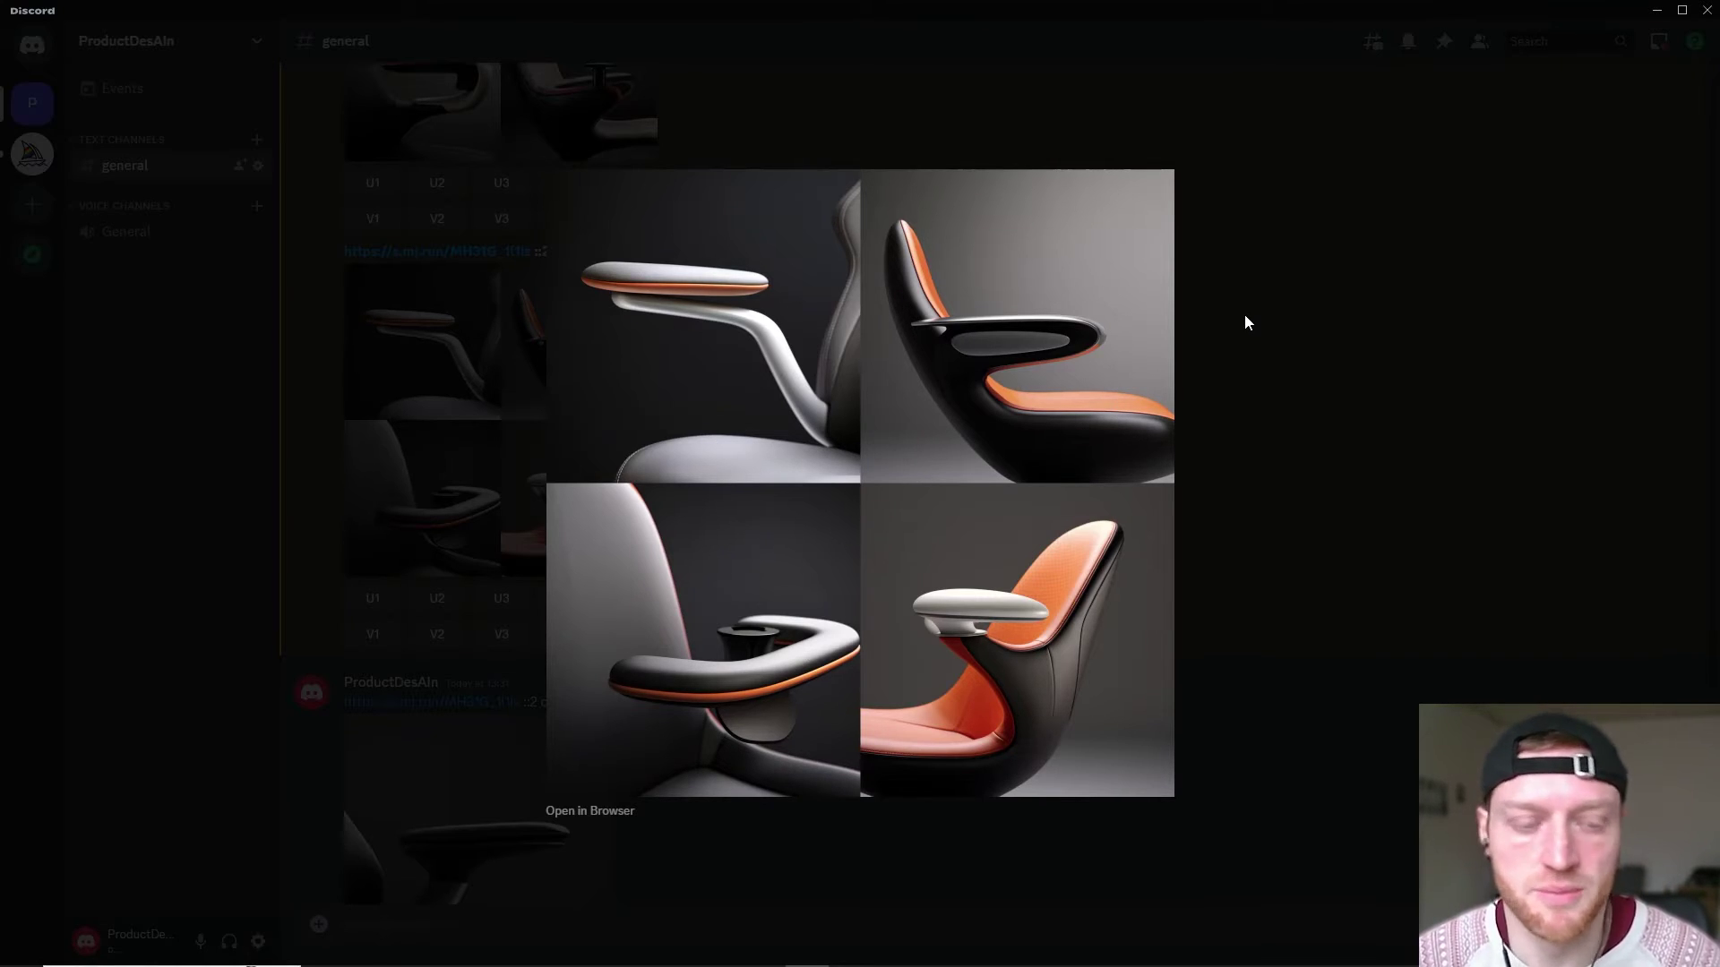
{"action": "left_click", "coordinate": [1222, 358]}
{"action": "scroll", "coordinate": [727, 471], "scroll_direction": "down", "scroll_amount": 3}
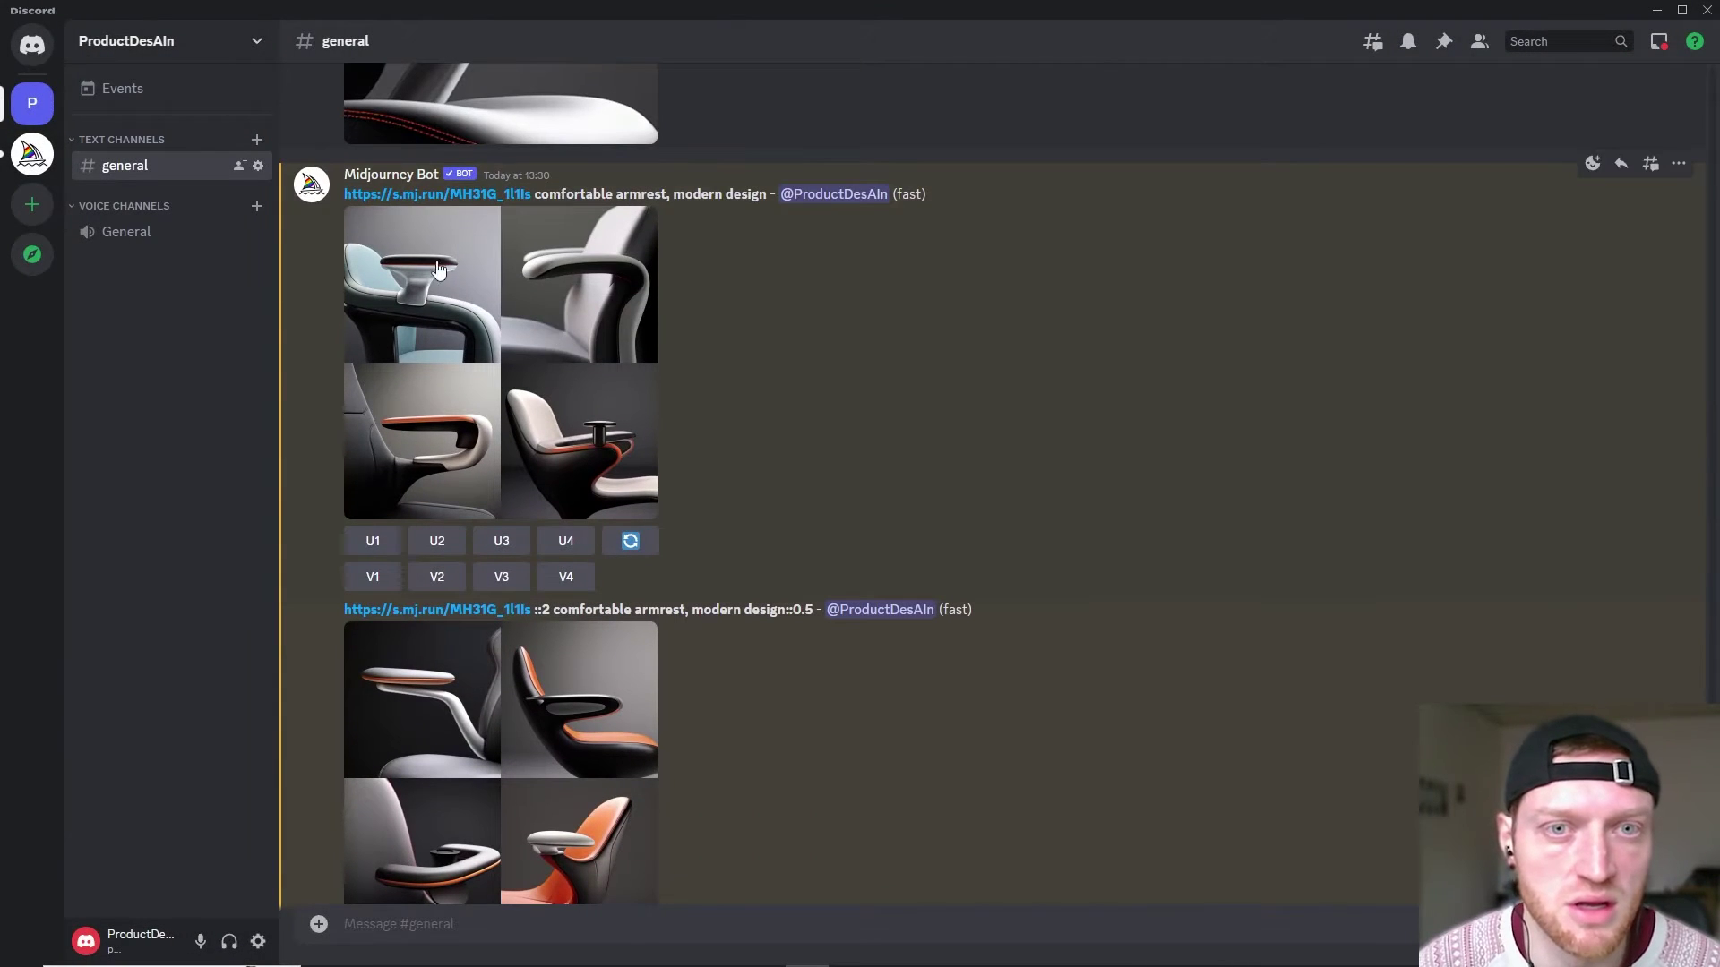
{"action": "scroll", "coordinate": [502, 300], "scroll_direction": "down", "scroll_amount": 3}
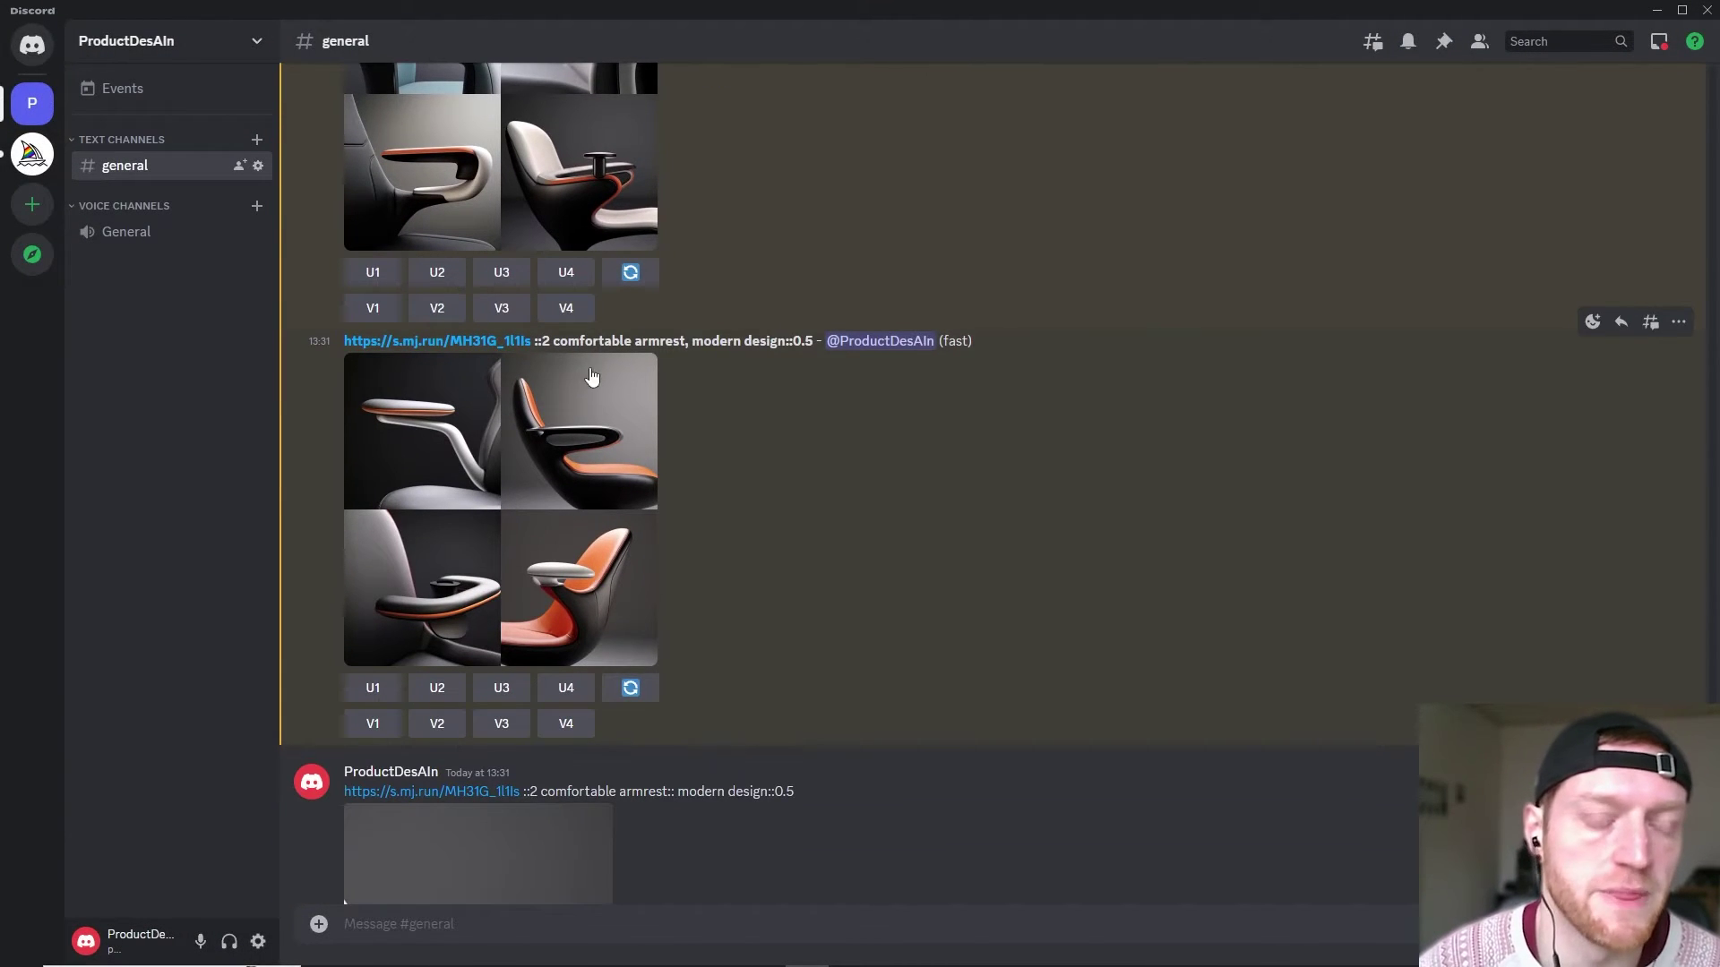
{"action": "left_click", "coordinate": [638, 689]}
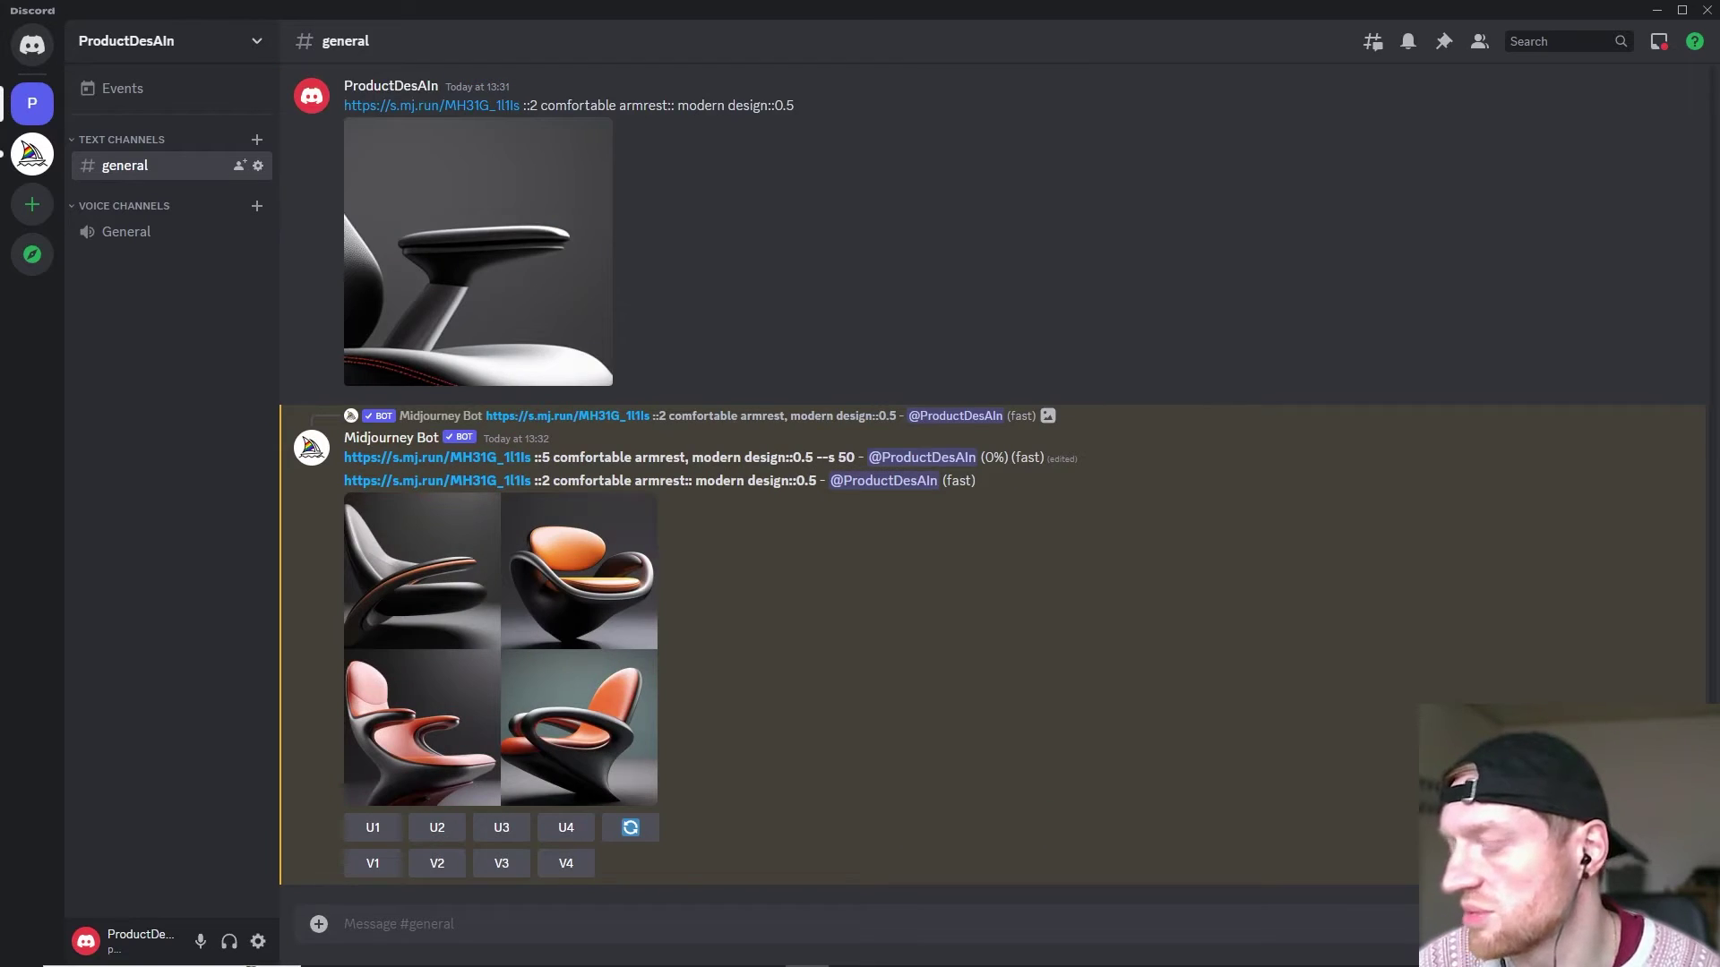
Upload backrest_color.png to the channel and copy the link of the posted image
{"action": "left_click_drag", "start_coordinate": [681, 966], "coordinate": [663, 926]}
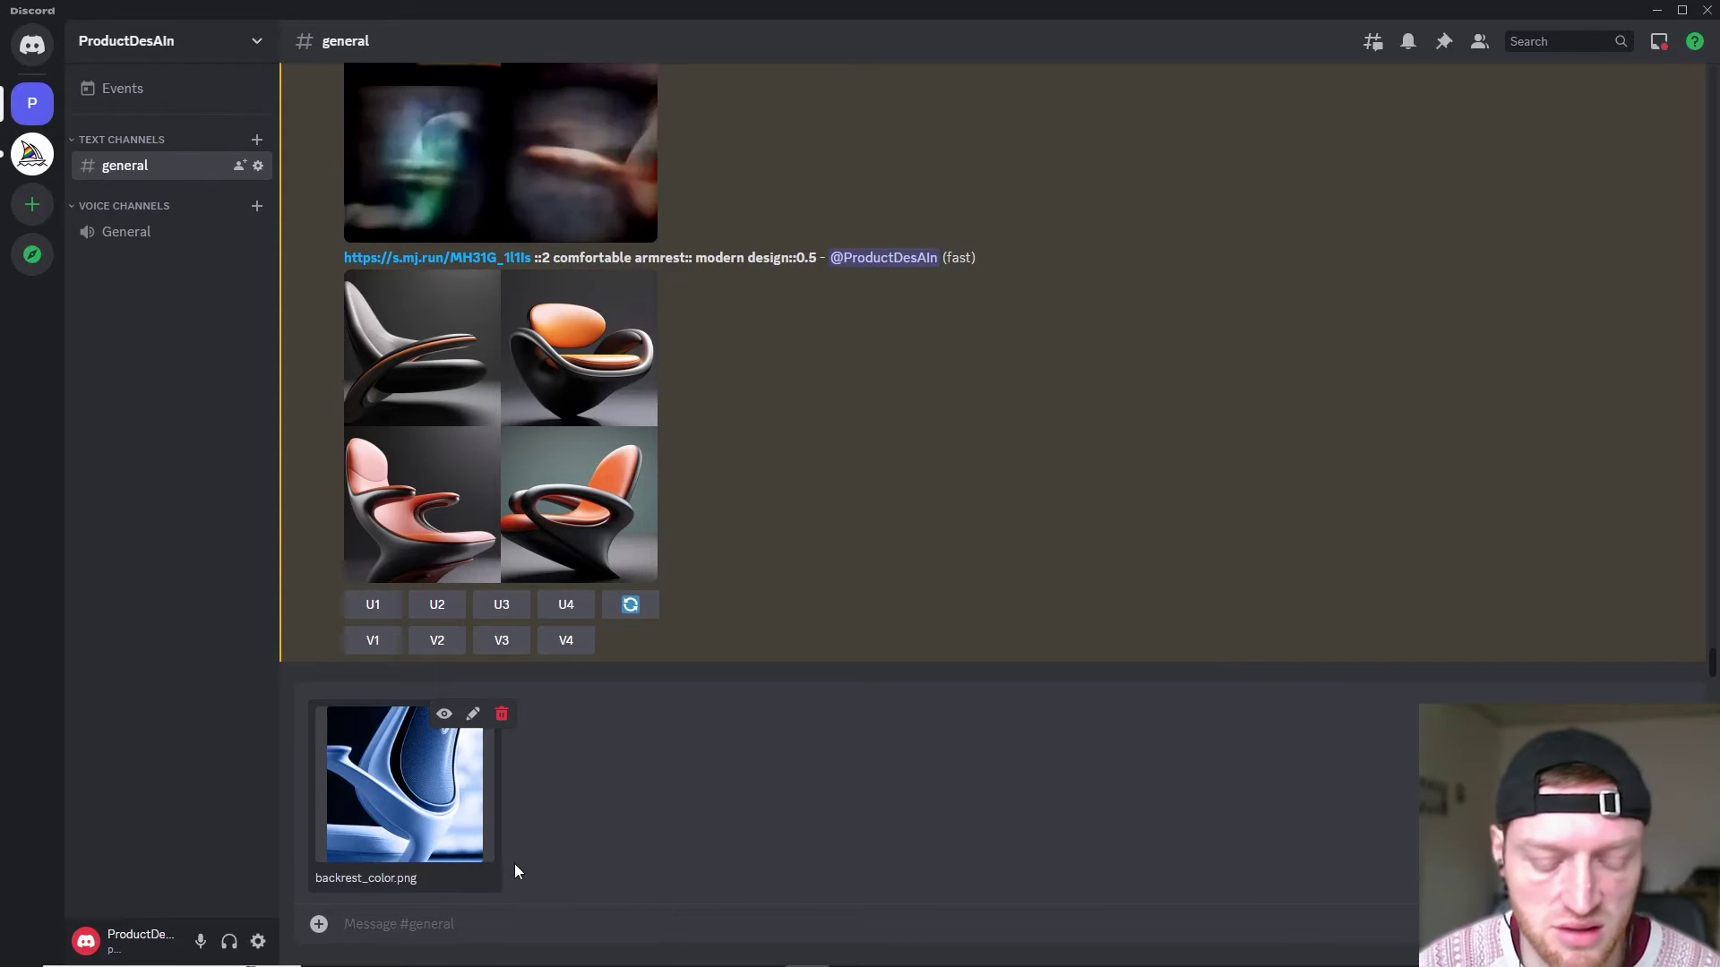
{"action": "key", "text": "Return"}
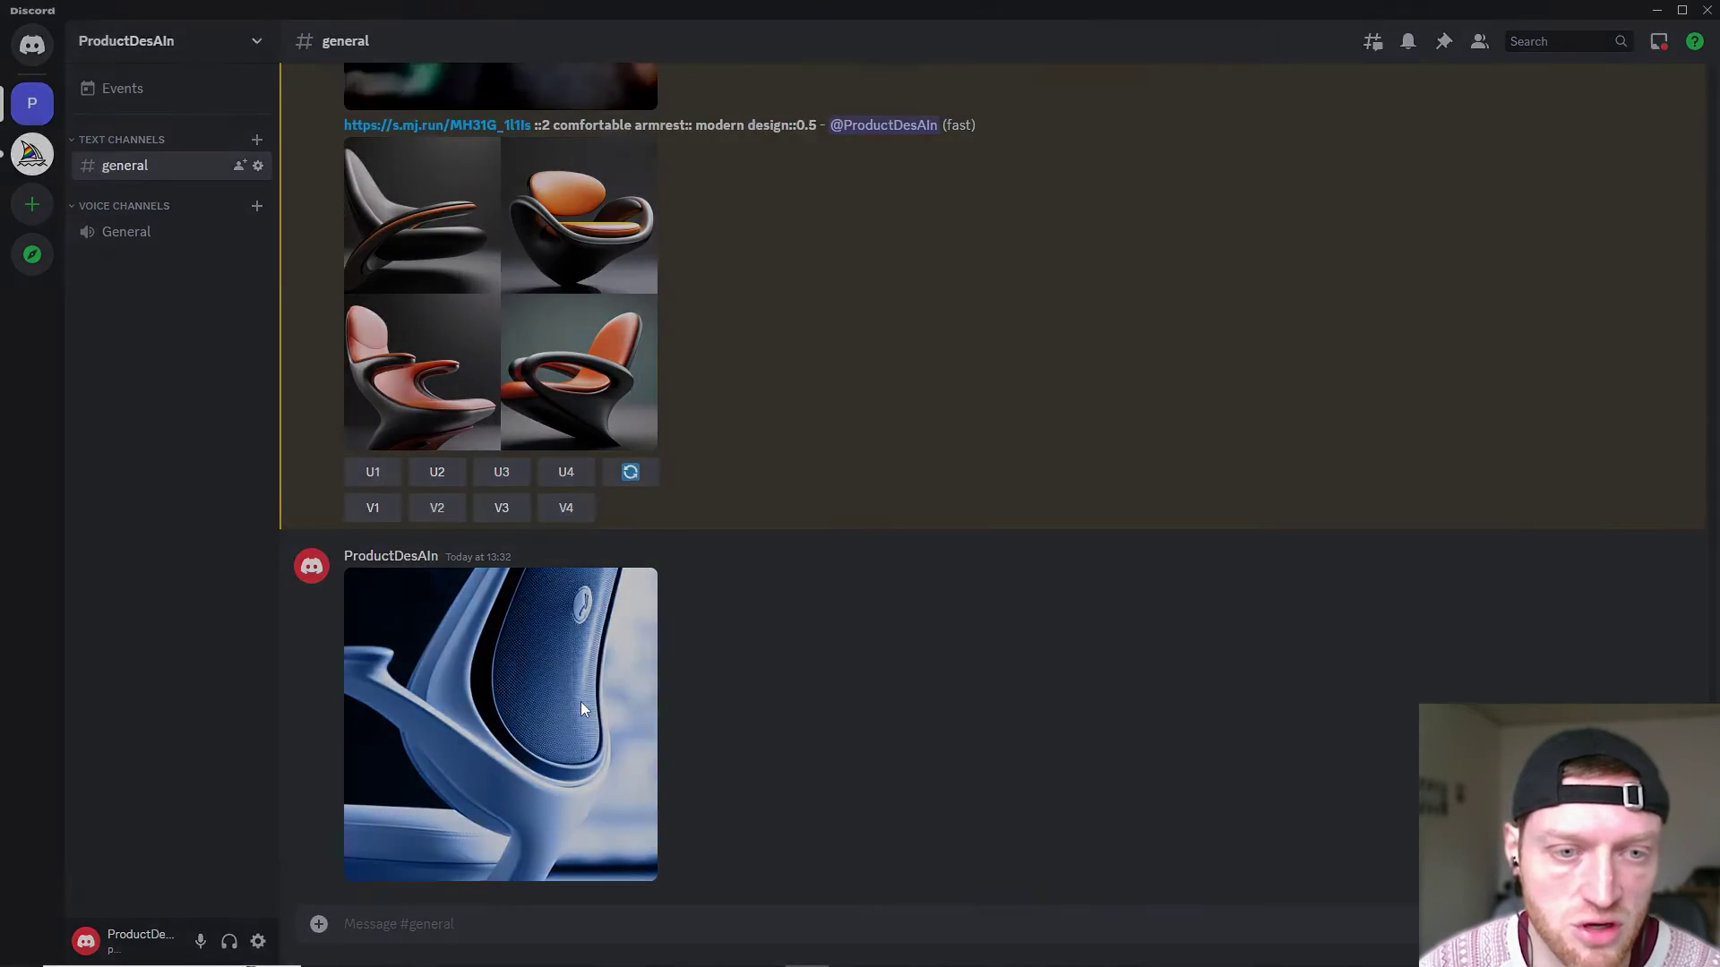
{"action": "left_click", "coordinate": [581, 701]}
{"action": "right_click", "coordinate": [966, 565]}
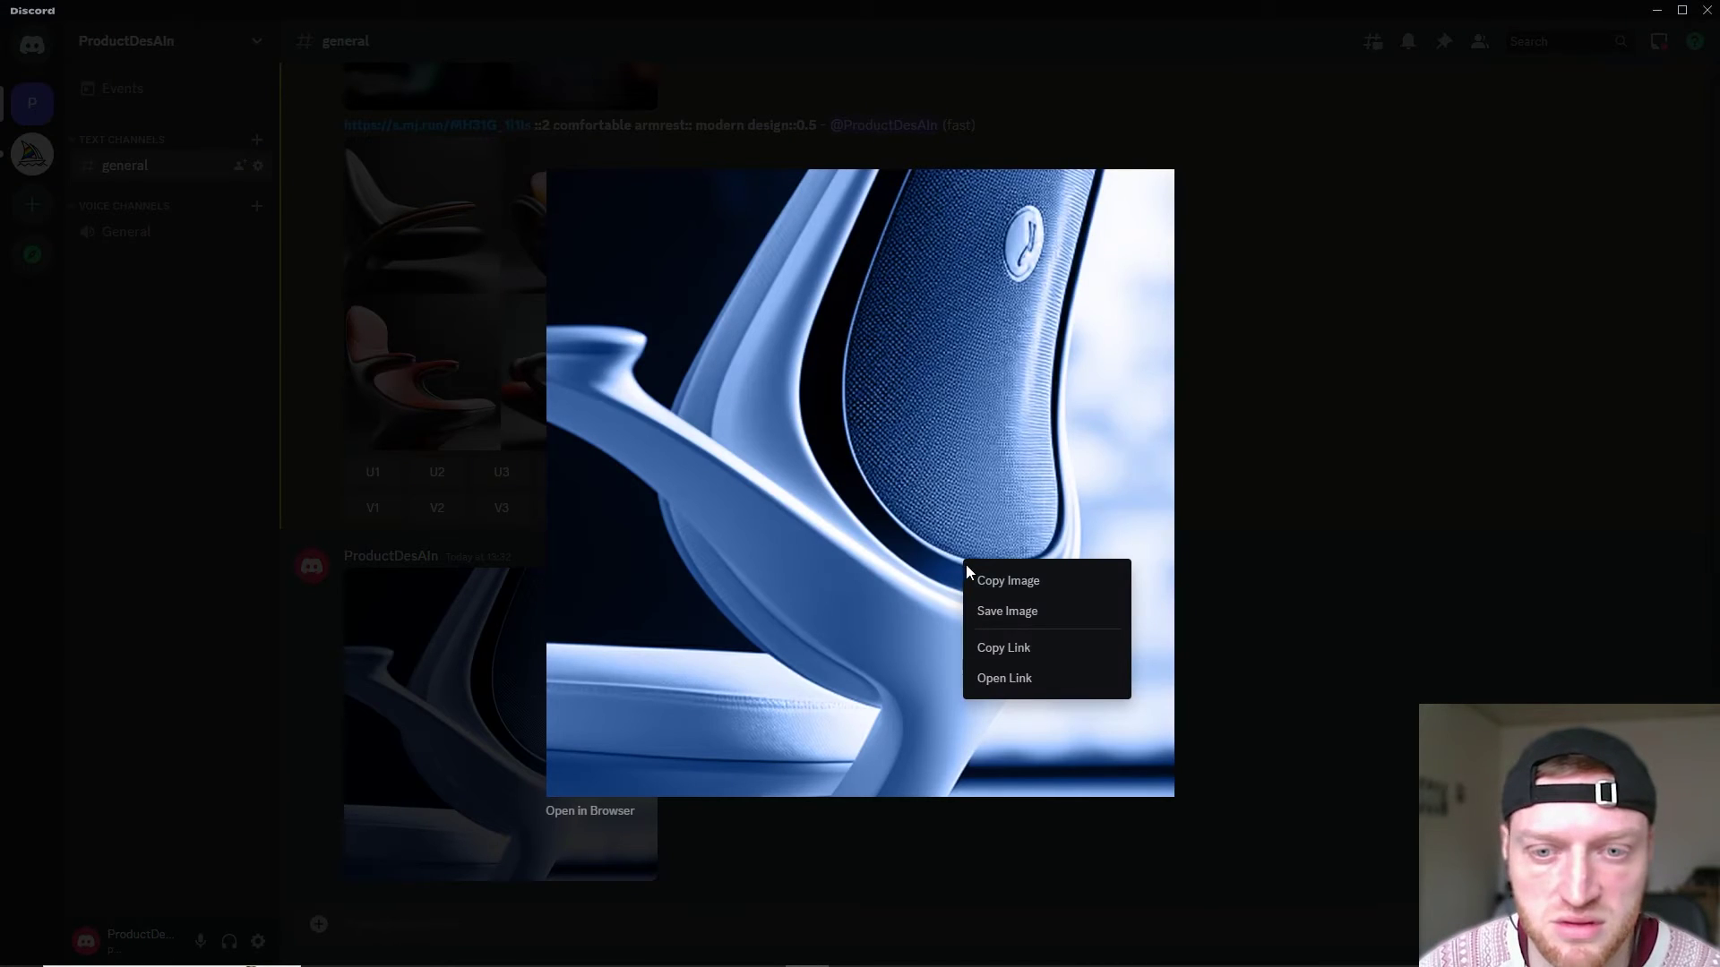
{"action": "left_click", "coordinate": [1015, 648]}
Submit an /imagine prompt with the copied backrest image link followed by ":: comfortable working chair backrest::2"
{"action": "left_click", "coordinate": [776, 930]}
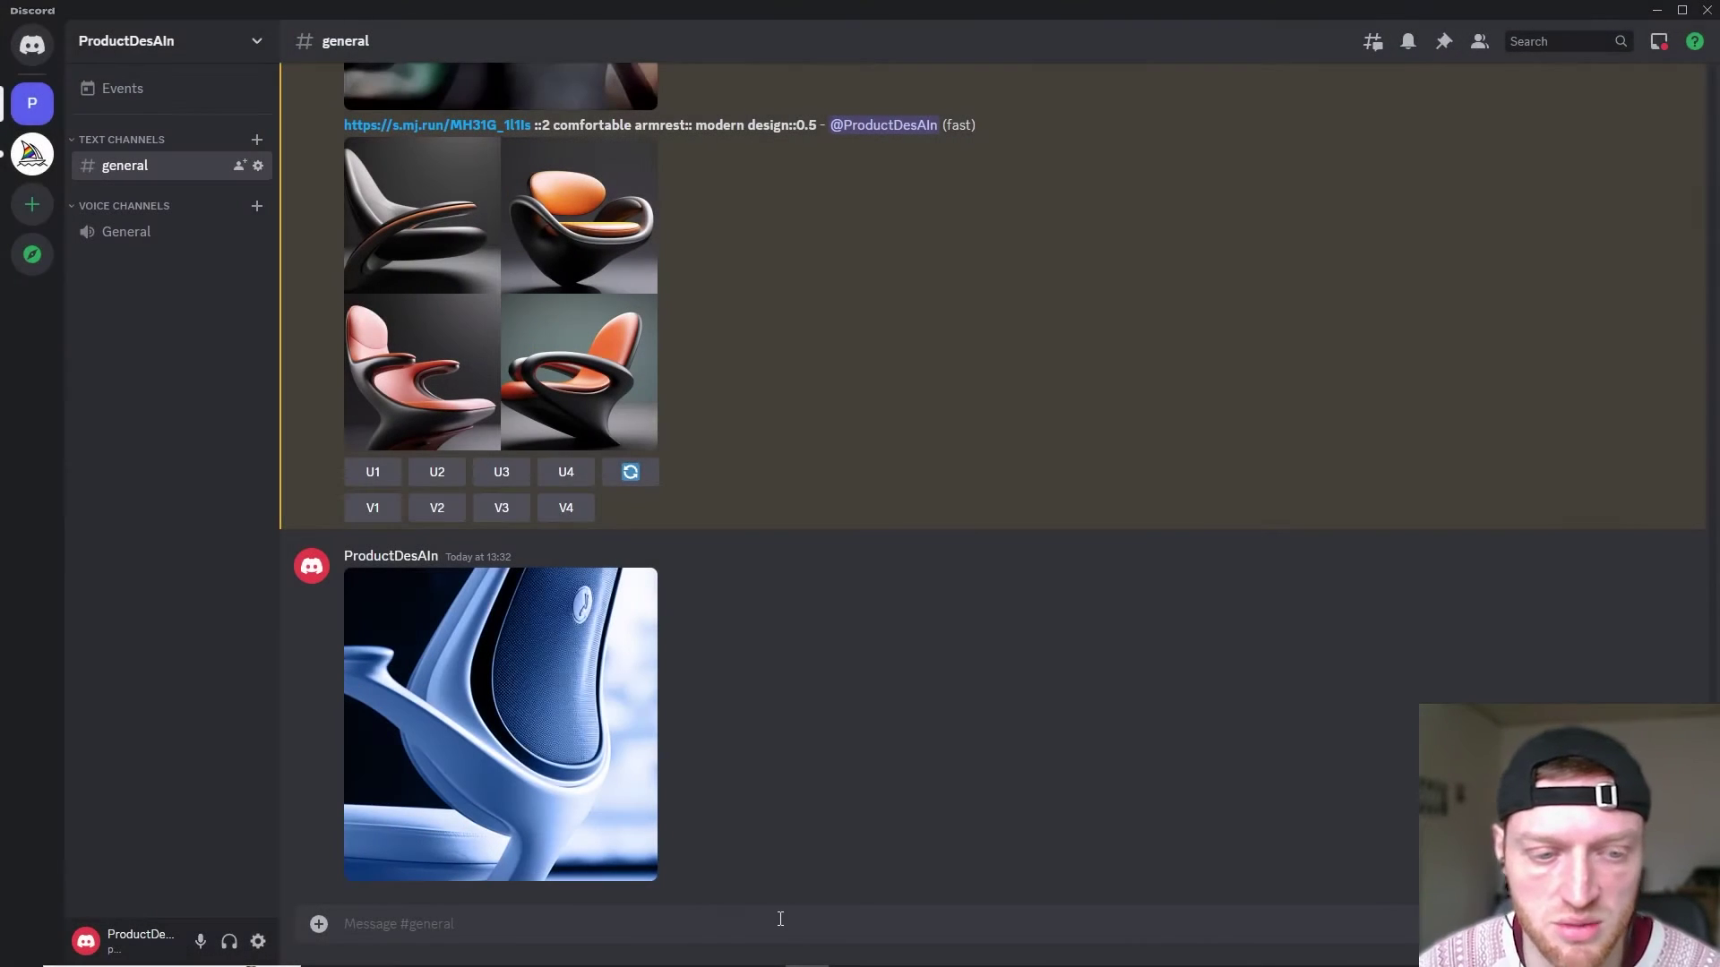
{"action": "type", "text": "/"}
{"action": "left_click", "coordinate": [684, 593]}
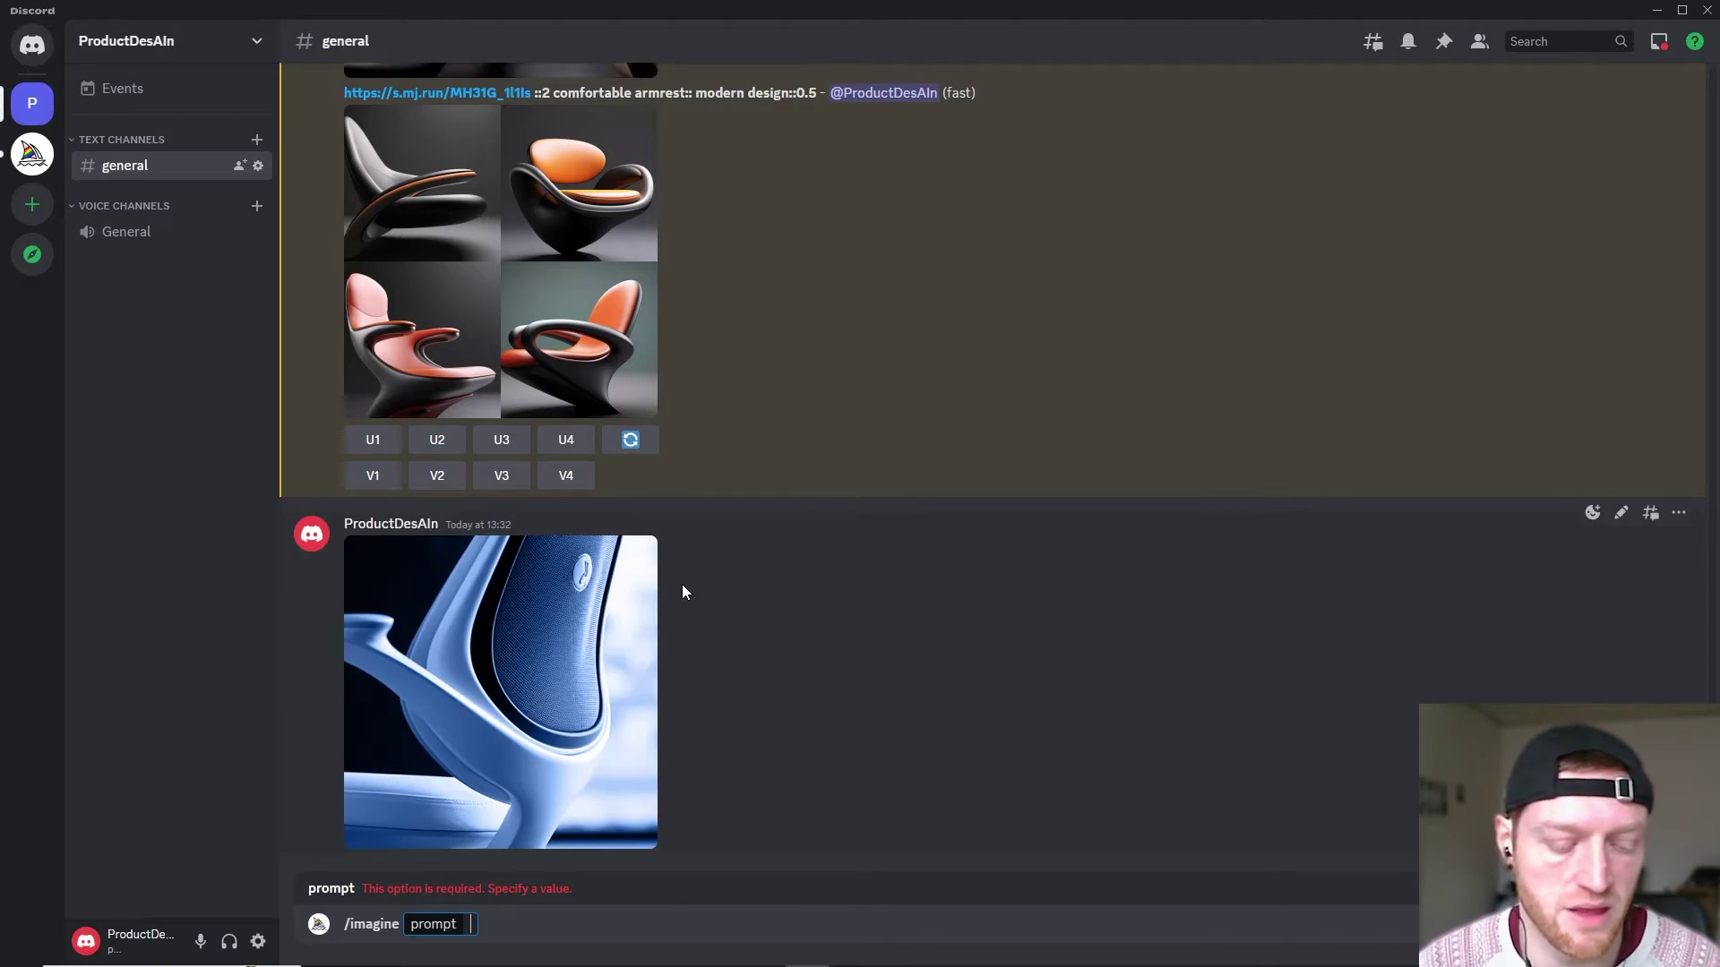
{"action": "key", "text": "ctrl+v"}
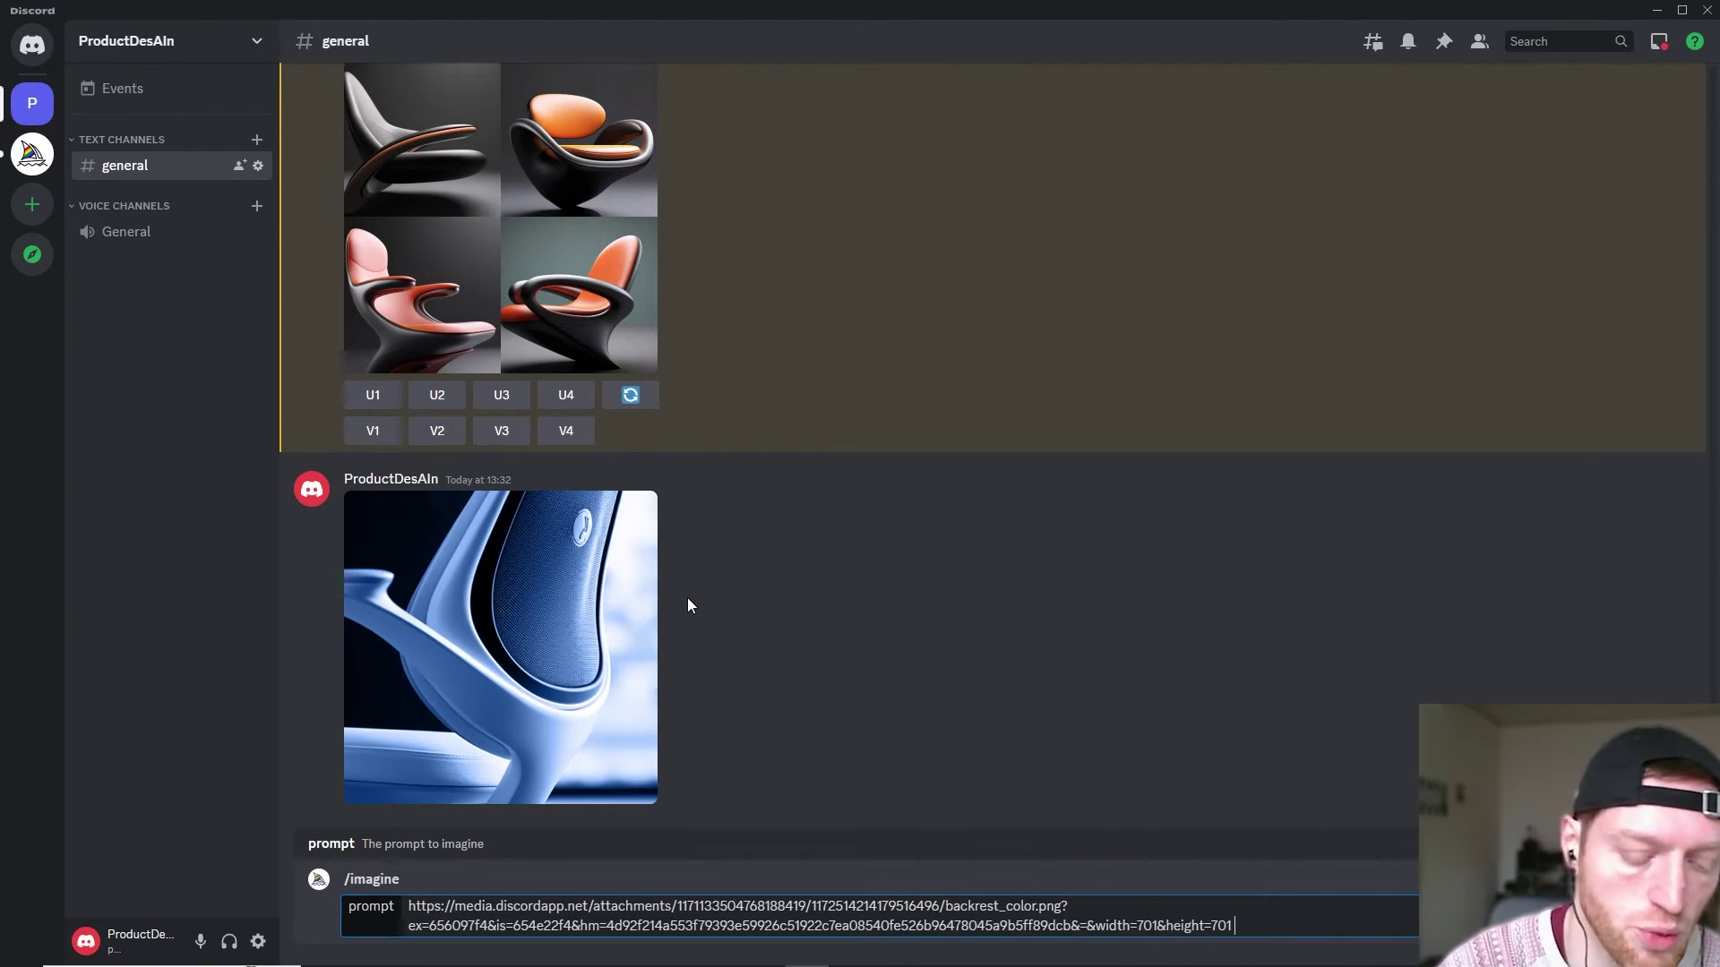
{"action": "type", "text": "::5 comfor"}
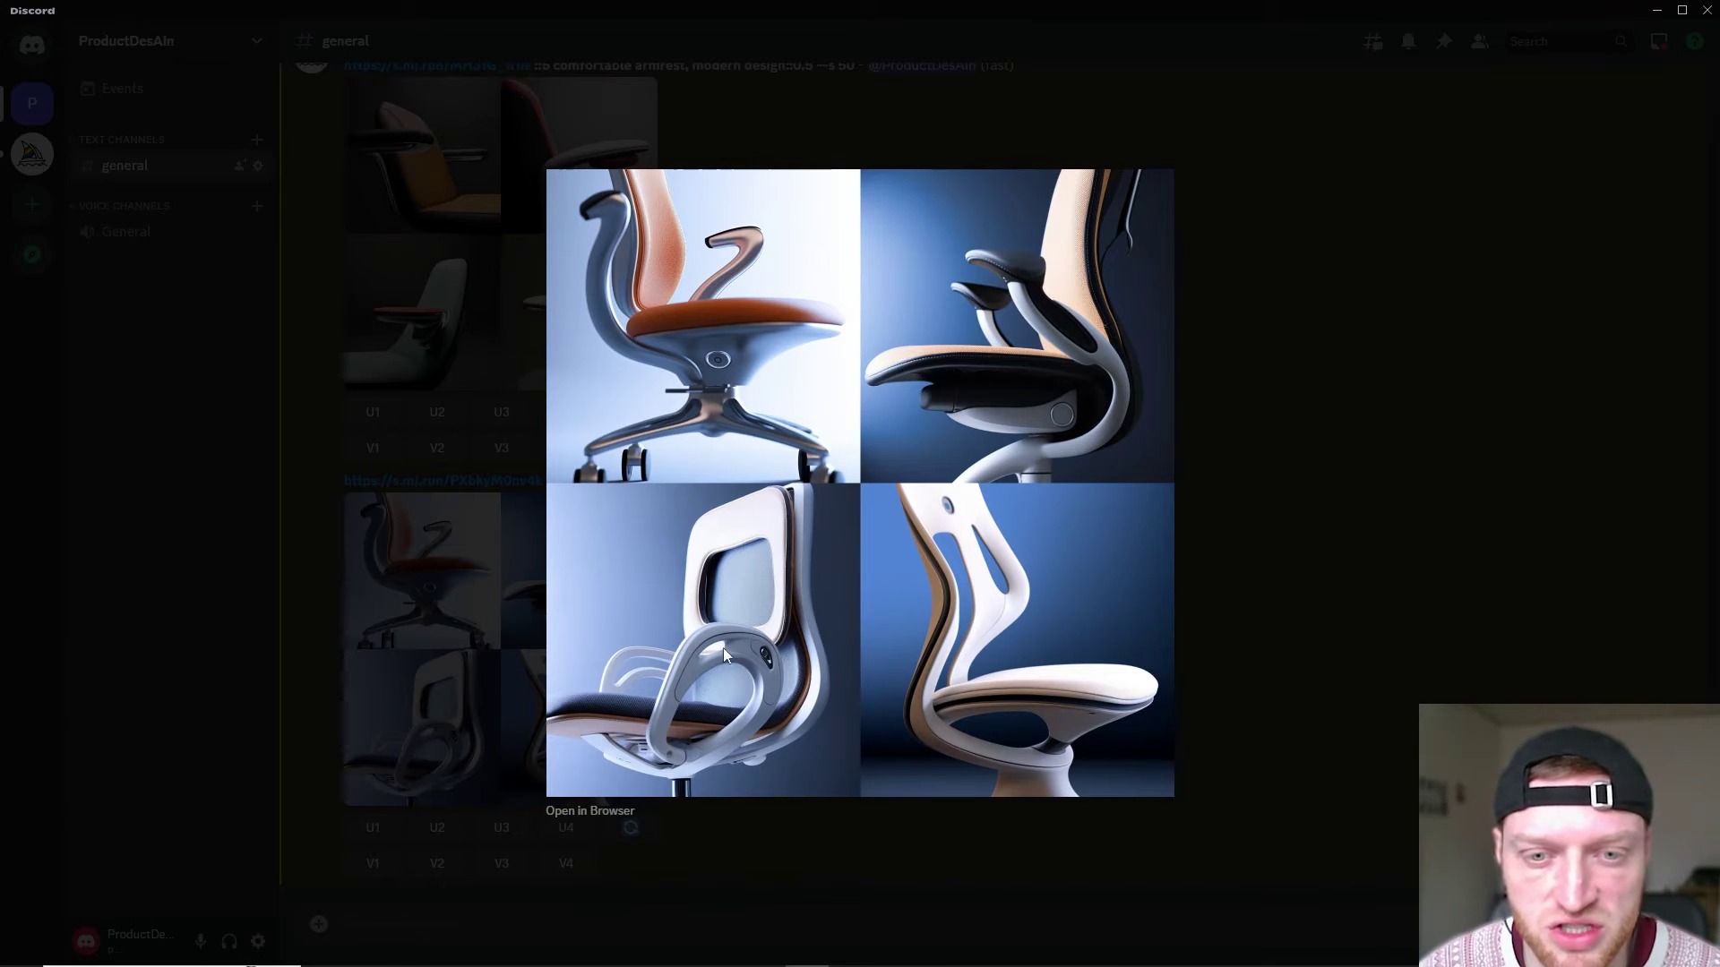
Rerun the backrest prompt with its text changed to "comfortable working chair with blue backrest::2"
{"action": "left_click", "coordinate": [1266, 670]}
{"action": "left_click", "coordinate": [631, 829]}
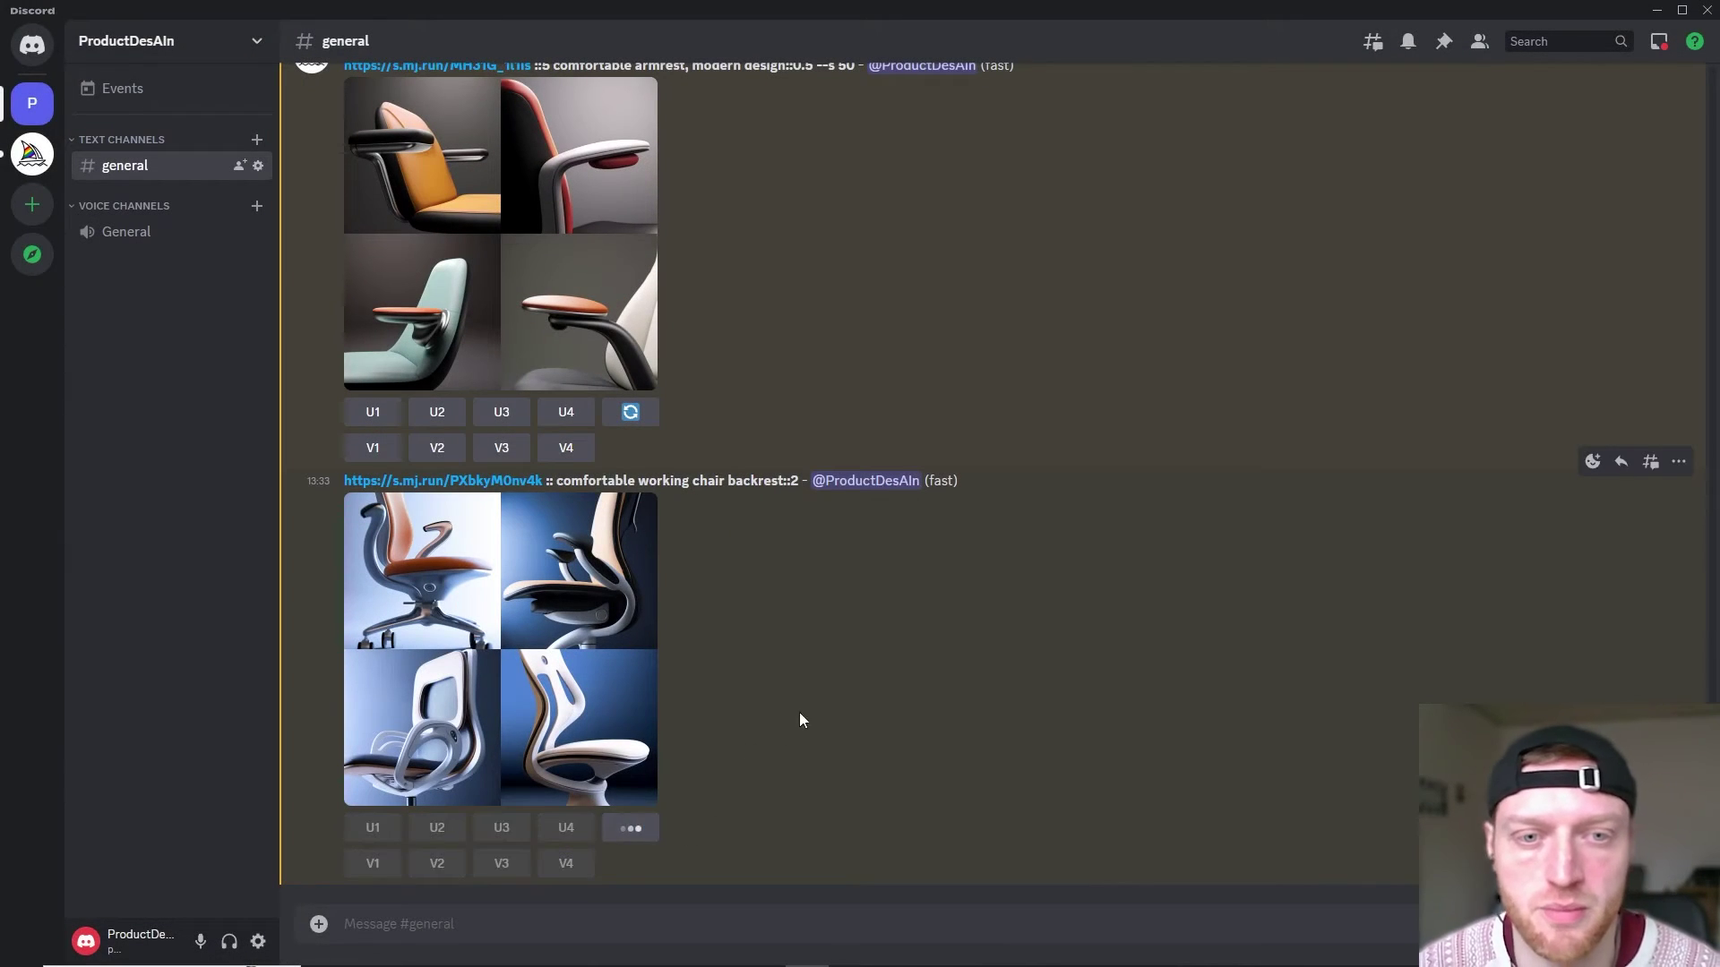
{"action": "left_click", "coordinate": [771, 512]}
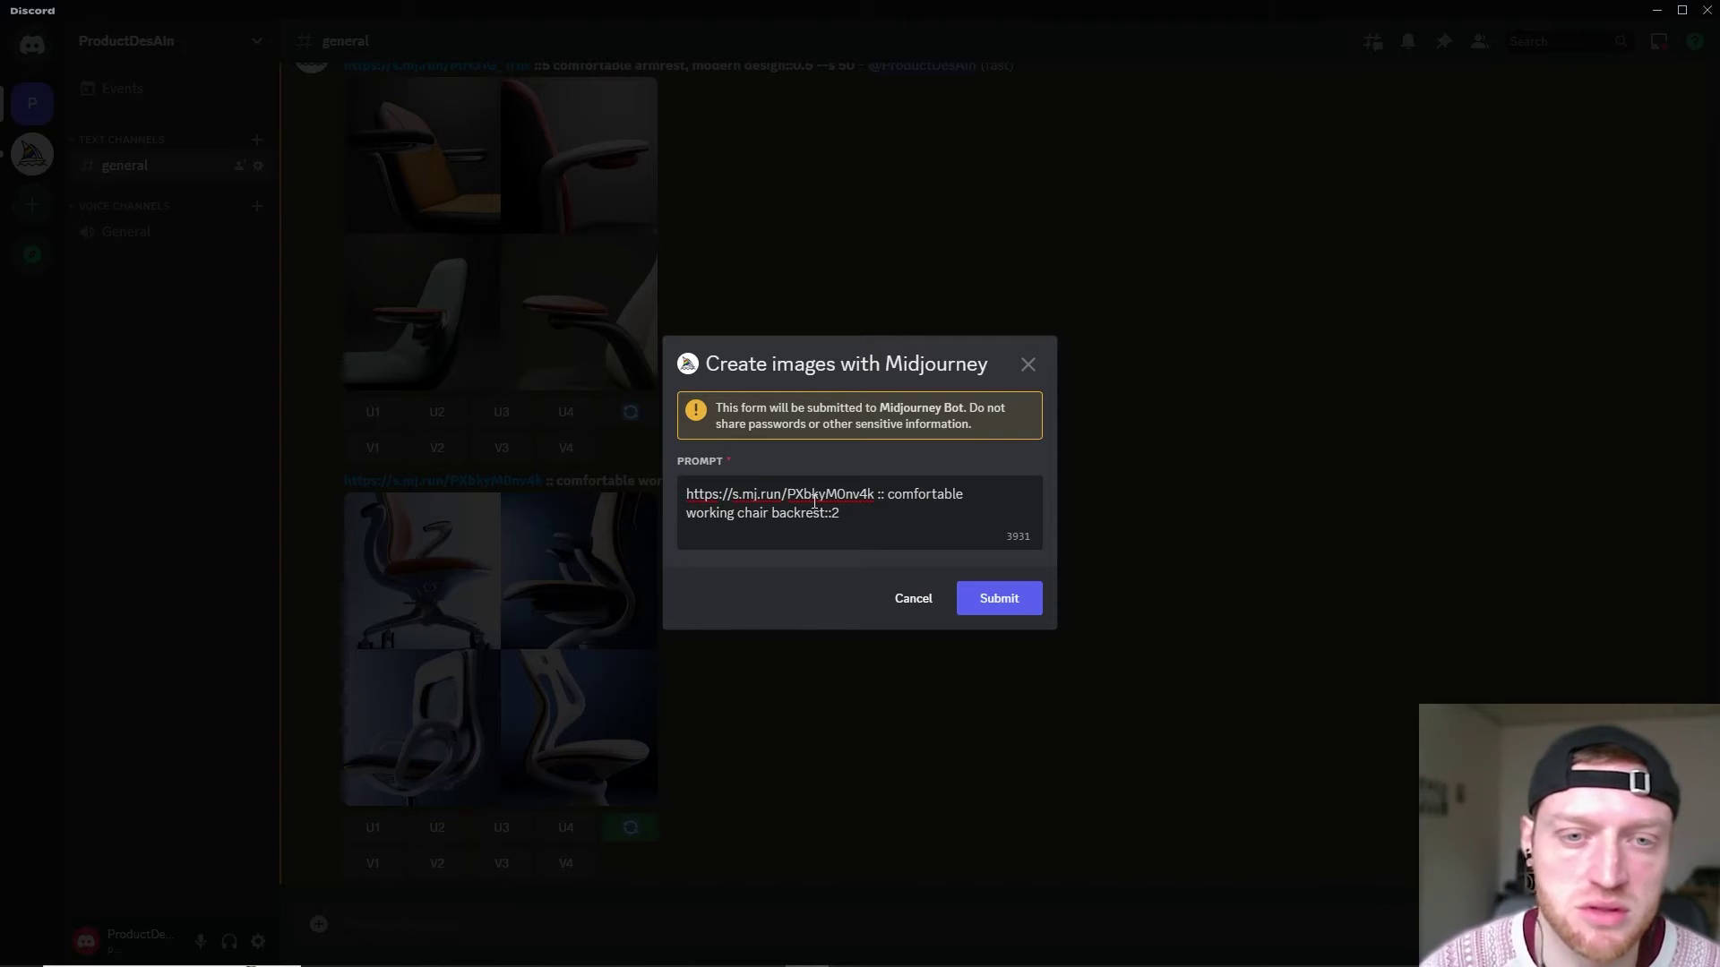
{"action": "type", "text": "with blue"}
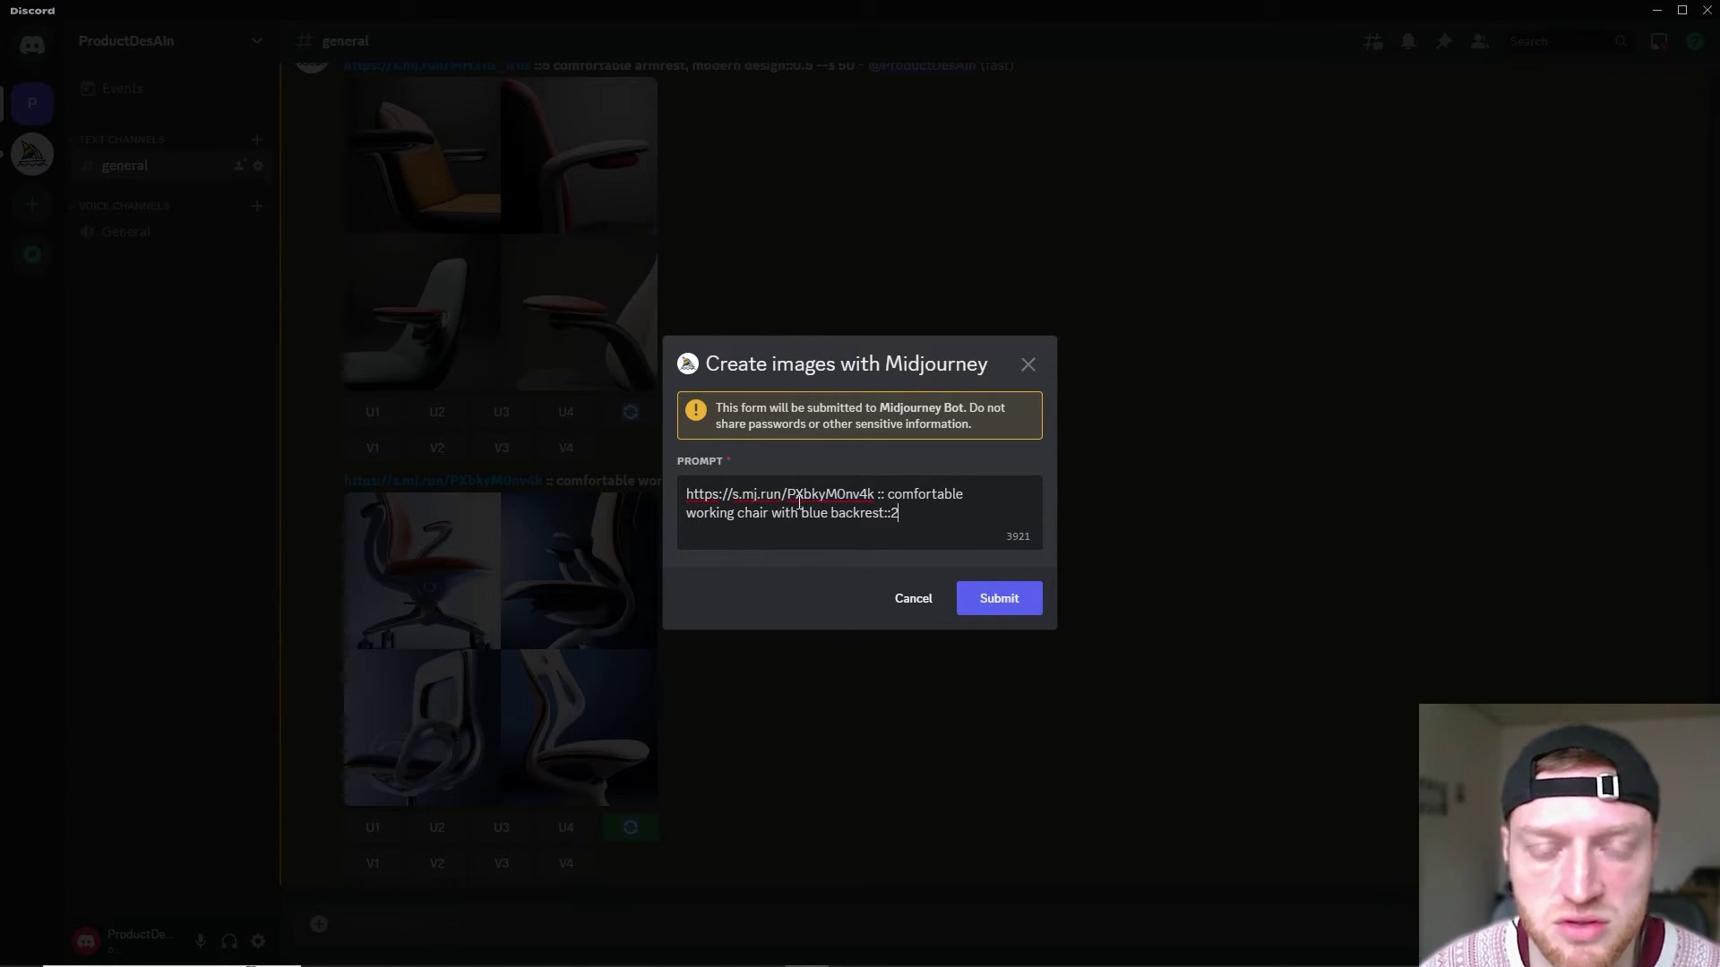
{"action": "left_click", "coordinate": [1016, 602]}
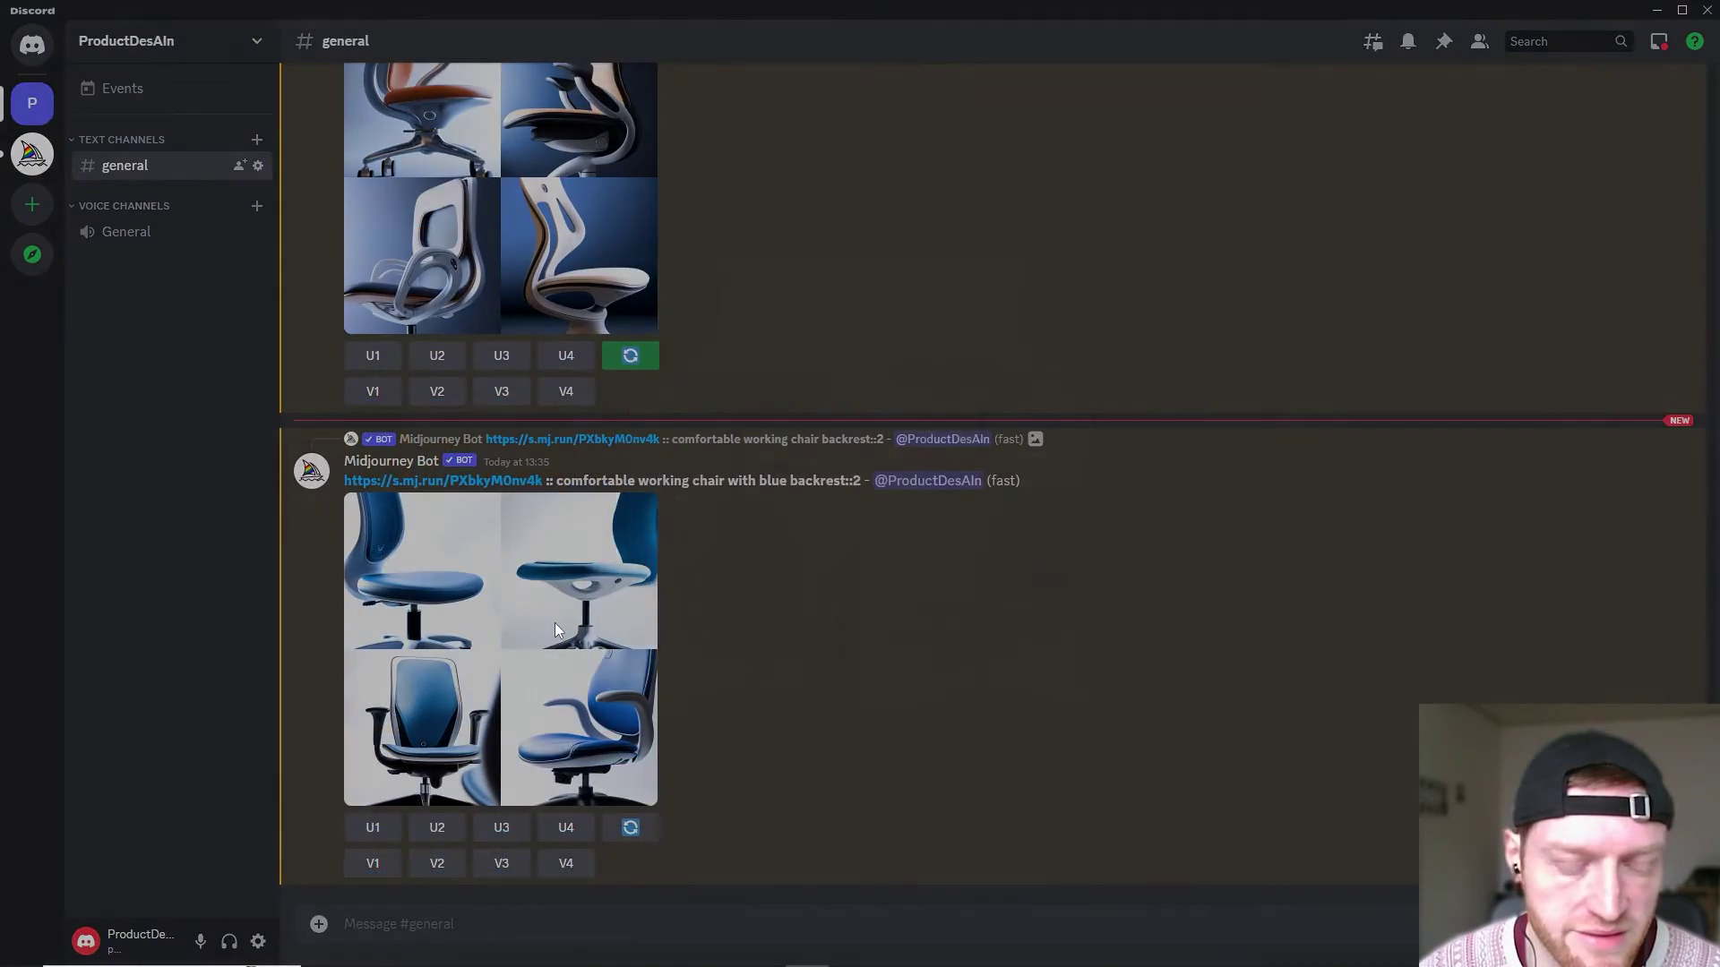
Compare the enlarged blue backrest chair grid with the uploaded backrest image
{"action": "left_click", "coordinate": [556, 622]}
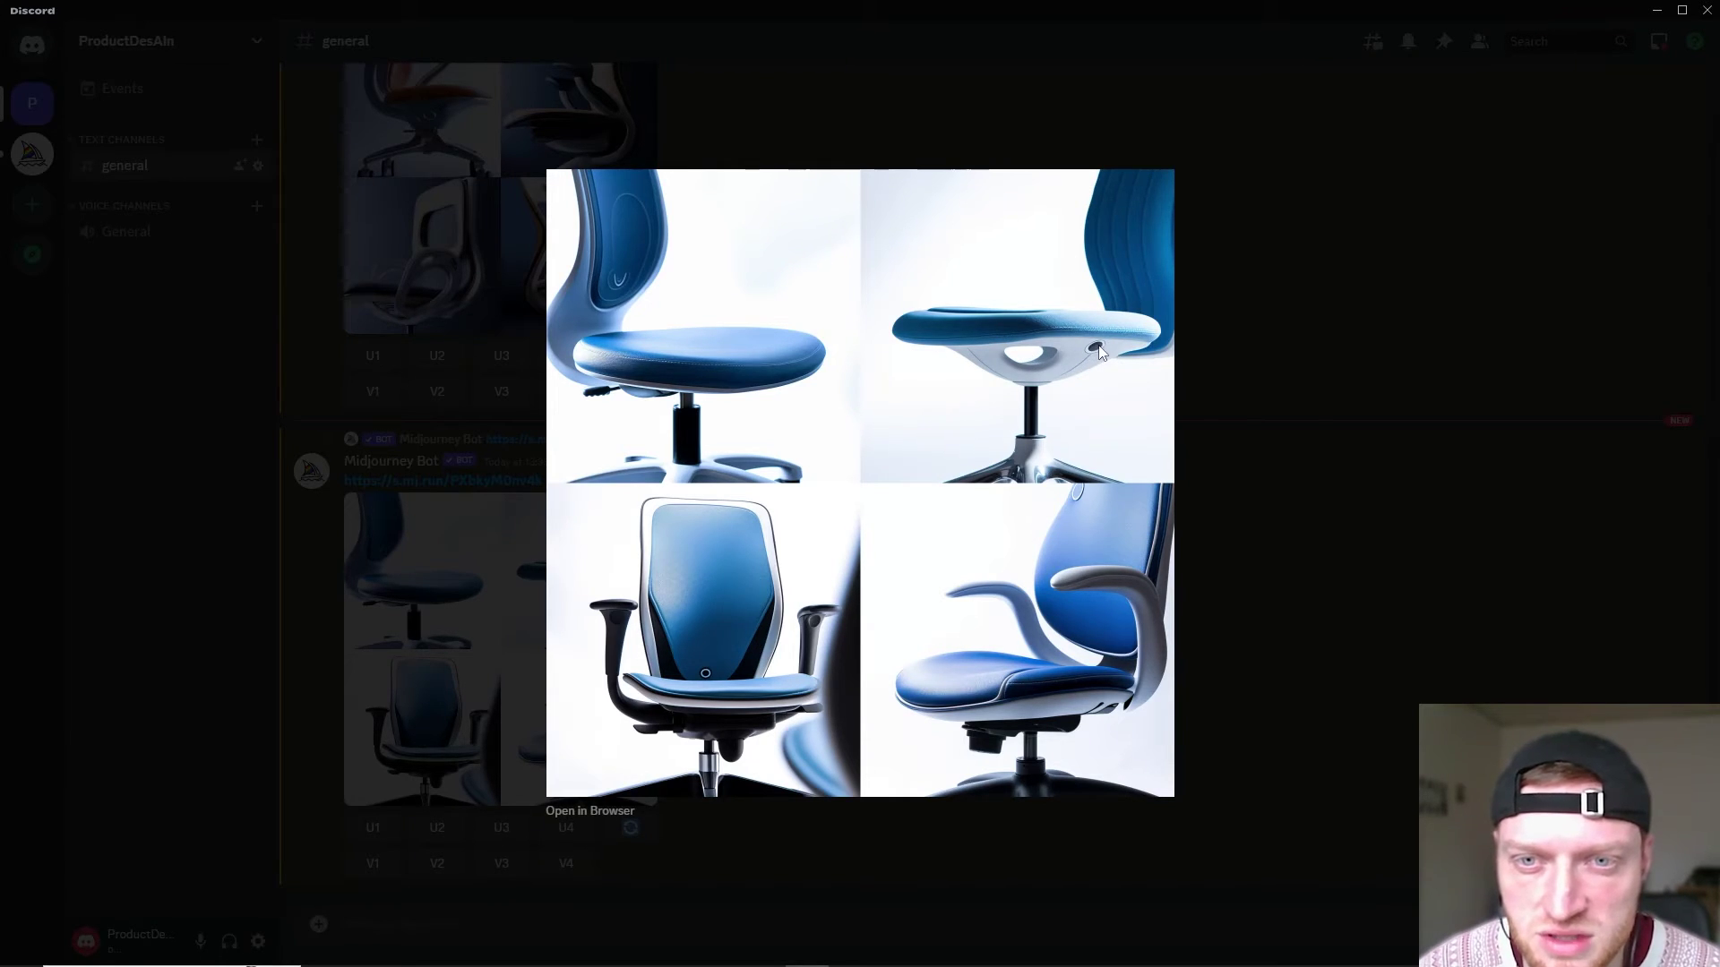
{"action": "left_click", "coordinate": [511, 501]}
{"action": "scroll", "coordinate": [511, 501], "scroll_direction": "up", "scroll_amount": 6}
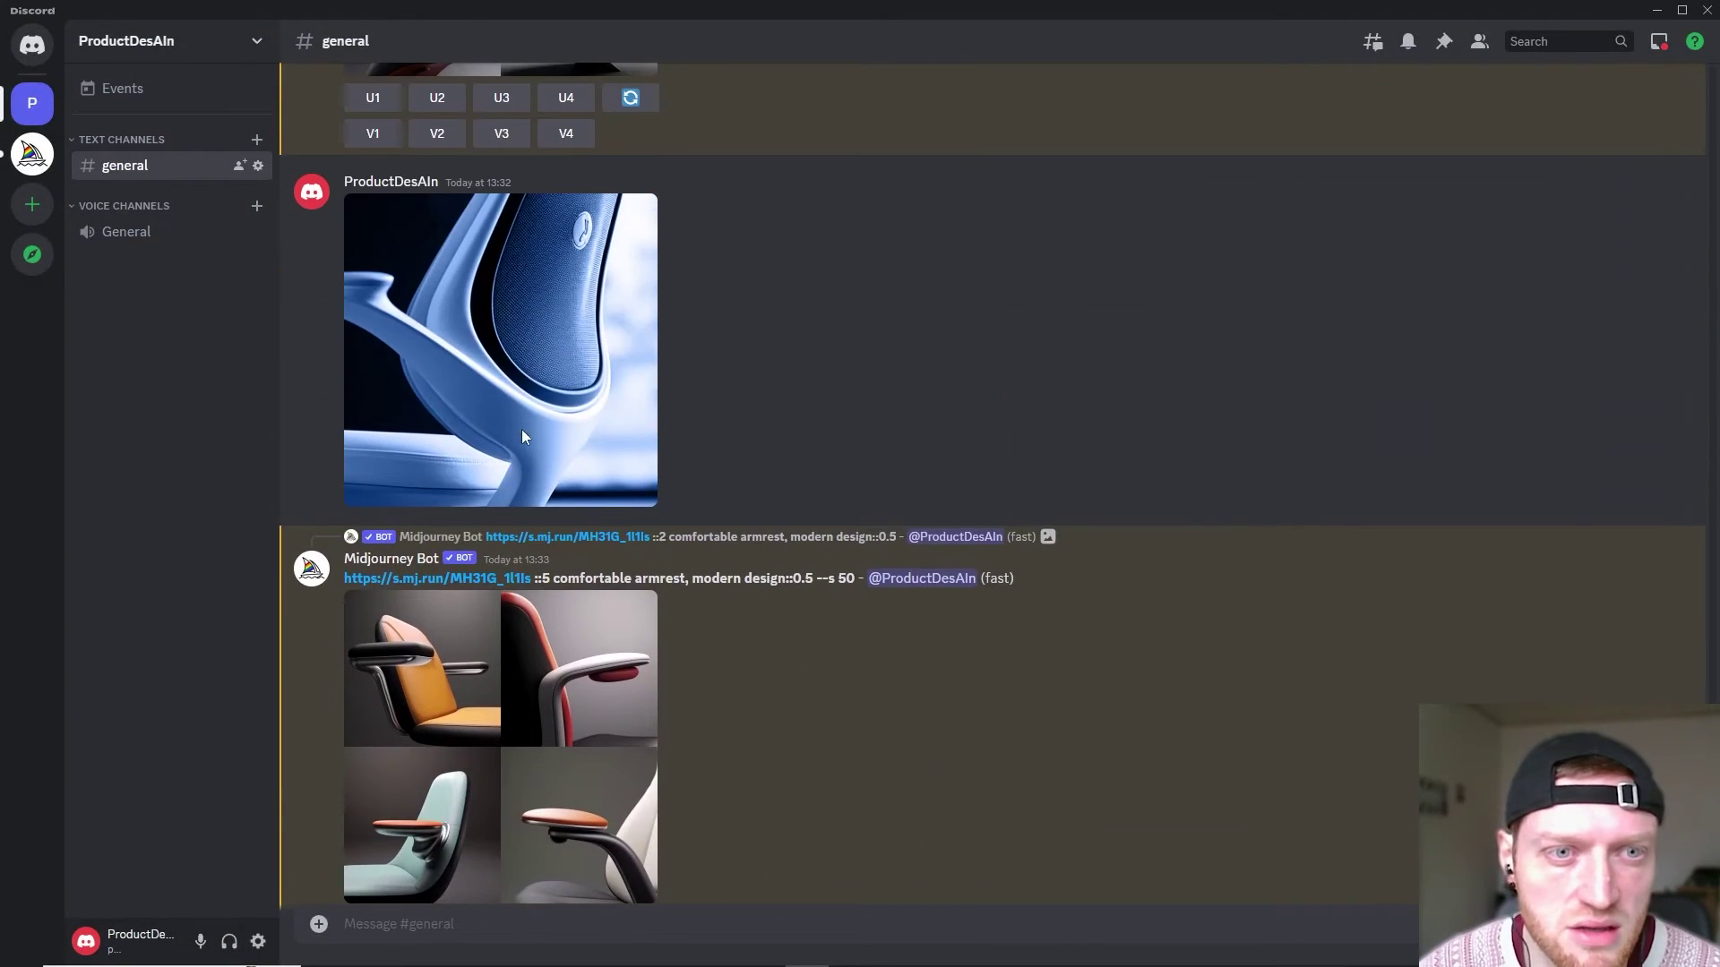
{"action": "left_click", "coordinate": [523, 437]}
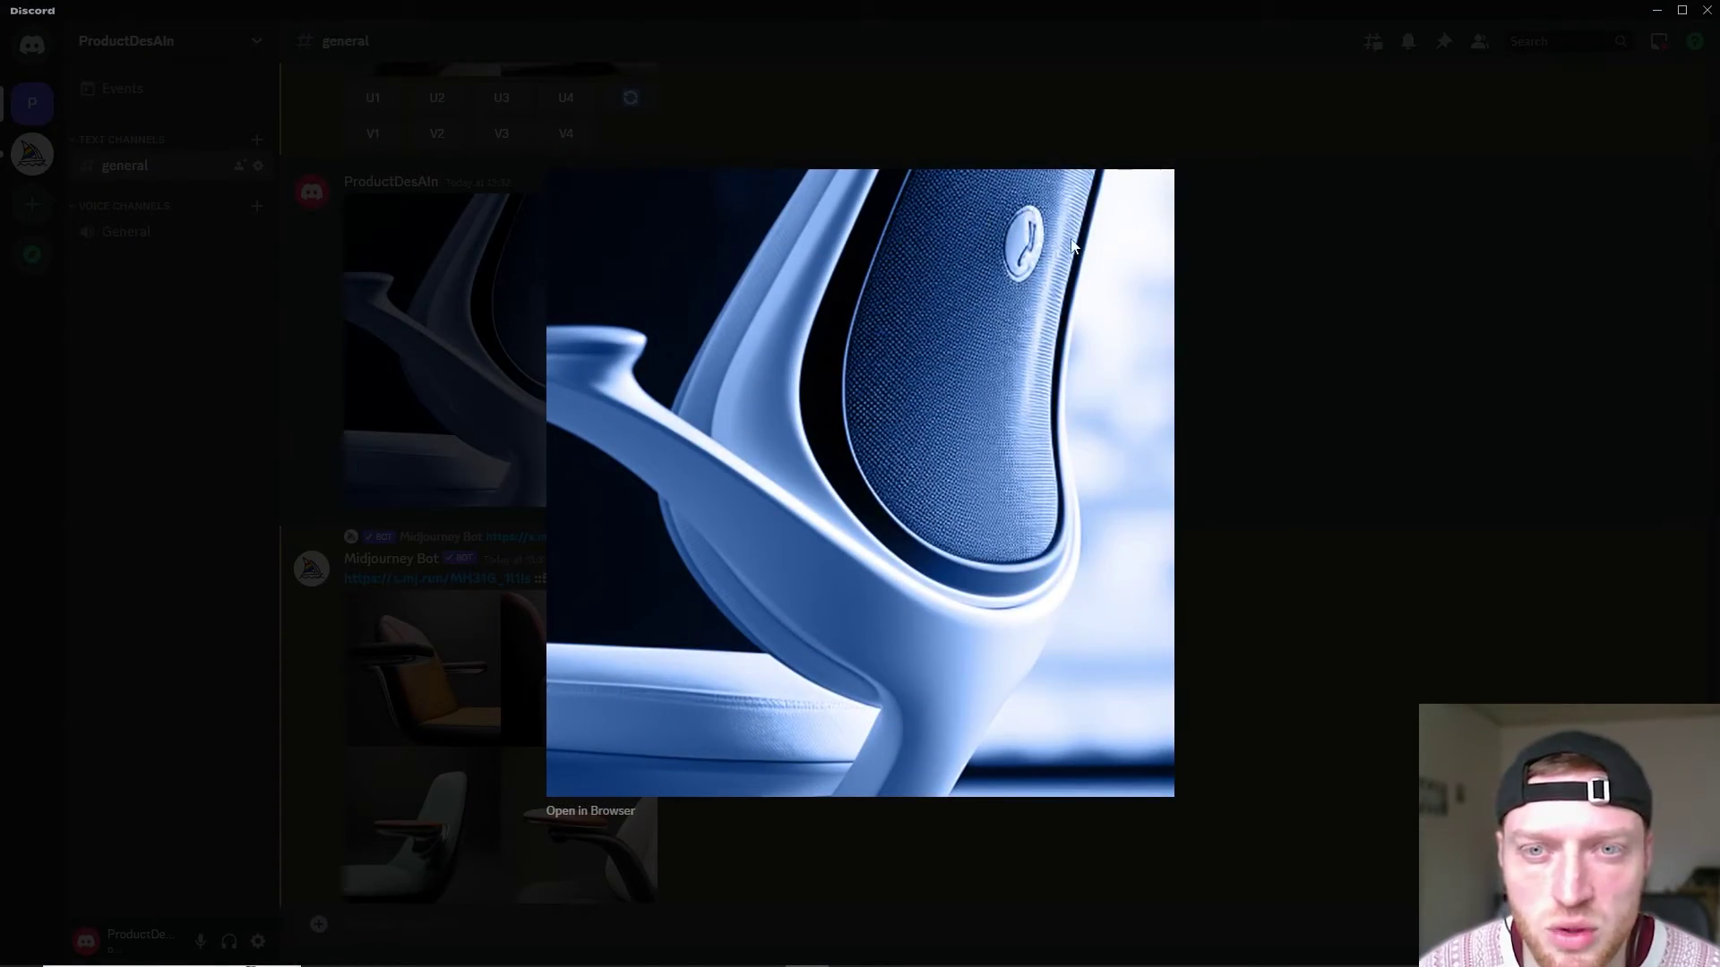
{"action": "key", "text": "Escape"}
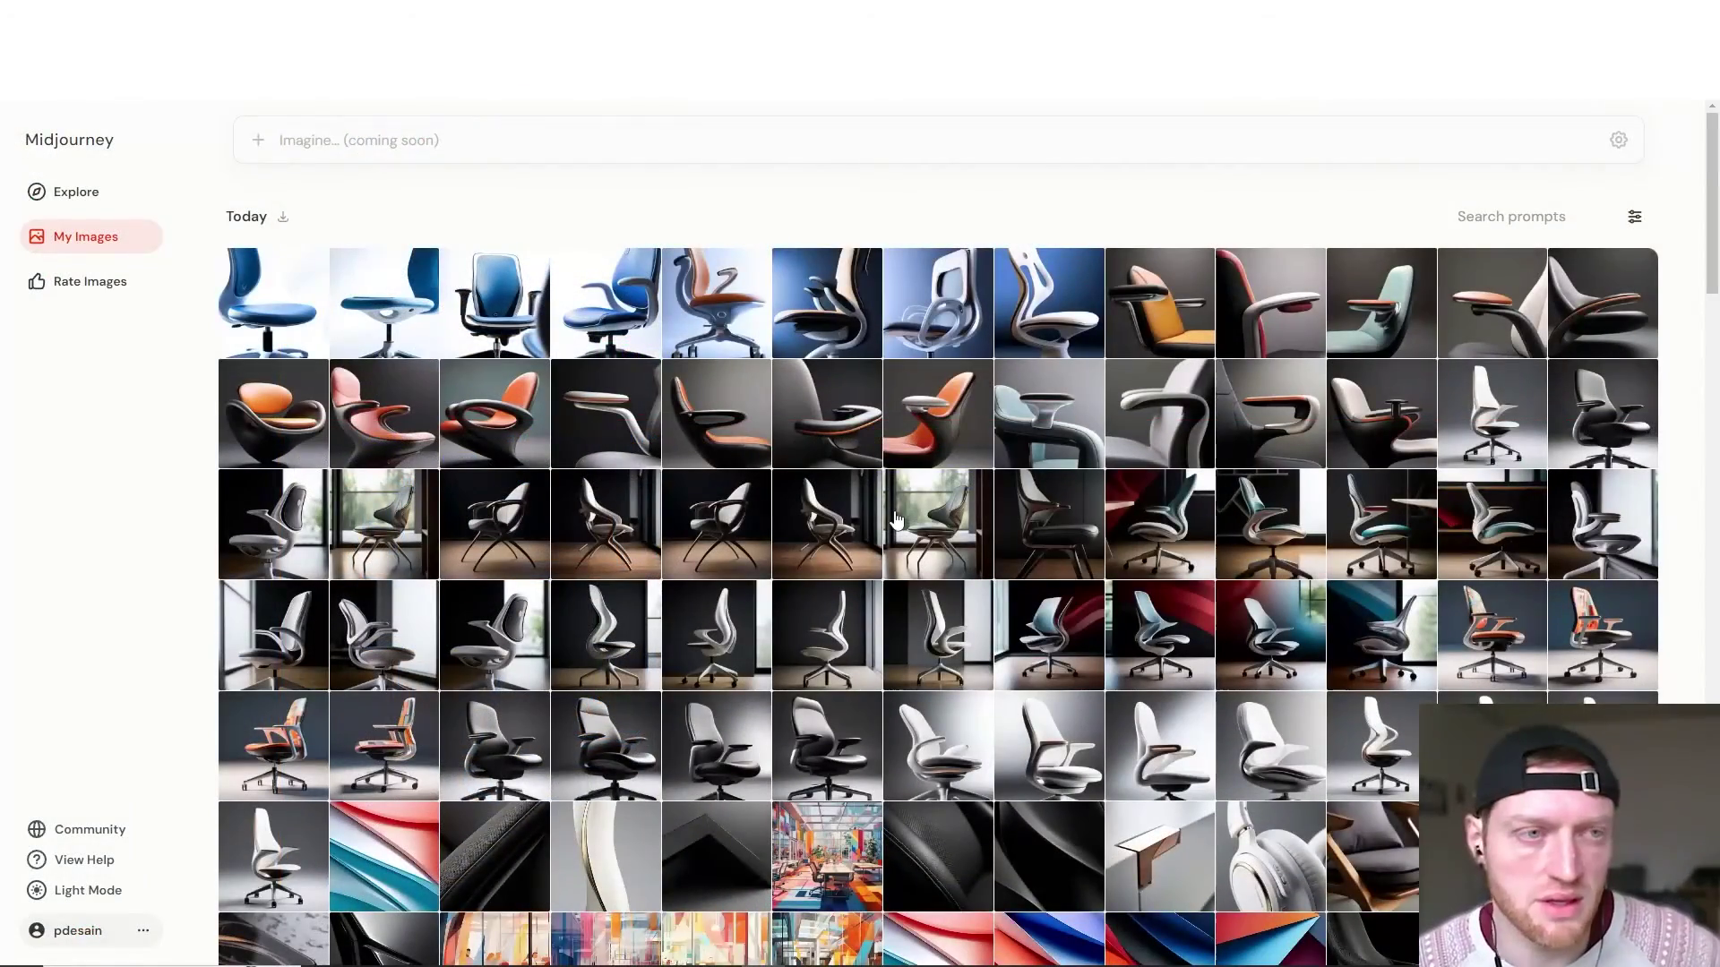
In the Midjourney website's image gallery, open the white high-back chair blend and examine its curved white-and-gold source image
{"action": "scroll", "coordinate": [461, 522], "scroll_direction": "down", "scroll_amount": 2}
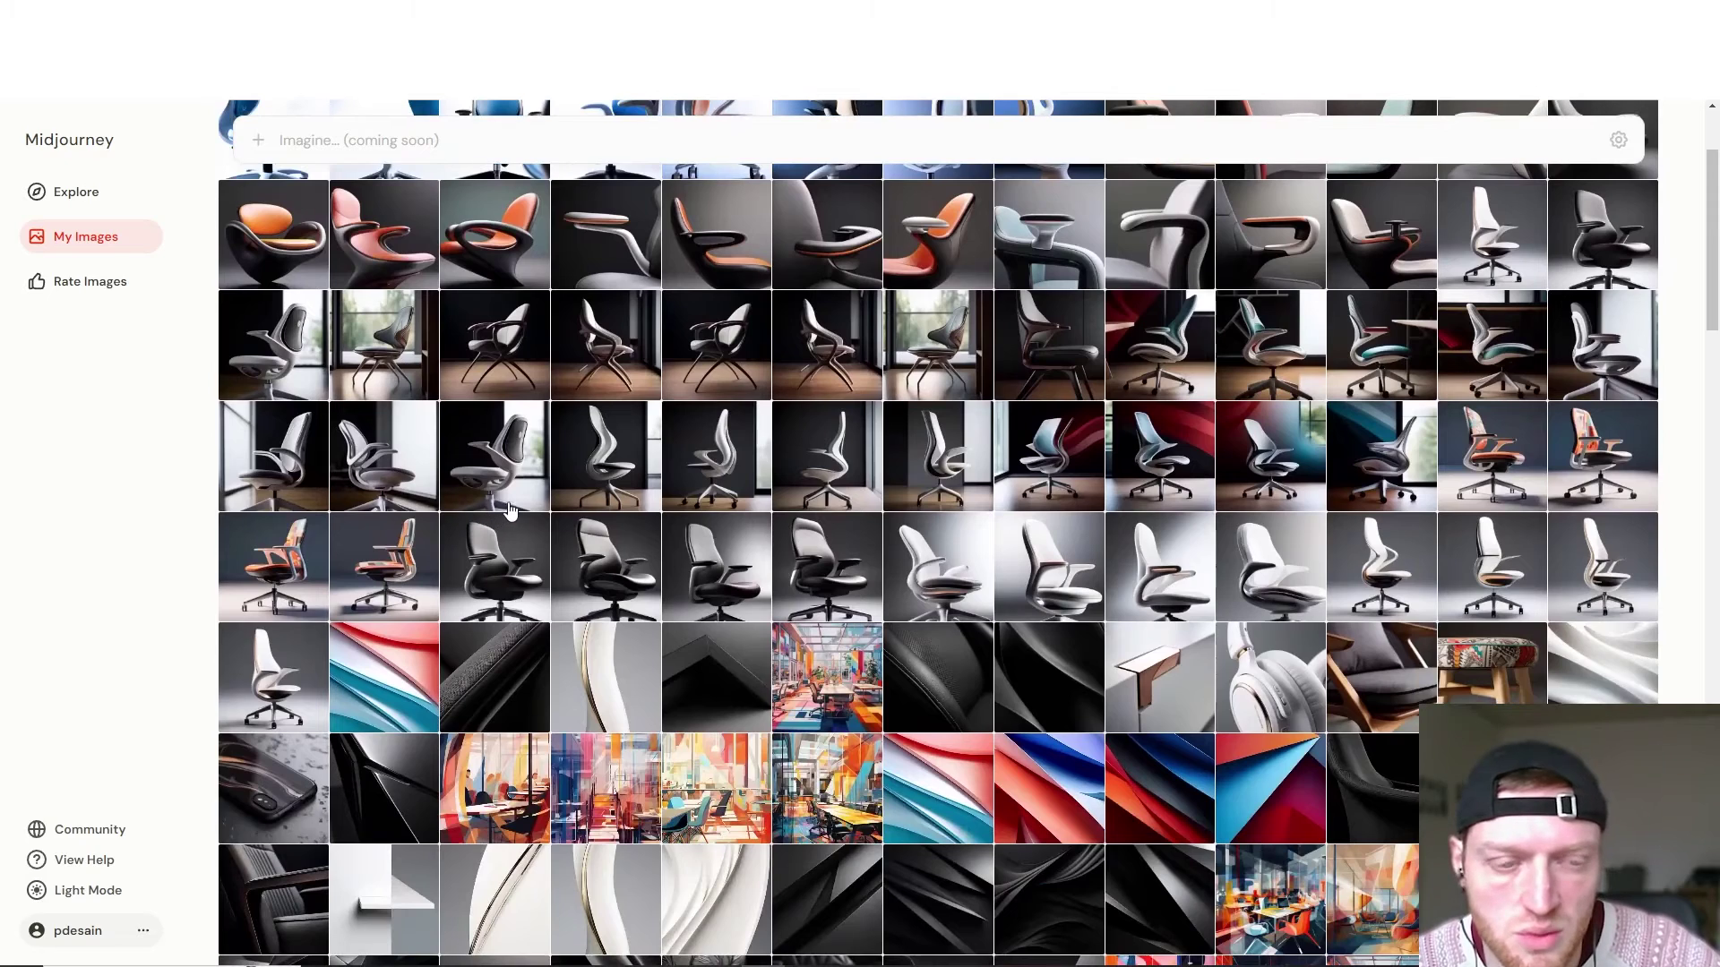
{"action": "left_click", "coordinate": [293, 678]}
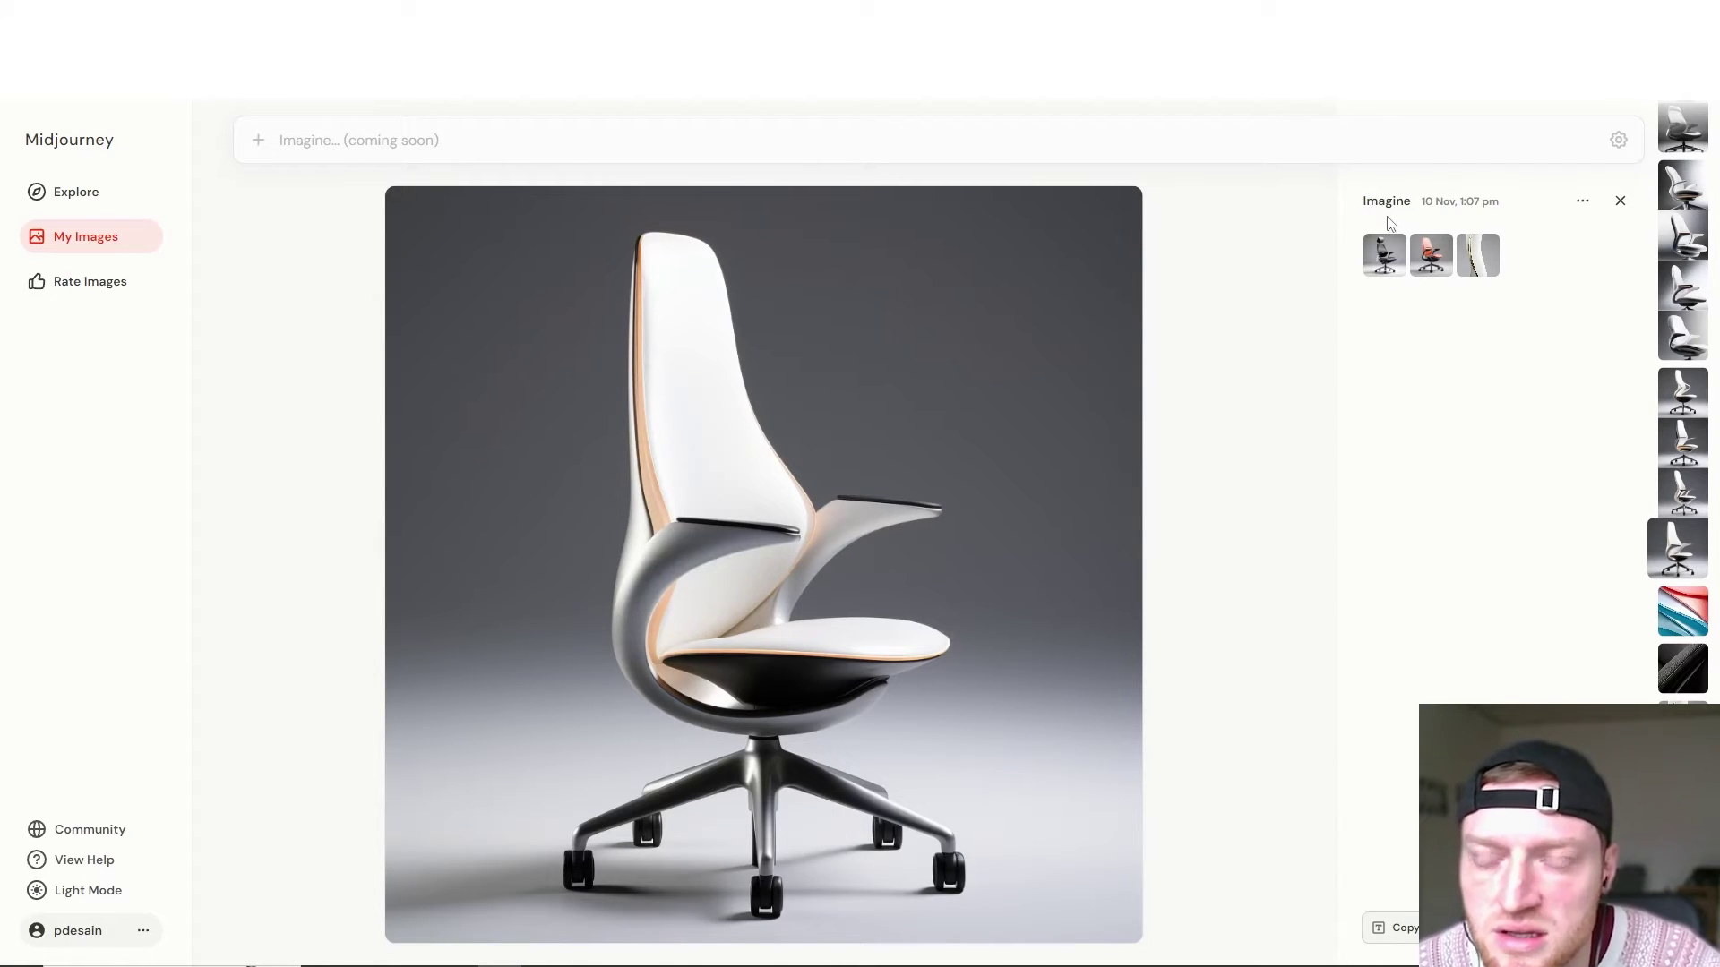
{"action": "left_click", "coordinate": [1476, 258]}
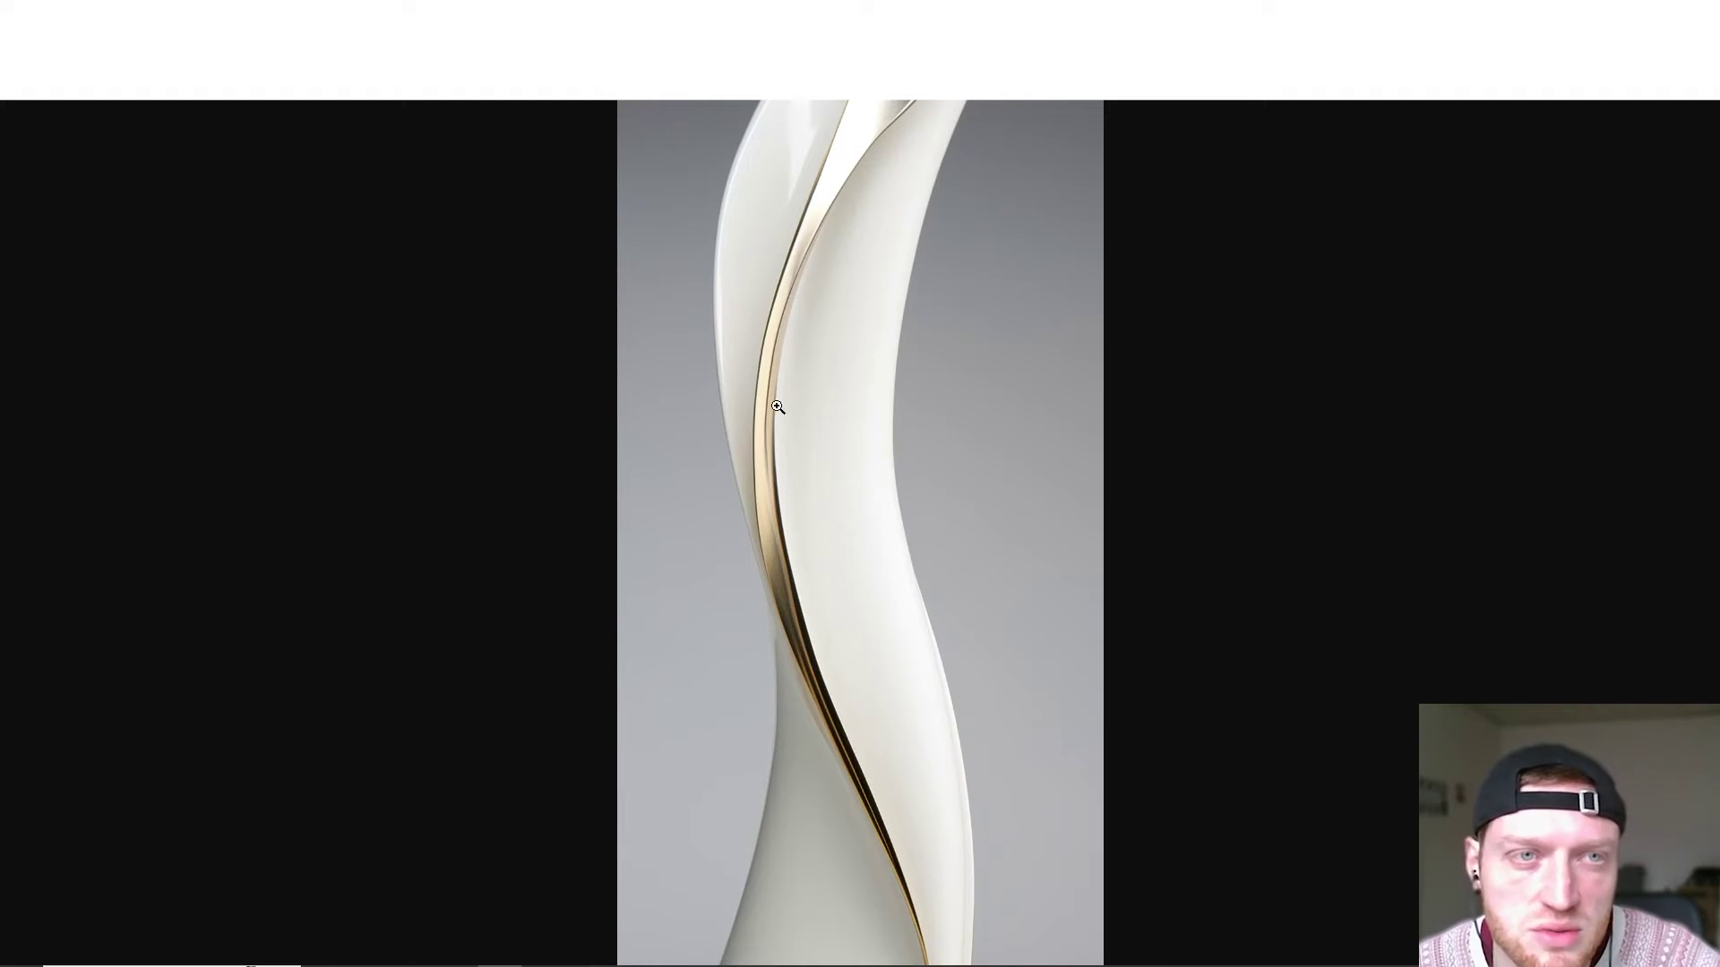
{"action": "key", "text": "Escape"}
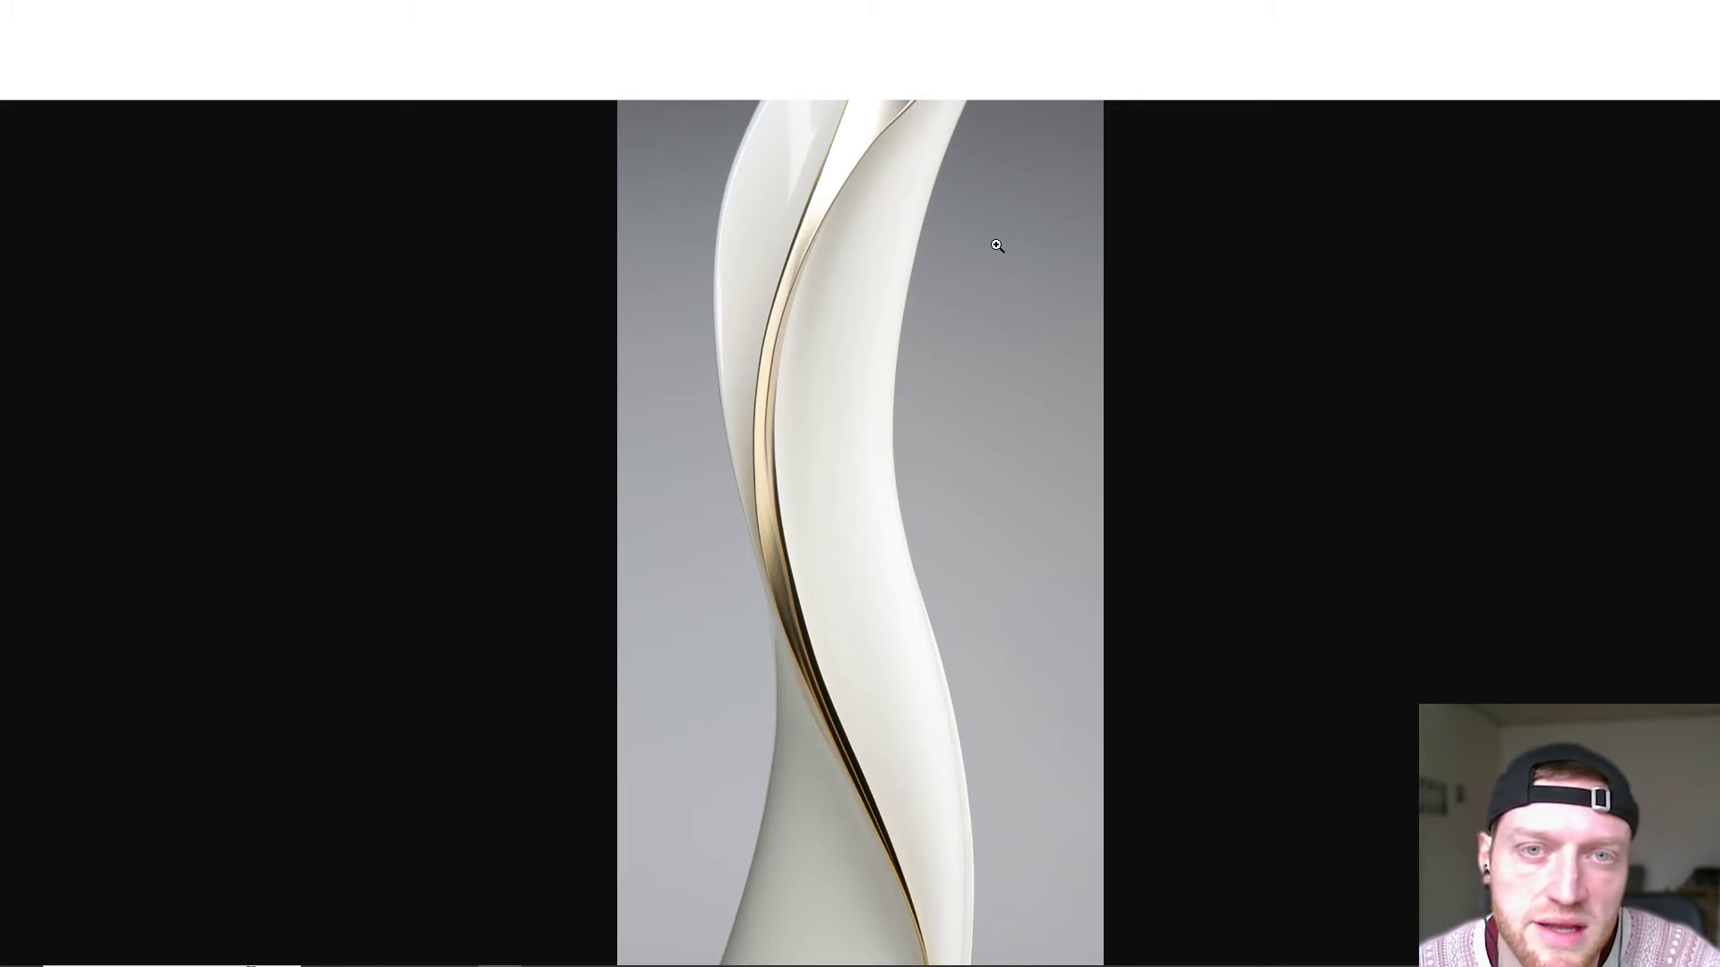
{"action": "left_click", "coordinate": [280, 106]}
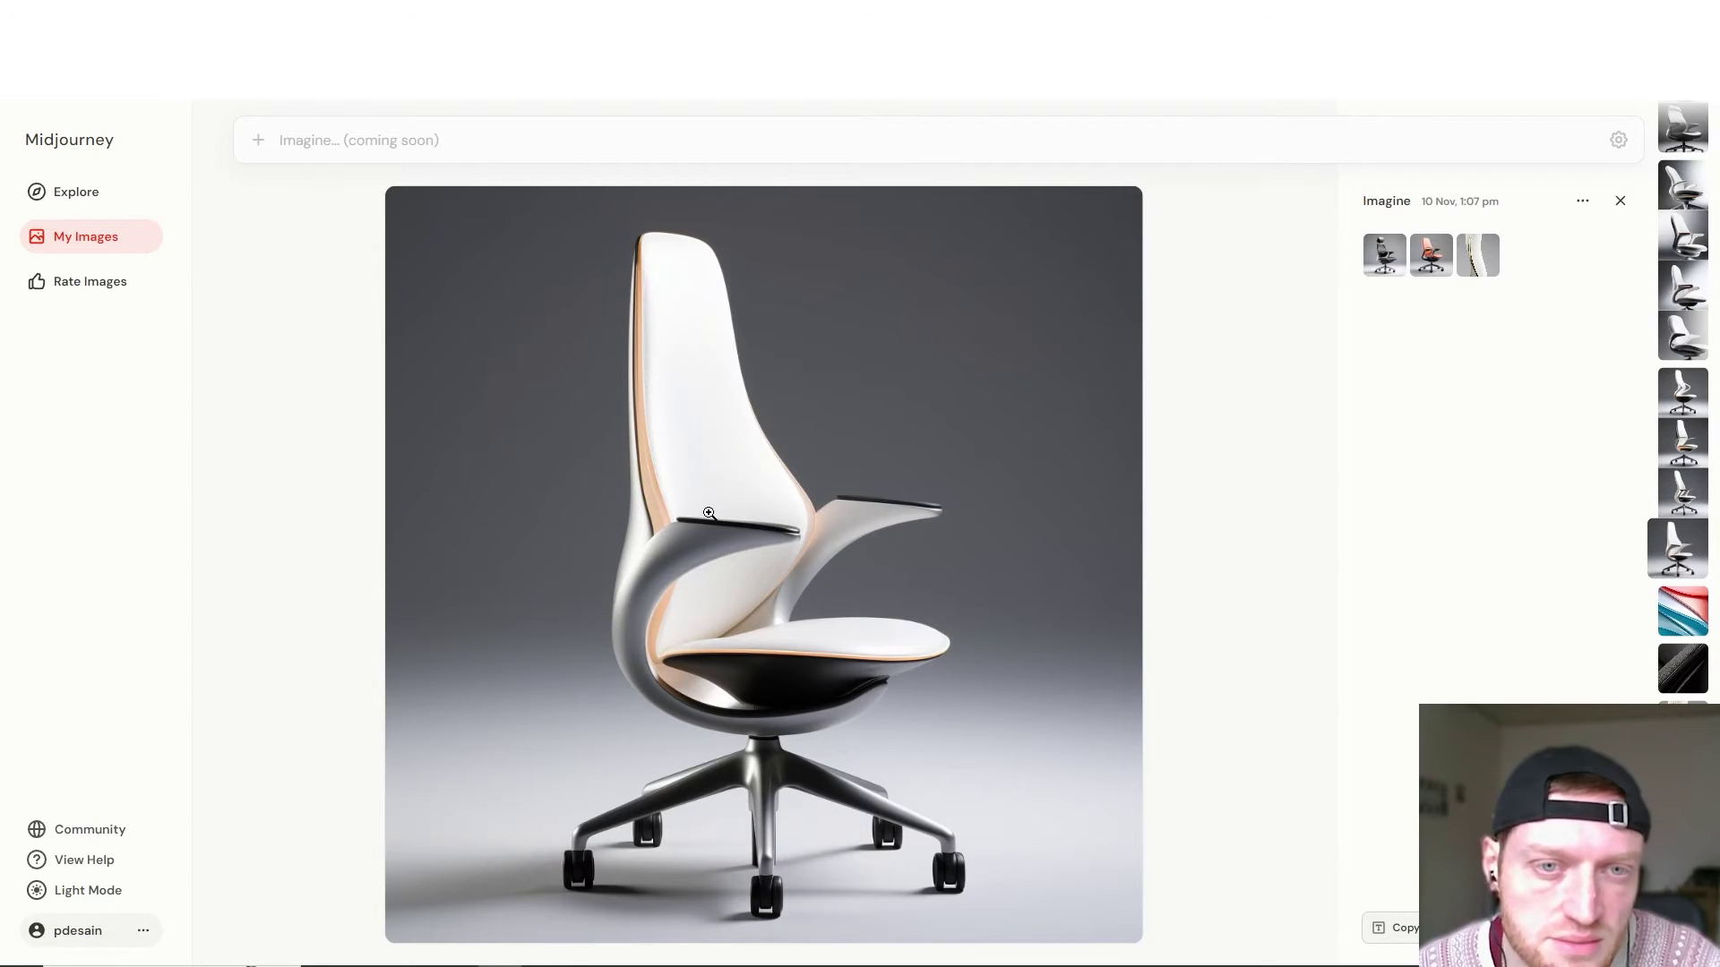
Browse to the white chair blended from four images and examine its white headphones source image
{"action": "key", "text": "Down"}
{"action": "key", "text": "Down"}
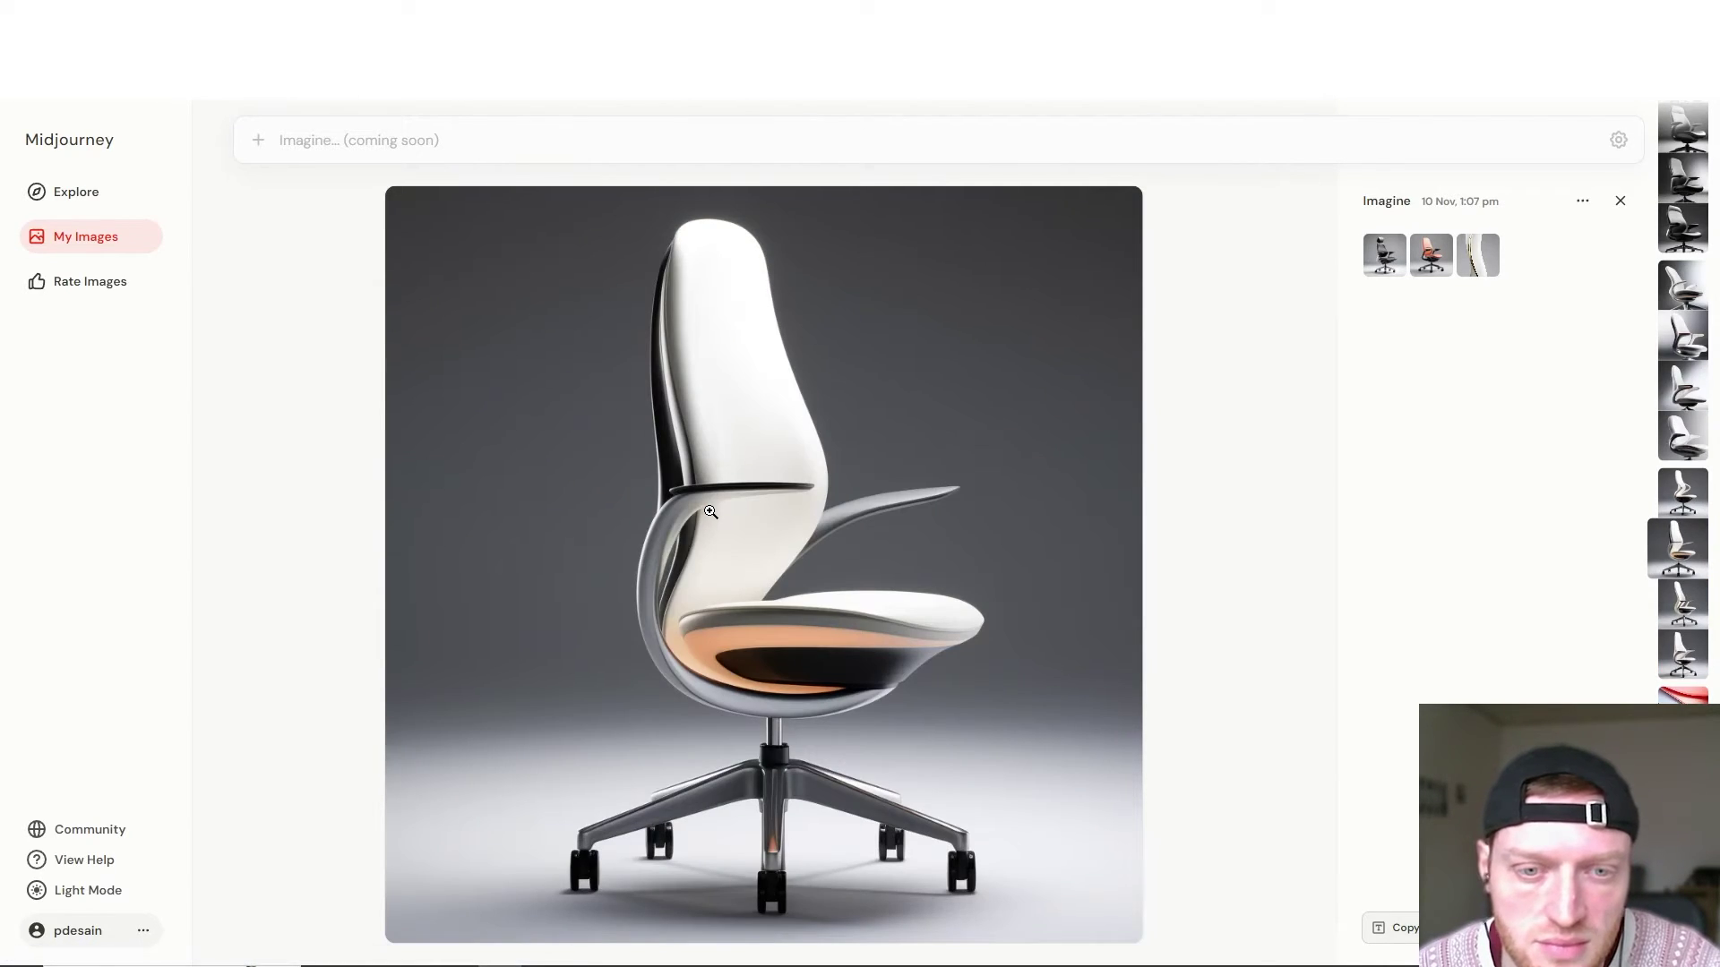
{"action": "key", "text": "Down"}
{"action": "key", "text": "Down"}
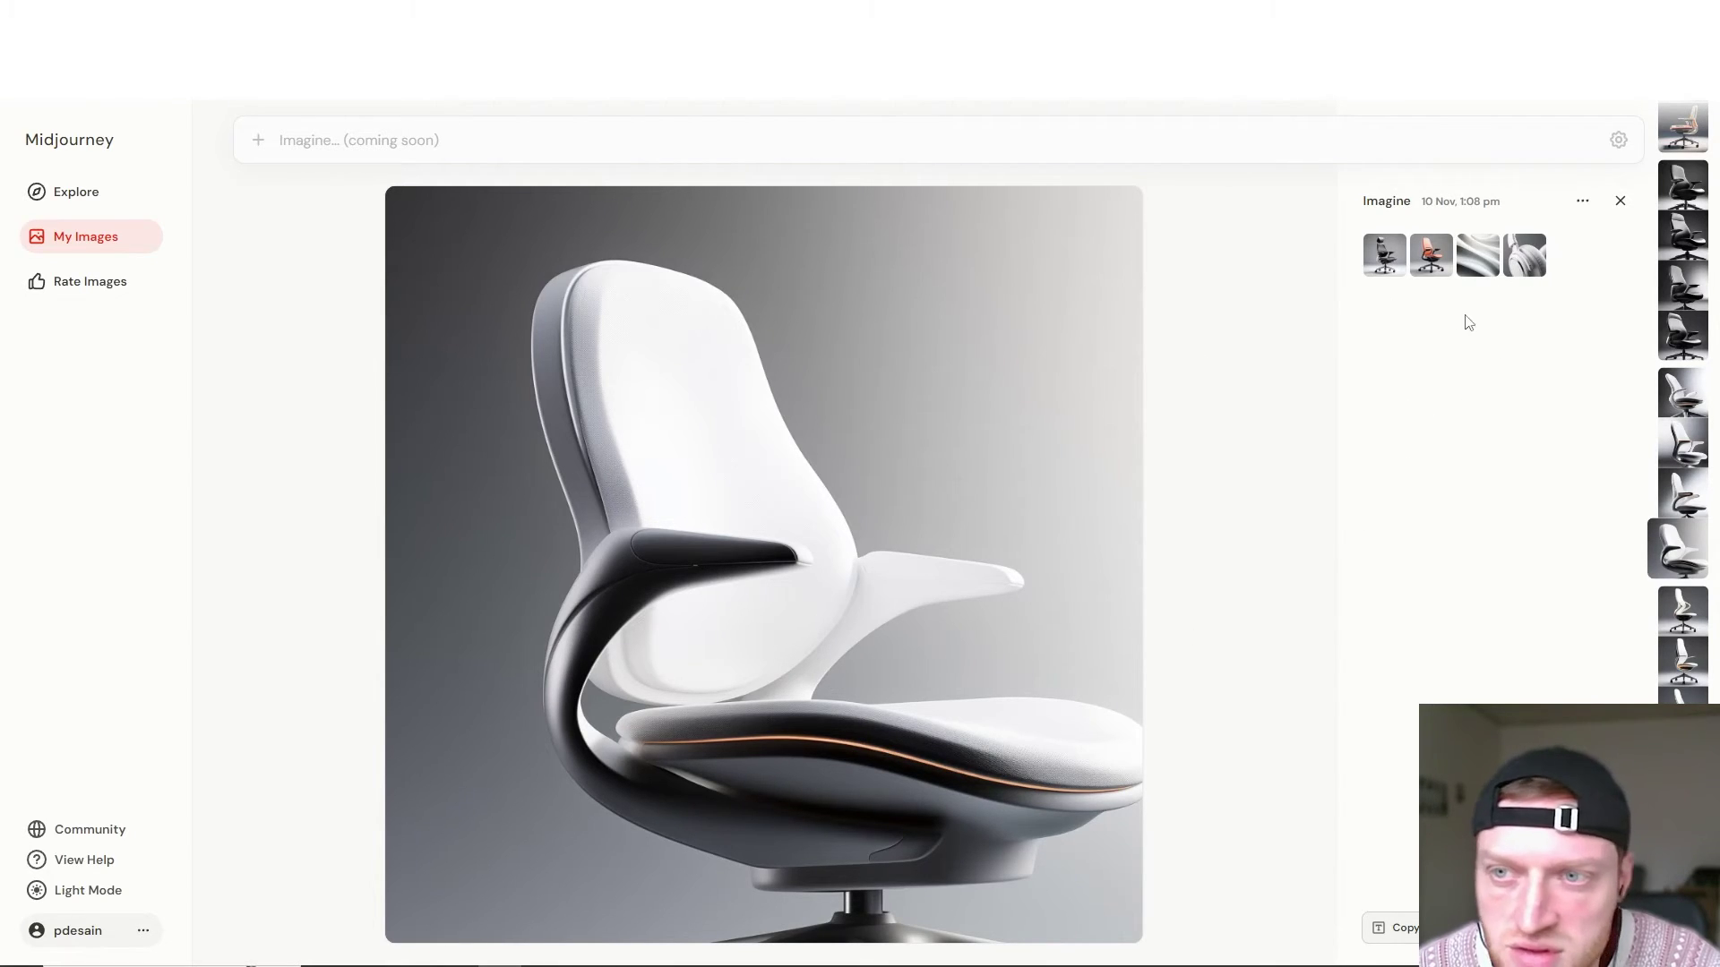
{"action": "left_click", "coordinate": [1525, 260]}
{"action": "left_click", "coordinate": [627, 296]}
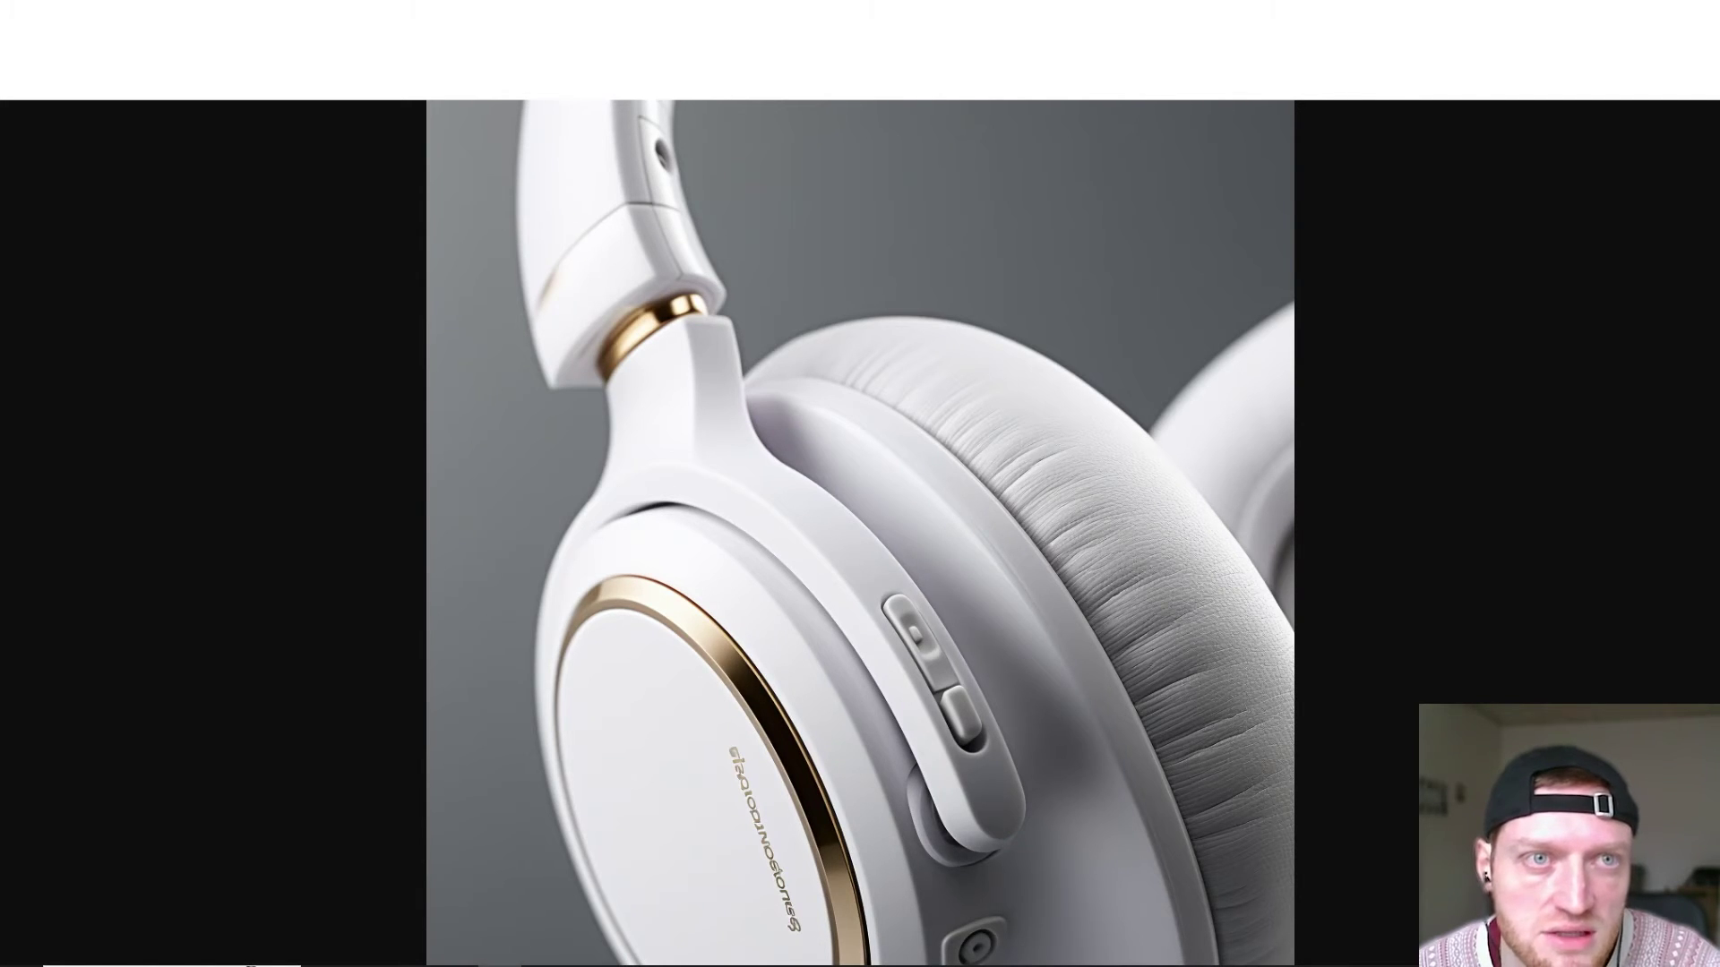
{"action": "left_click", "coordinate": [737, 642]}
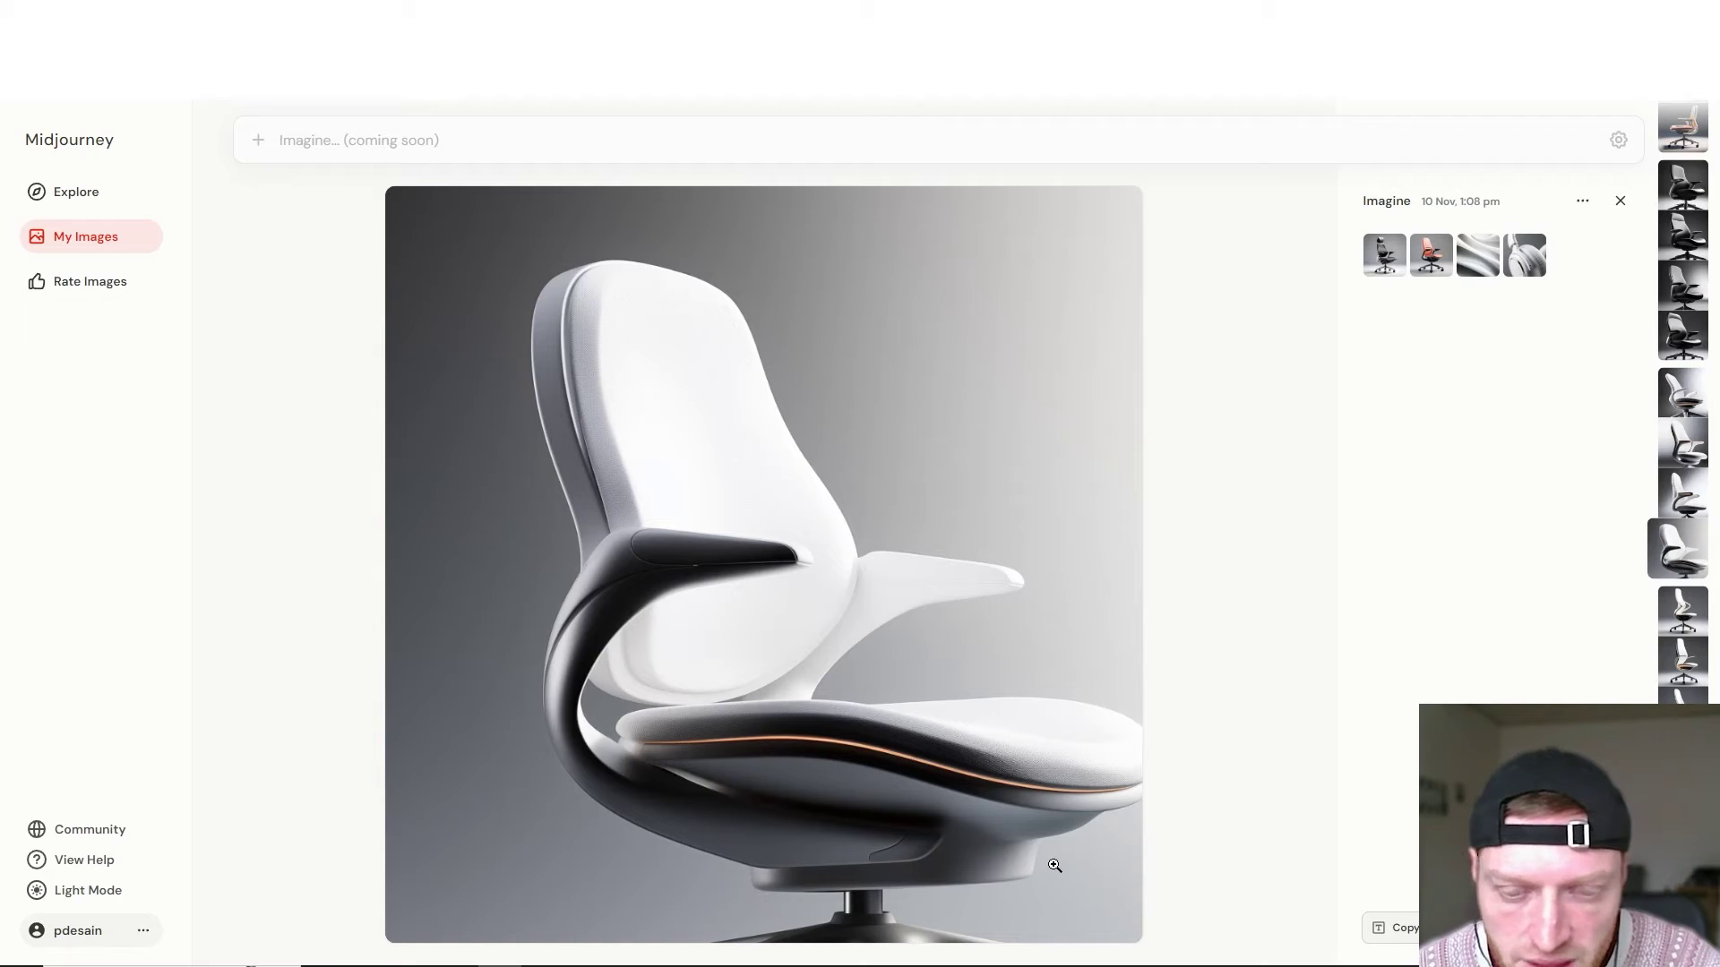
Browse the remaining white chair variants to the black chair blend and examine its black stitched-leather source image
{"action": "key", "text": "Up"}
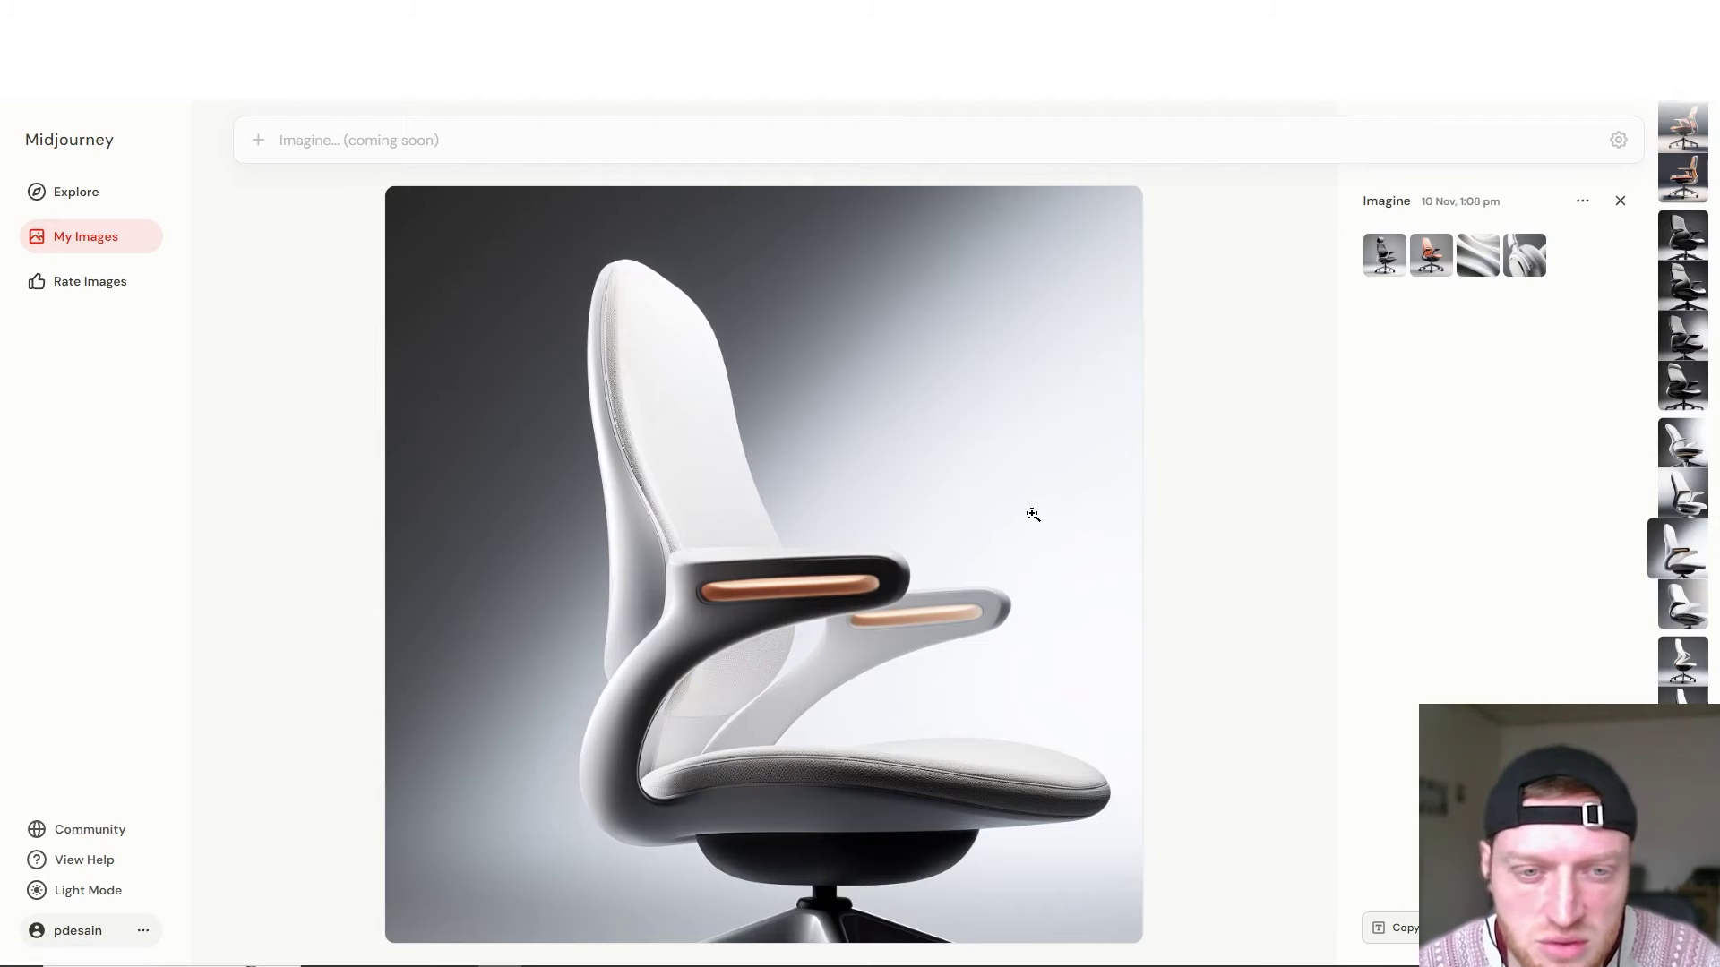
{"action": "scroll", "coordinate": [761, 658], "scroll_direction": "down", "scroll_amount": 1}
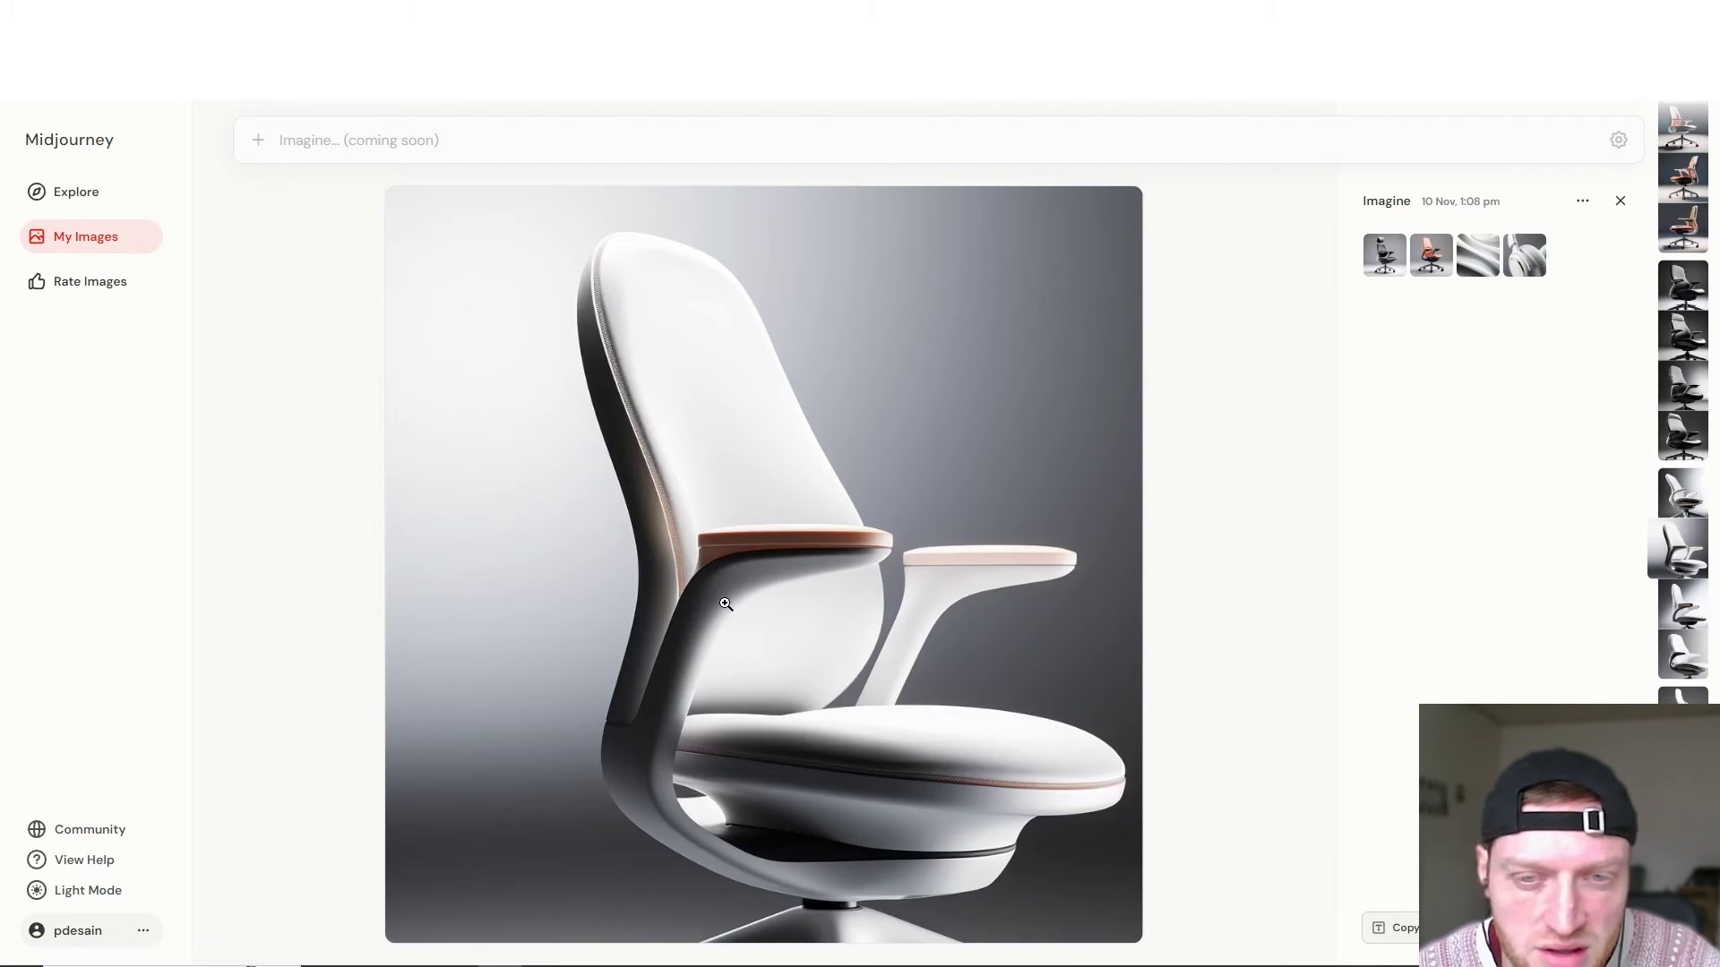
{"action": "scroll", "coordinate": [739, 595], "scroll_direction": "down", "scroll_amount": 1}
{"action": "scroll", "coordinate": [751, 592], "scroll_direction": "down", "scroll_amount": 1}
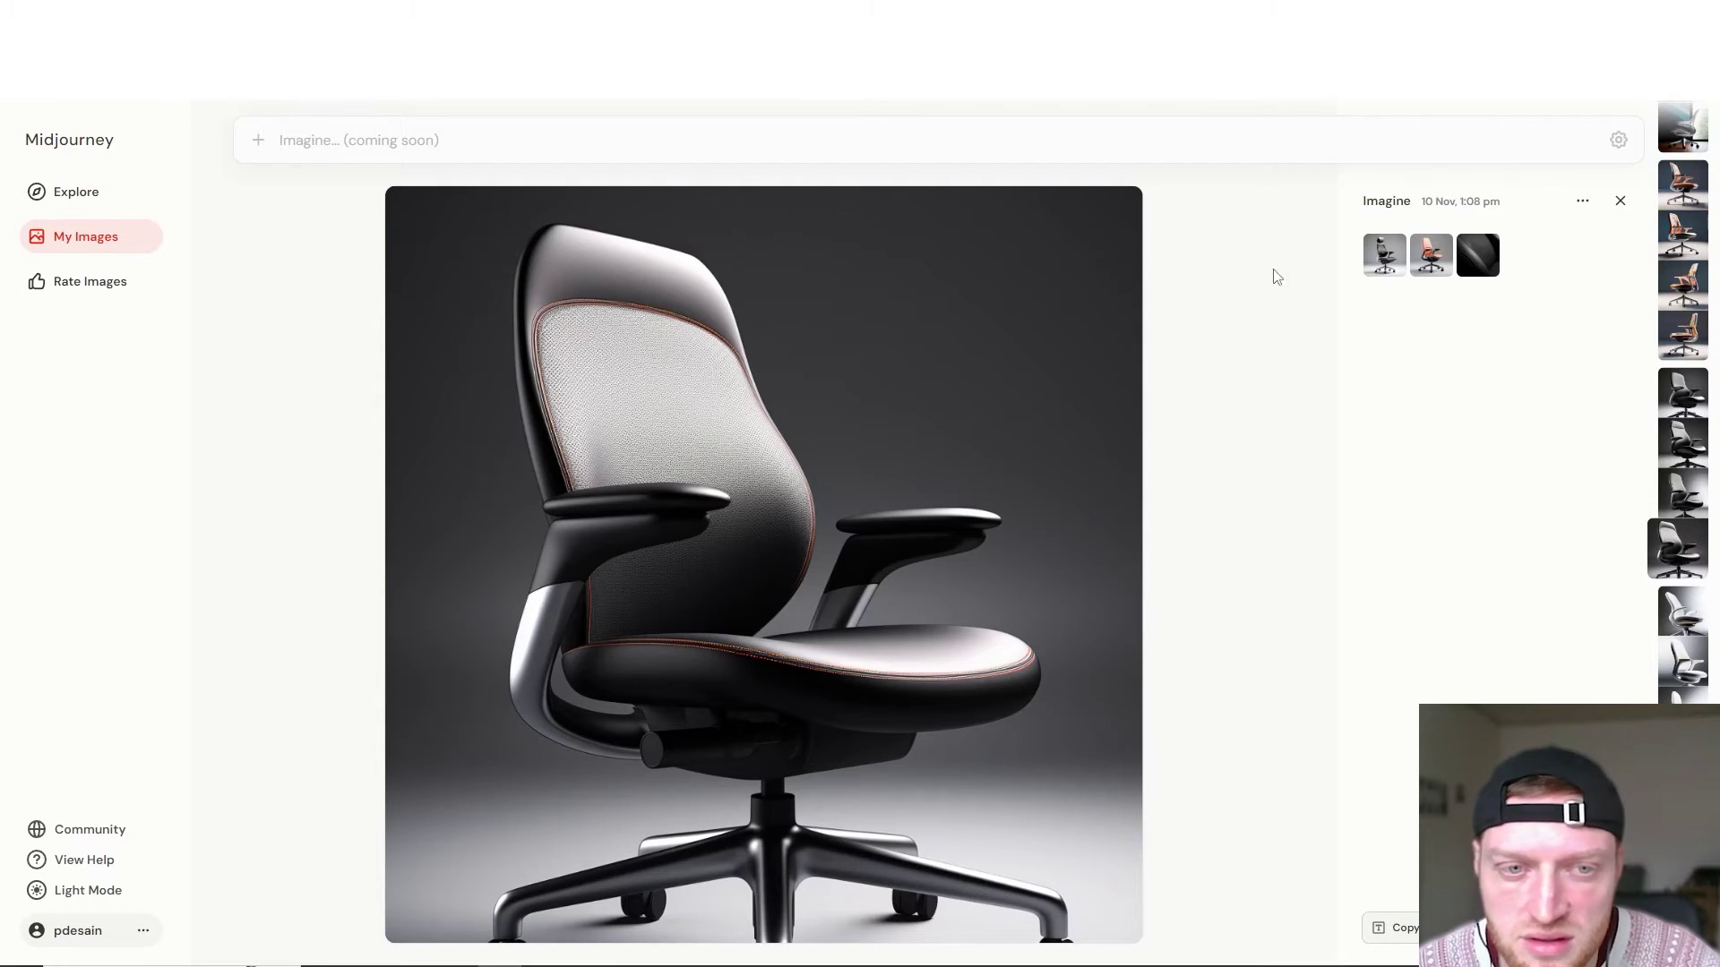
{"action": "left_click", "coordinate": [1487, 260]}
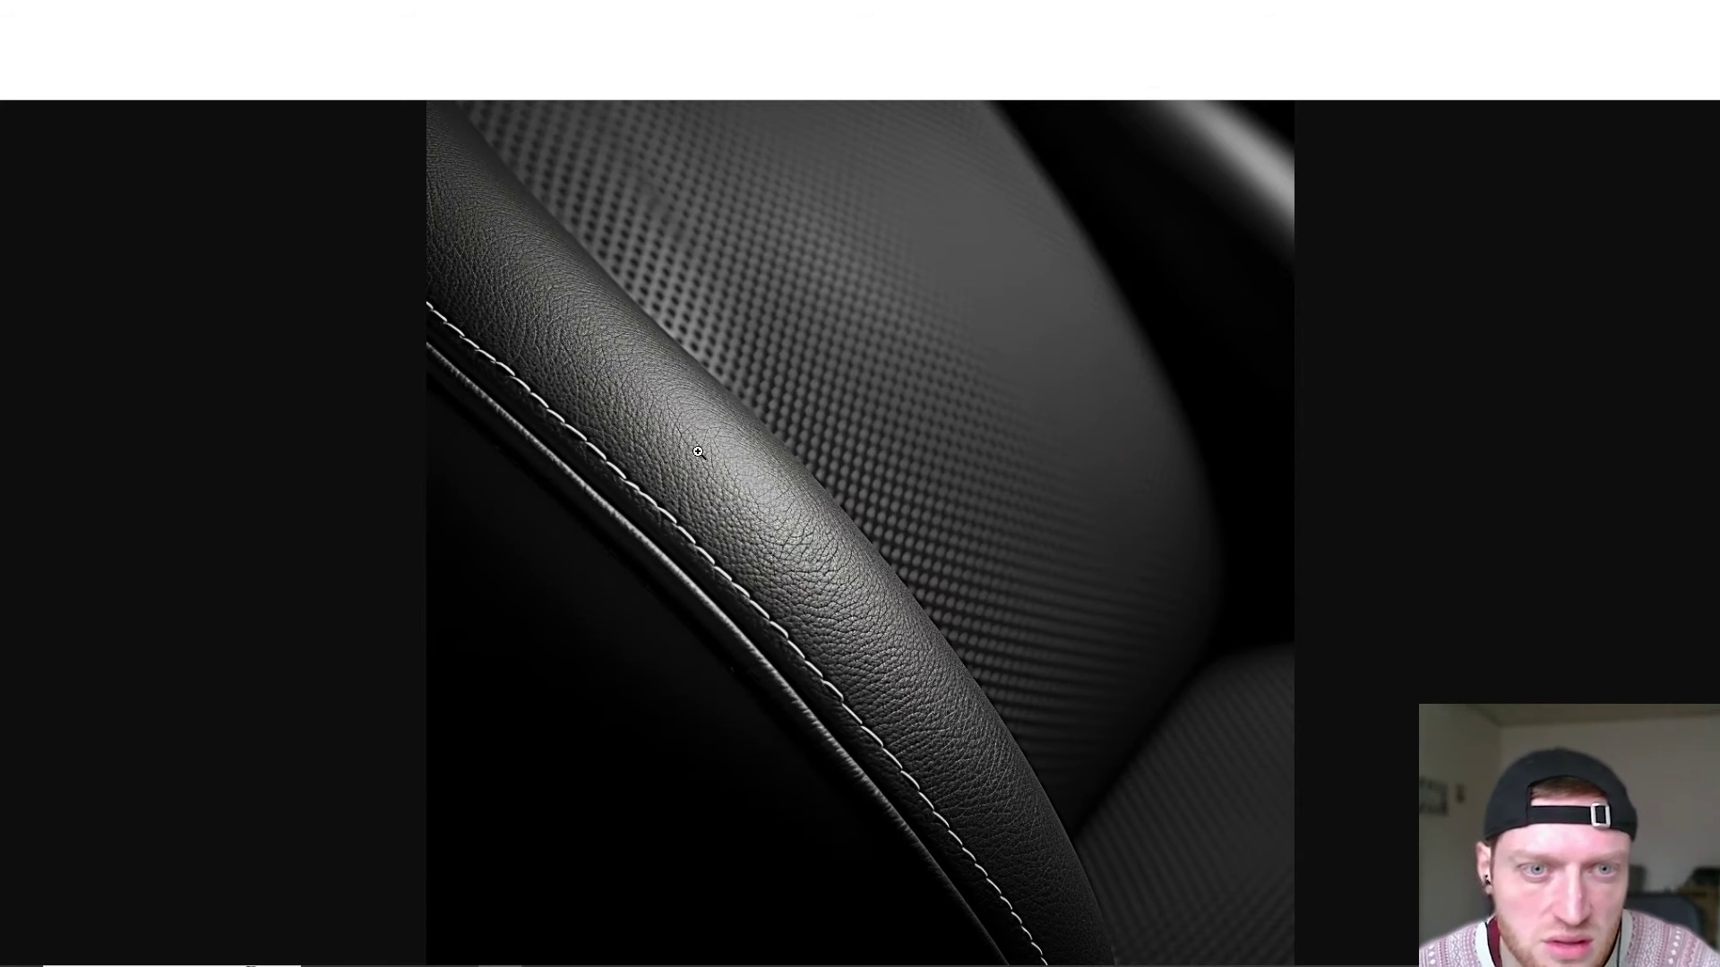
{"action": "key", "text": "Escape"}
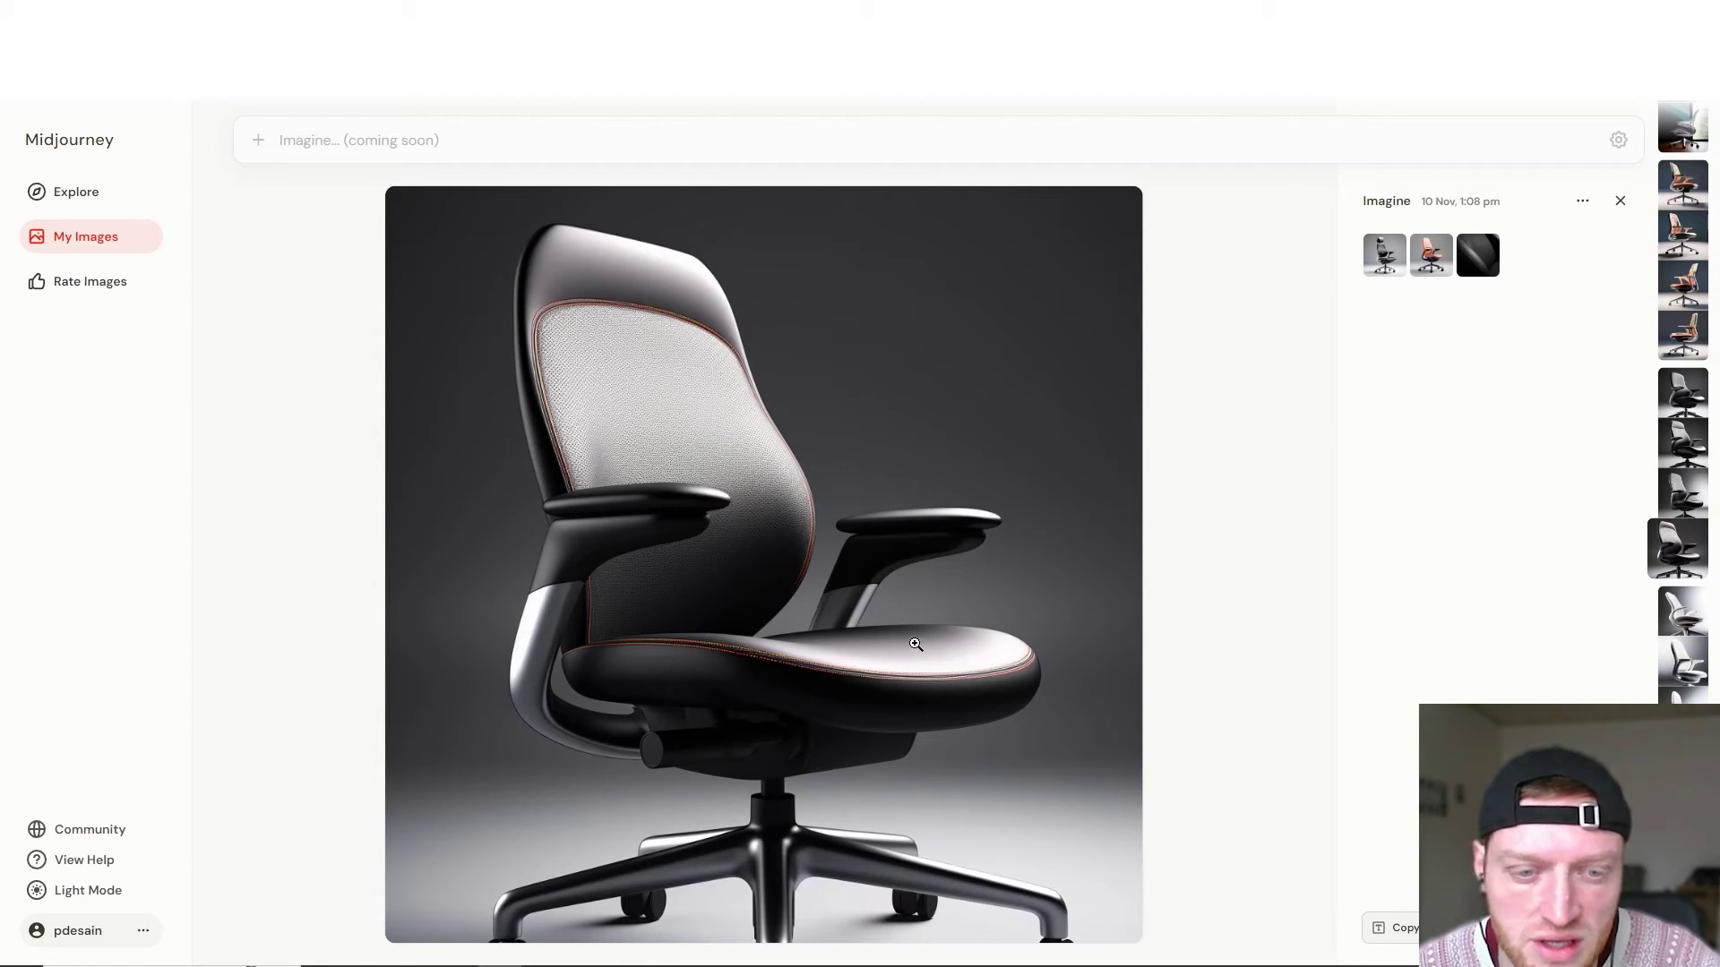
Look through the other variants of the black chair with red stitching
{"action": "key", "text": "Down"}
{"action": "key", "text": "Down"}
{"action": "key", "text": "Down"}
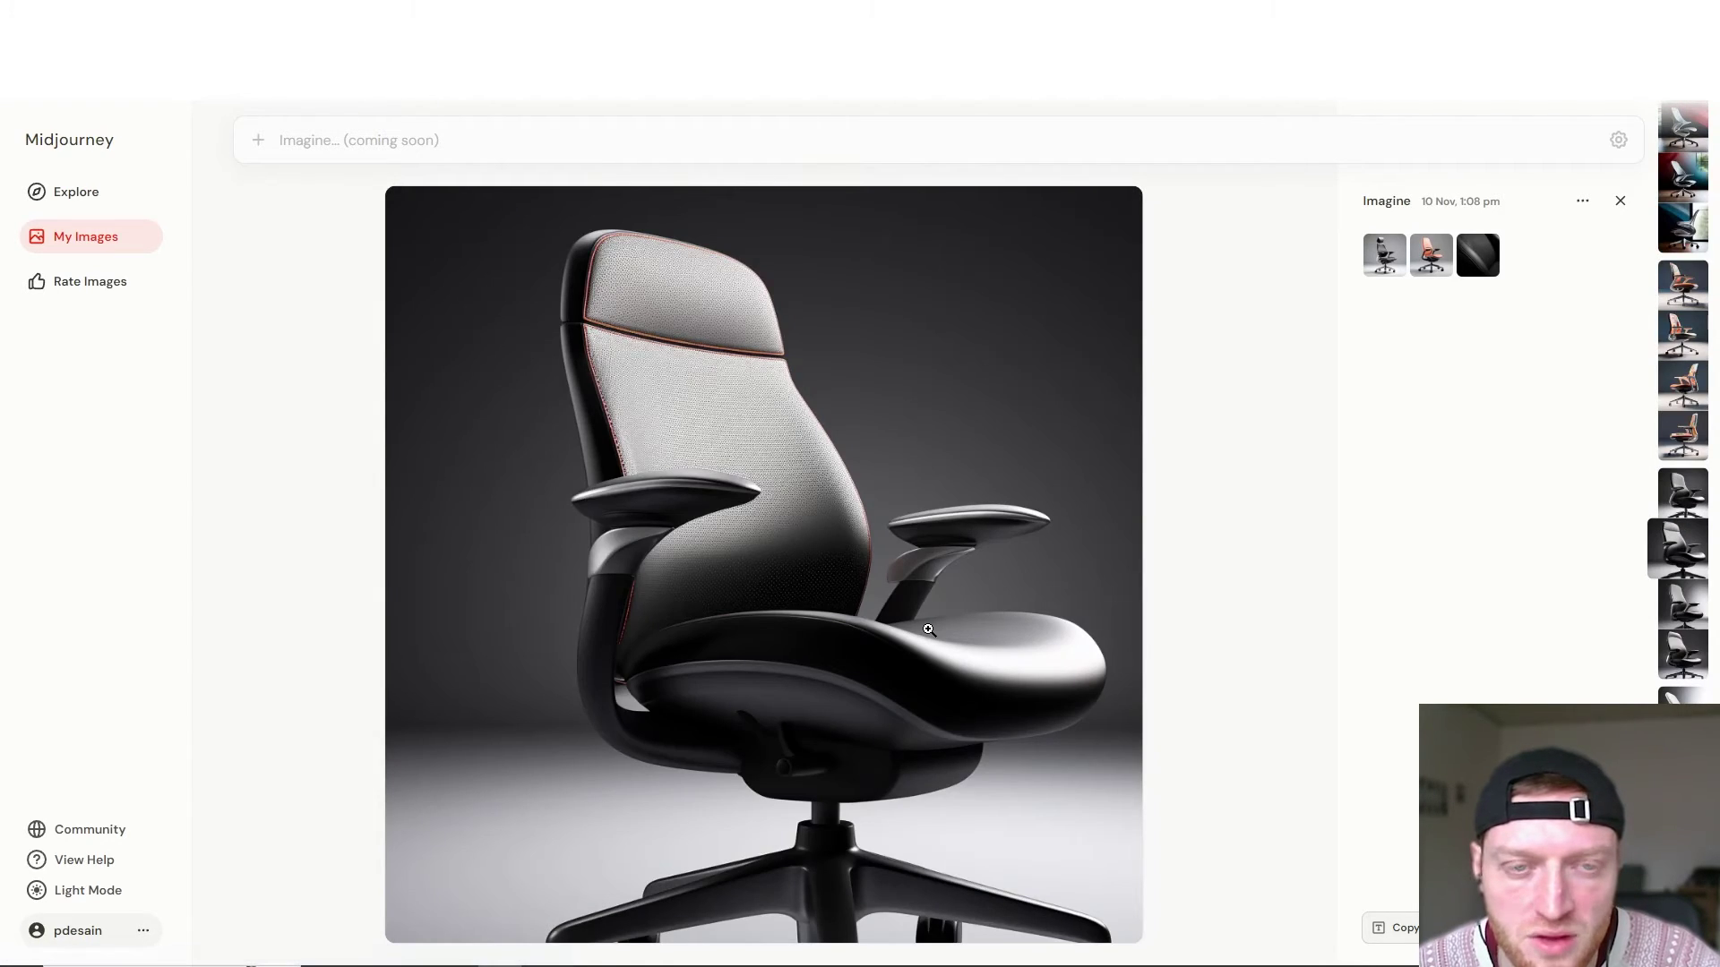
Browse to the multicoloured patchwork chair blend and examine its colourful glass-roofed office source image
{"action": "key", "text": "Down"}
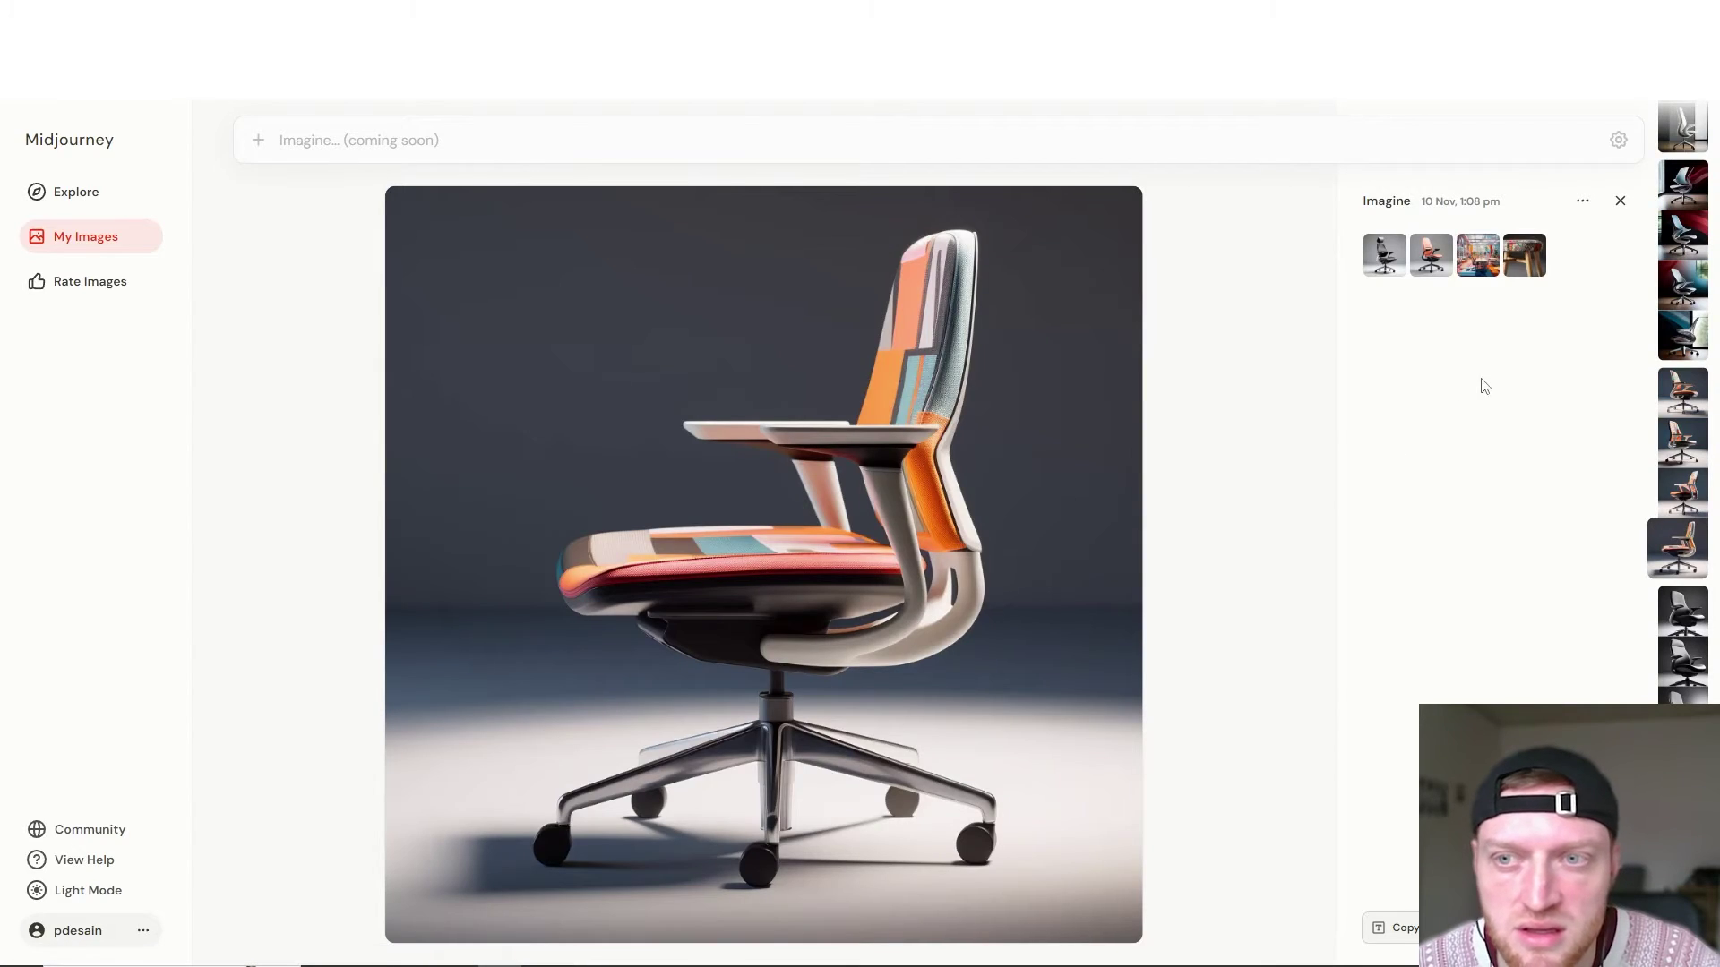
{"action": "left_click", "coordinate": [1488, 269]}
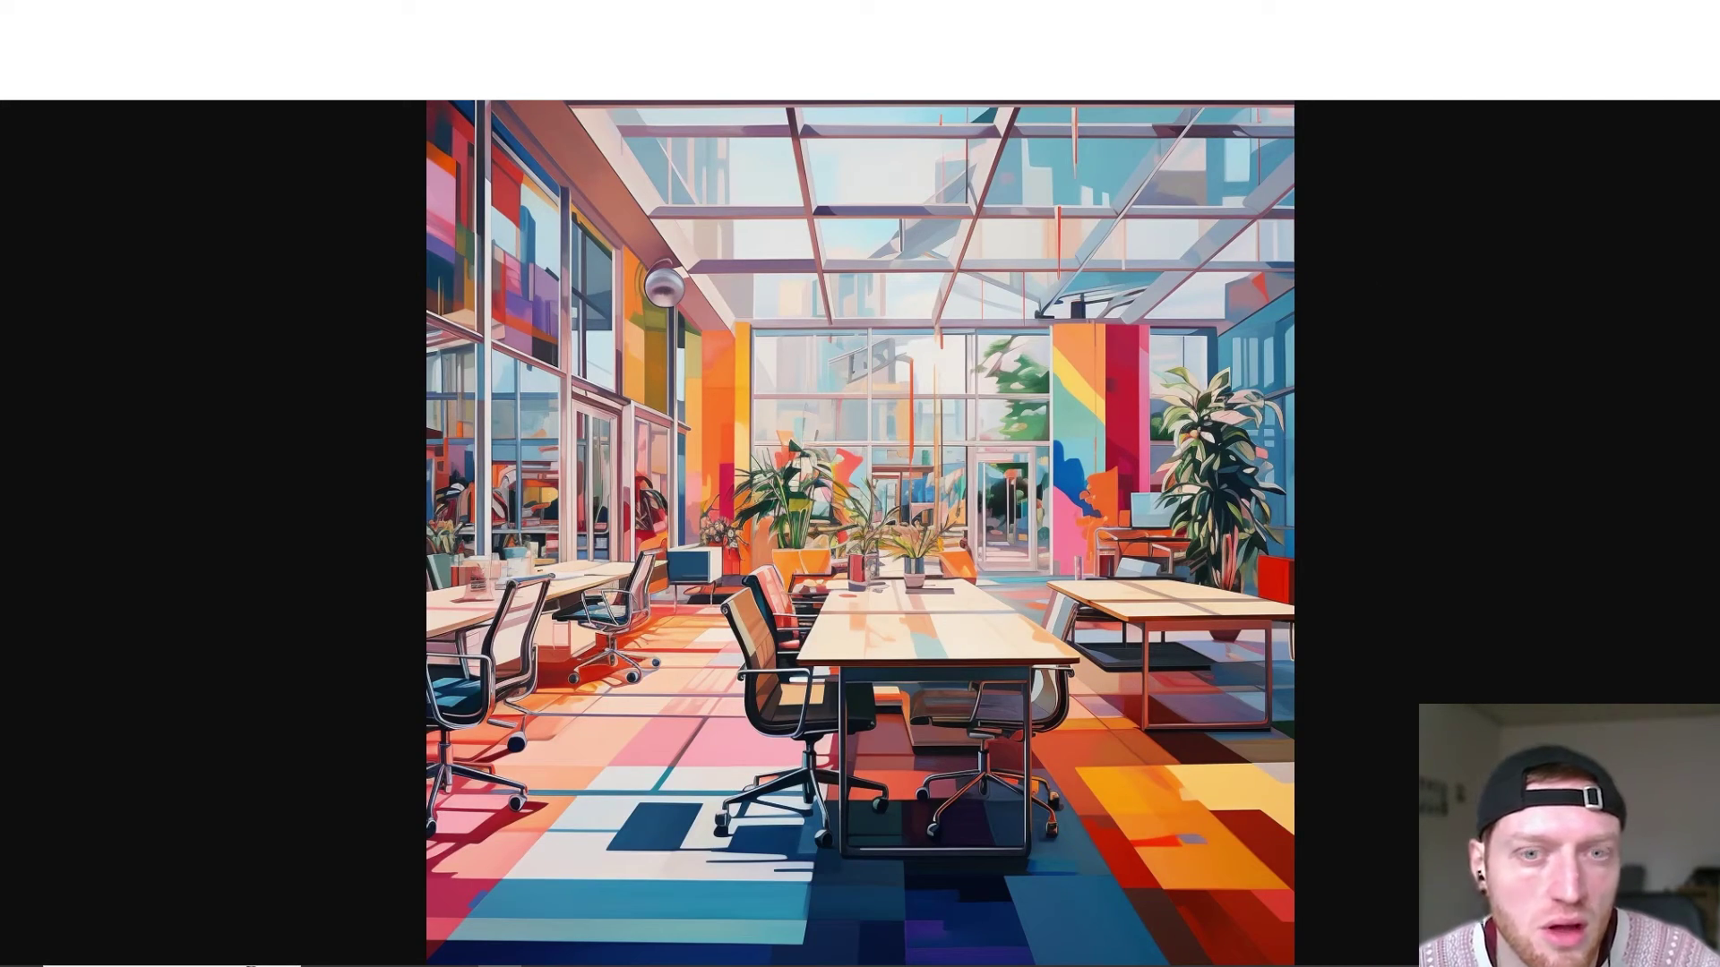
{"action": "left_click", "coordinate": [685, 237]}
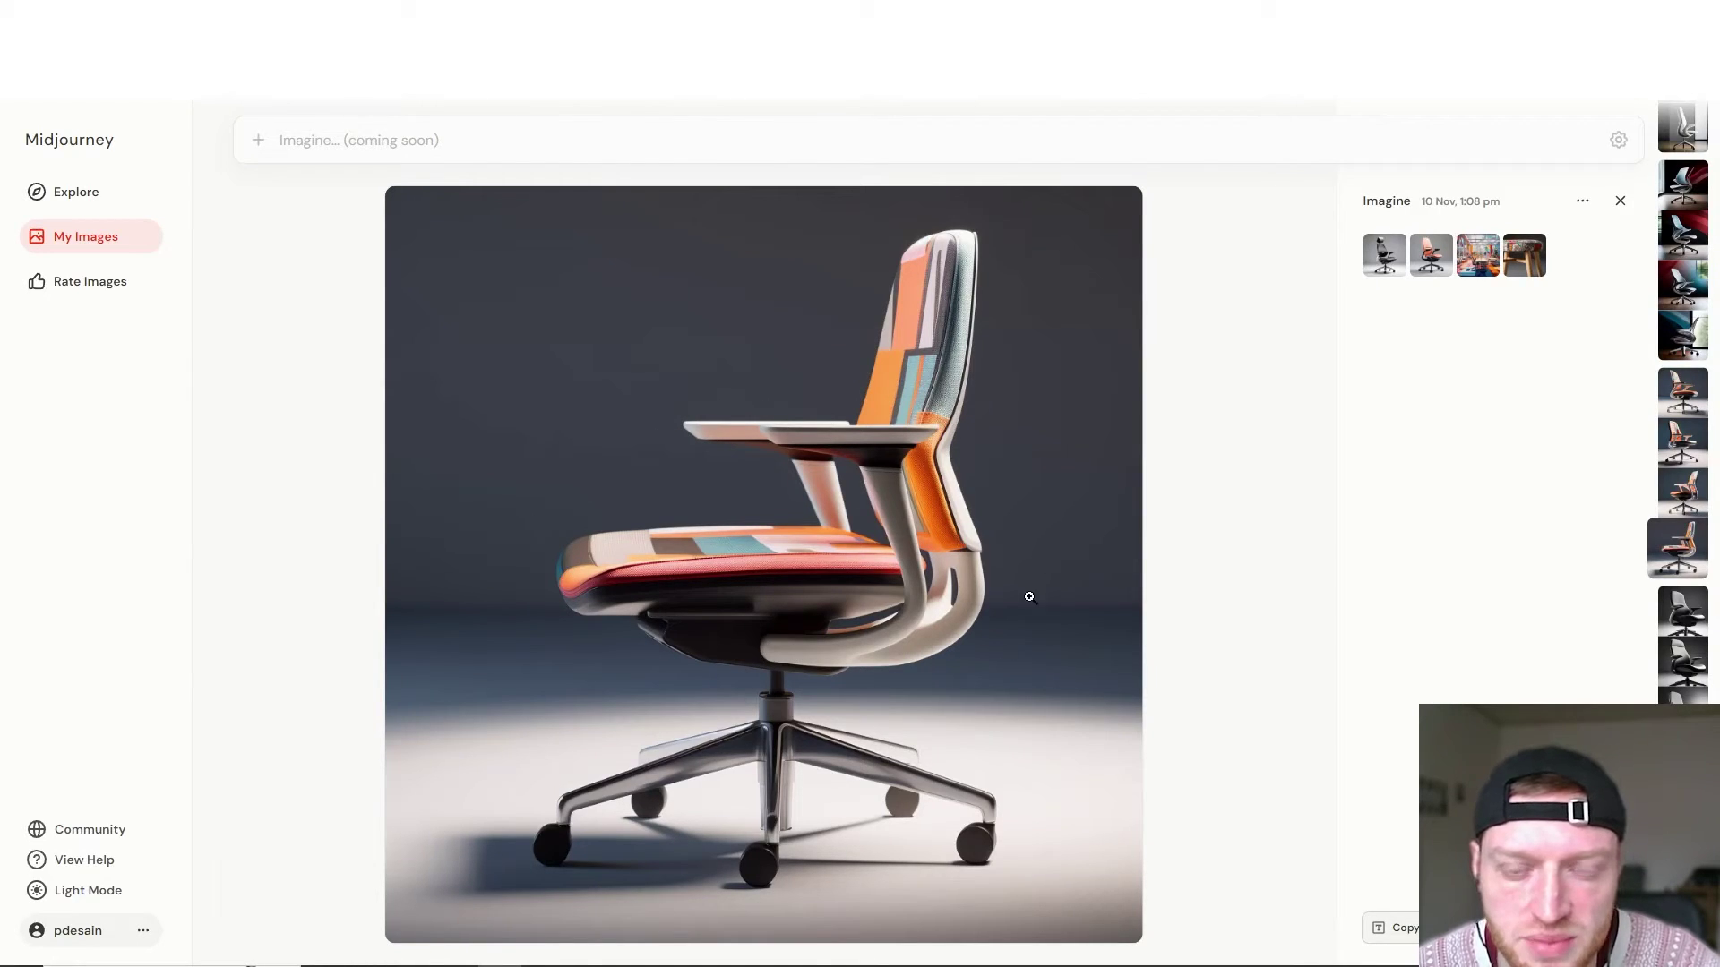
Look through the other variants of the multicoloured patchwork office chair
{"action": "key", "text": "Down"}
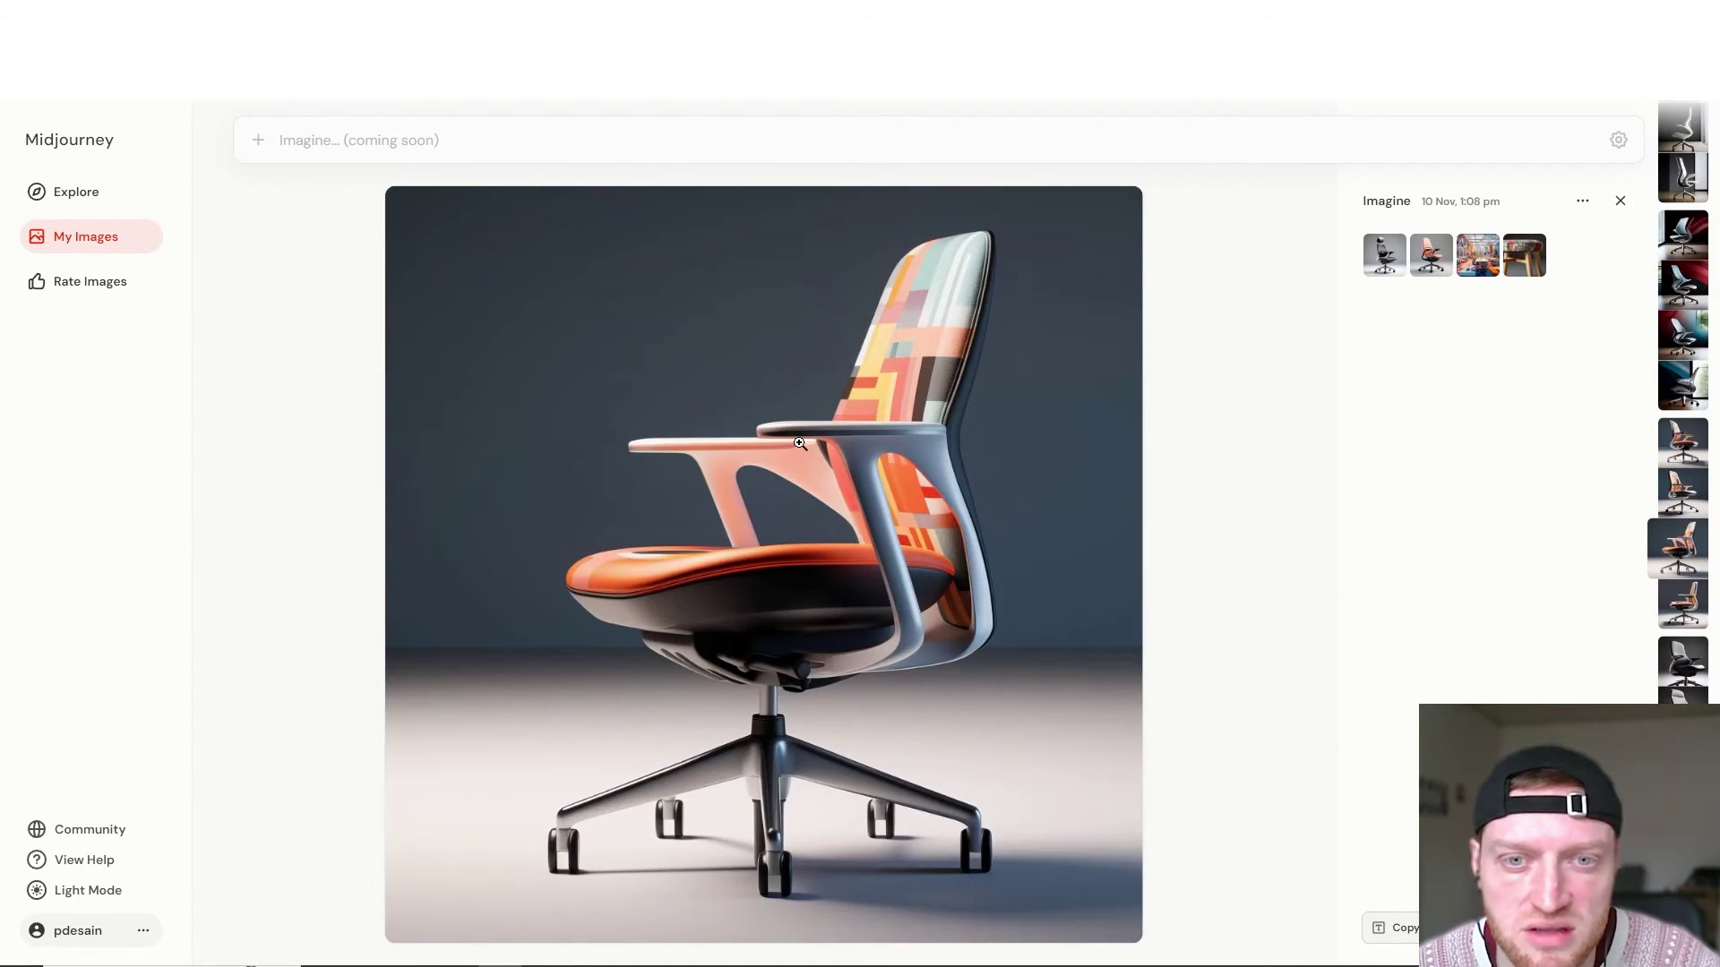
{"action": "key", "text": "Down"}
{"action": "key", "text": "Down"}
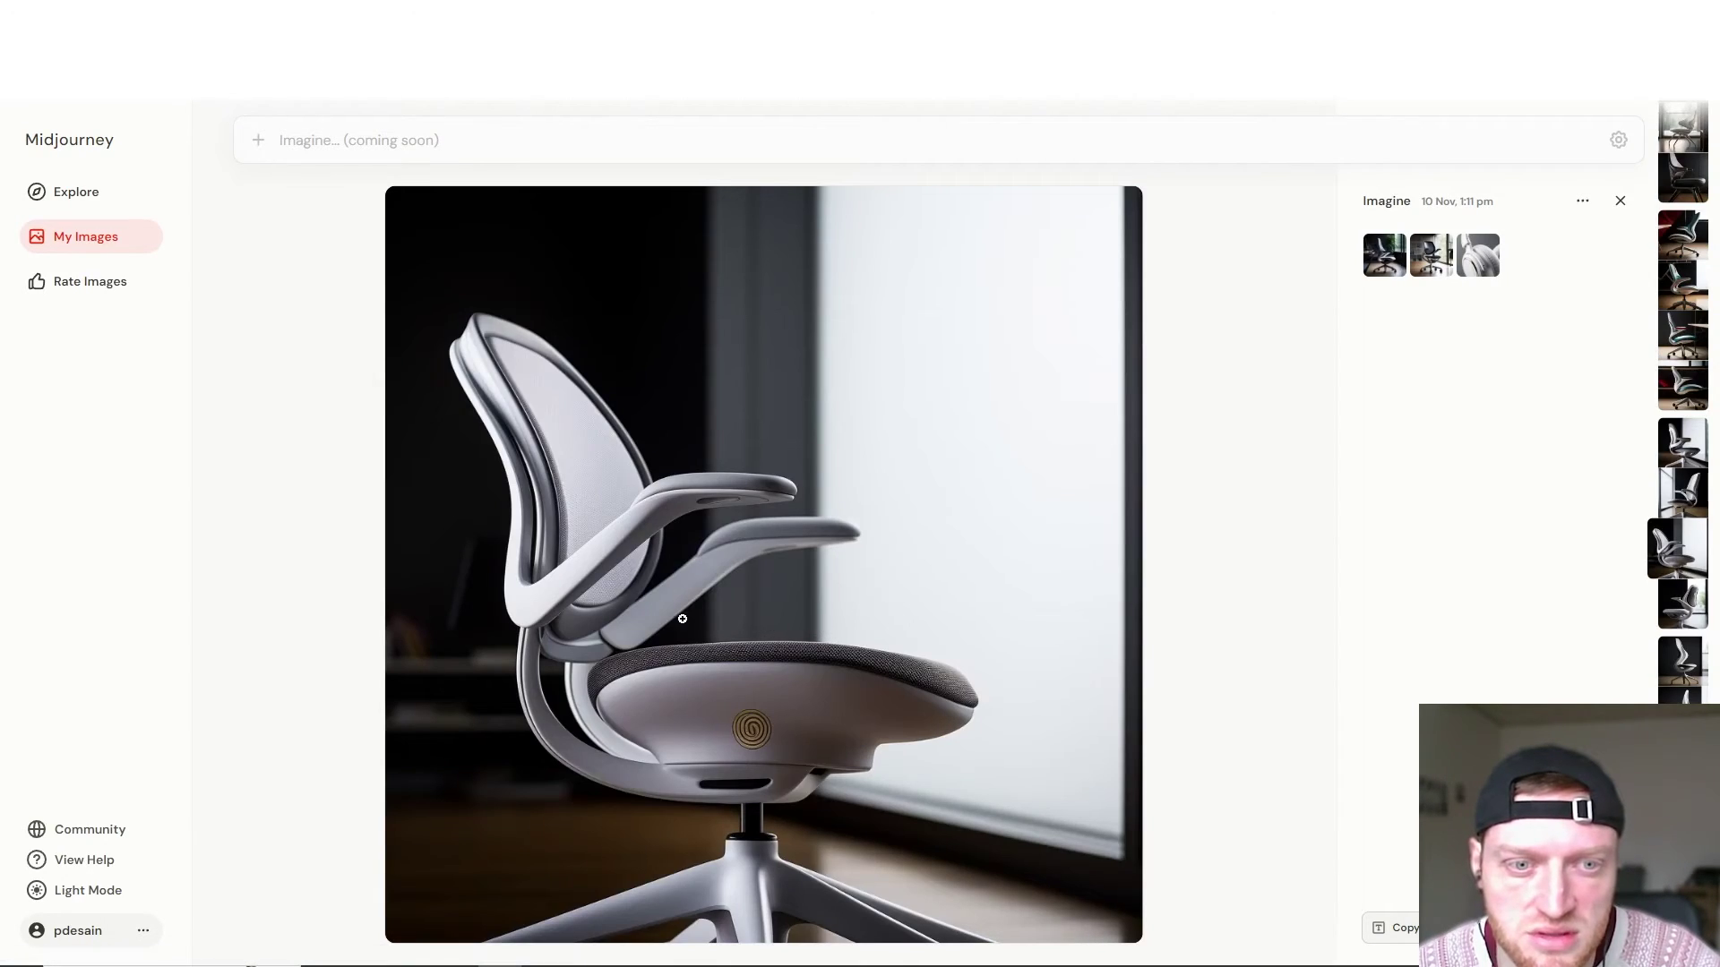
Browse the white-framed chair variants blended from three images and continue to the chair blended from five images
{"action": "key", "text": "Down"}
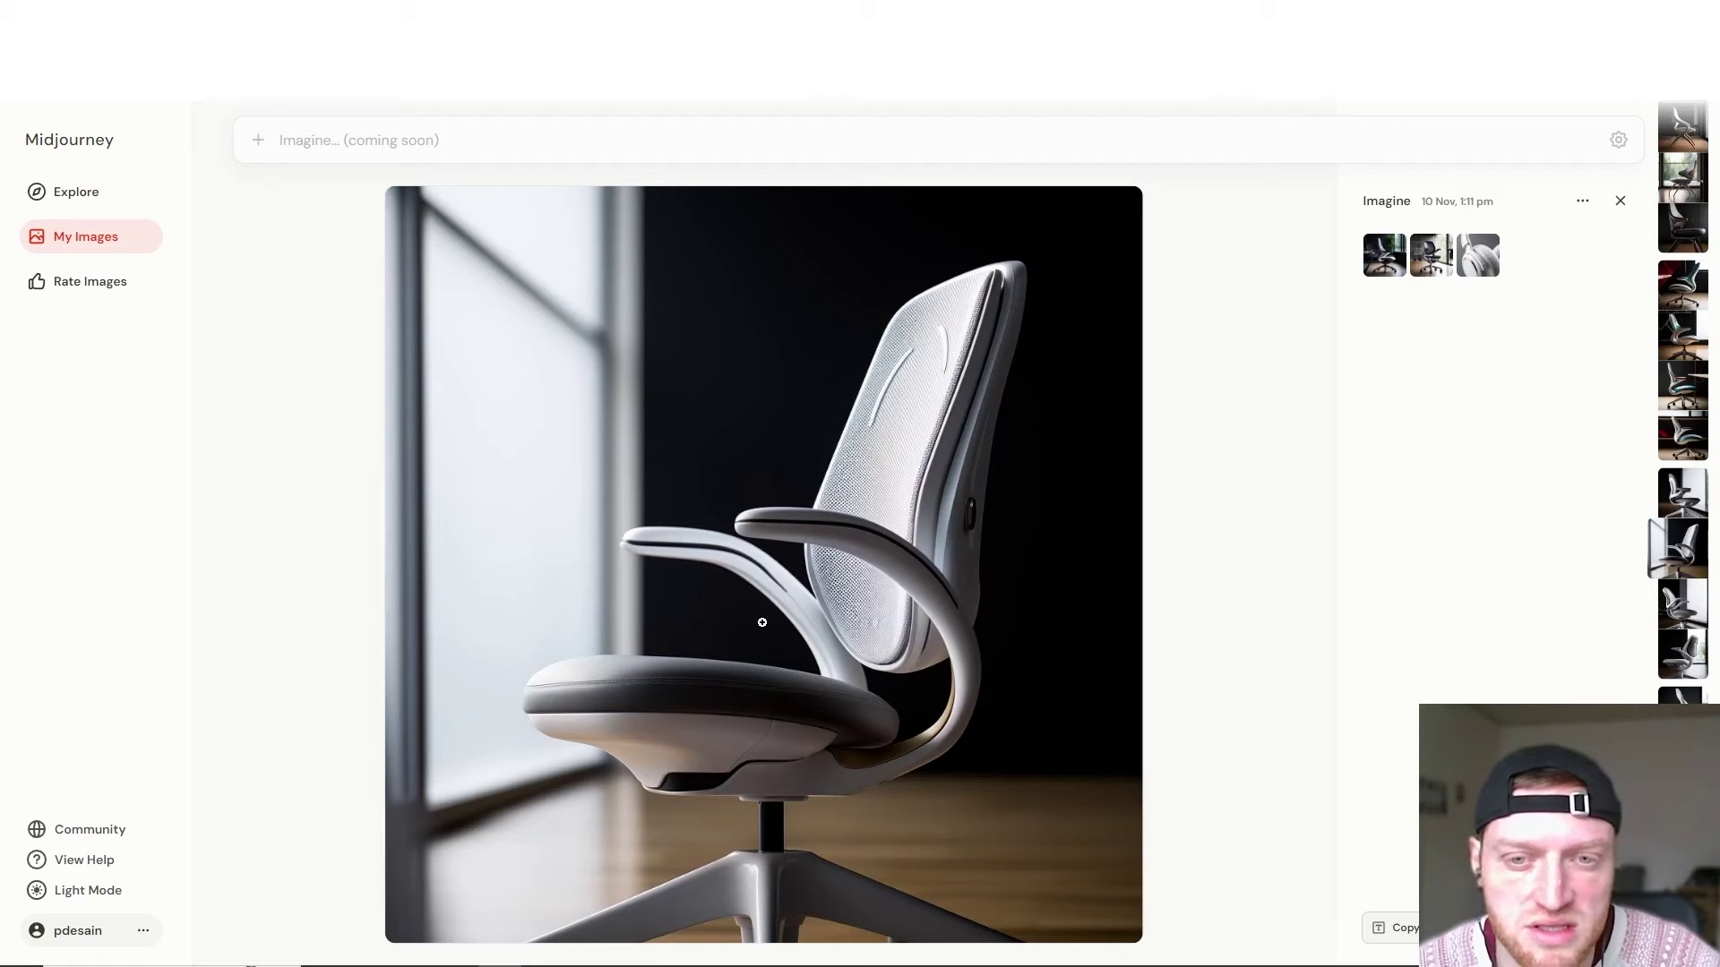
{"action": "key", "text": "Down"}
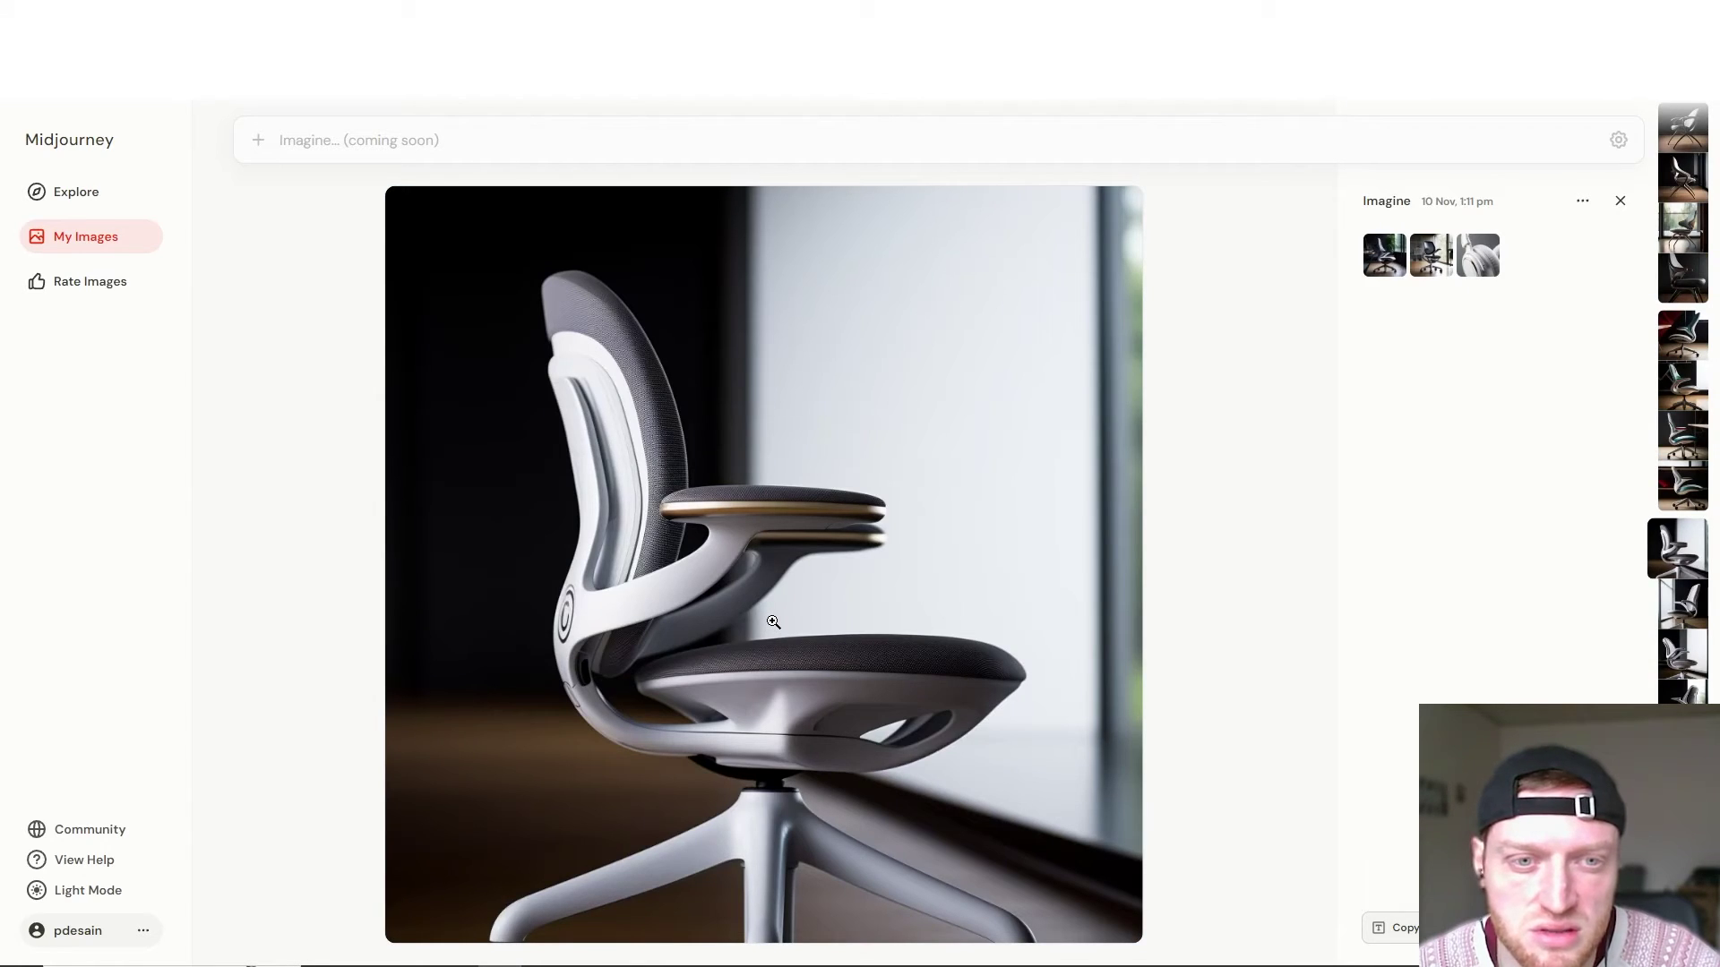
{"action": "key", "text": "Down"}
{"action": "key", "text": "Down"}
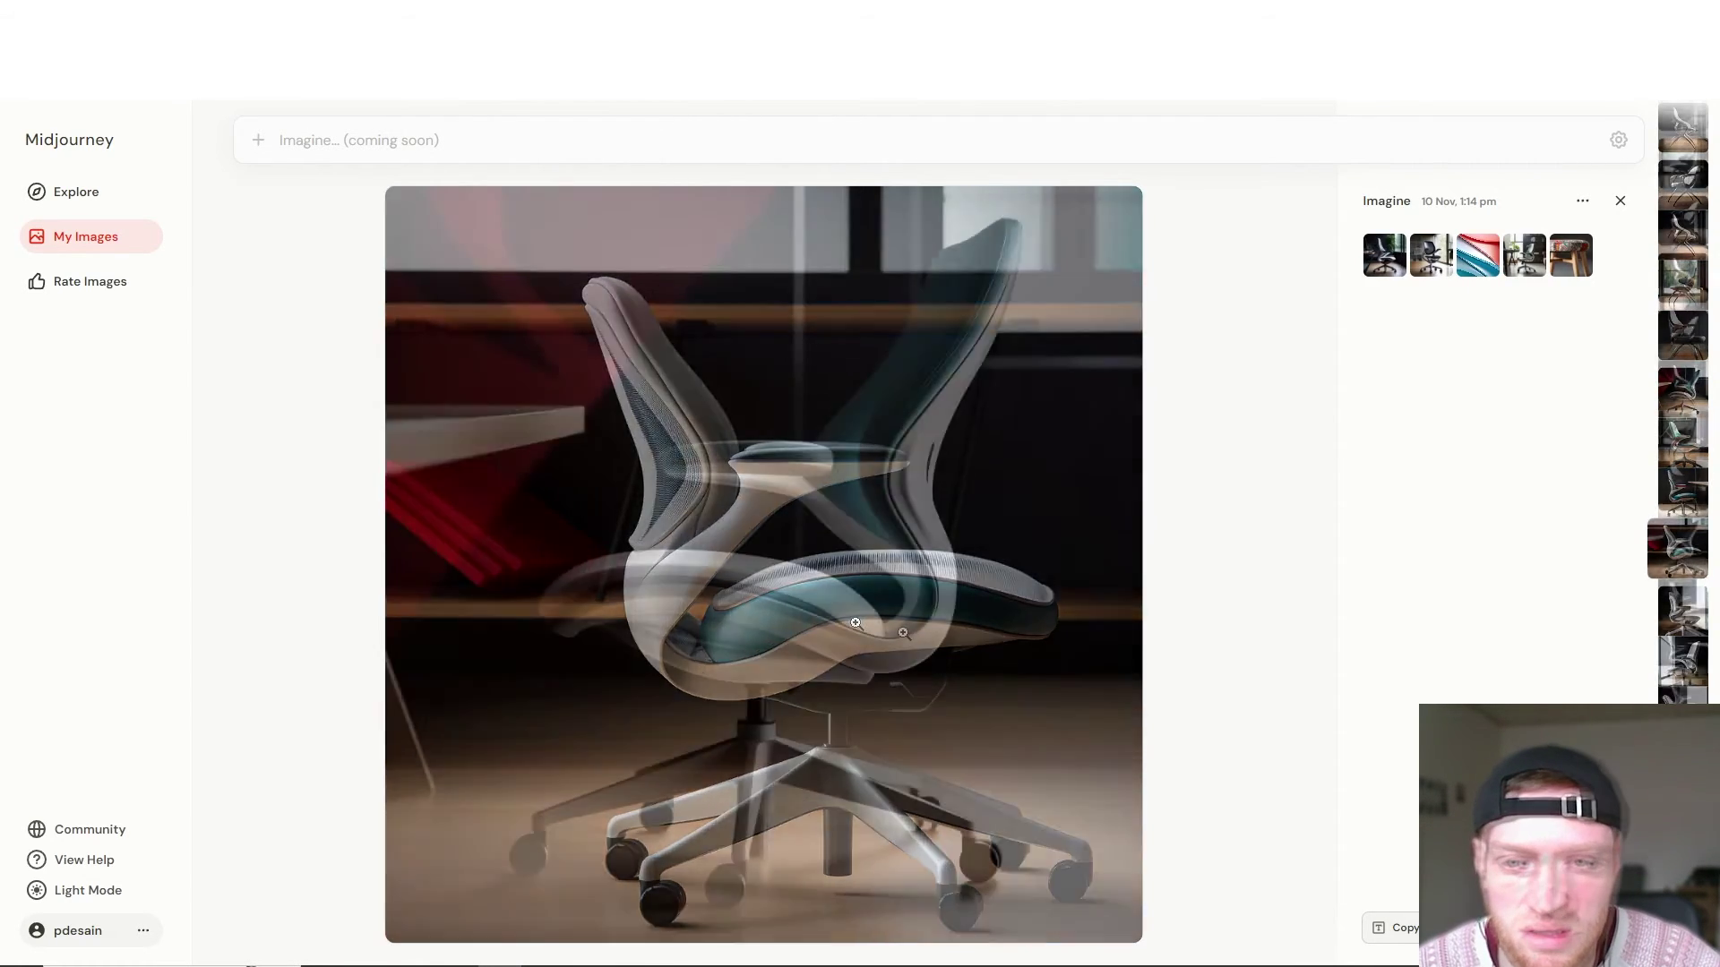
Browse the chair variants generated from the prompt "modern chair ina studio environment, zoom on backrest, high detail"
{"action": "key", "text": "Down"}
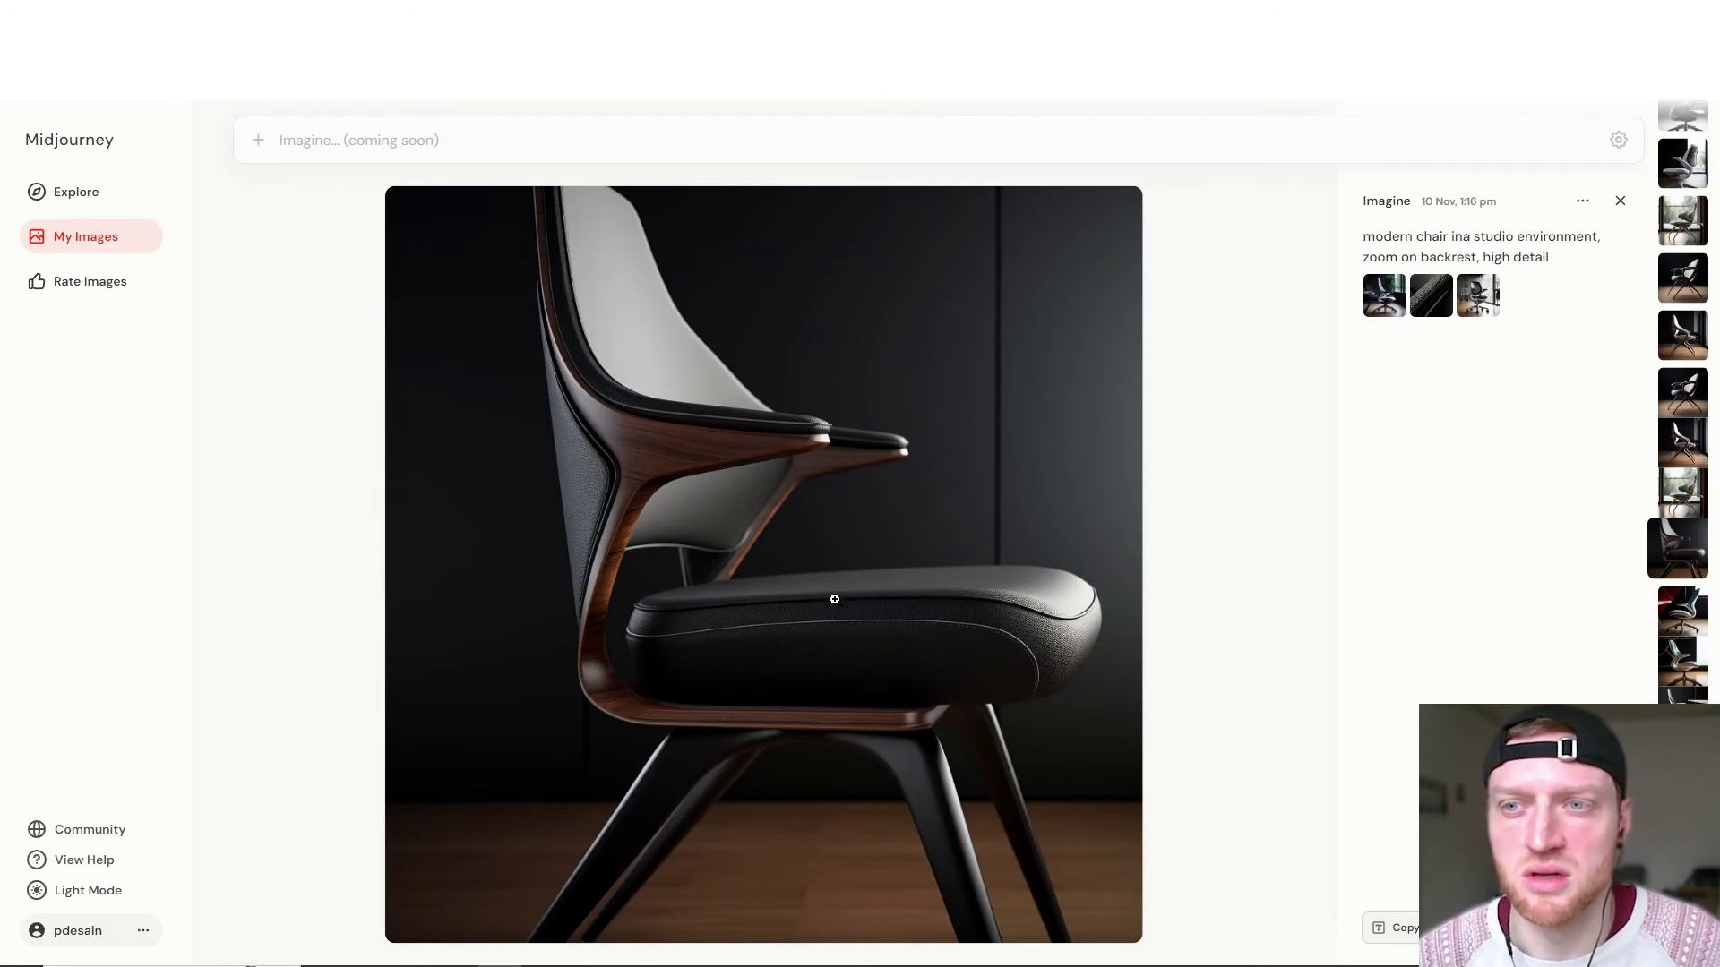
{"action": "key", "text": "Down"}
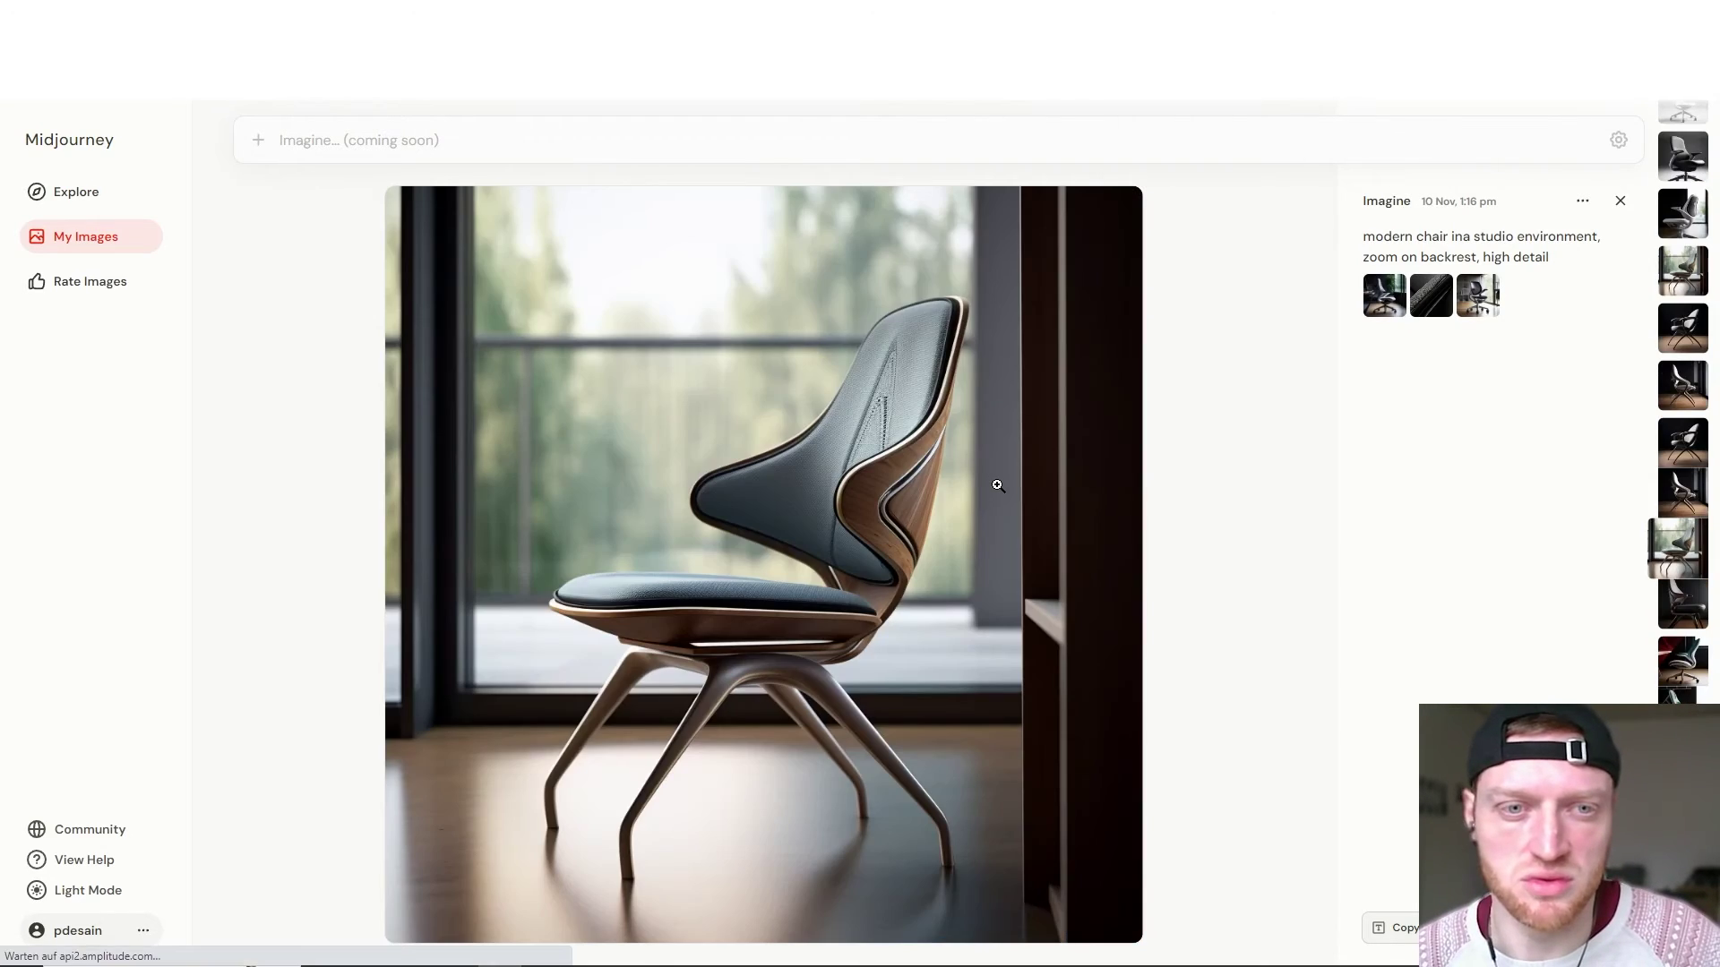
{"action": "key", "text": "Down"}
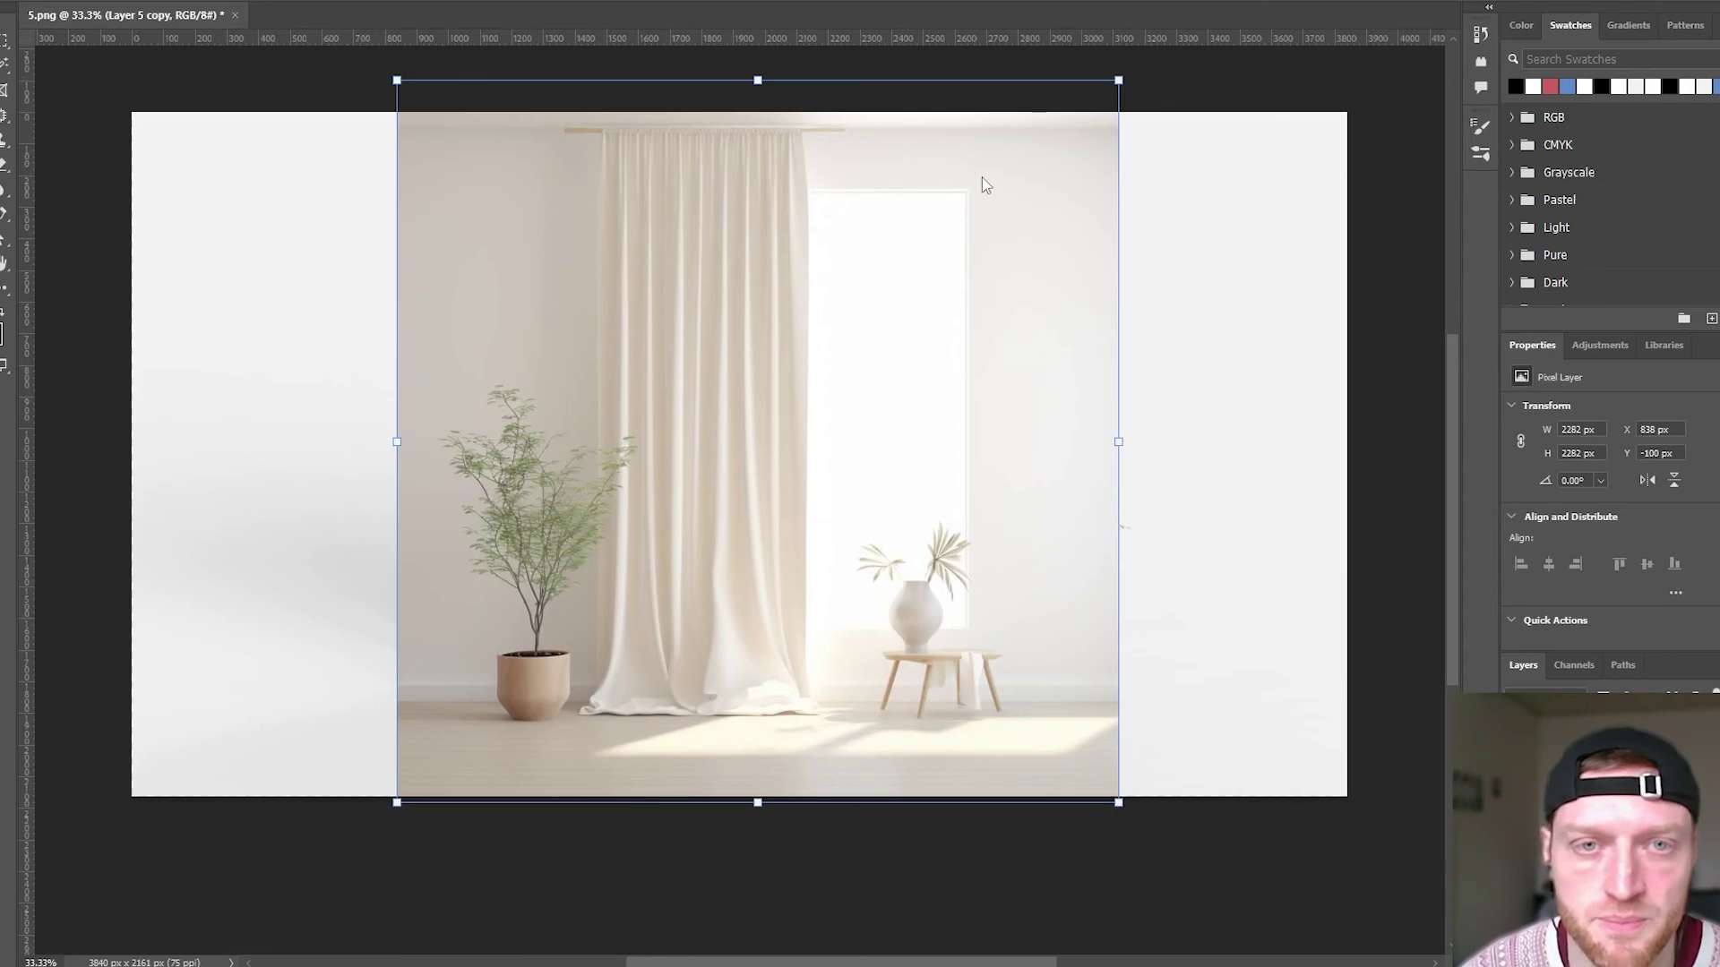
In Photoshop, hide and show the curtain-and-plant room layer to compare it with the chair and fern image underneath
{"action": "key", "text": "ctrl+comma"}
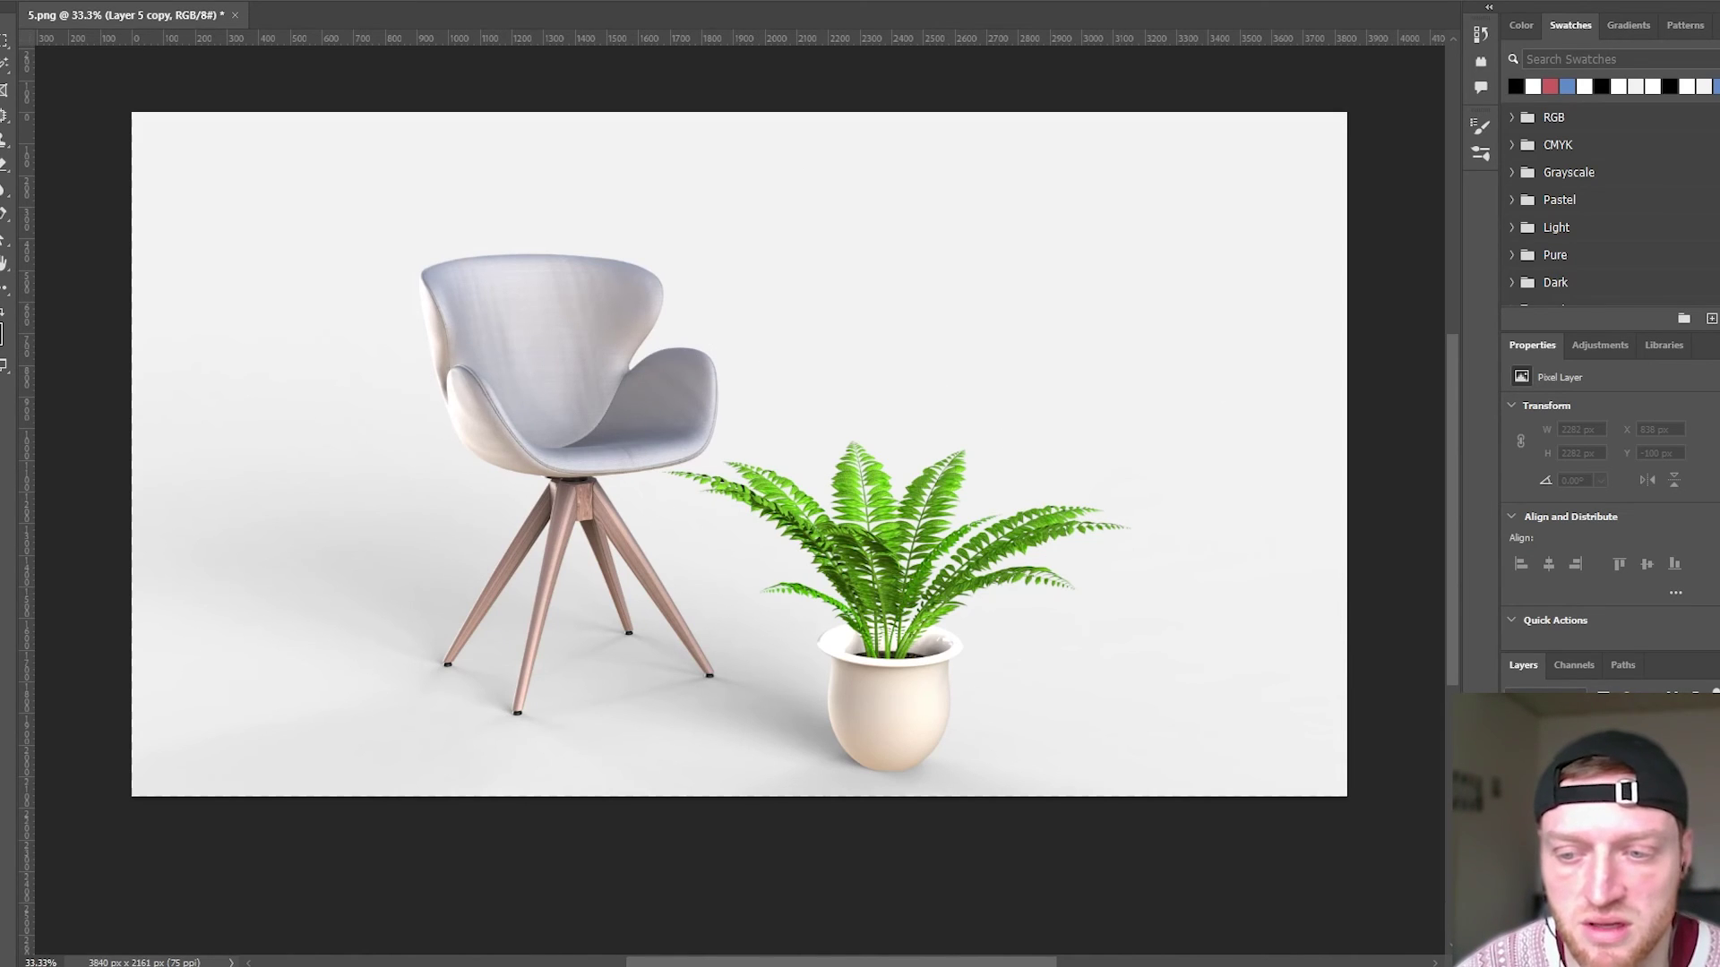
{"action": "key", "text": "ctrl+t"}
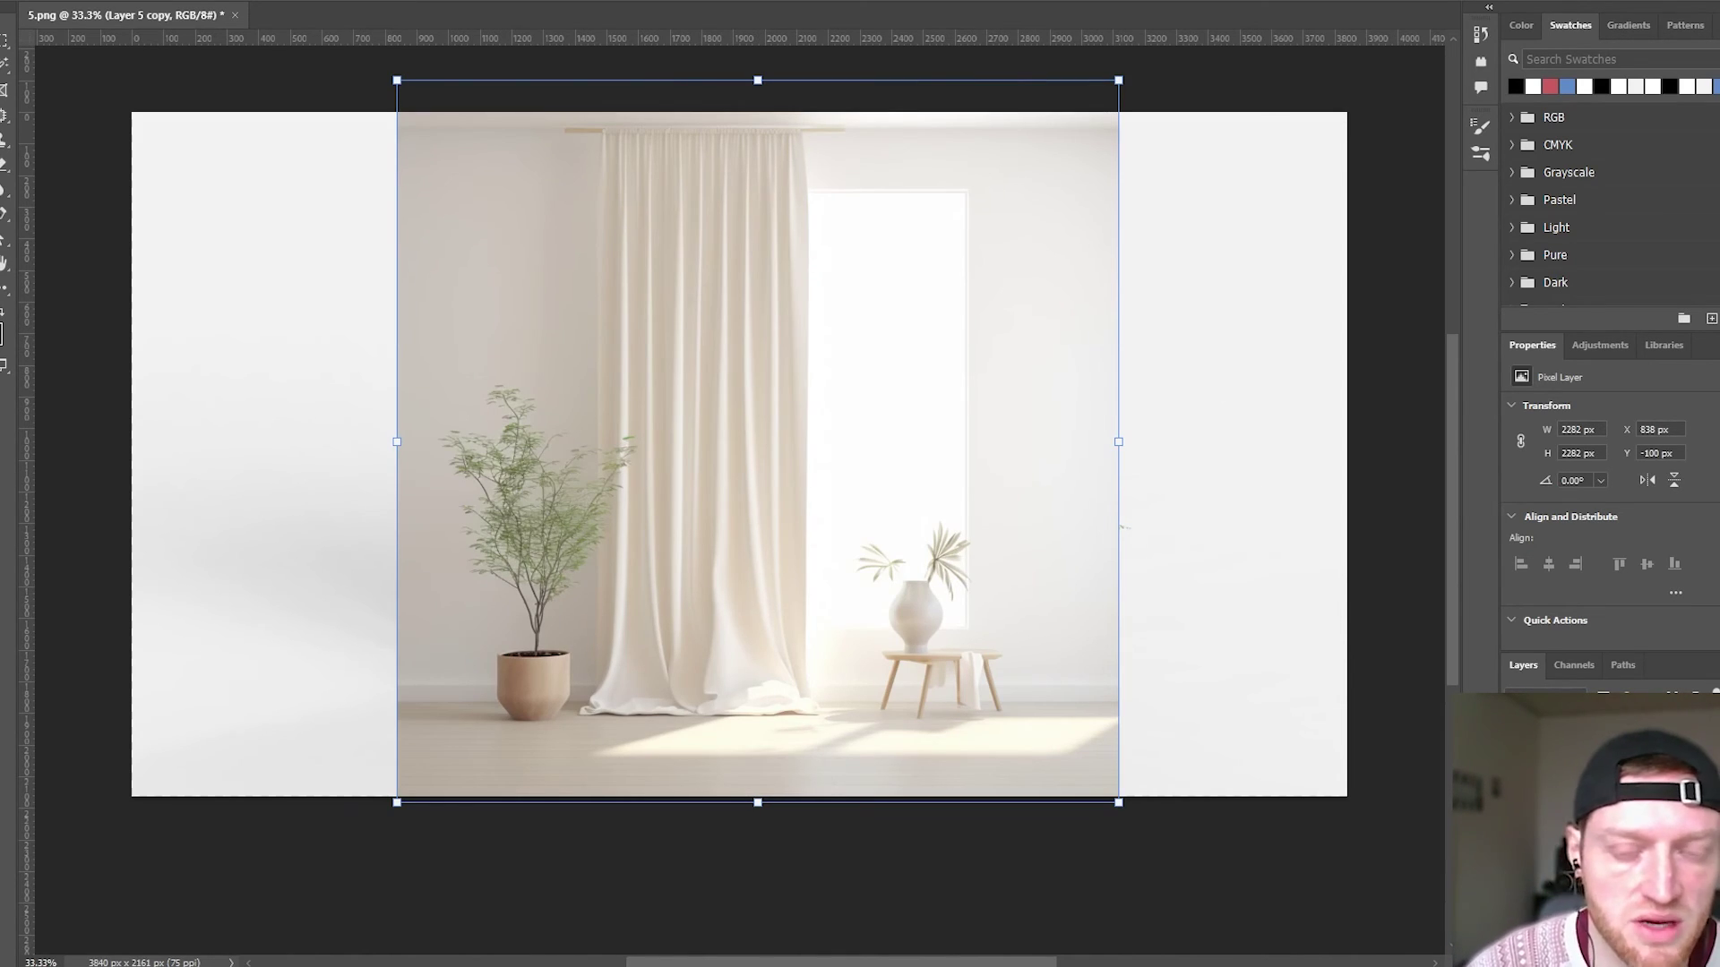